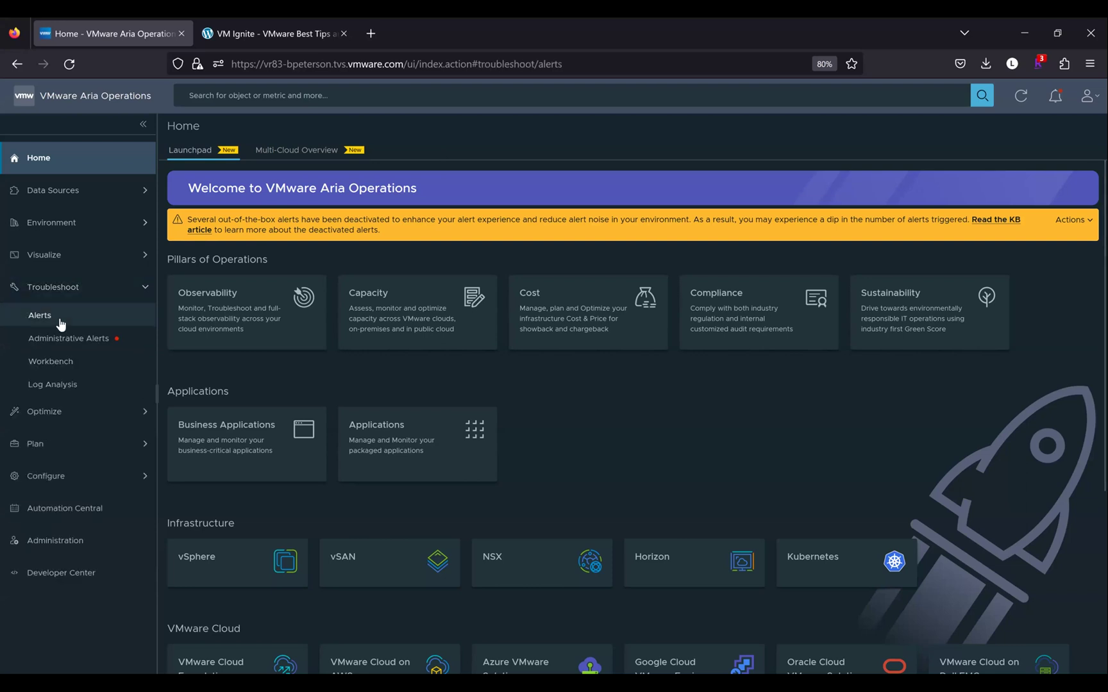
# Open All Alerts and filter the list to Active status only
pyautogui.click(40, 315)
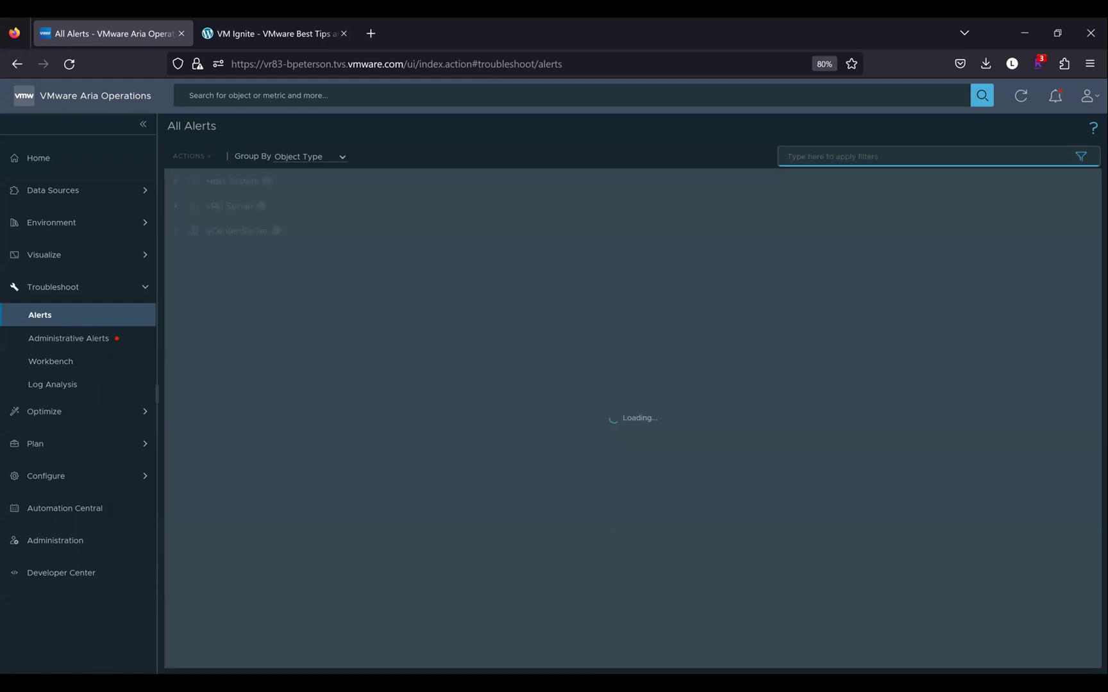
pyautogui.click(1001, 162)
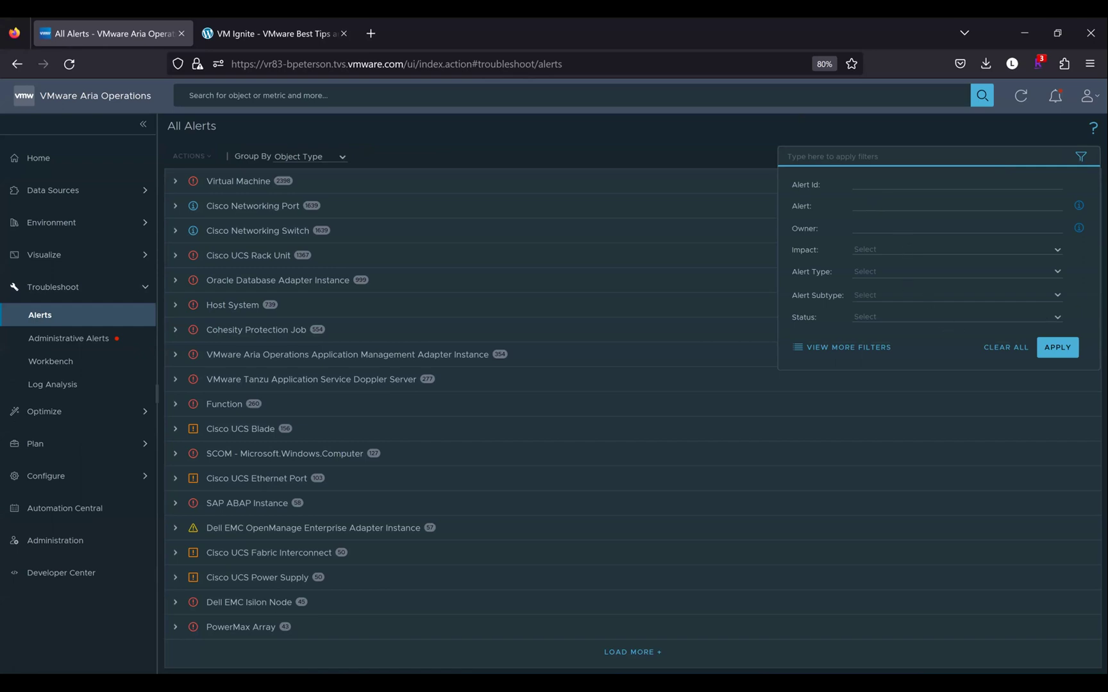
pyautogui.click(866, 320)
pyautogui.click(866, 330)
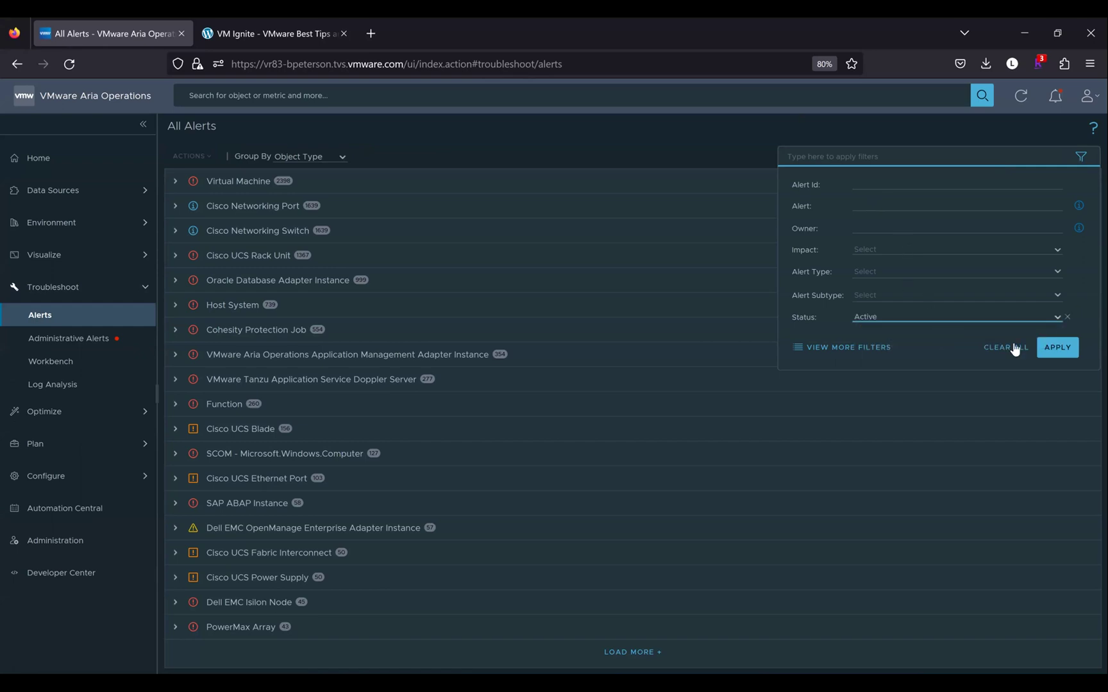
pyautogui.click(1058, 347)
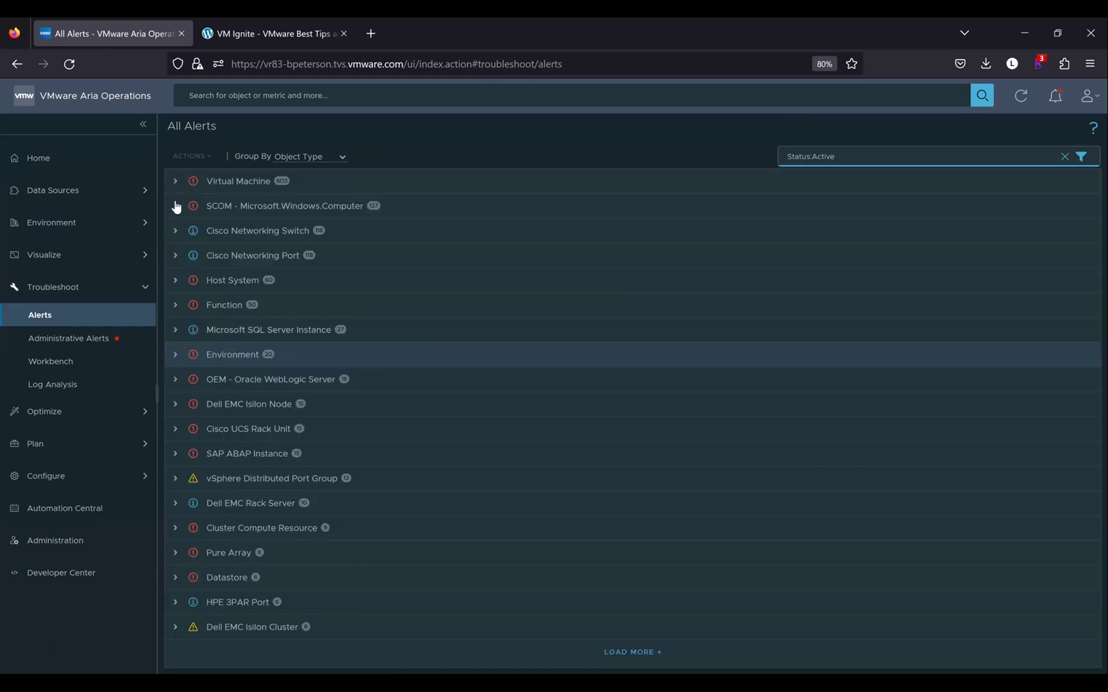
# Group the alerts by Time, then switch grouping back to Object Type
pyautogui.click(335, 158)
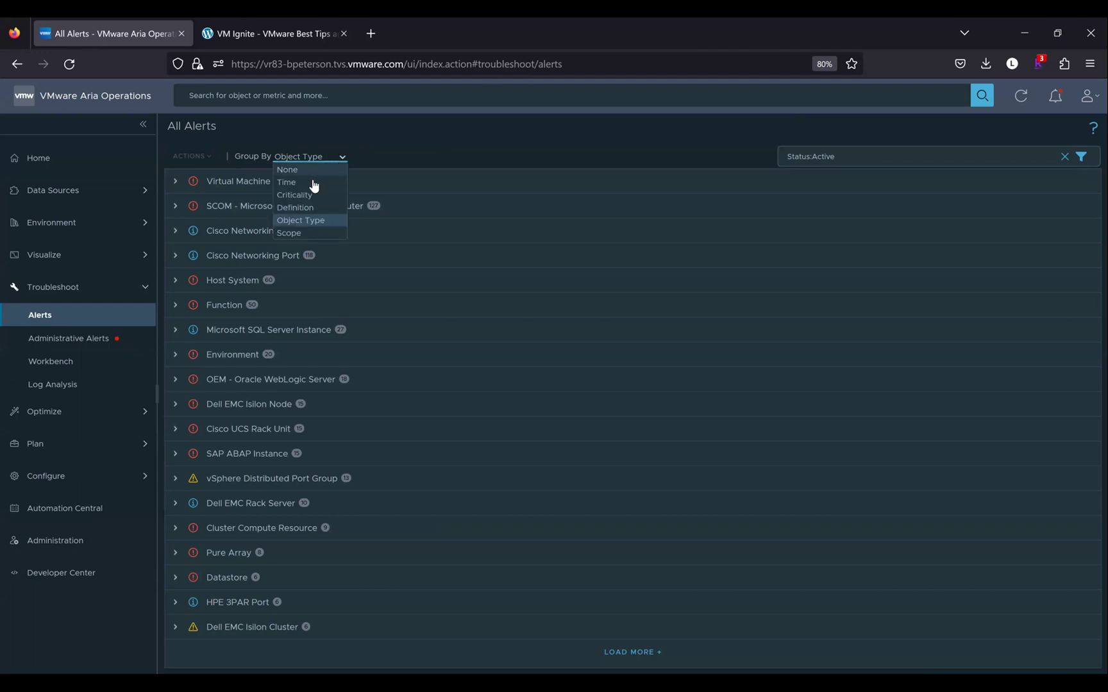
pyautogui.click(313, 183)
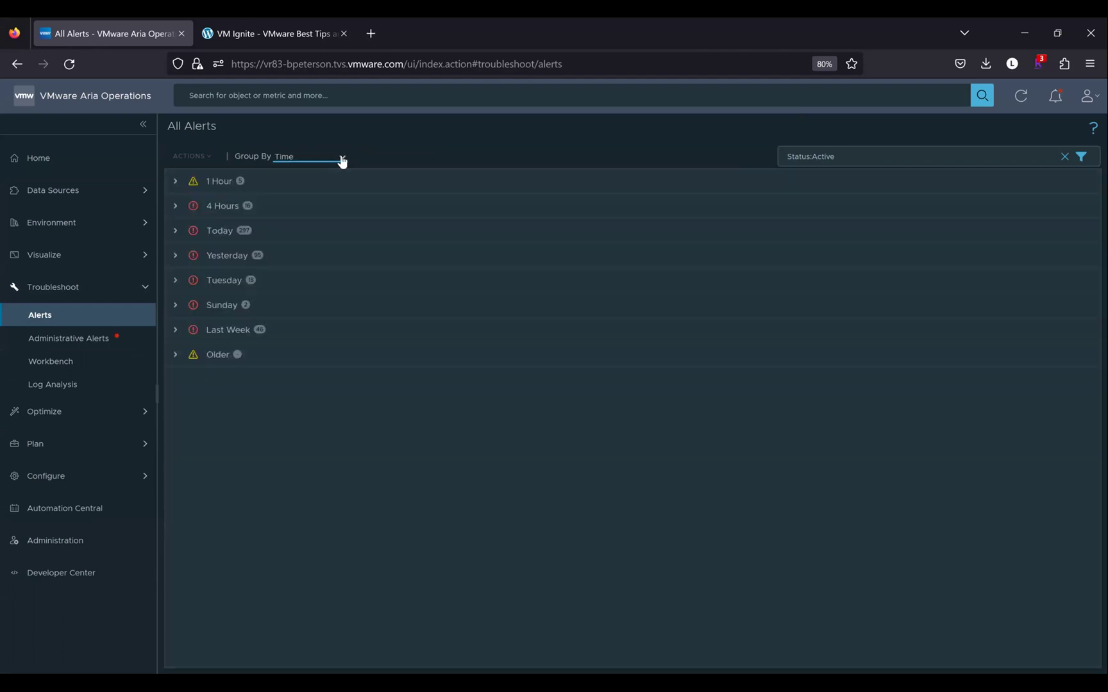
pyautogui.click(341, 157)
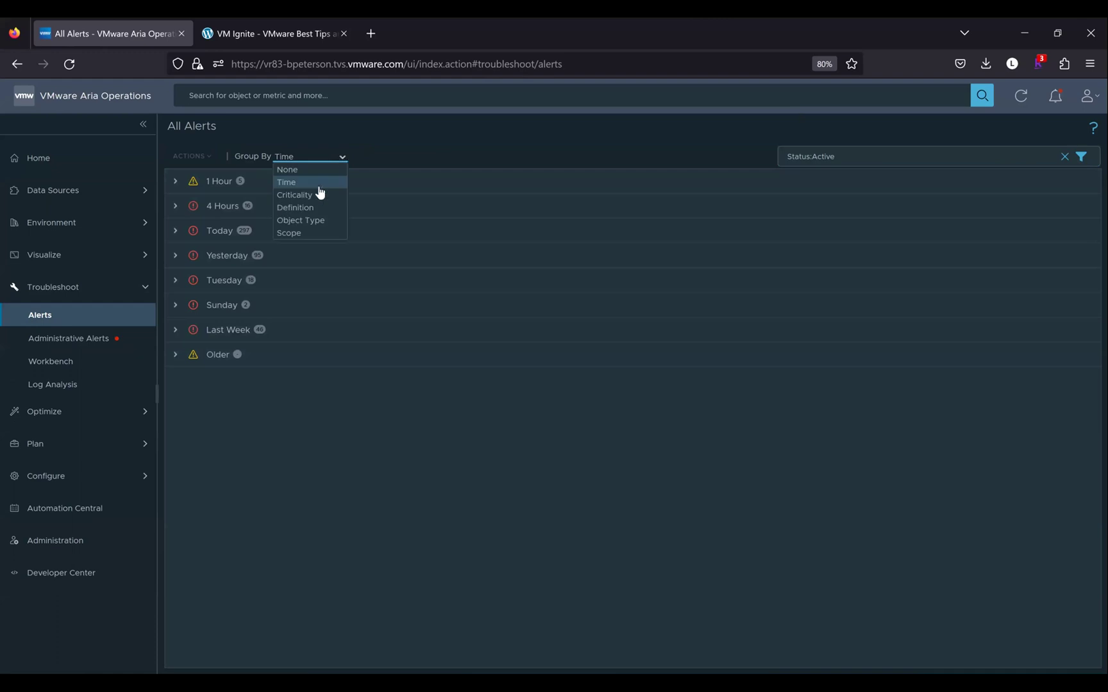
pyautogui.click(297, 221)
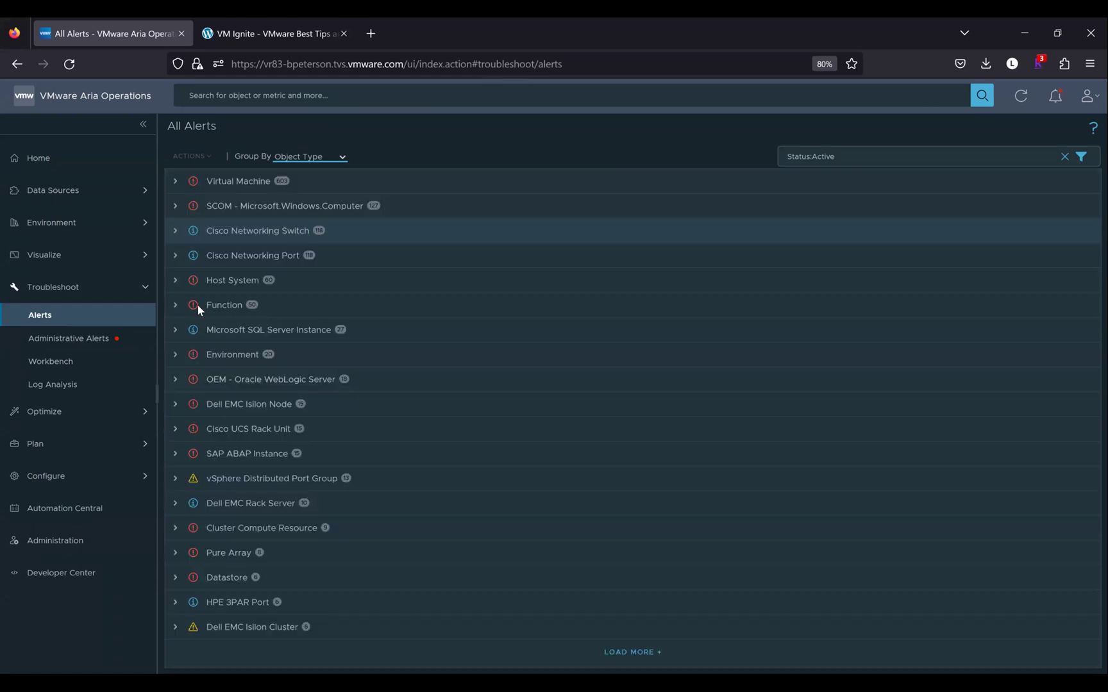
# Expand the Virtual Machine group and show the WM CPU High on my VM alert's CPU usage chart
pyautogui.click(174, 182)
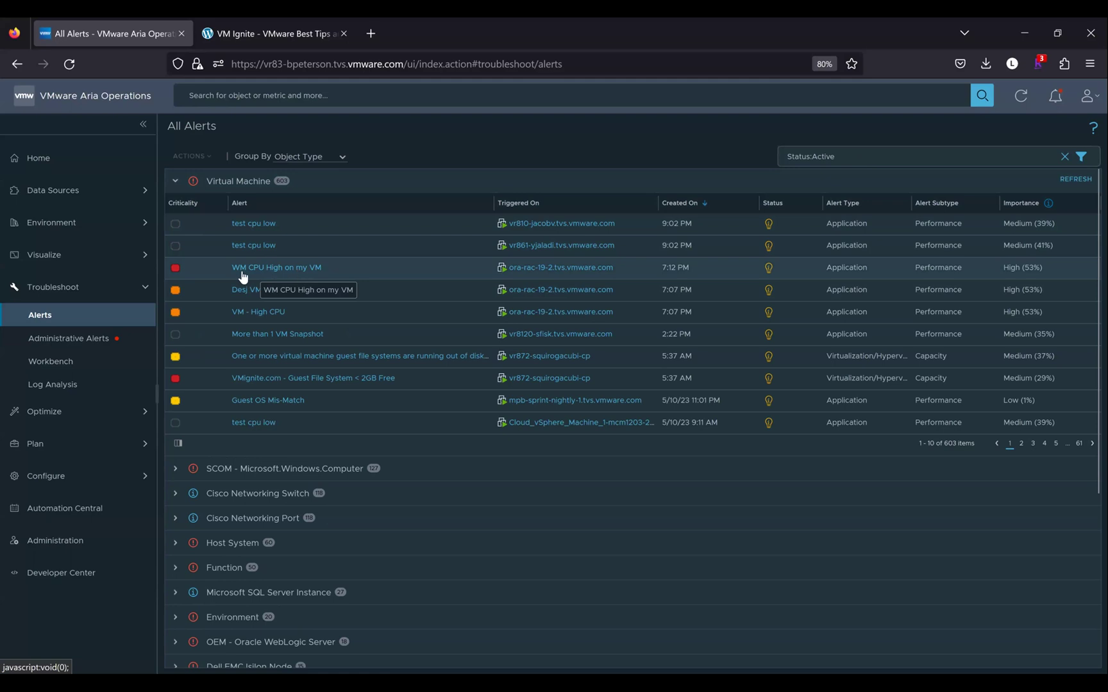
pyautogui.moveTo(242, 277); pyautogui.dragTo(233, 274)
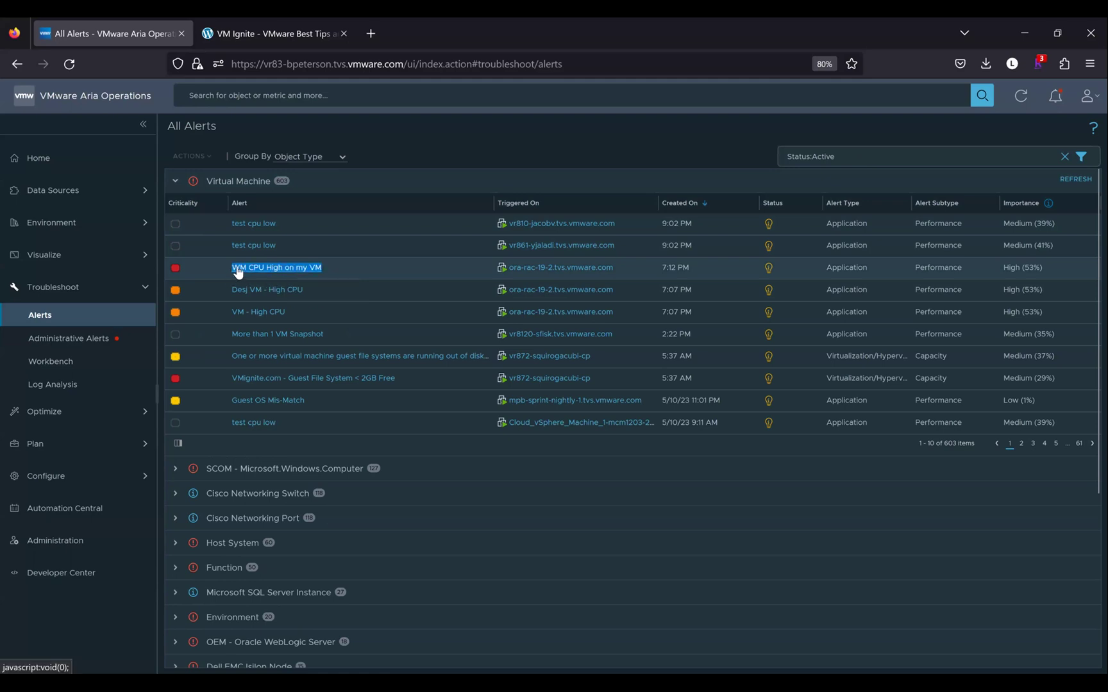
pyautogui.click(232, 276)
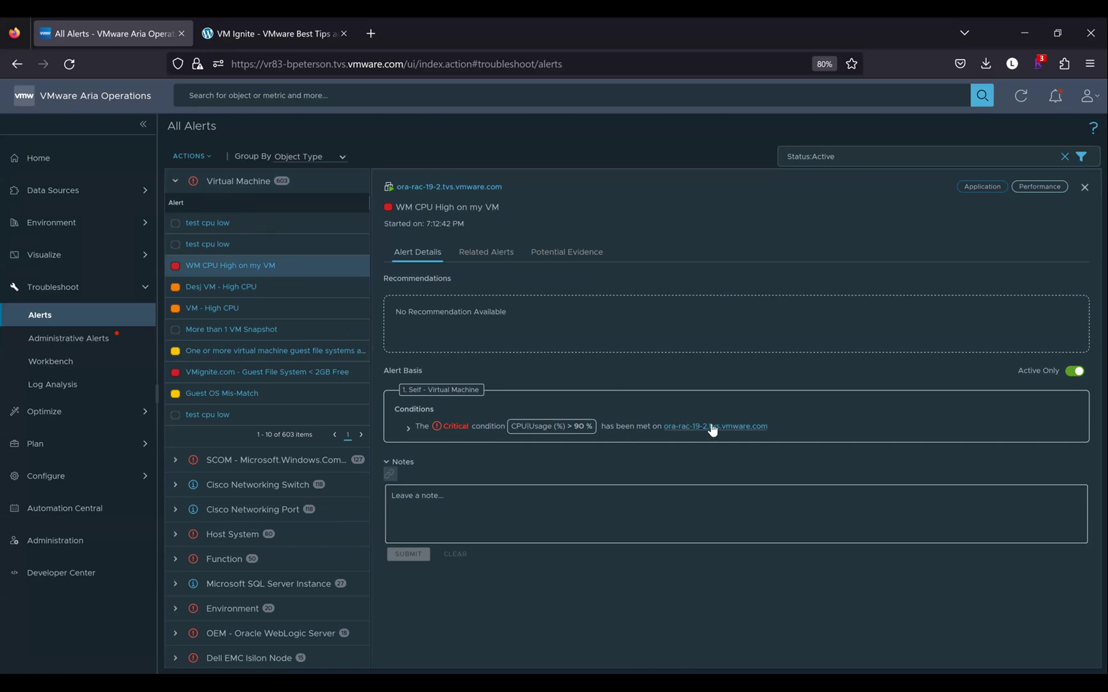
pyautogui.click(407, 429)
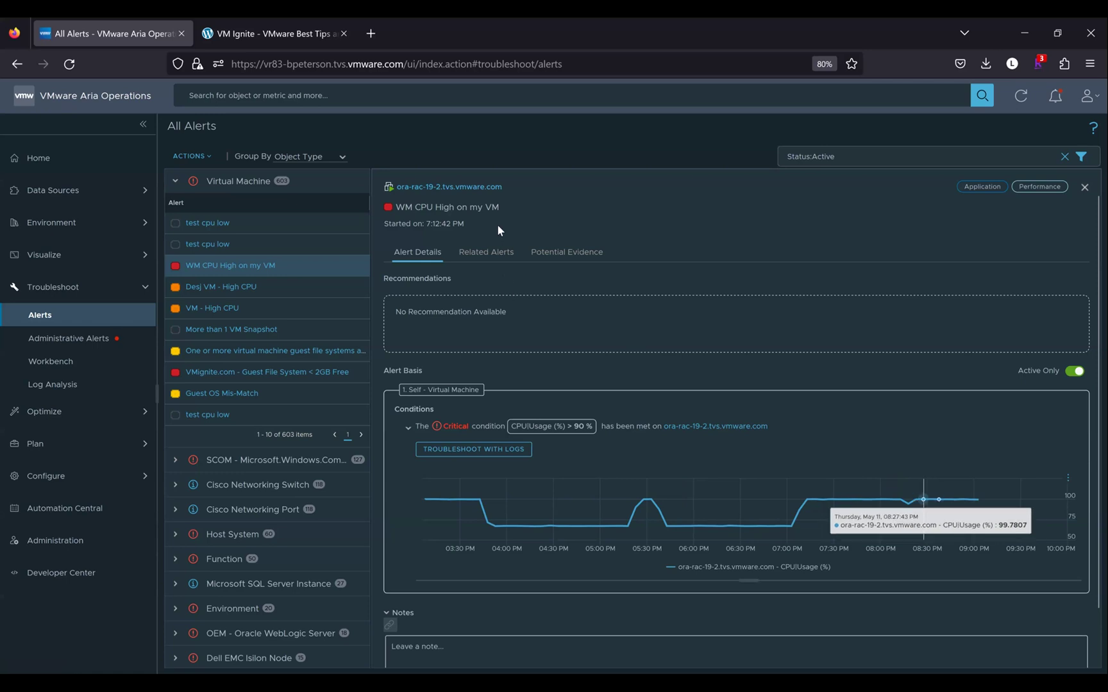
# Copy the alert title 'WM CPU High on my VM' to the clipboard
pyautogui.moveTo(498, 208); pyautogui.dragTo(401, 210)
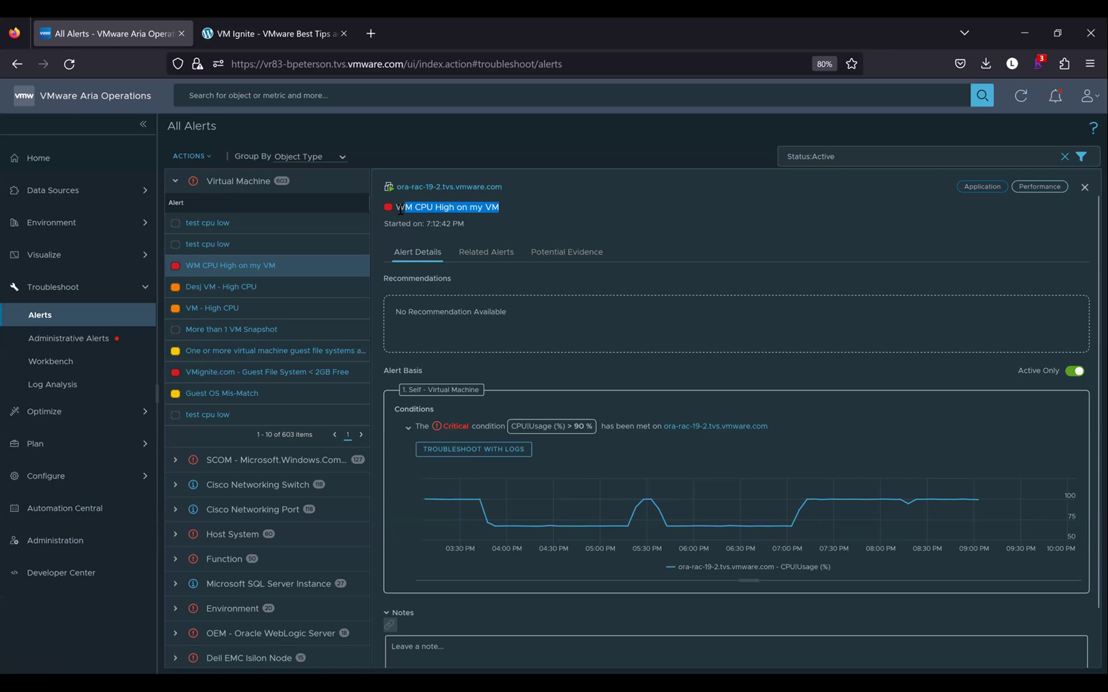
pyautogui.rightClick(413, 222)
pyautogui.click(433, 229)
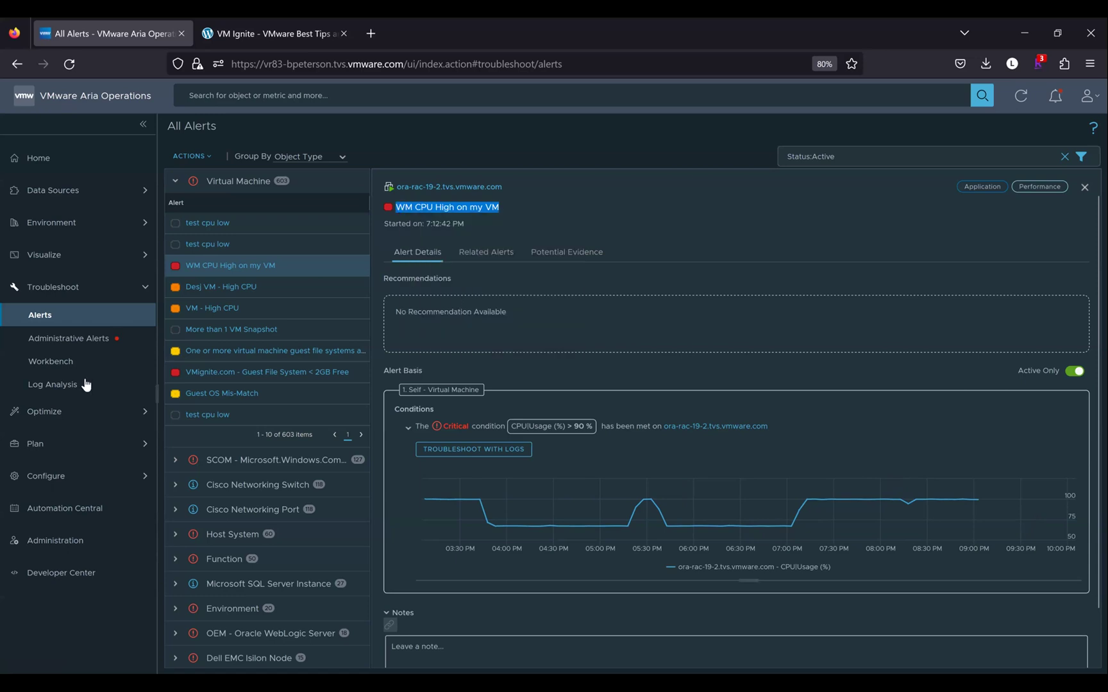
# Visit Administrative Alerts, then open Configure > Alerts in the sidebar
pyautogui.click(65, 346)
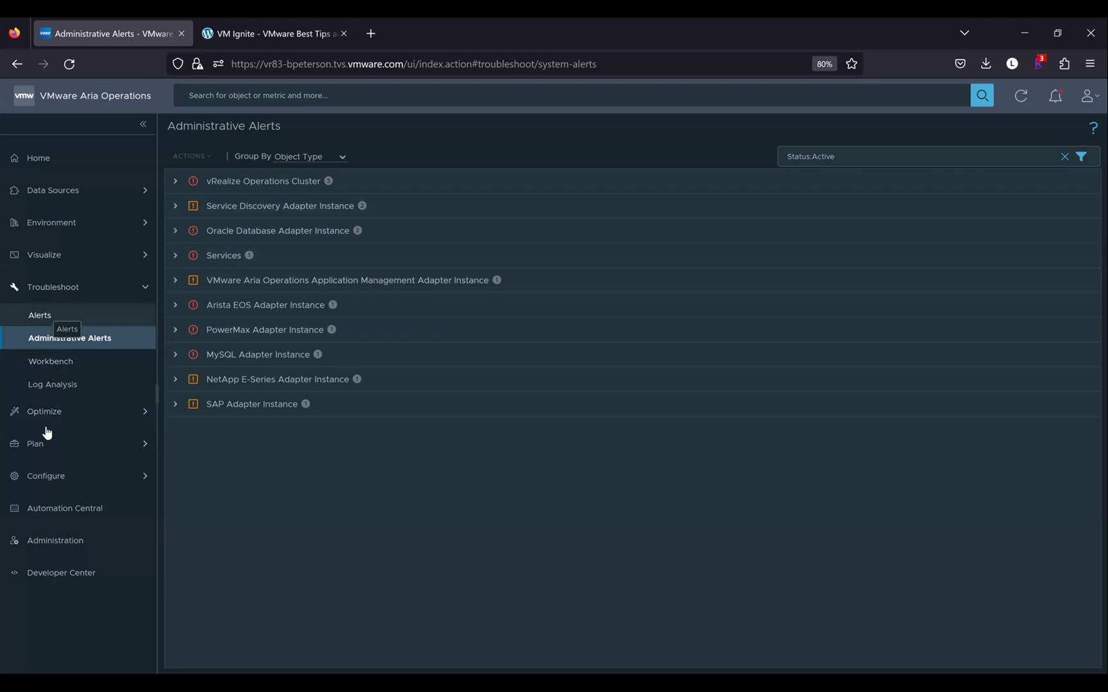
pyautogui.click(54, 476)
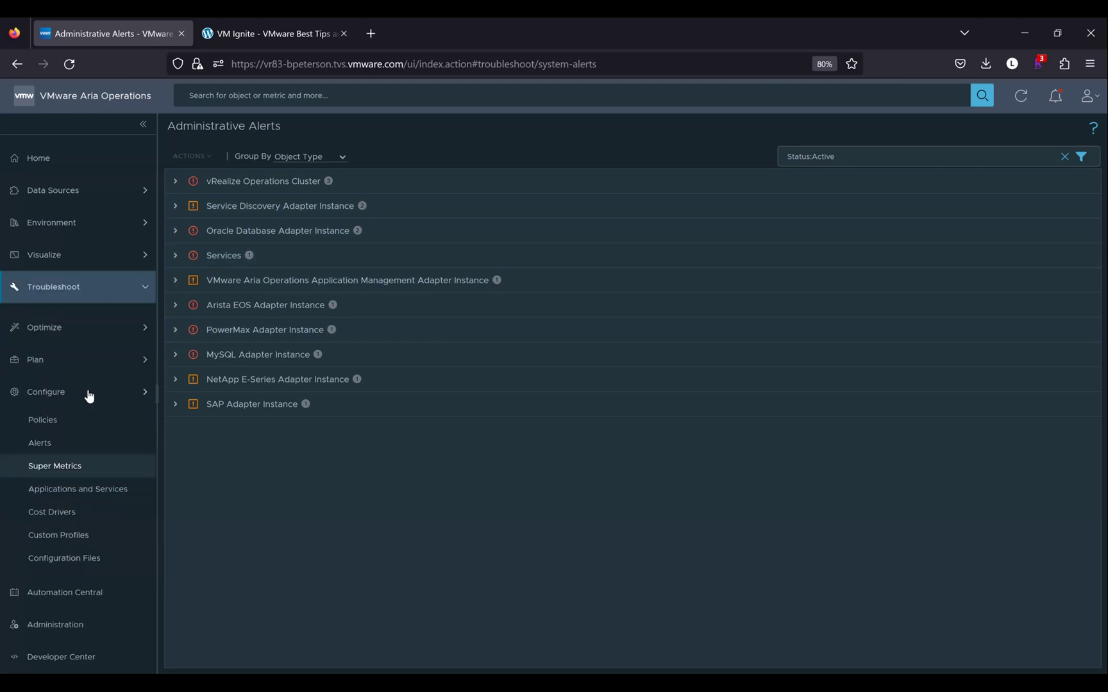
pyautogui.click(61, 436)
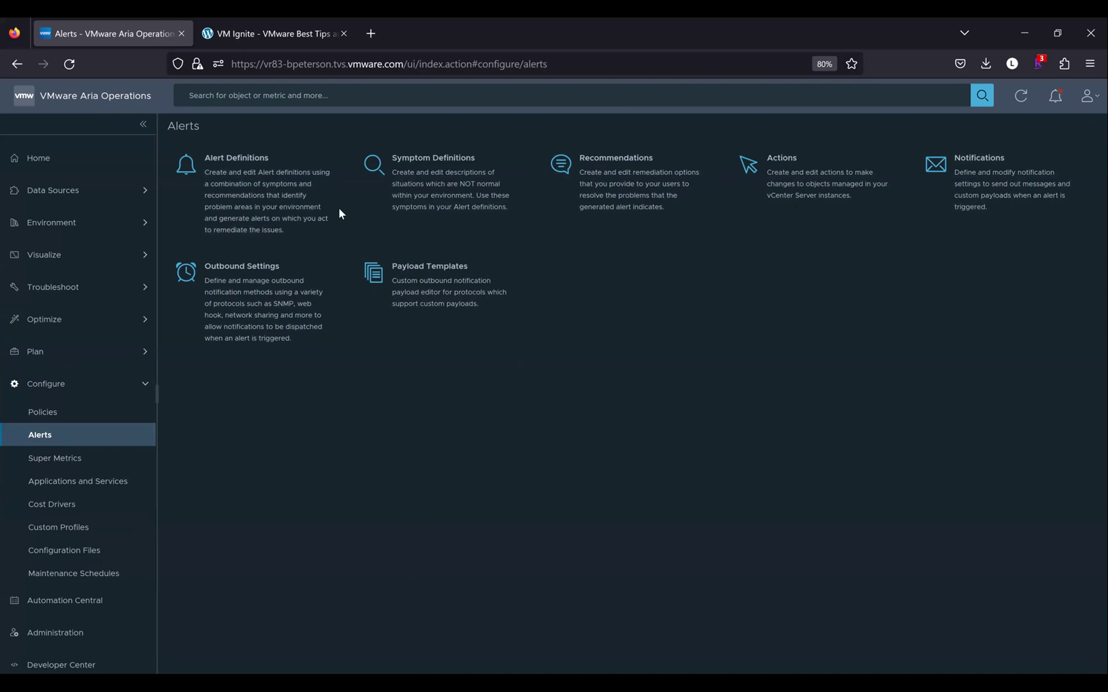
# Filter Alert Definitions by 'WM CPU High on my VM', then clear the filter to list all
pyautogui.click(261, 183)
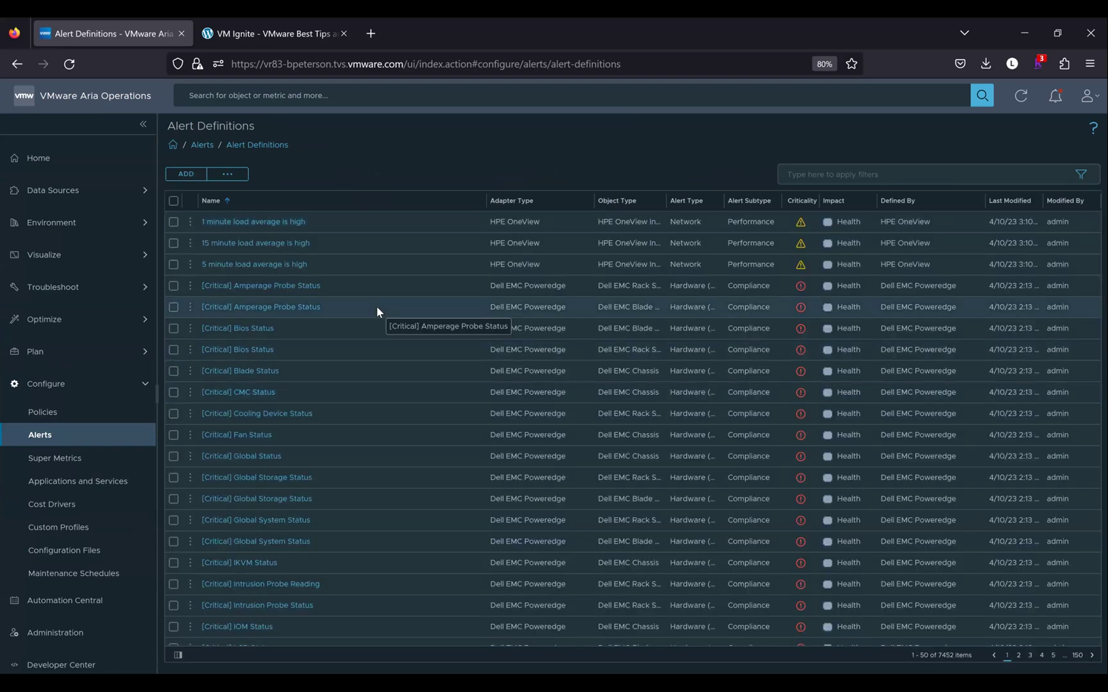
pyautogui.click(791, 177)
pyautogui.write('WM CPU High on my VM')
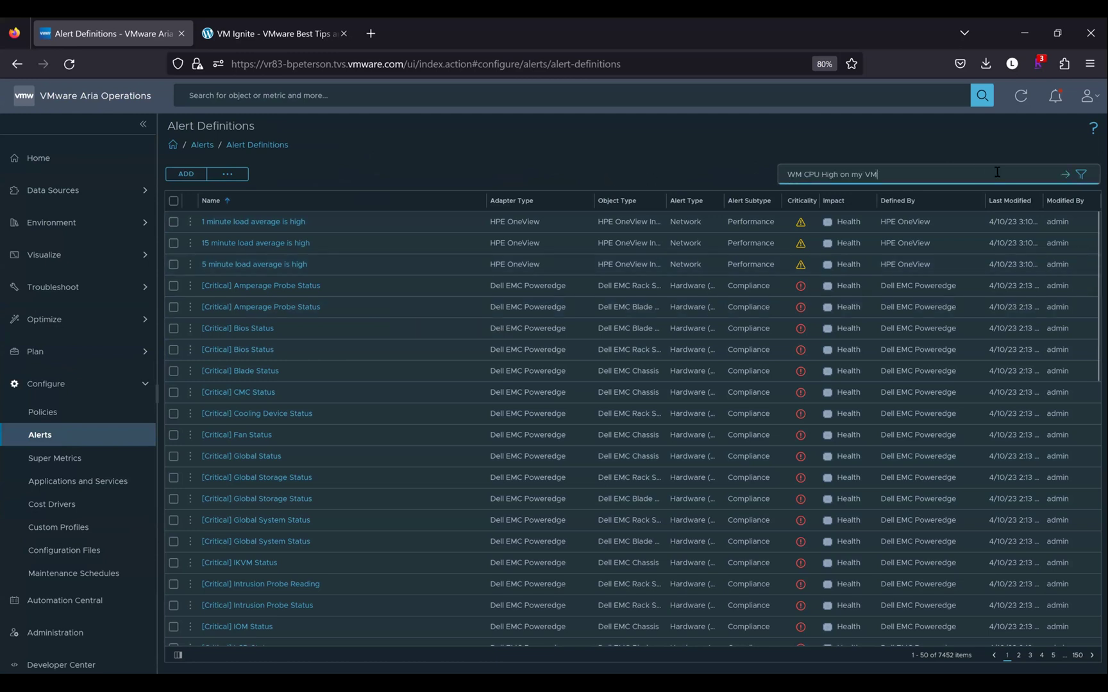
pyautogui.press('Return')
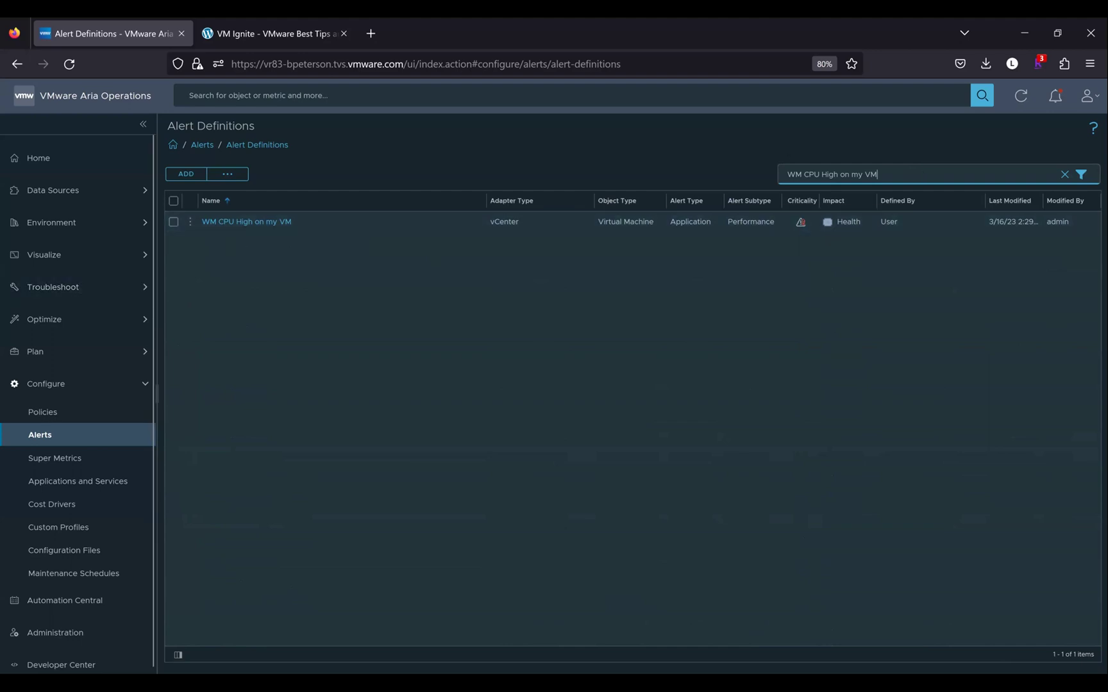
pyautogui.hotkey('ctrl', 'a')
pyautogui.press('BackSpace')
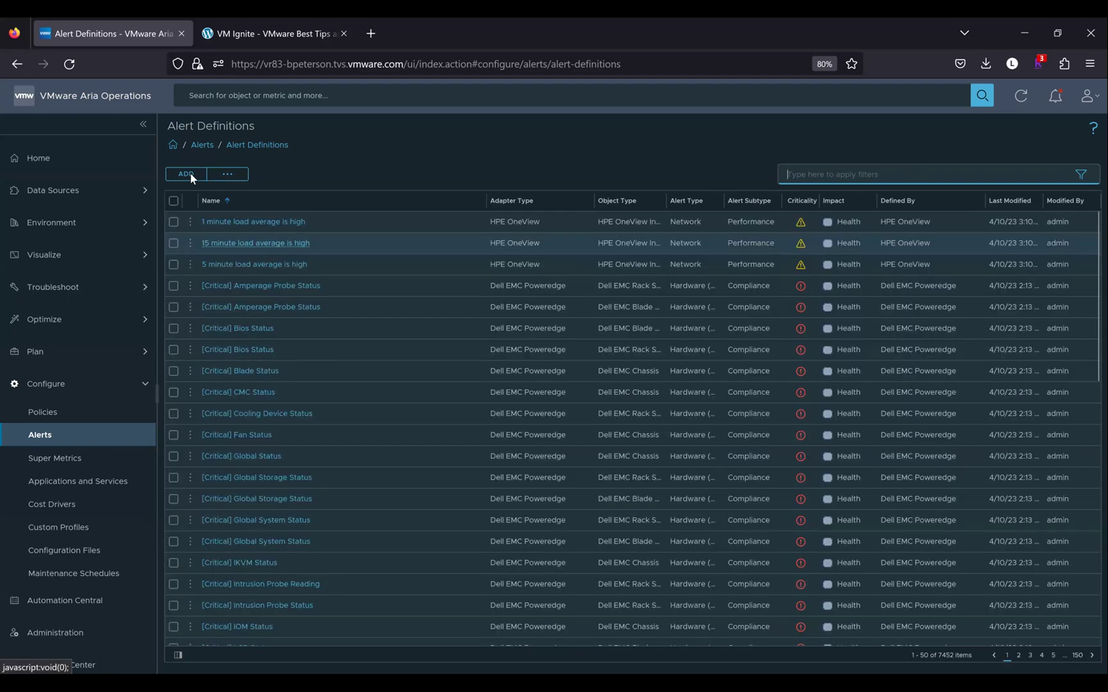
# Add a new alert definition named 'VMignite.com - VM is high in CPU/MEM'
pyautogui.click(186, 174)
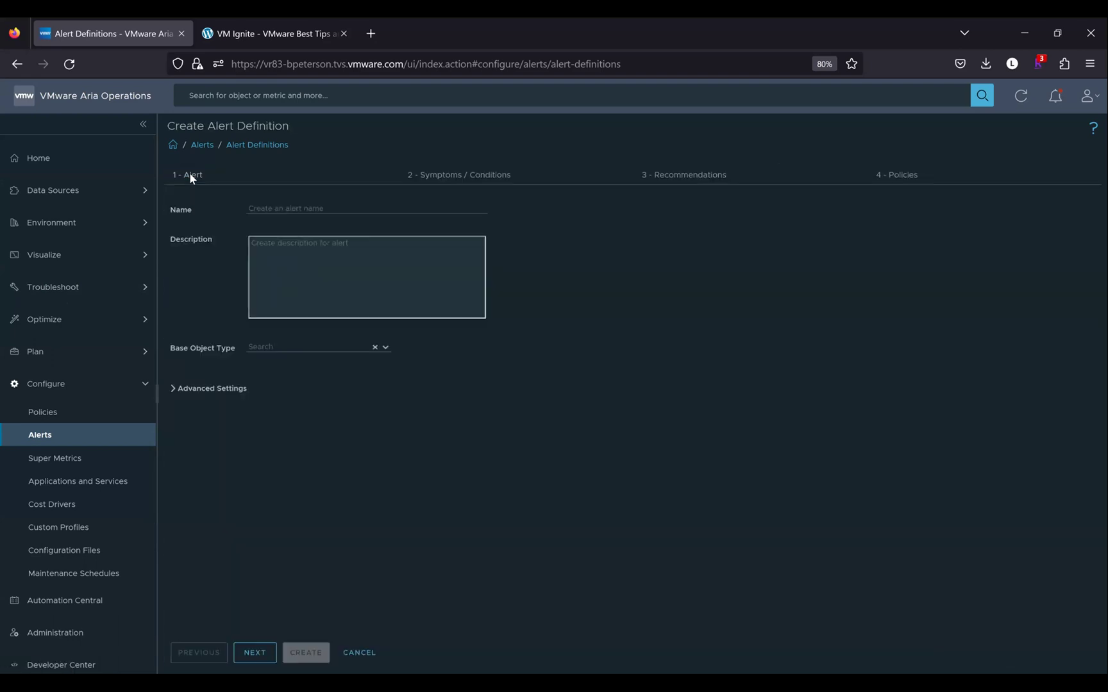
pyautogui.click(264, 204)
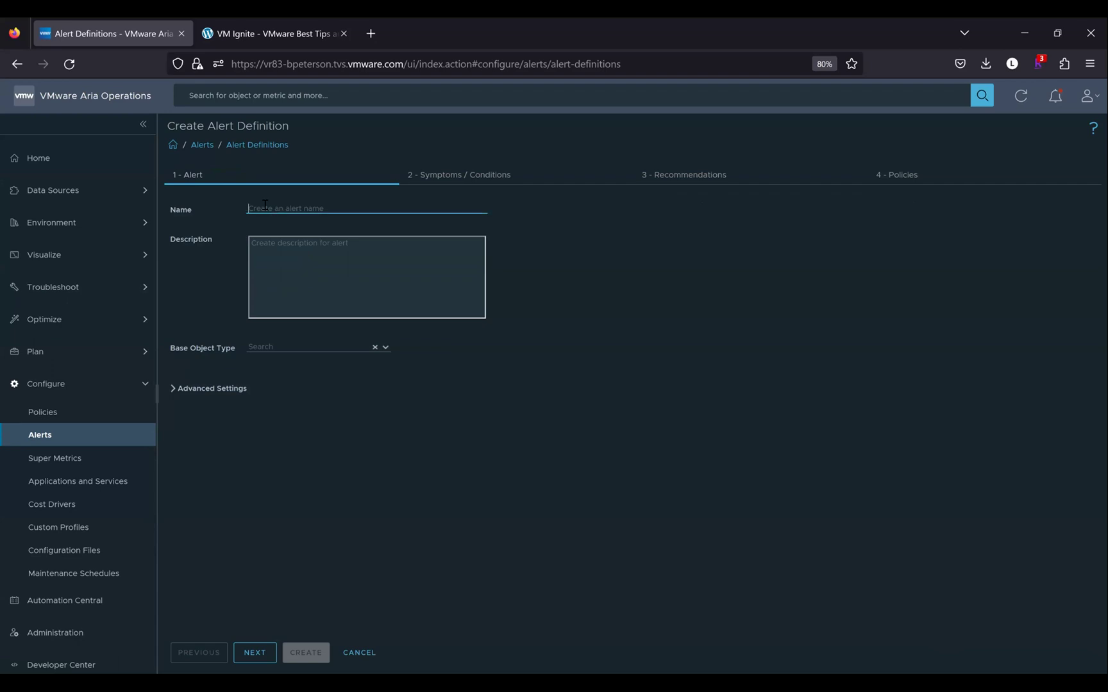
pyautogui.write('VMIgnite.com -')
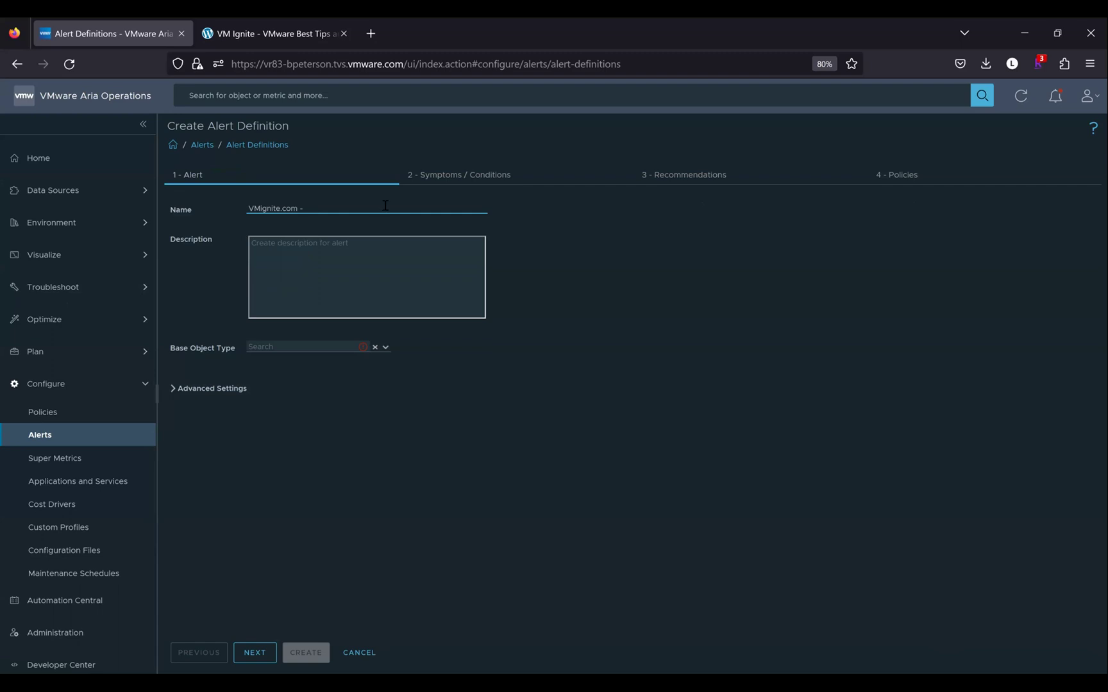
pyautogui.write('VM')
pyautogui.write(' Is ')
pyautogui.write('h')
pyautogui.write('high')
pyautogui.write(' in ')
pyautogui.write('CPU/MEM')
# Set the base object type to vCenter > Virtual Machine
pyautogui.click(288, 349)
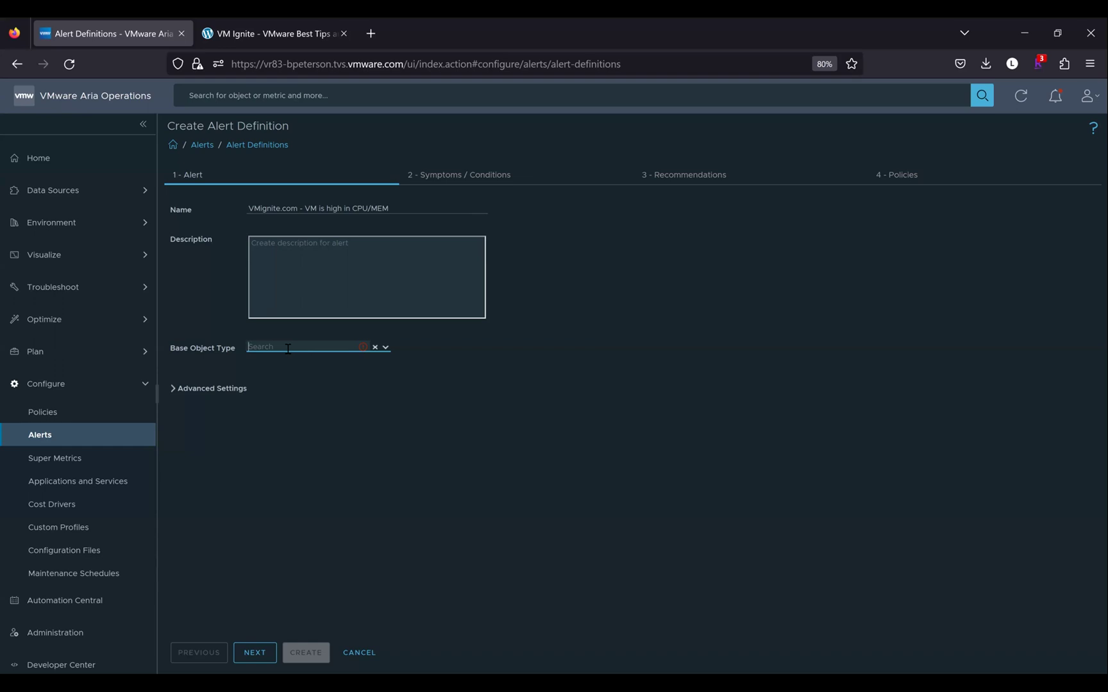
pyautogui.write('virtual')
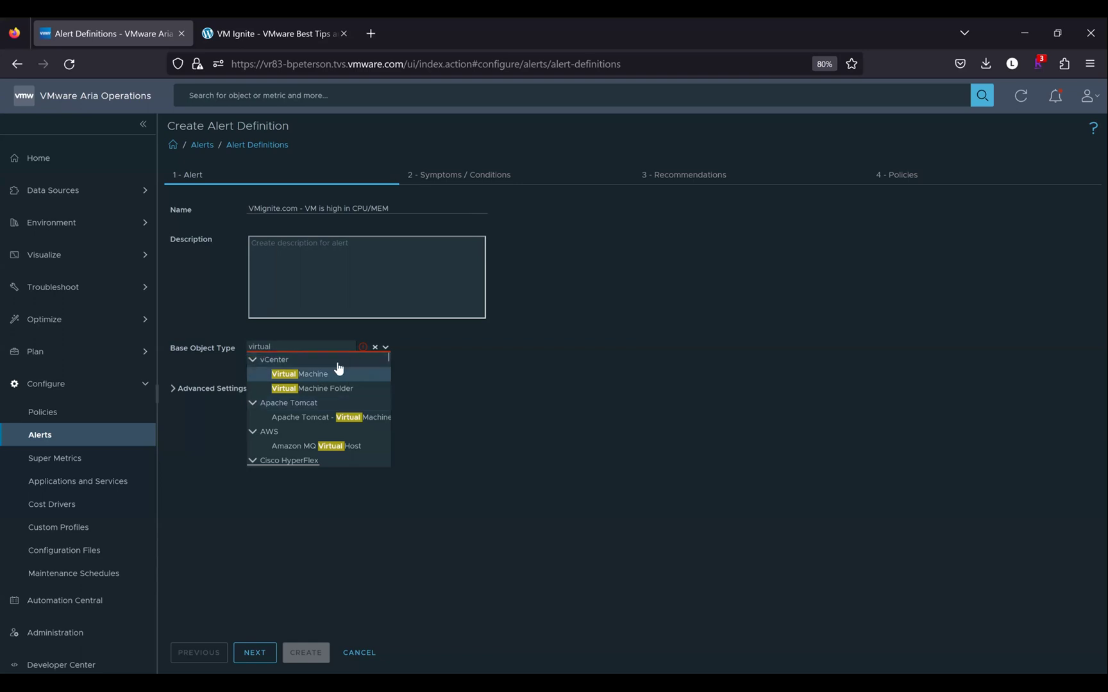
pyautogui.click(332, 374)
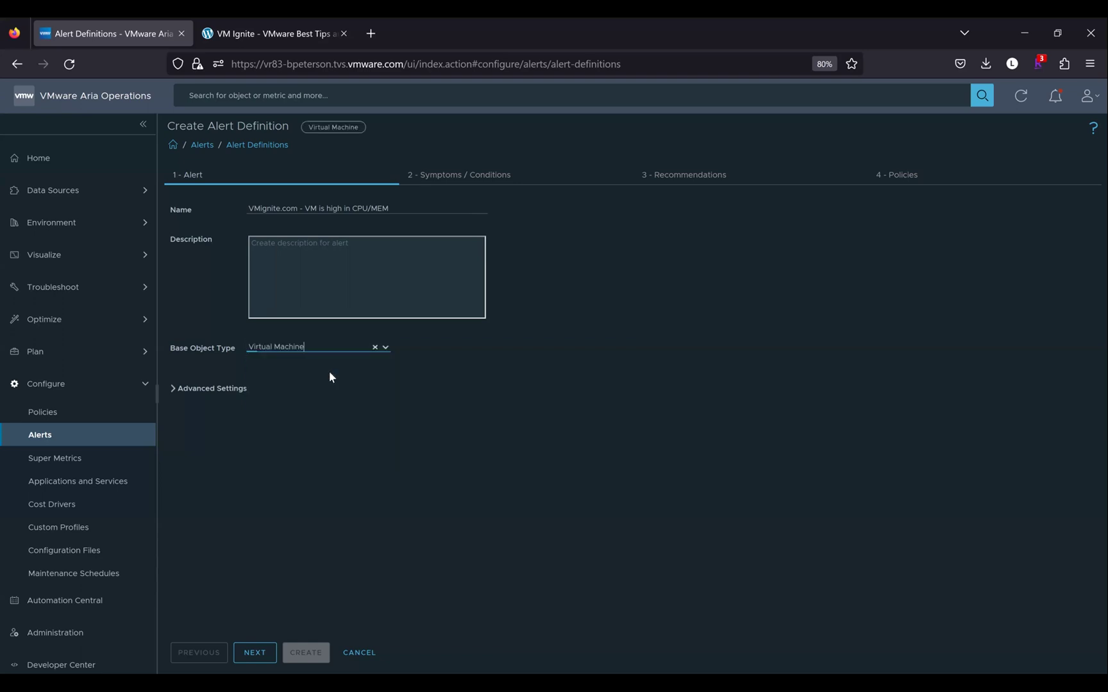
pyautogui.click(173, 388)
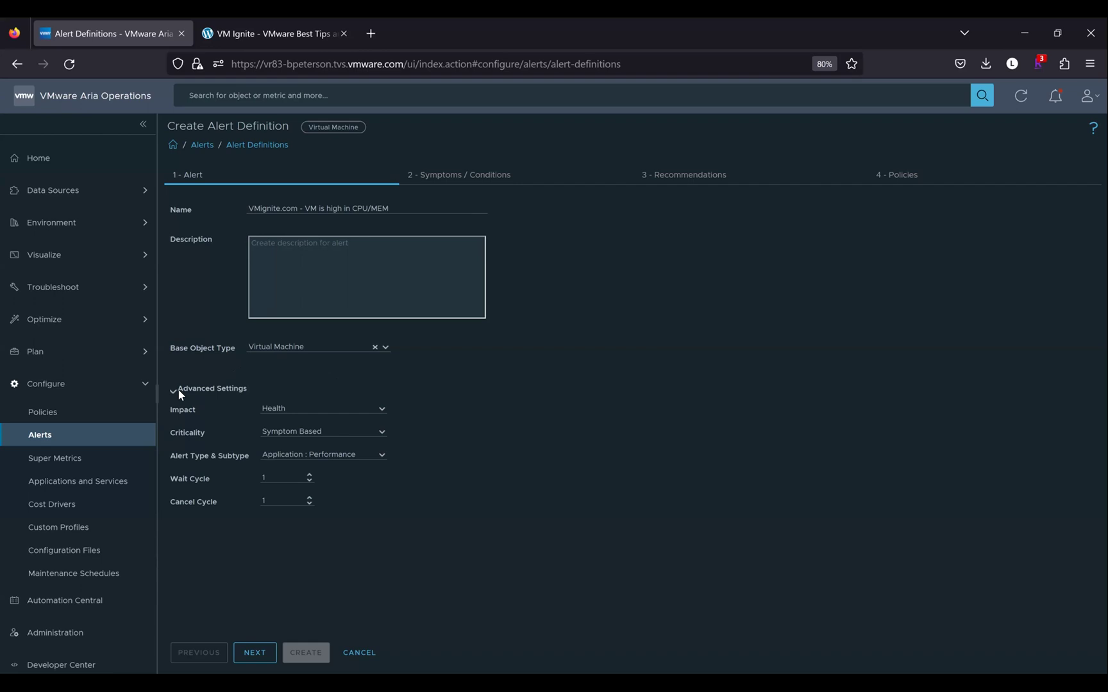
# Keep Health impact, set criticality Critical and type Virtualization/Hypervisor : Performance
pyautogui.click(384, 409)
pyautogui.click(379, 435)
pyautogui.click(380, 435)
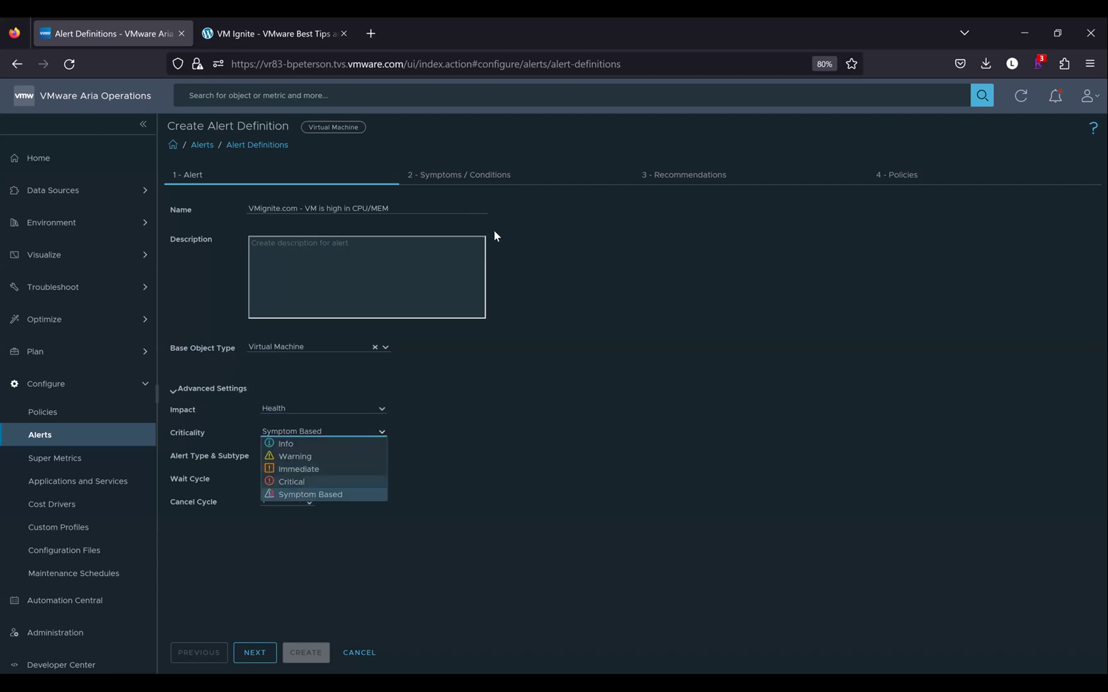
pyautogui.click(291, 484)
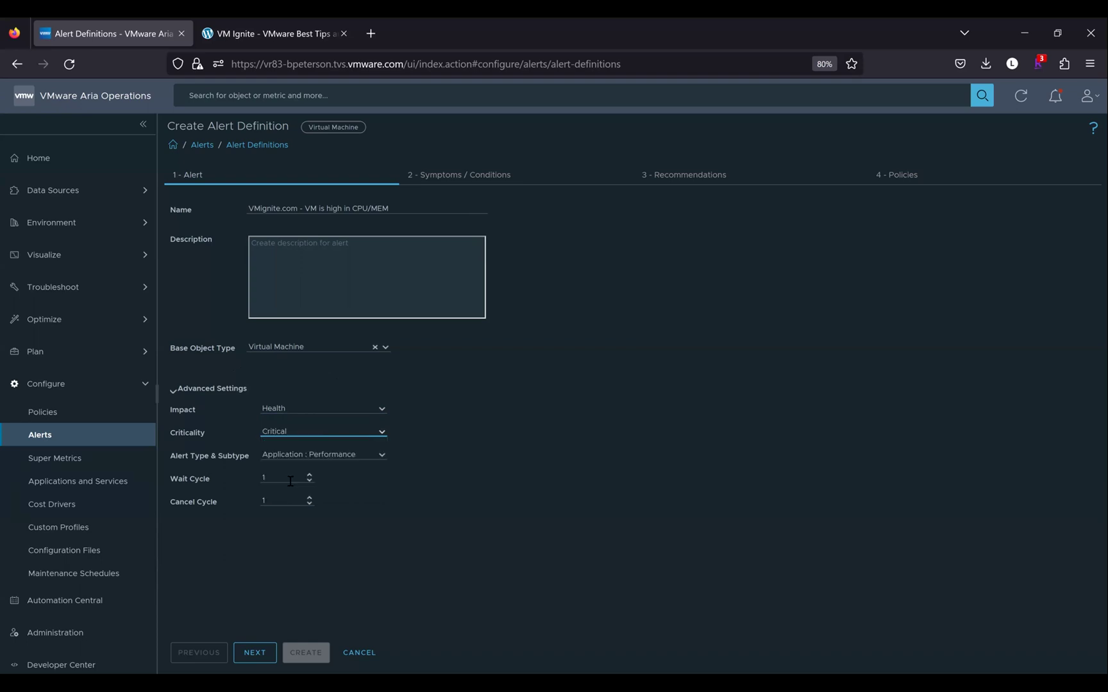
pyautogui.click(383, 457)
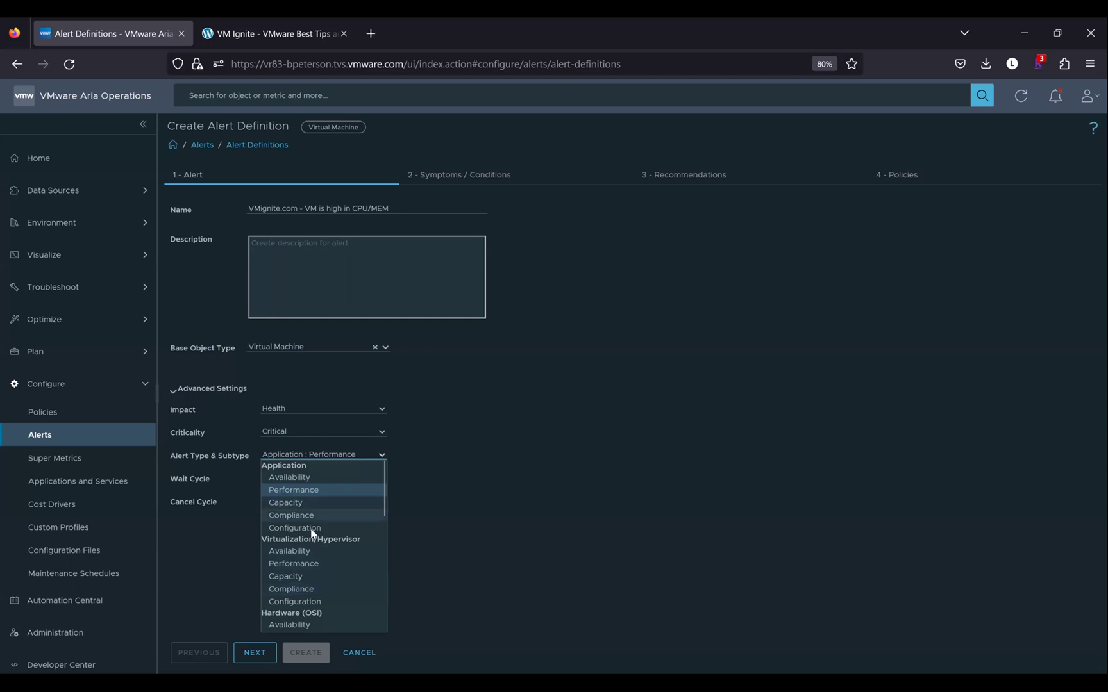
pyautogui.click(296, 563)
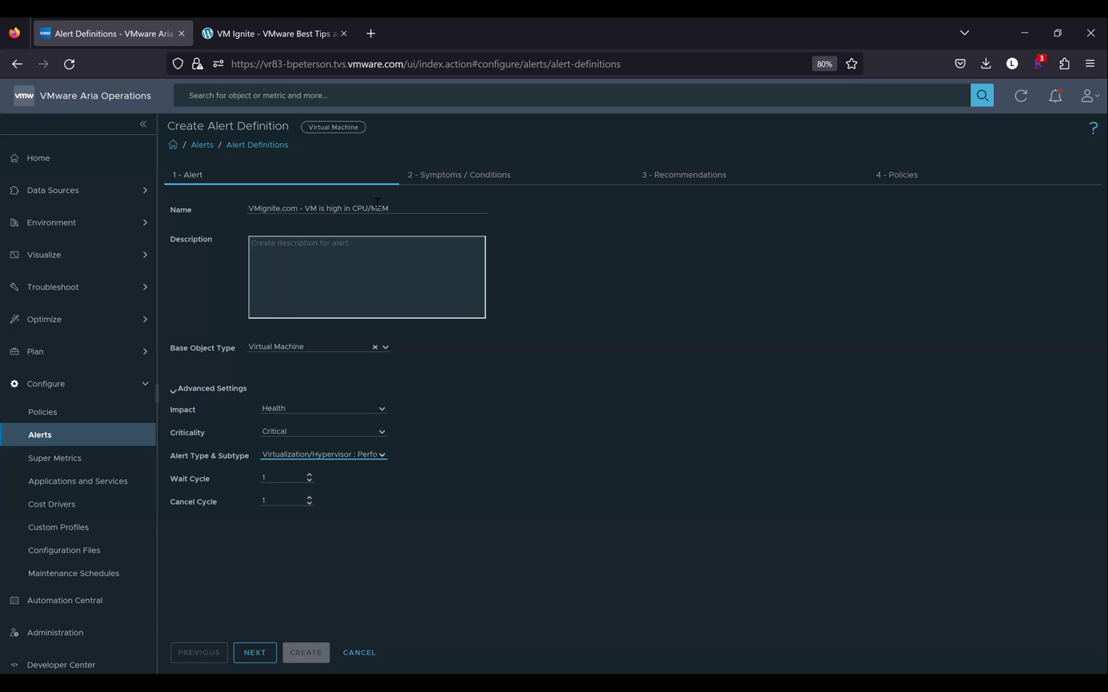
# Try a wait cycle value of 6, then clear the field again
pyautogui.click(270, 475)
pyautogui.press('BackSpace')
pyautogui.write('6')
pyautogui.press('BackSpace')
# Go to the Symptoms / Conditions step and expand Metrics > CPU in the metric tree
pyautogui.click(255, 652)
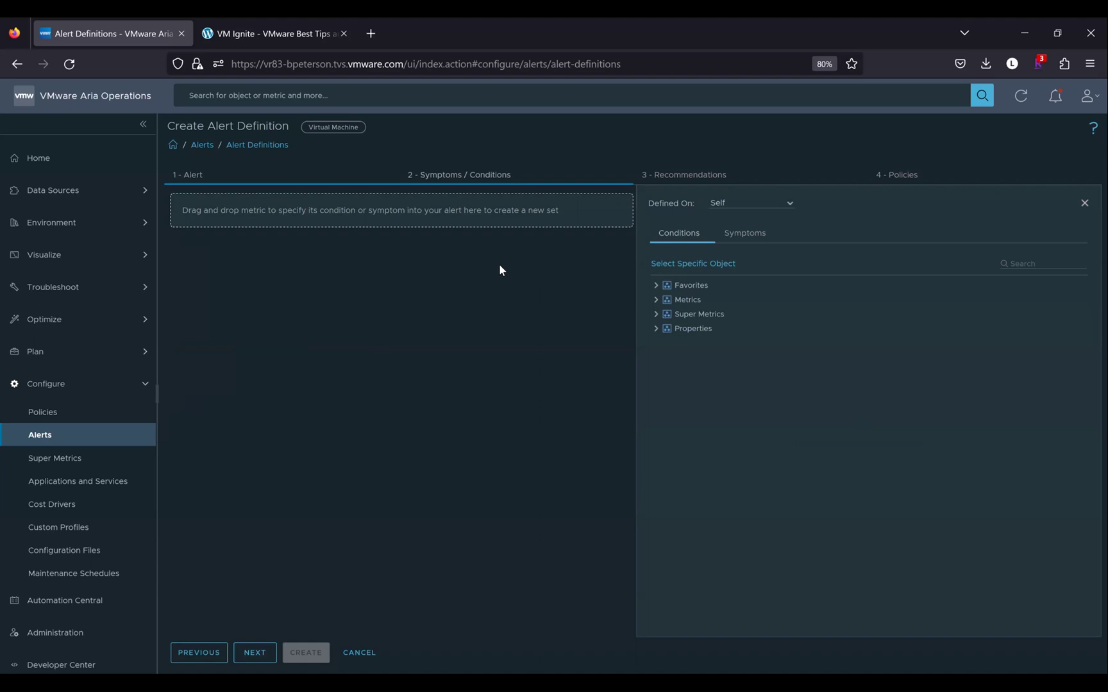
pyautogui.click(742, 234)
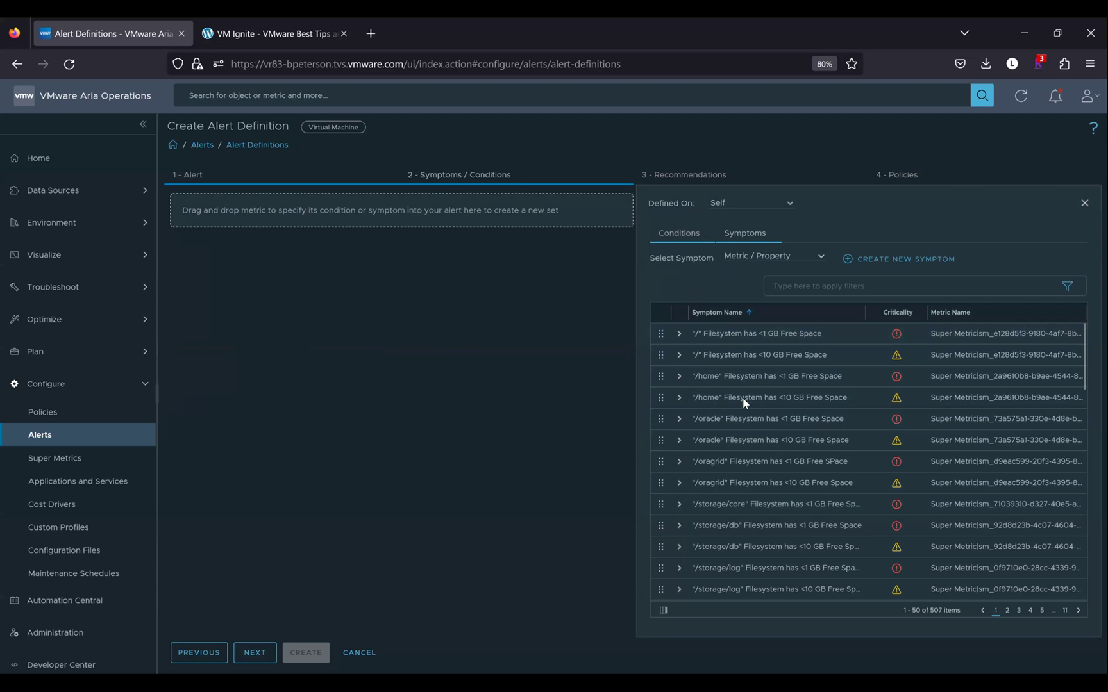
pyautogui.click(668, 232)
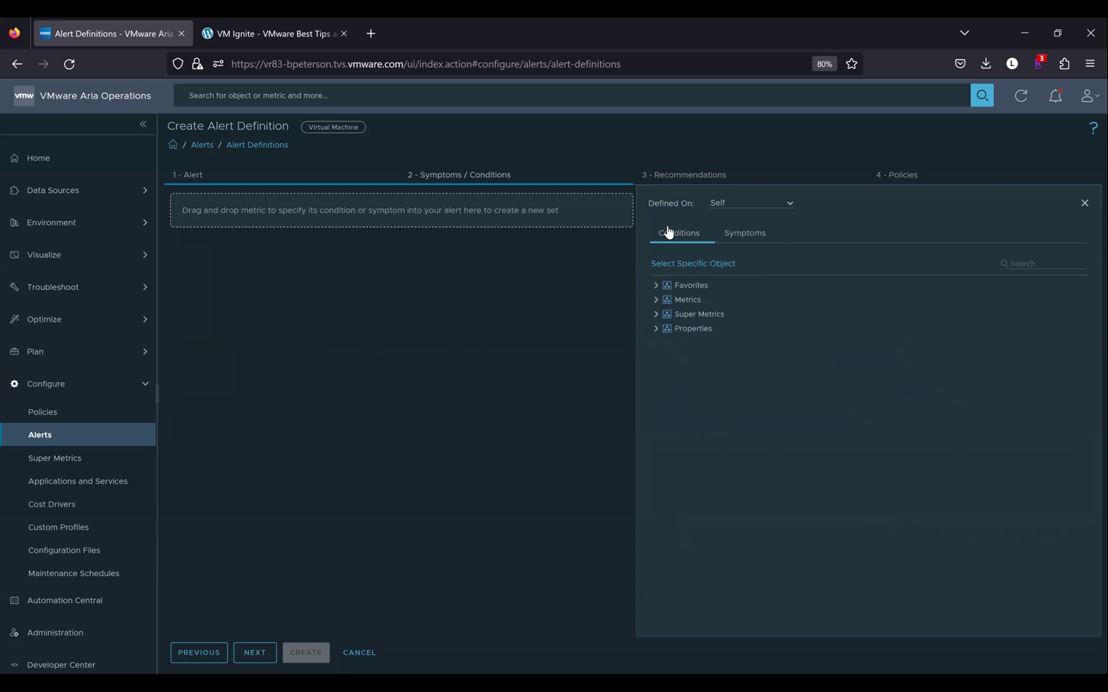
pyautogui.click(655, 300)
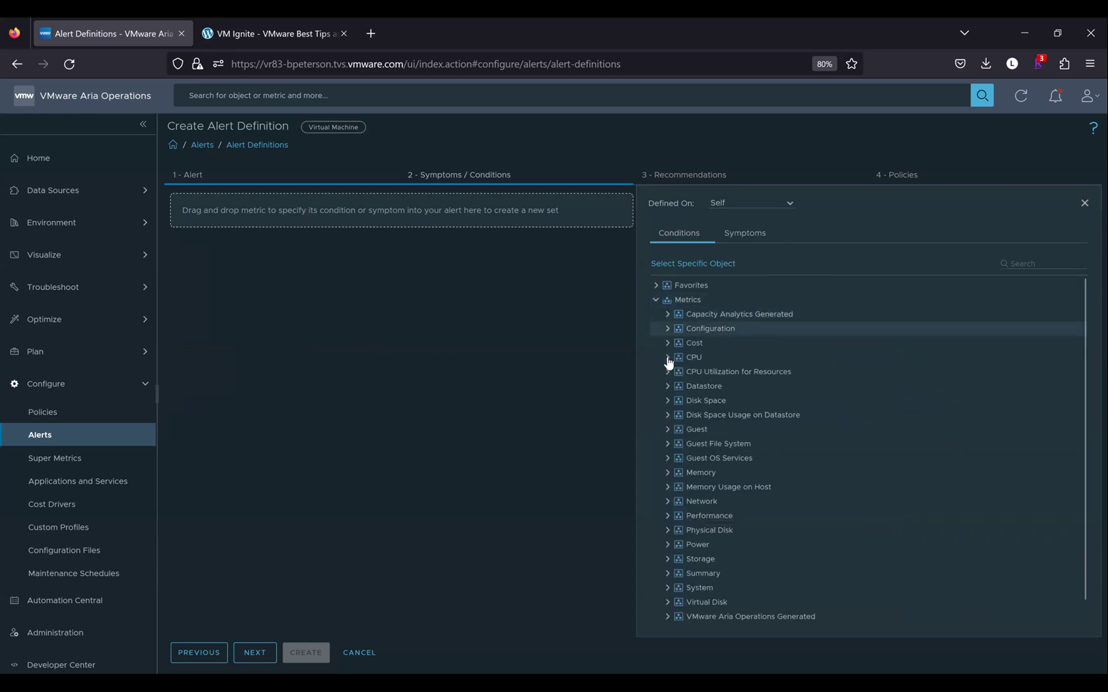
pyautogui.click(667, 359)
pyautogui.click(718, 475)
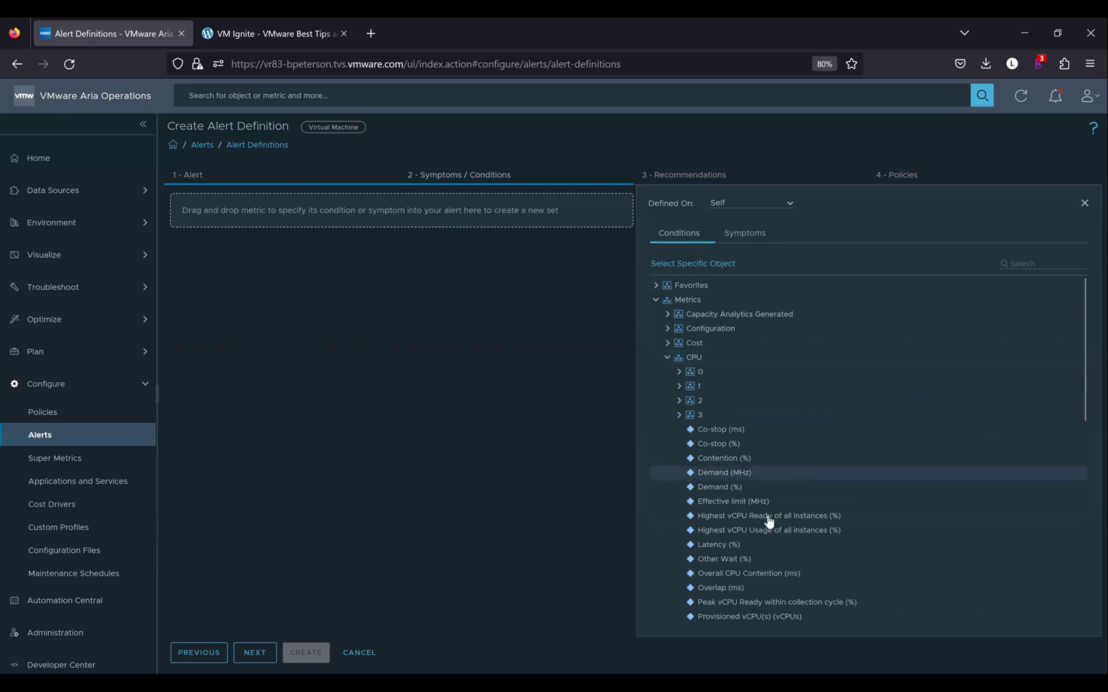
pyautogui.scroll(-2, 765, 519)
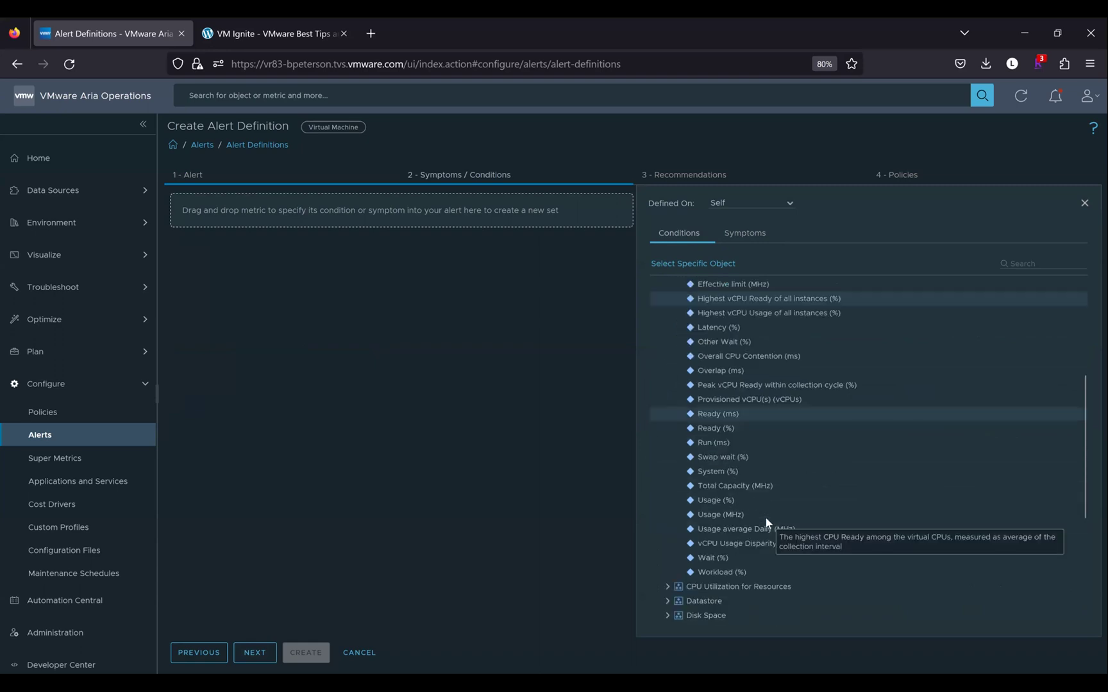
pyautogui.scroll(-1, 766, 521)
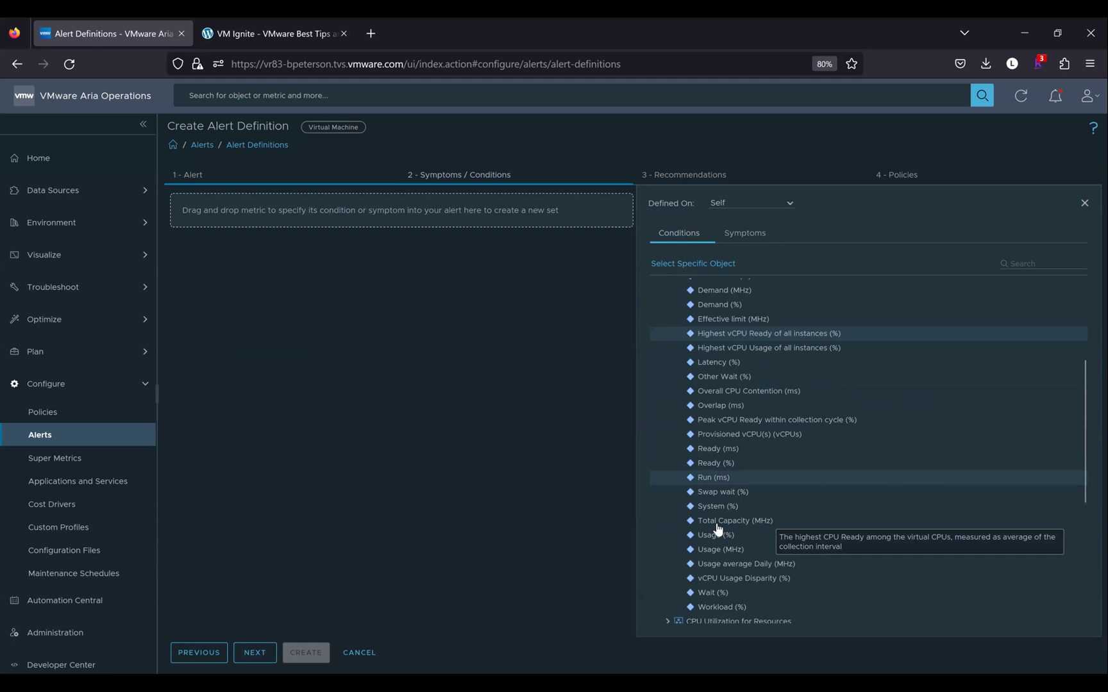
# Add a CPU Usage (%) condition set with threshold greater than 80
pyautogui.click(717, 526)
pyautogui.moveTo(717, 529); pyautogui.dragTo(314, 225)
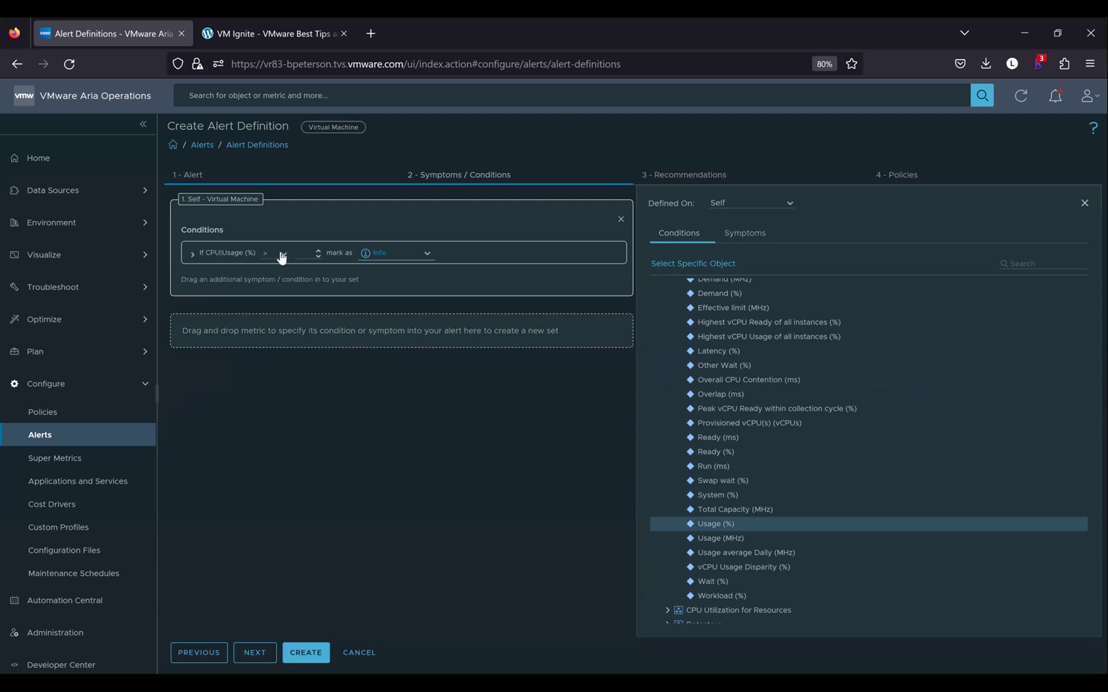
pyautogui.click(281, 254)
pyautogui.click(284, 266)
pyautogui.click(300, 256)
pyautogui.write('80')
pyautogui.click(346, 379)
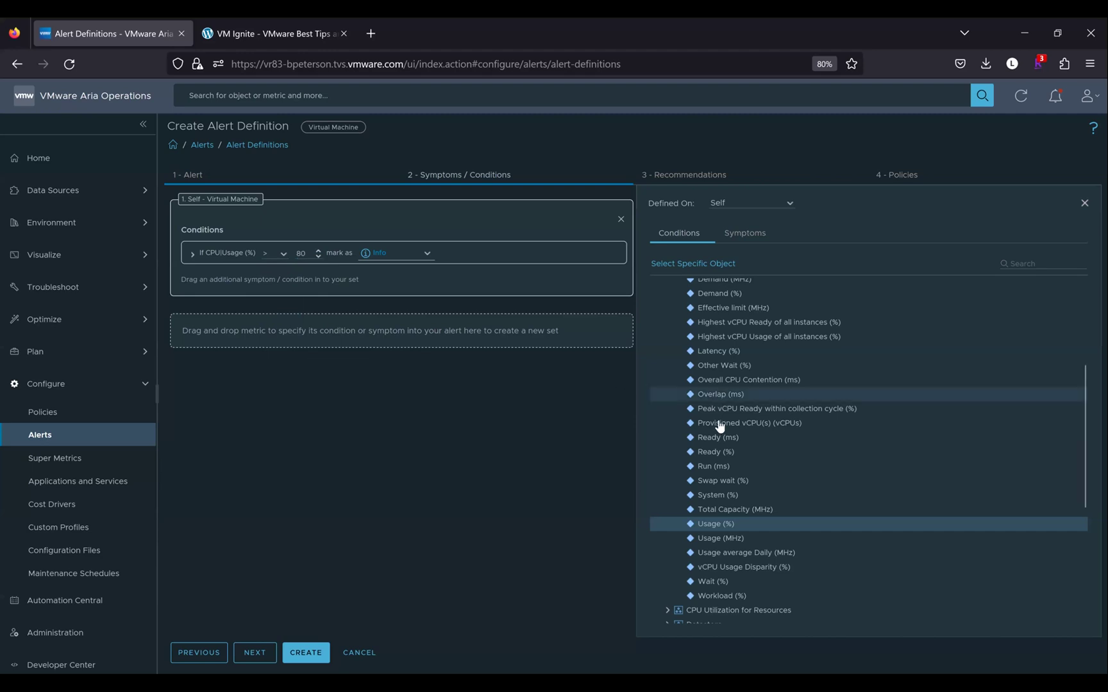
# Collapse the CPU metrics and expand the Memory metrics group
pyautogui.scroll(2, 744, 513)
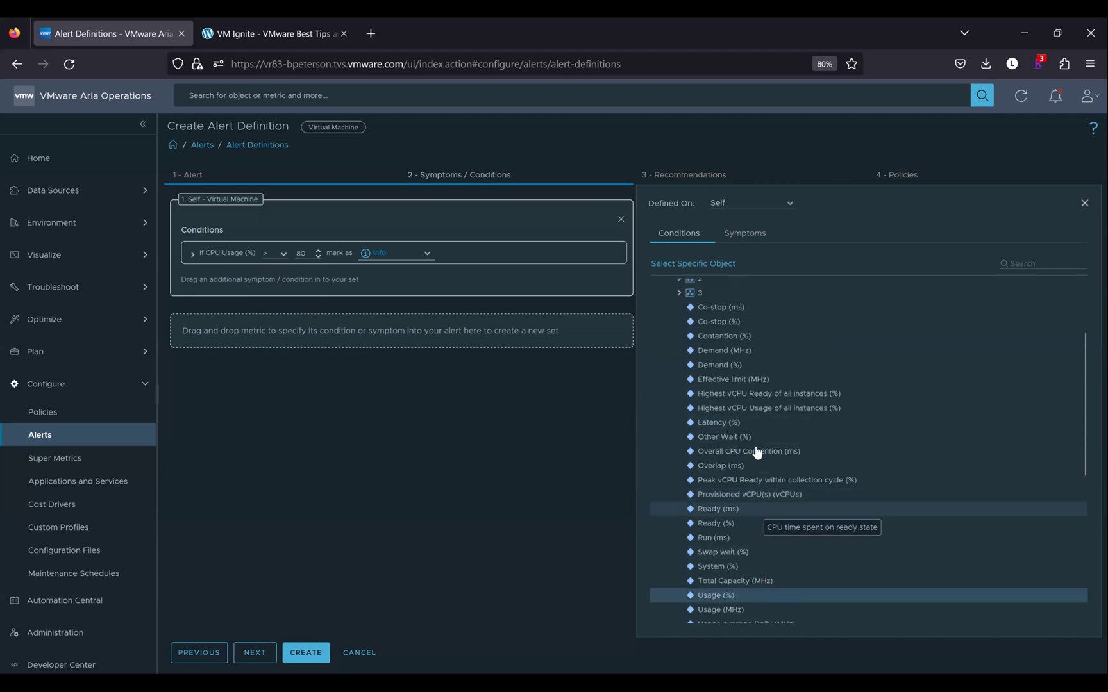
pyautogui.scroll(1, 712, 329)
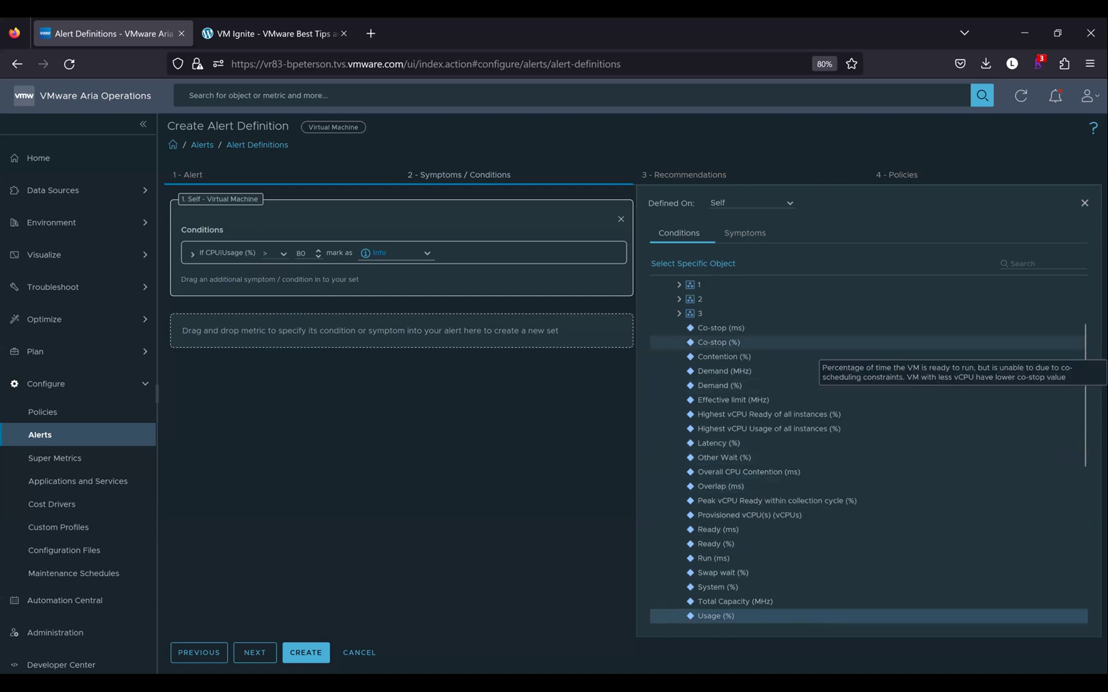
pyautogui.scroll(3, 672, 359)
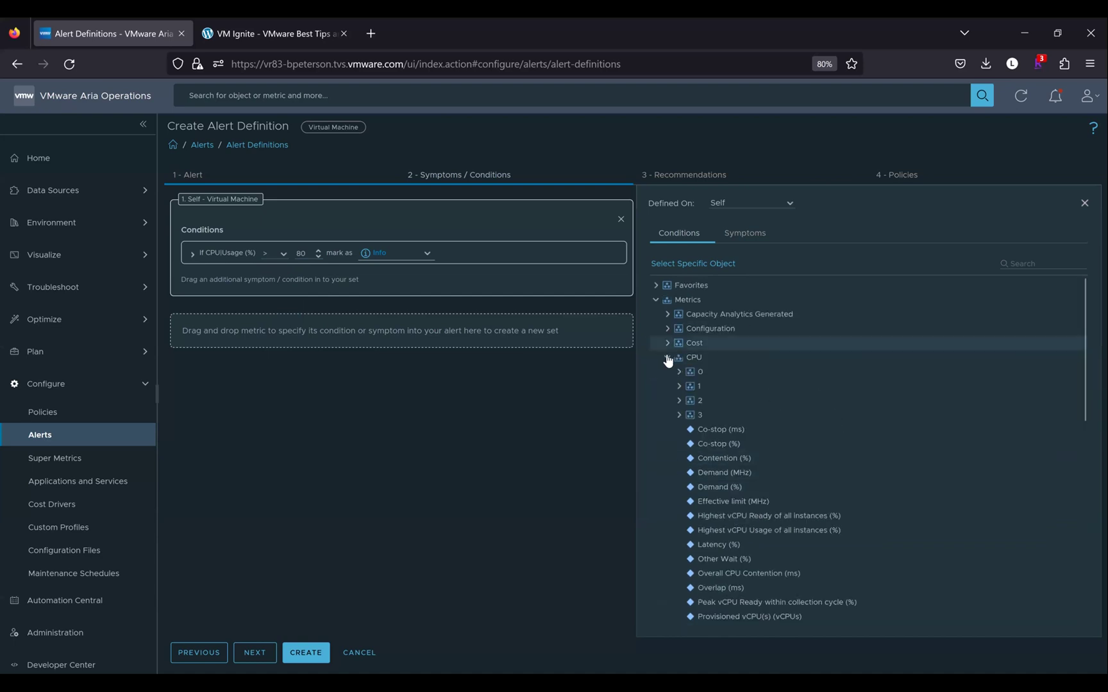
pyautogui.click(667, 357)
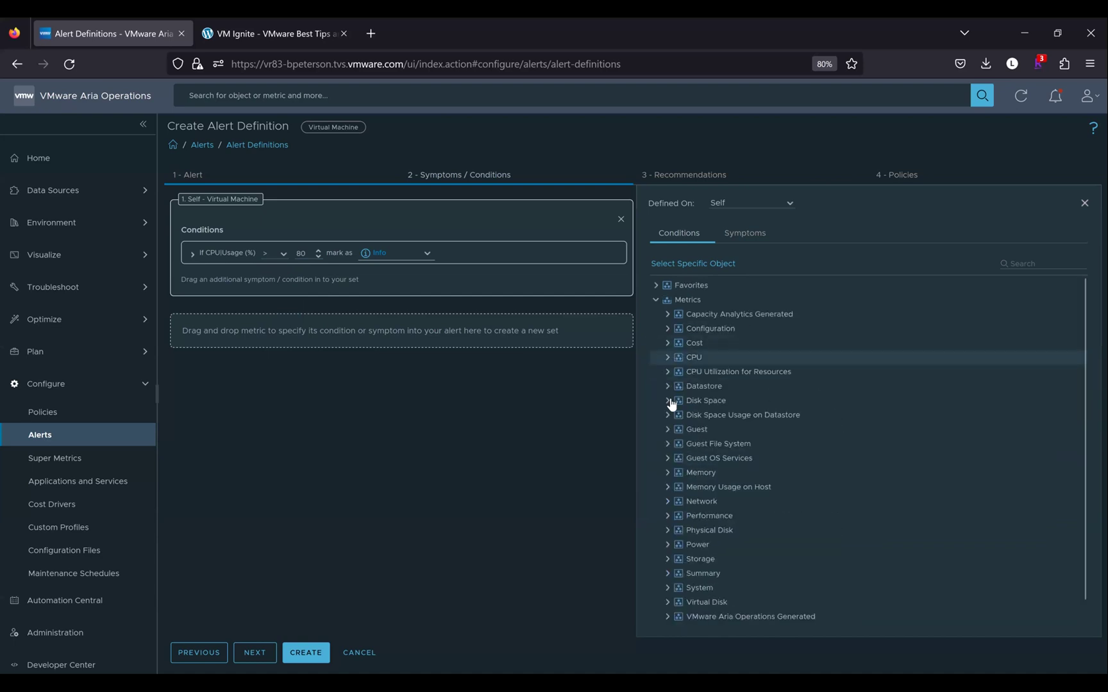
pyautogui.click(667, 475)
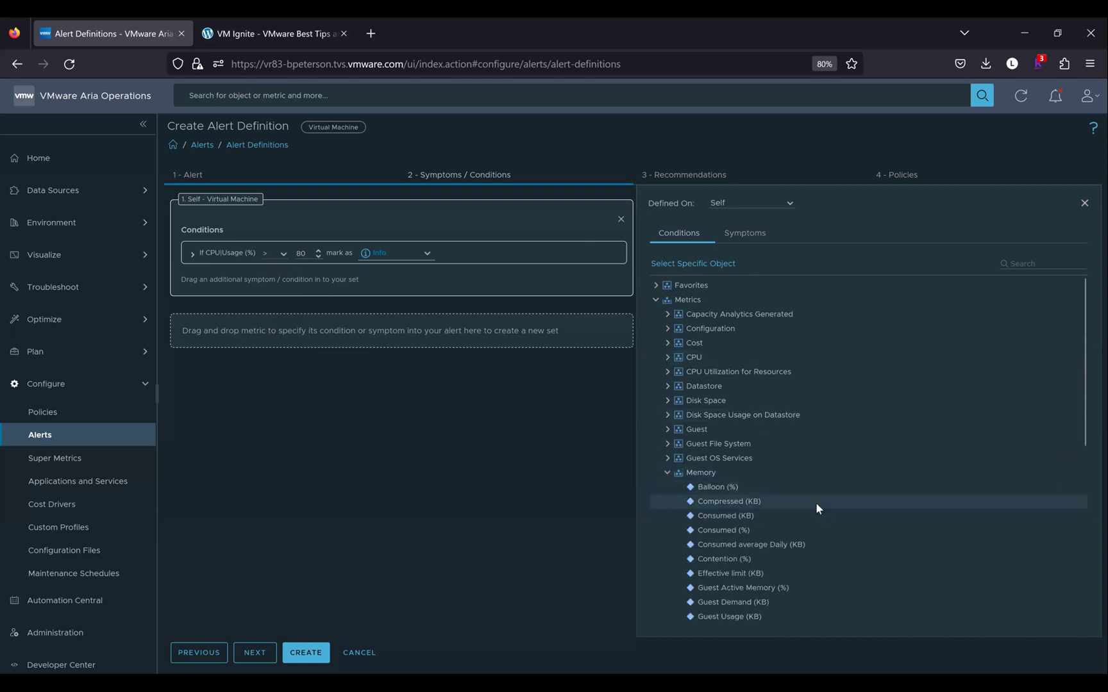
pyautogui.scroll(-3, 815, 503)
pyautogui.scroll(-5, 817, 508)
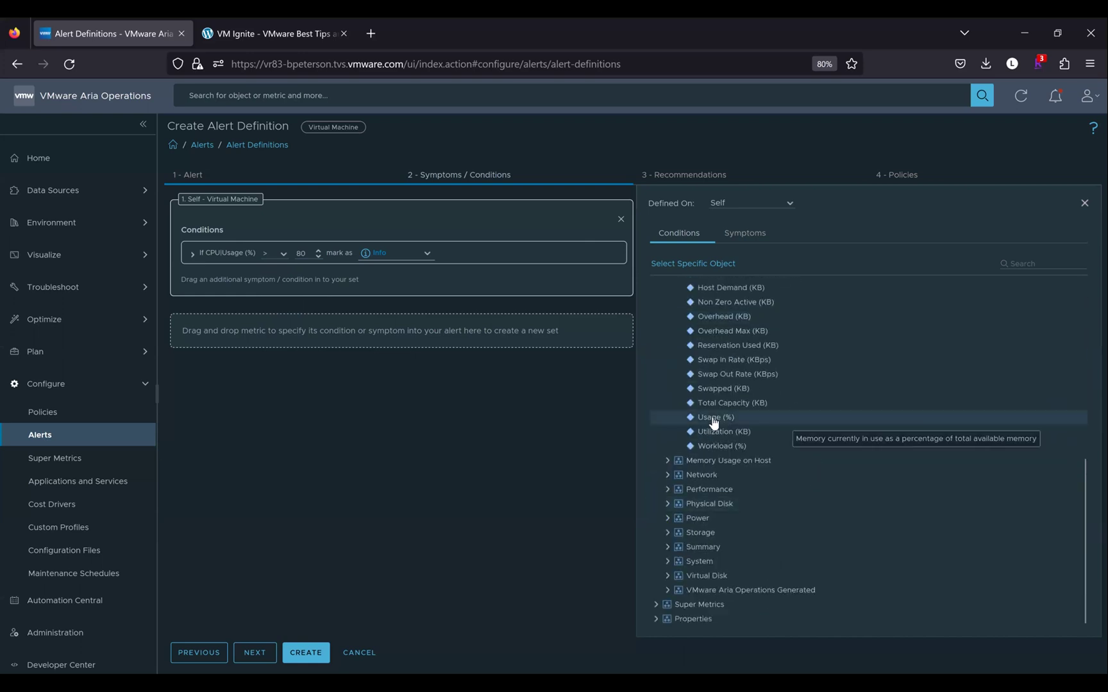
# Drag Memory Usage (%) in as a second condition set, leaving the trigger at All
pyautogui.moveTo(638, 414); pyautogui.dragTo(375, 328)
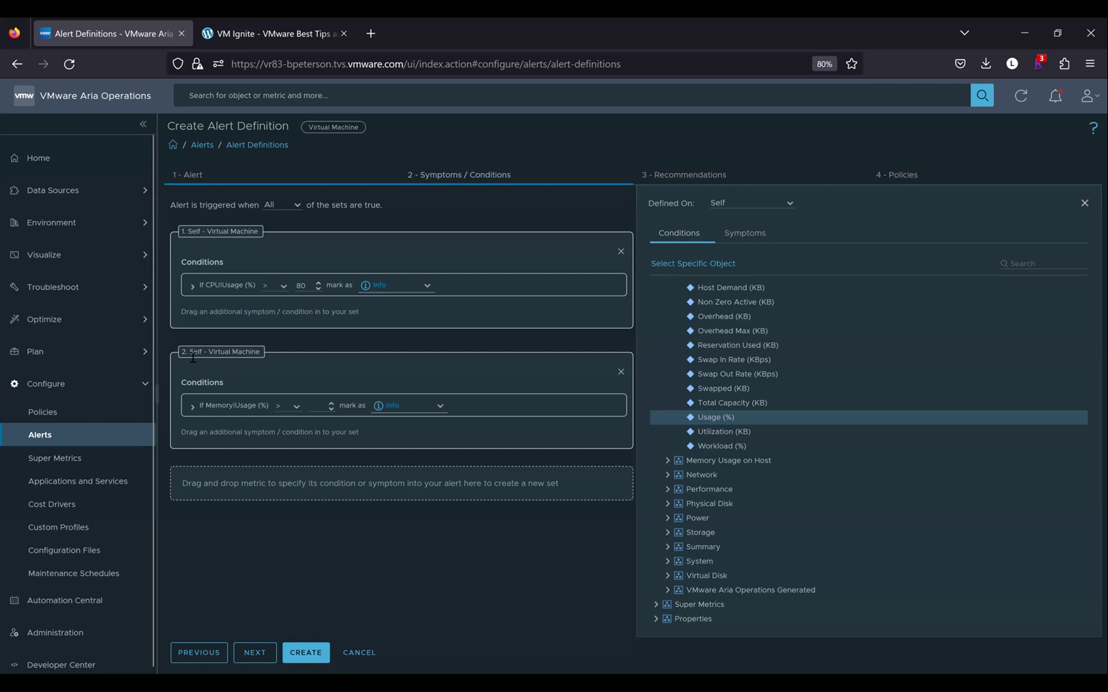
pyautogui.click(298, 207)
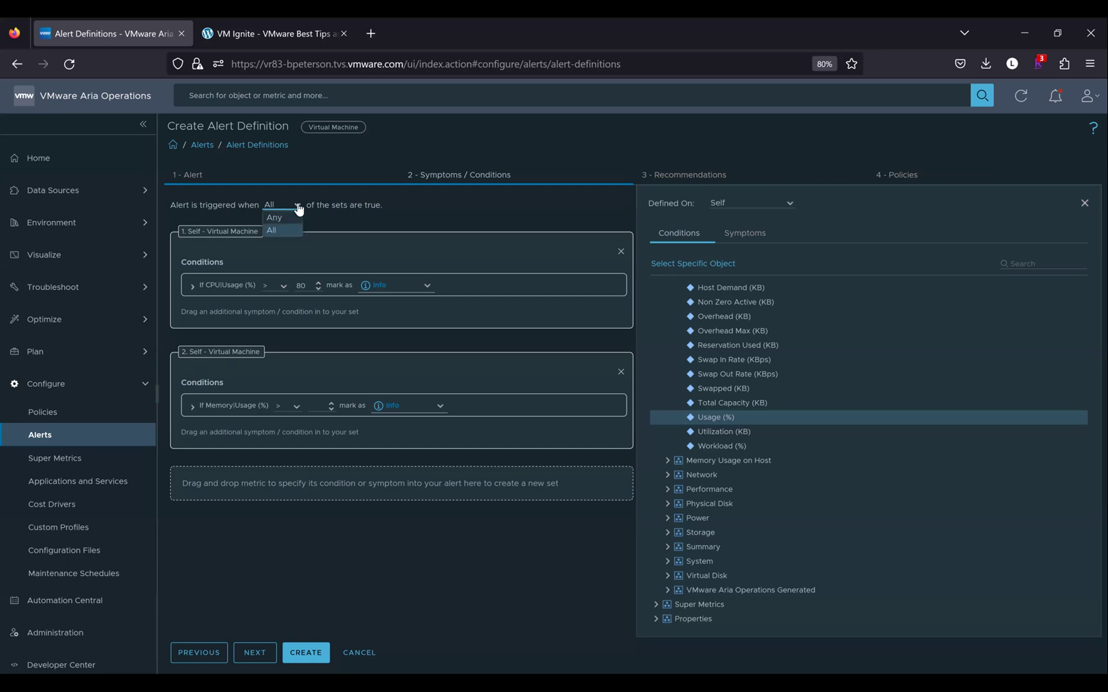
pyautogui.click(322, 217)
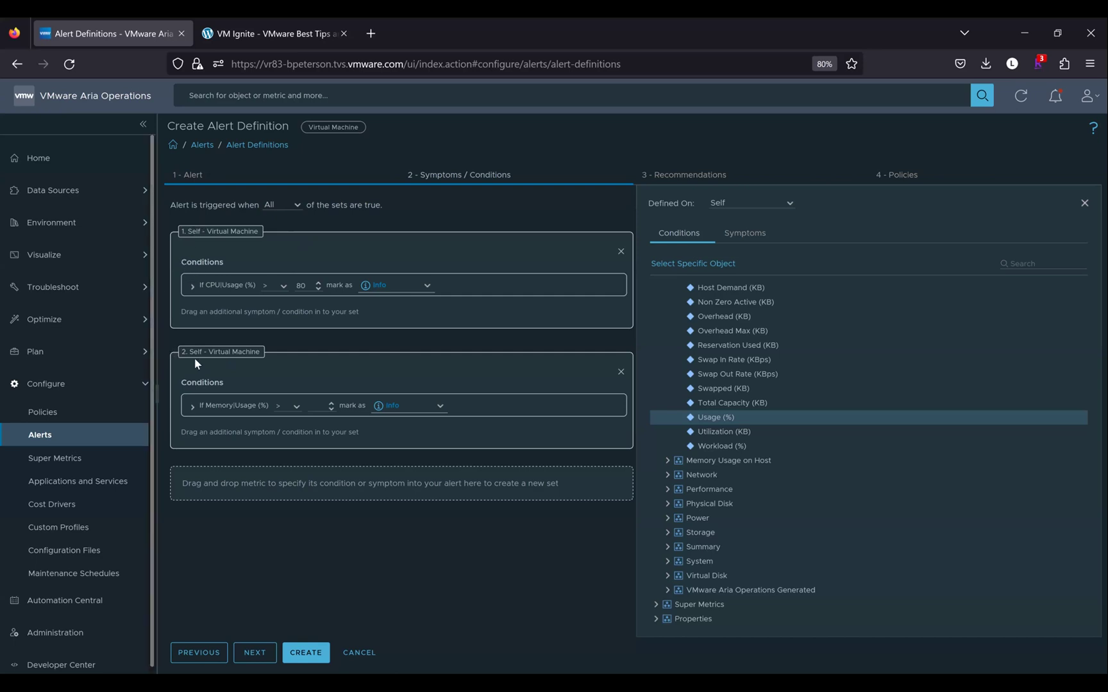
# Give Memory Usage (%) an 80 threshold and trigger the alert when Any set is true
pyautogui.click(311, 403)
pyautogui.write('80')
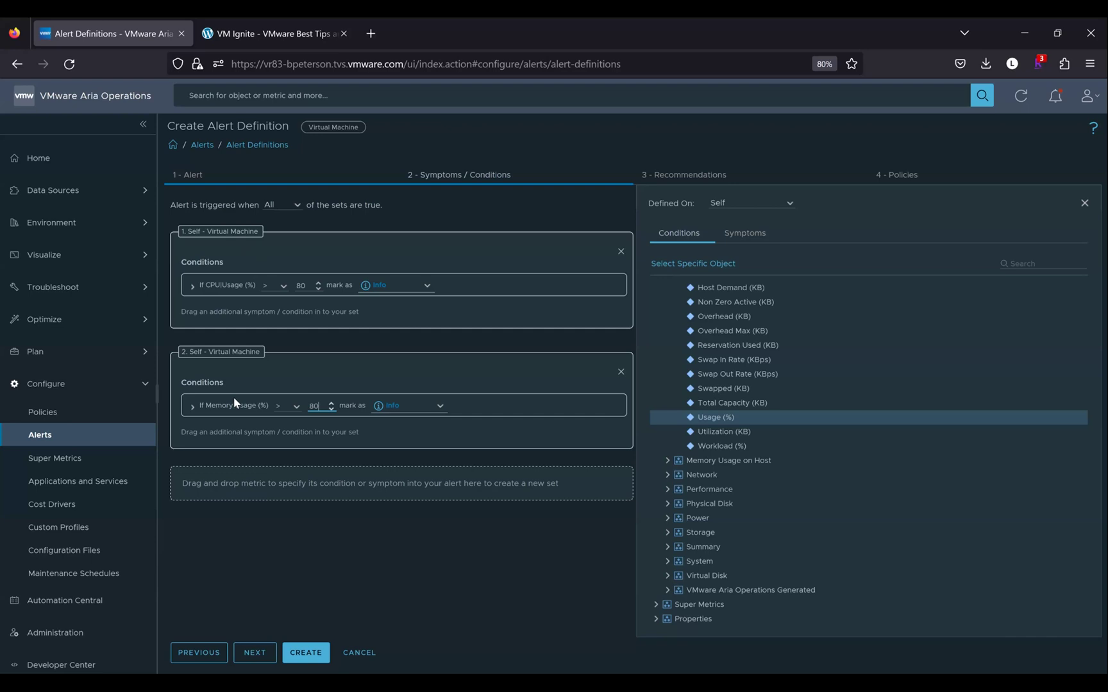
pyautogui.click(282, 205)
pyautogui.click(280, 217)
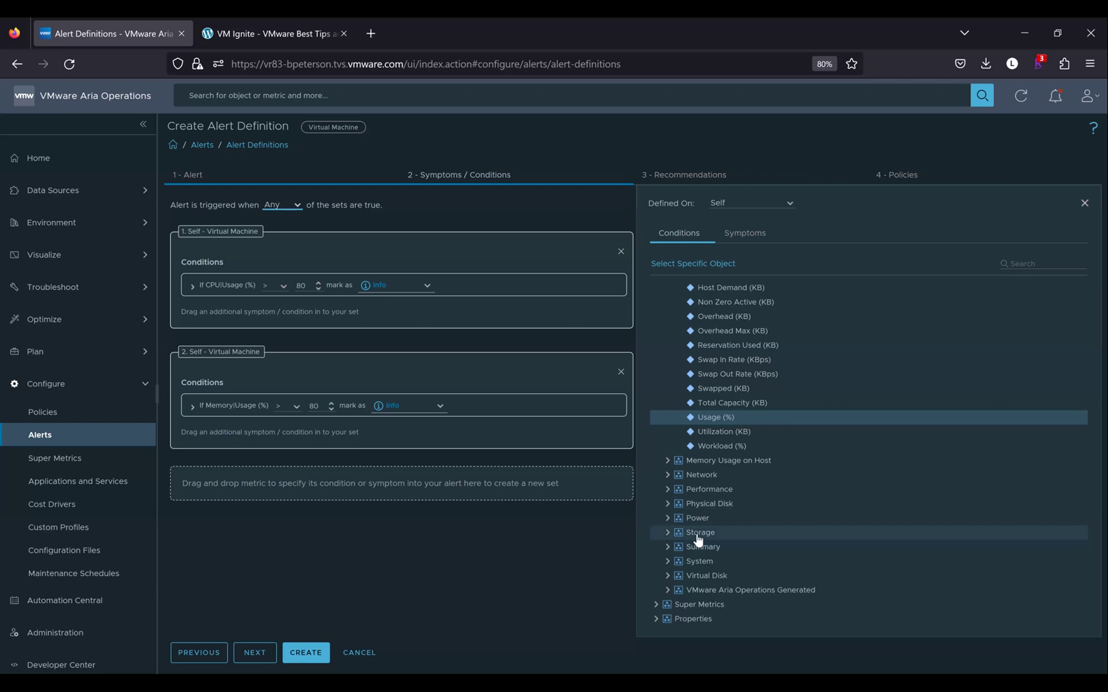
# Expand Properties > Summary and drag Parent Cluster in as a third condition set
pyautogui.click(669, 548)
pyautogui.scroll(-2, 721, 559)
pyautogui.scroll(-1, 721, 559)
pyautogui.click(657, 618)
pyautogui.scroll(-3, 657, 615)
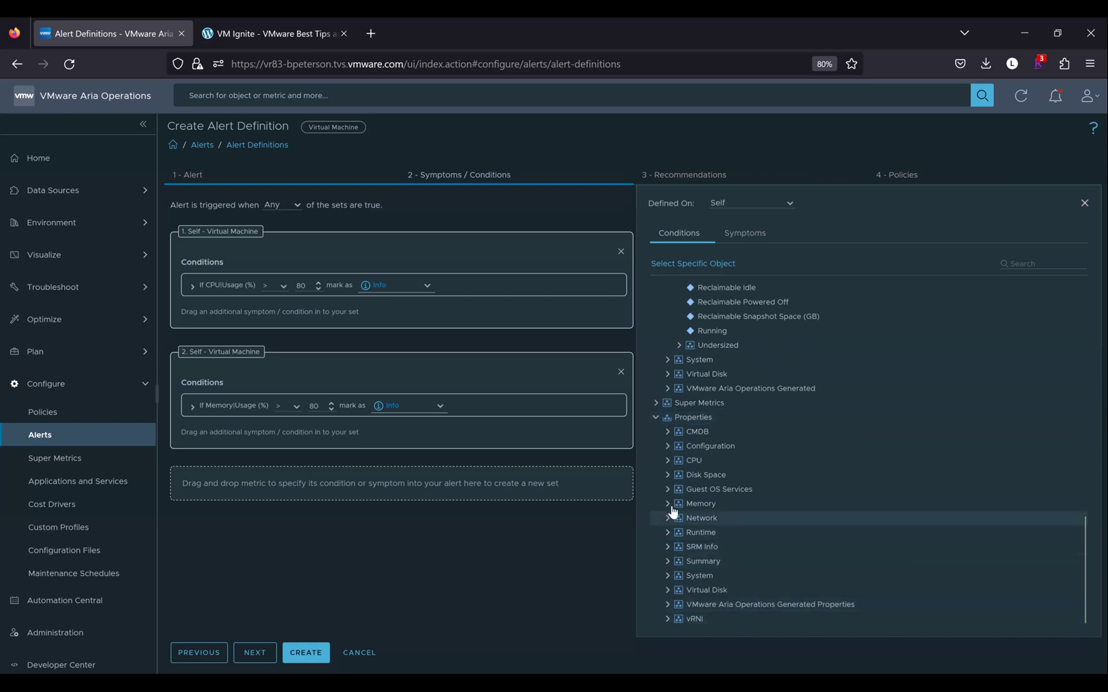
pyautogui.click(667, 558)
pyautogui.scroll(-3, 736, 488)
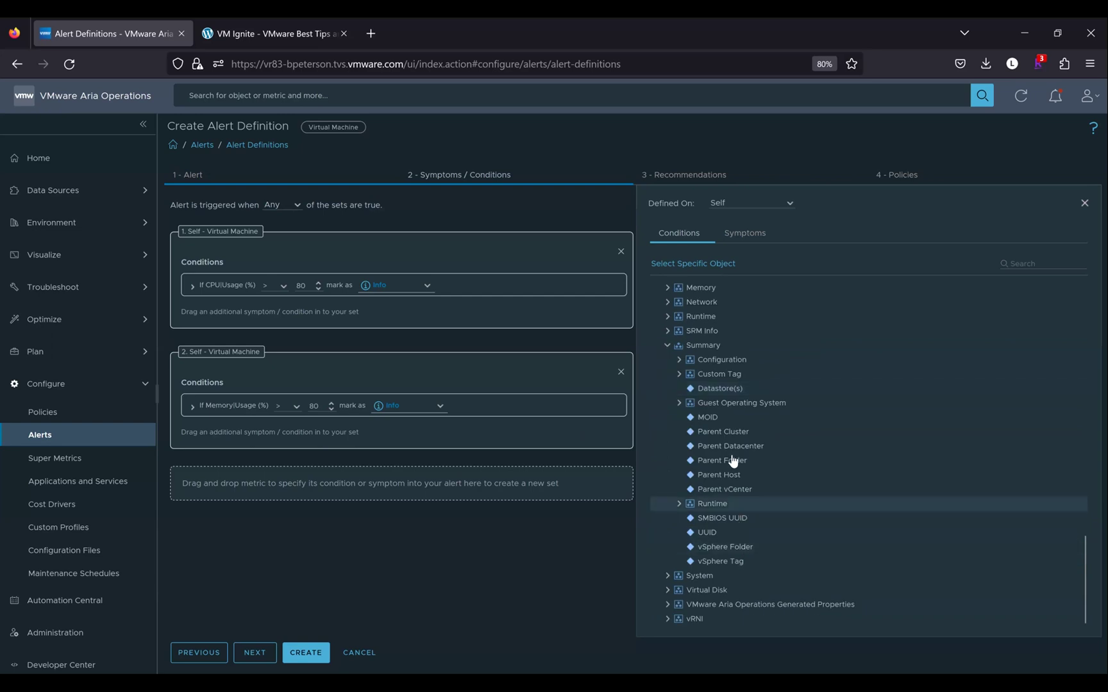
pyautogui.moveTo(723, 431); pyautogui.dragTo(534, 484)
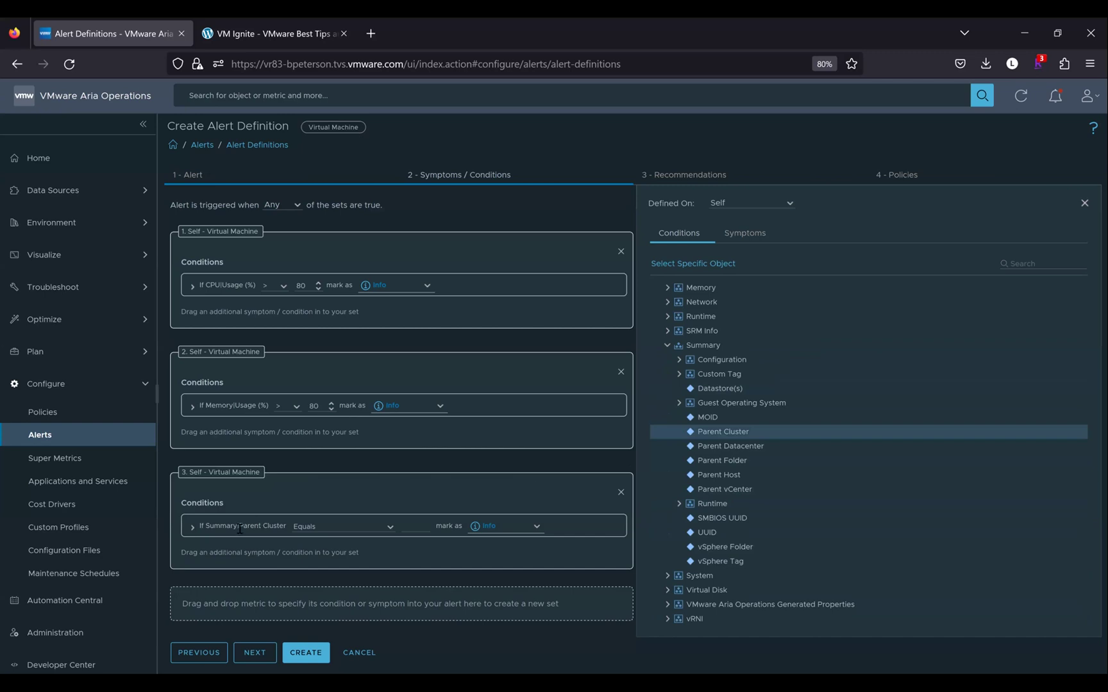
# Set the Parent Cluster comparison to Does not contain with value Region 2
pyautogui.click(389, 530)
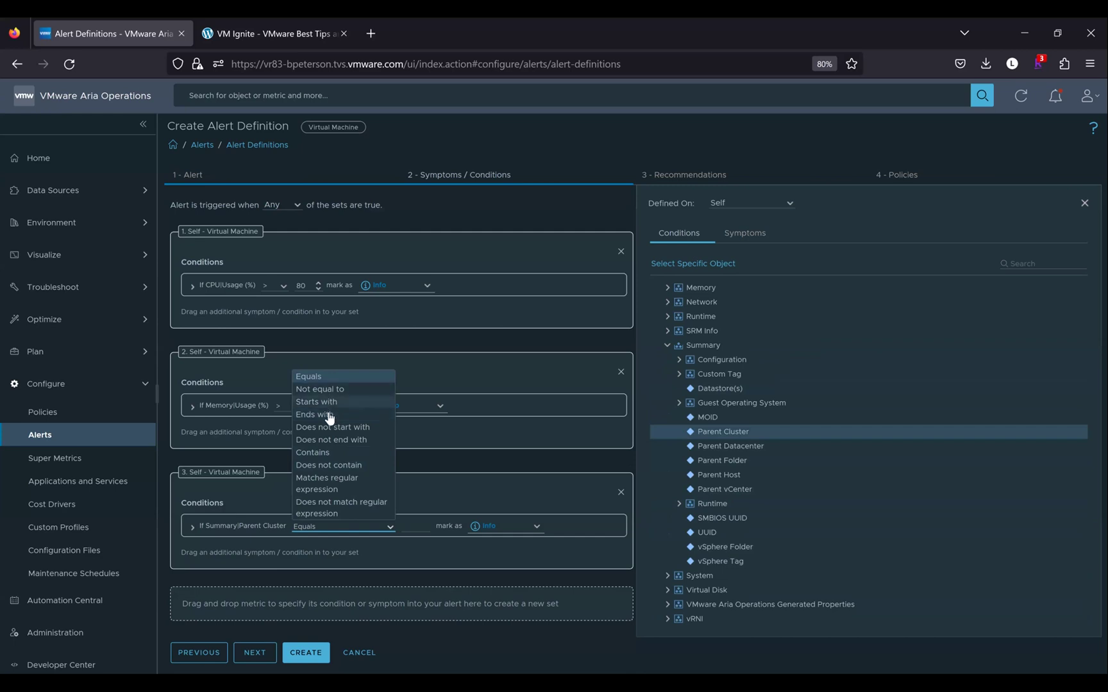
pyautogui.click(323, 464)
pyautogui.click(416, 530)
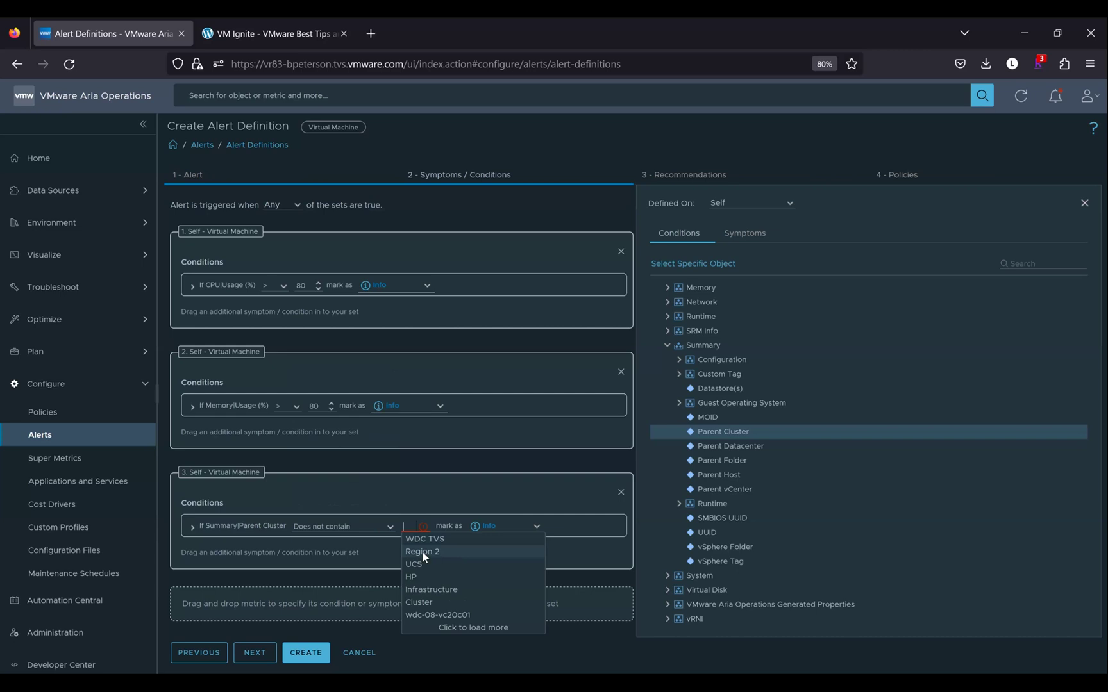
pyautogui.click(423, 553)
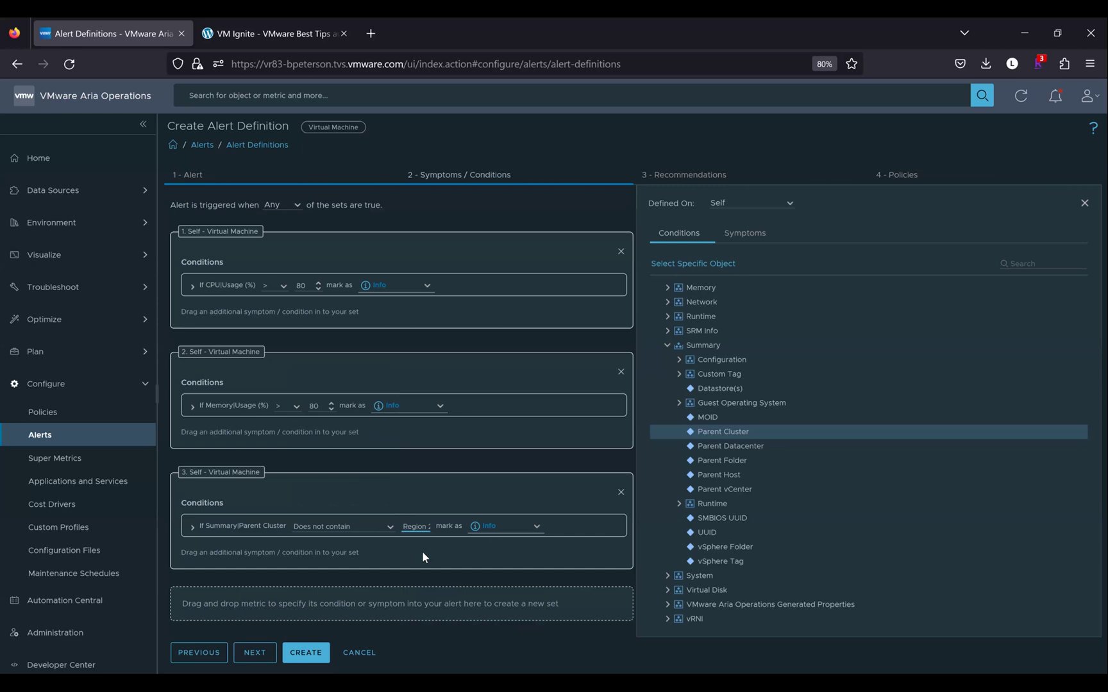
# Mark both the CPU usage and memory usage conditions as Critical
pyautogui.click(427, 287)
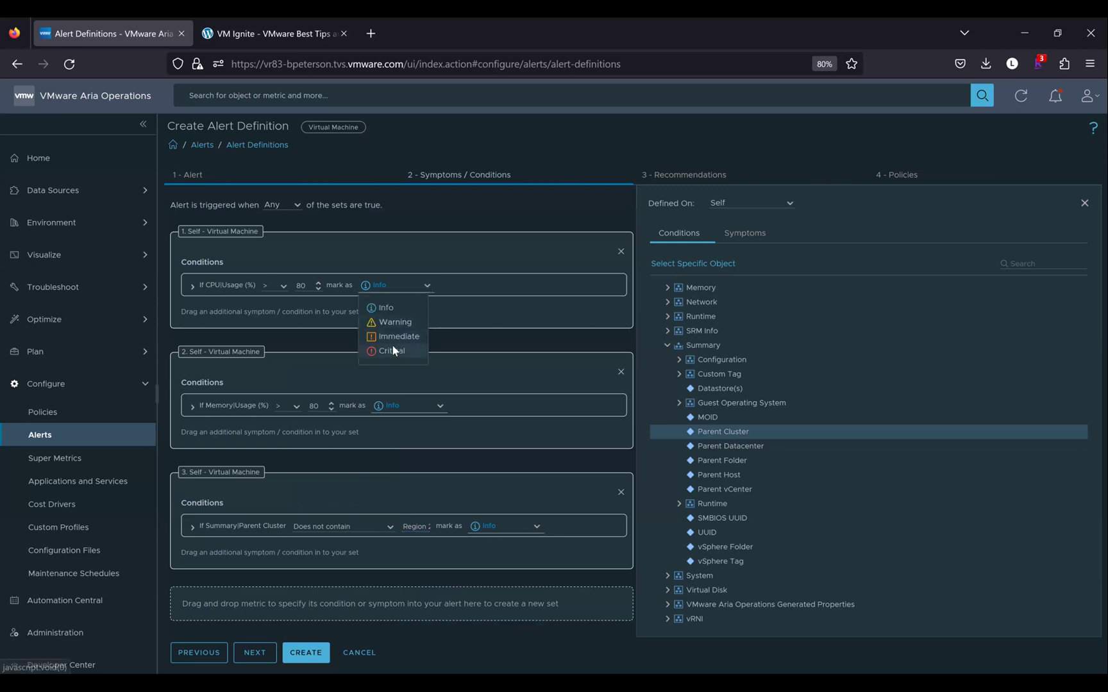
pyautogui.click(393, 349)
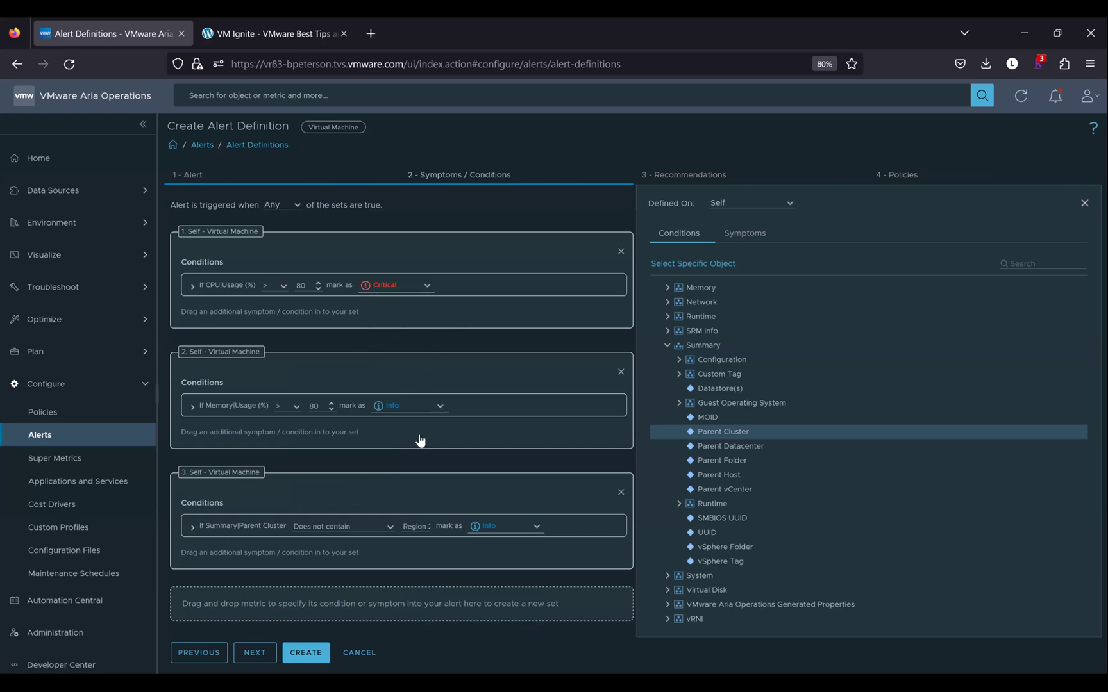
pyautogui.click(411, 406)
pyautogui.click(406, 475)
# Delete the separate memory set and drag Memory Usage (%) into set 1 beside CPU usage
pyautogui.click(620, 374)
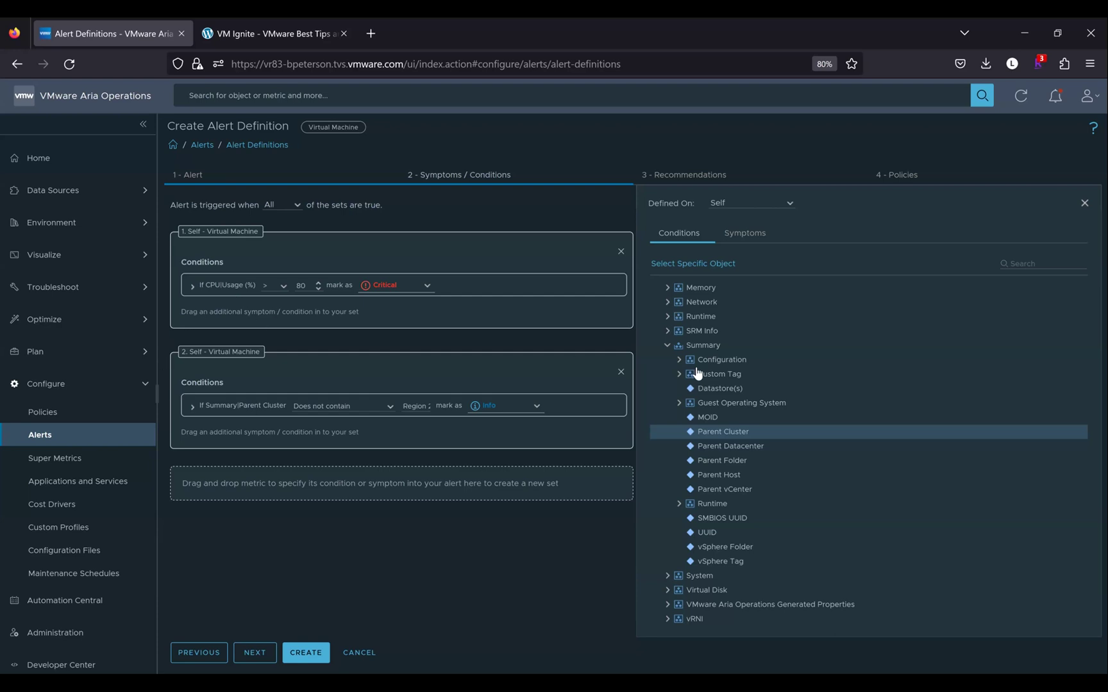
pyautogui.click(669, 345)
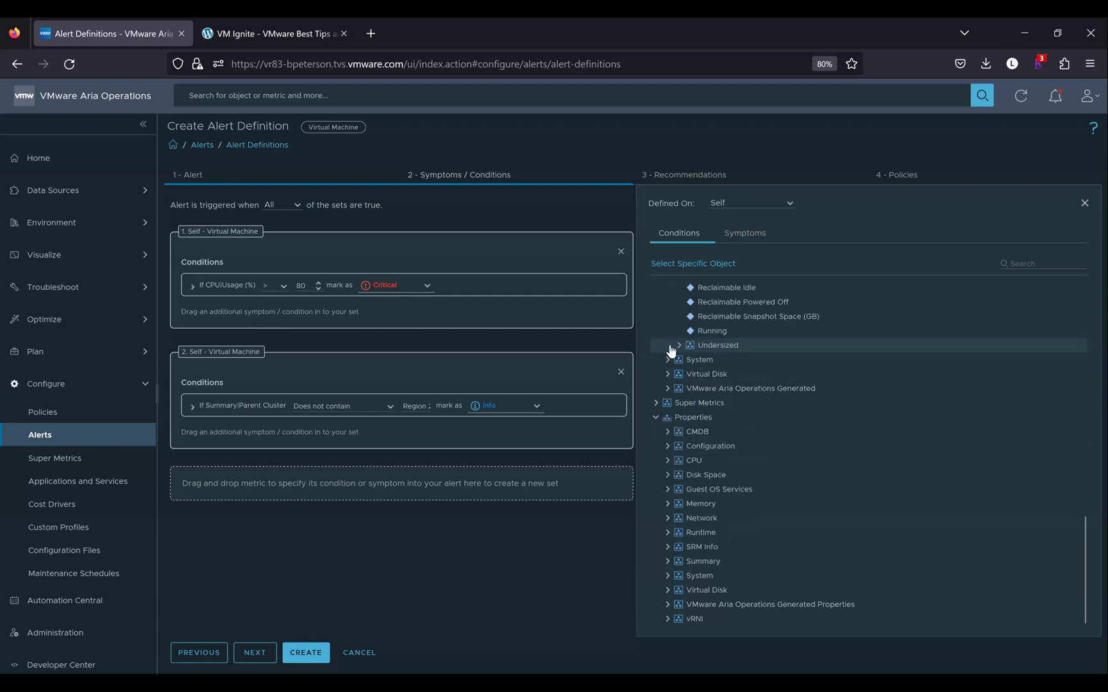
pyautogui.scroll(5, 690, 507)
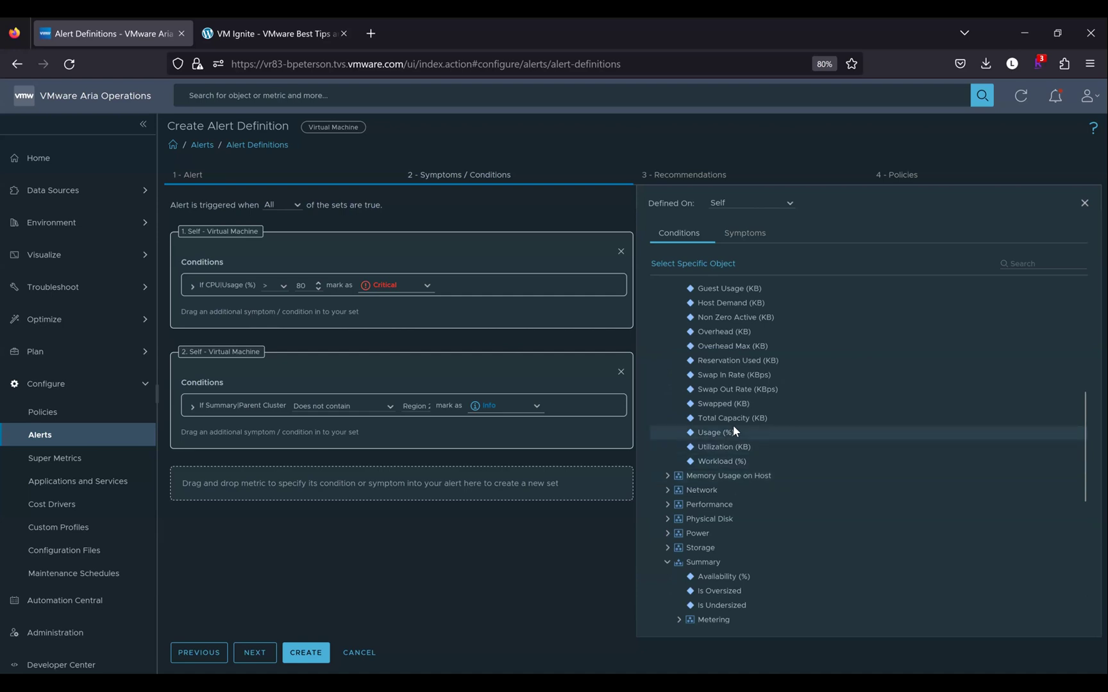
pyautogui.scroll(6, 733, 425)
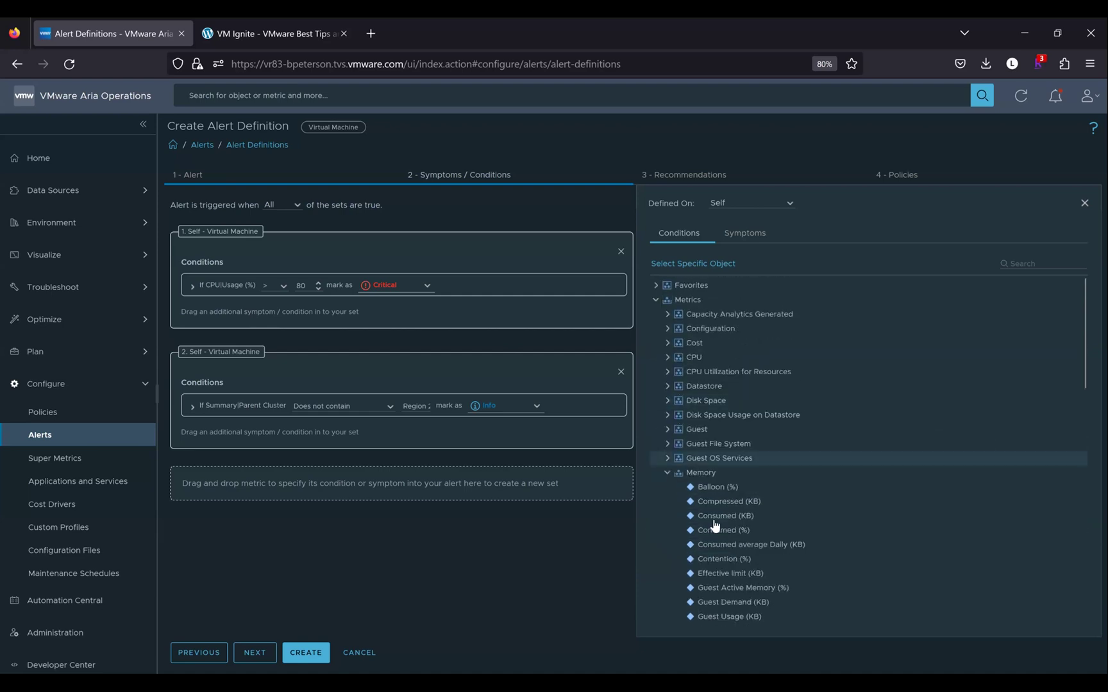
pyautogui.scroll(-5, 714, 521)
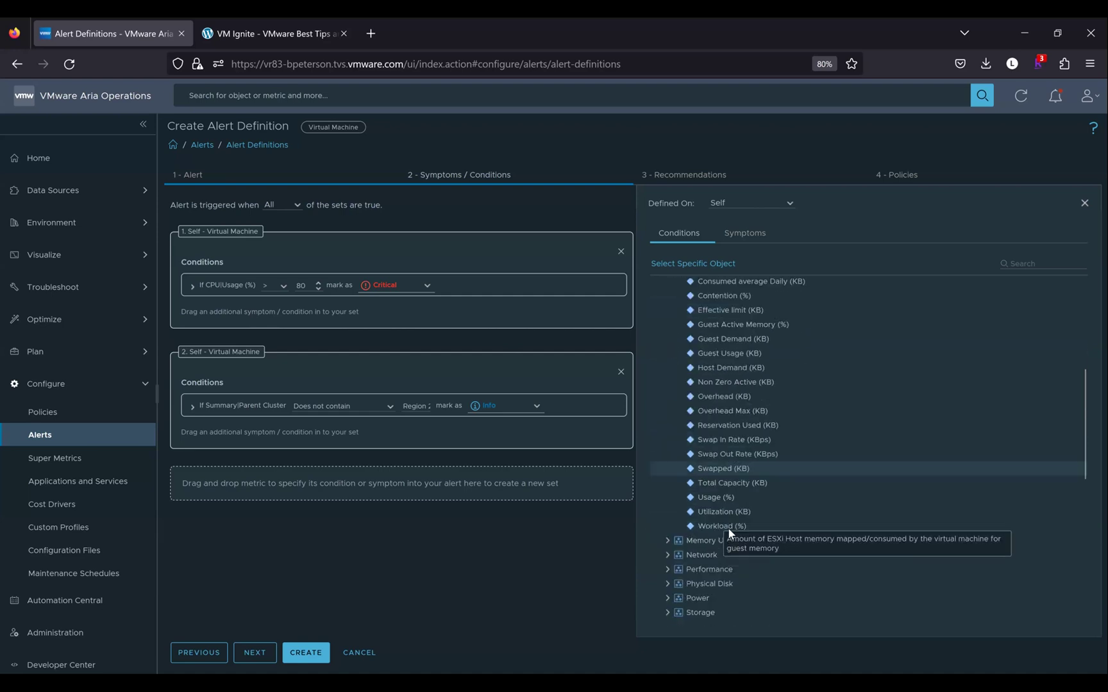
pyautogui.moveTo(384, 313); pyautogui.dragTo(384, 313)
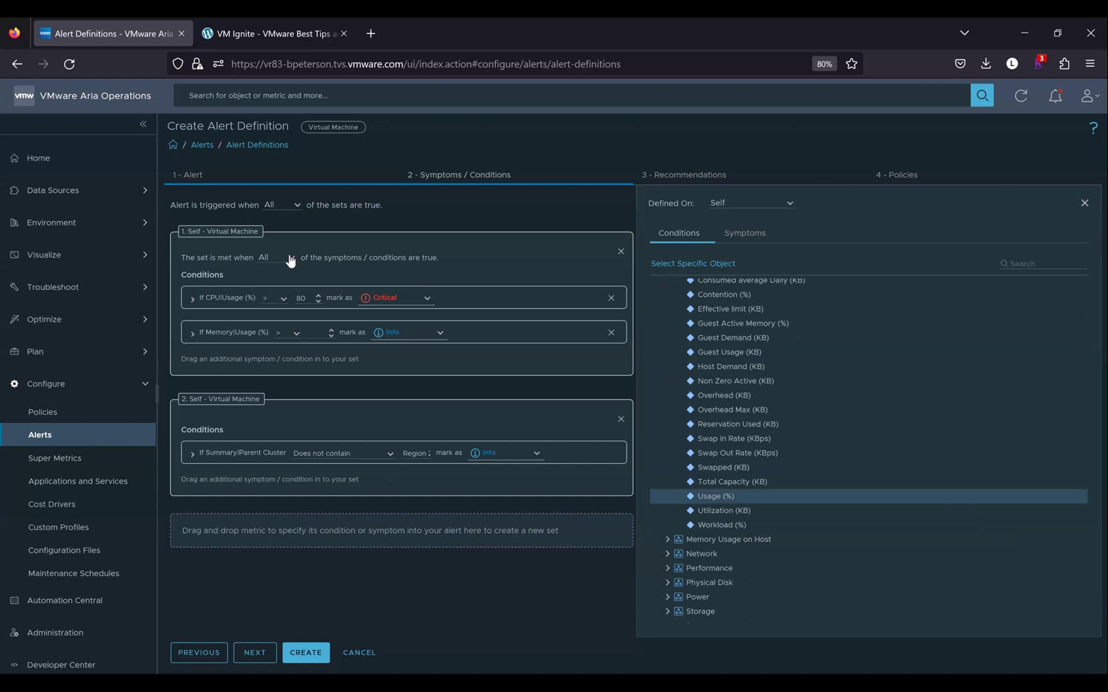
# Make set 1 met when Any condition holds, and mark Memory Usage (%) > 80 Critical
pyautogui.click(290, 257)
pyautogui.click(315, 333)
pyautogui.write('80')
pyautogui.click(440, 335)
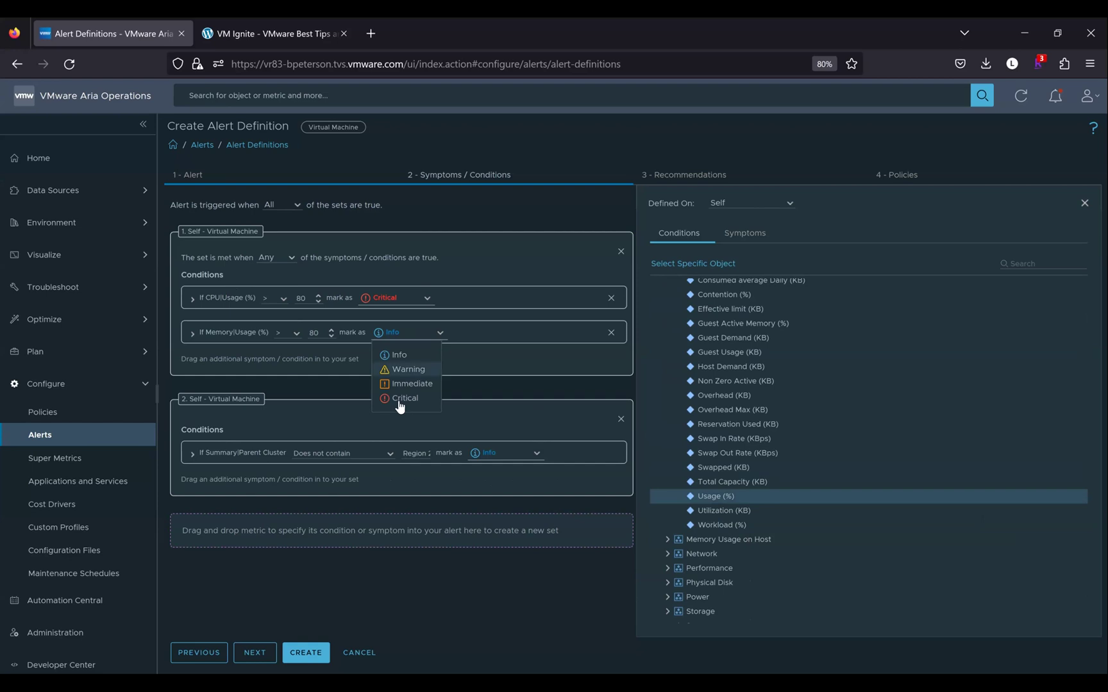
pyautogui.click(398, 400)
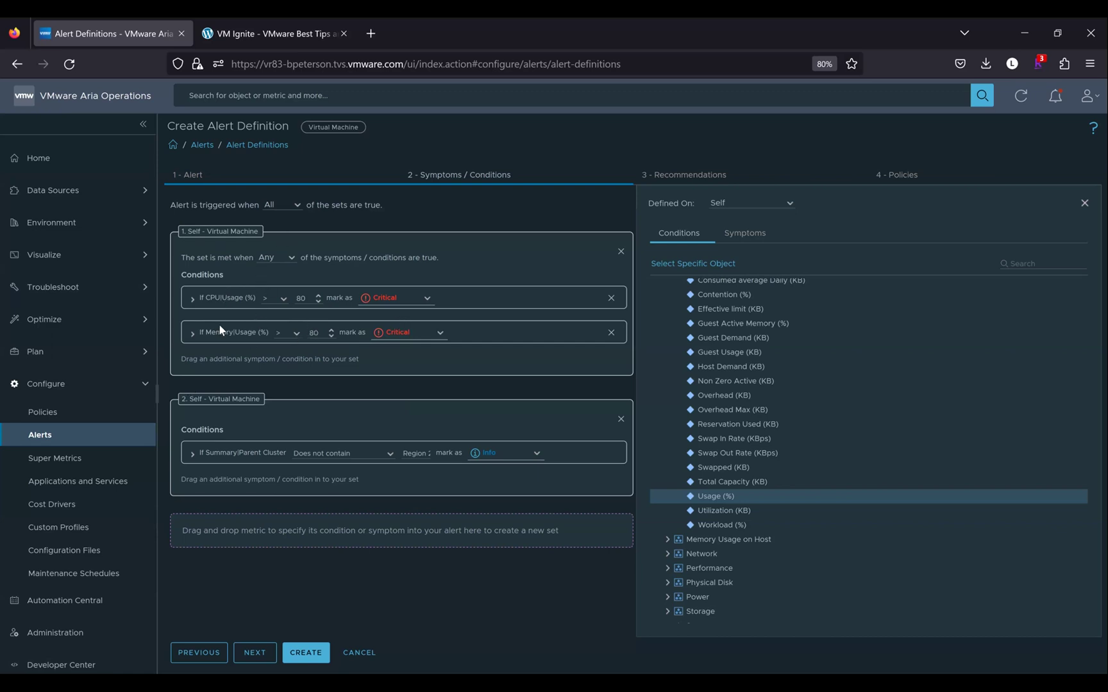
pyautogui.scroll(1, 712, 363)
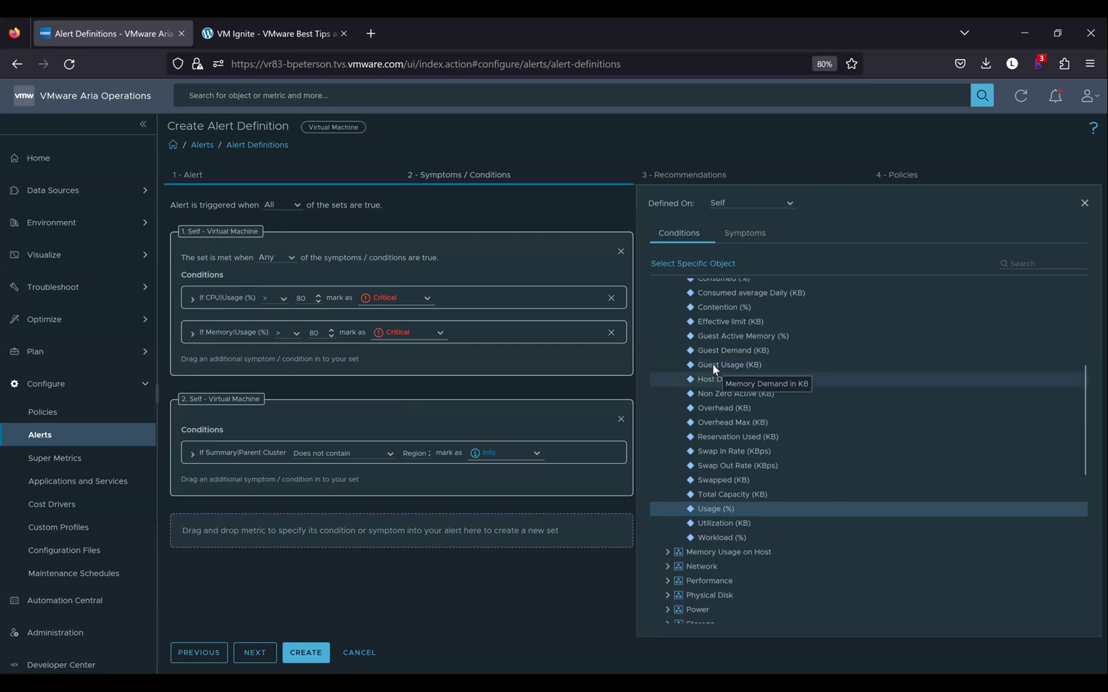
pyautogui.scroll(5, 713, 366)
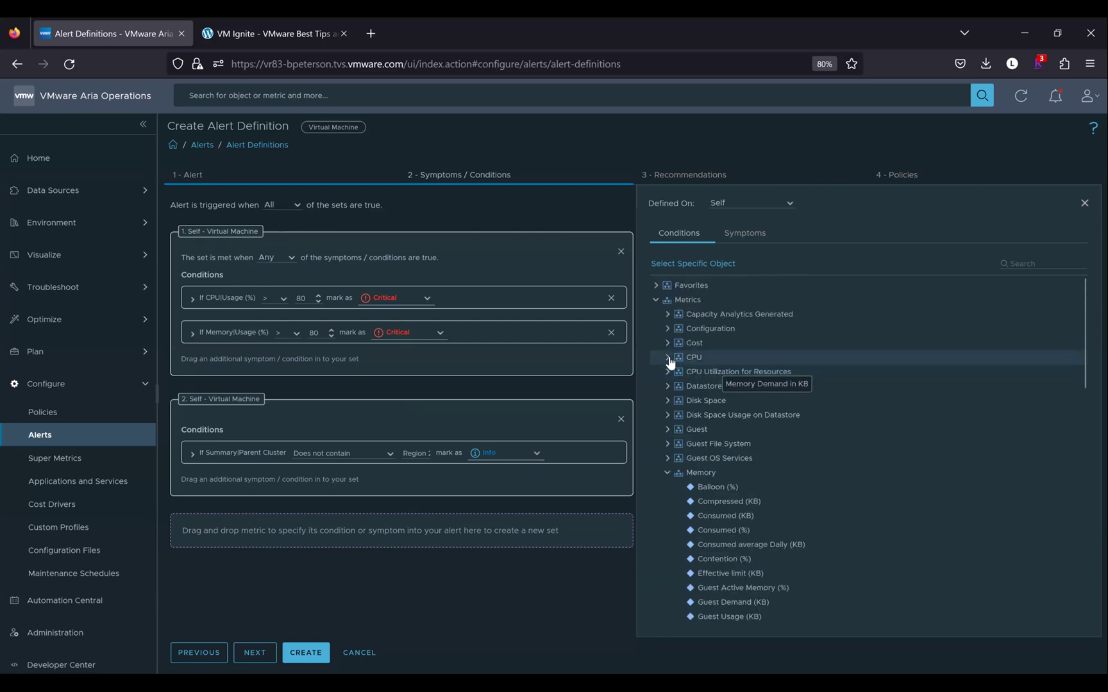
# Add a CPU Contention (%) condition to set 1 with threshold 15 marked Immediate
pyautogui.moveTo(719, 459); pyautogui.dragTo(319, 365)
pyautogui.click(324, 366)
pyautogui.write('10')
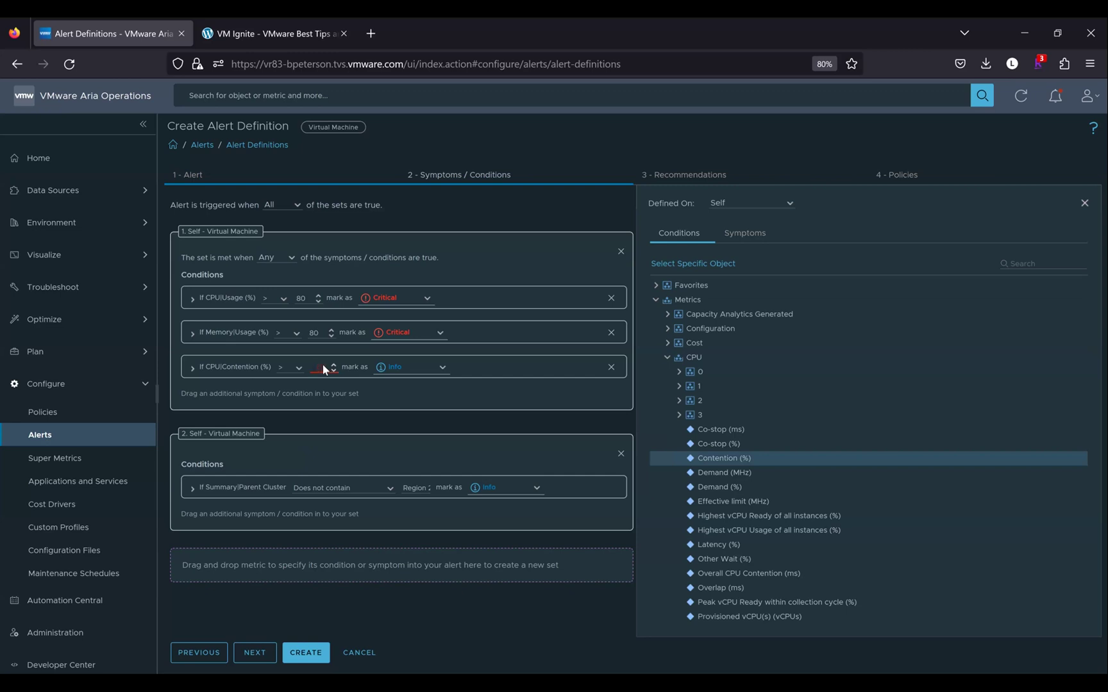
pyautogui.write('15')
pyautogui.click(442, 368)
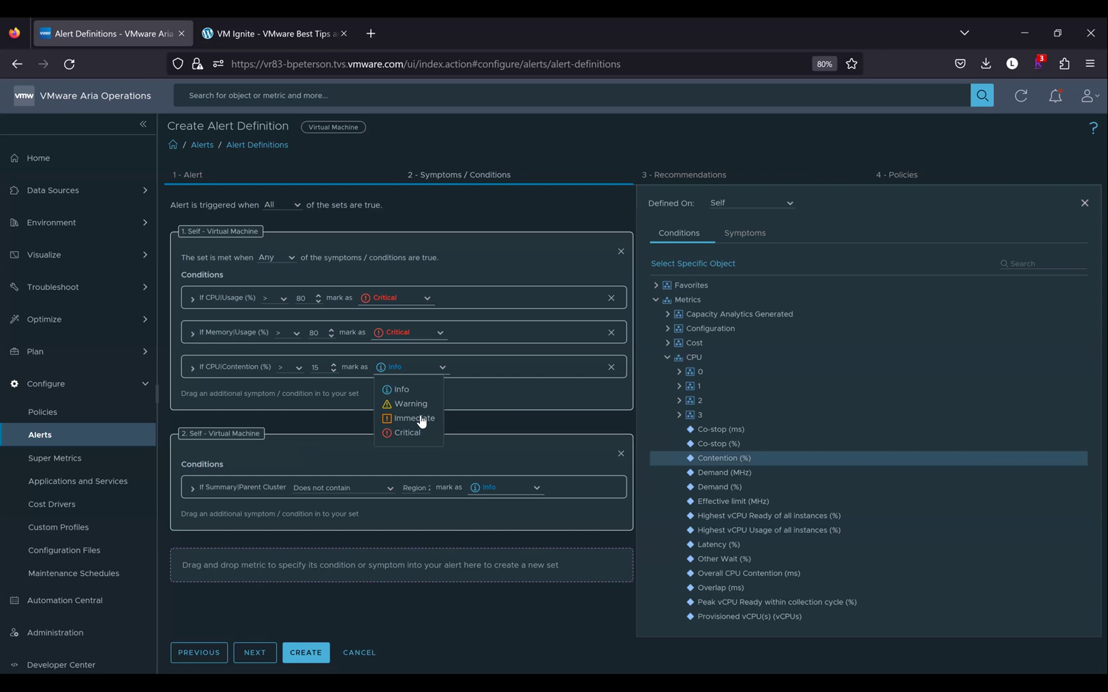
pyautogui.click(422, 420)
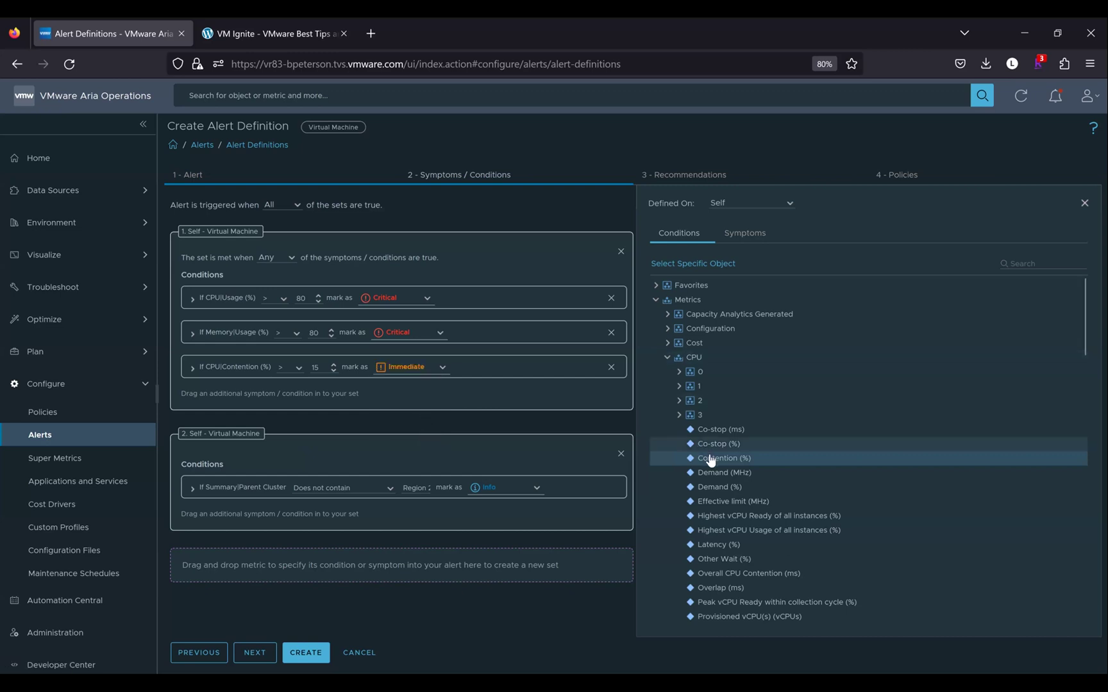
# Add a second CPU Contention (%) condition with threshold 20 marked Critical
pyautogui.moveTo(356, 396); pyautogui.dragTo(605, 438)
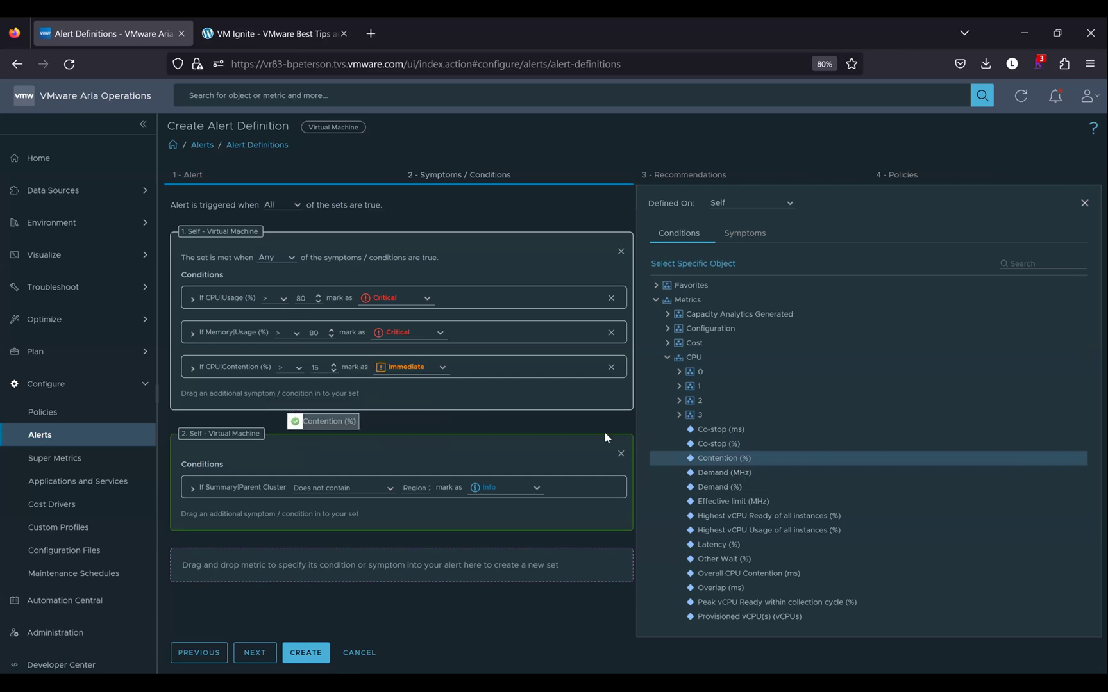
pyautogui.moveTo(527, 391); pyautogui.dragTo(525, 384)
pyautogui.click(316, 402)
pyautogui.write('20')
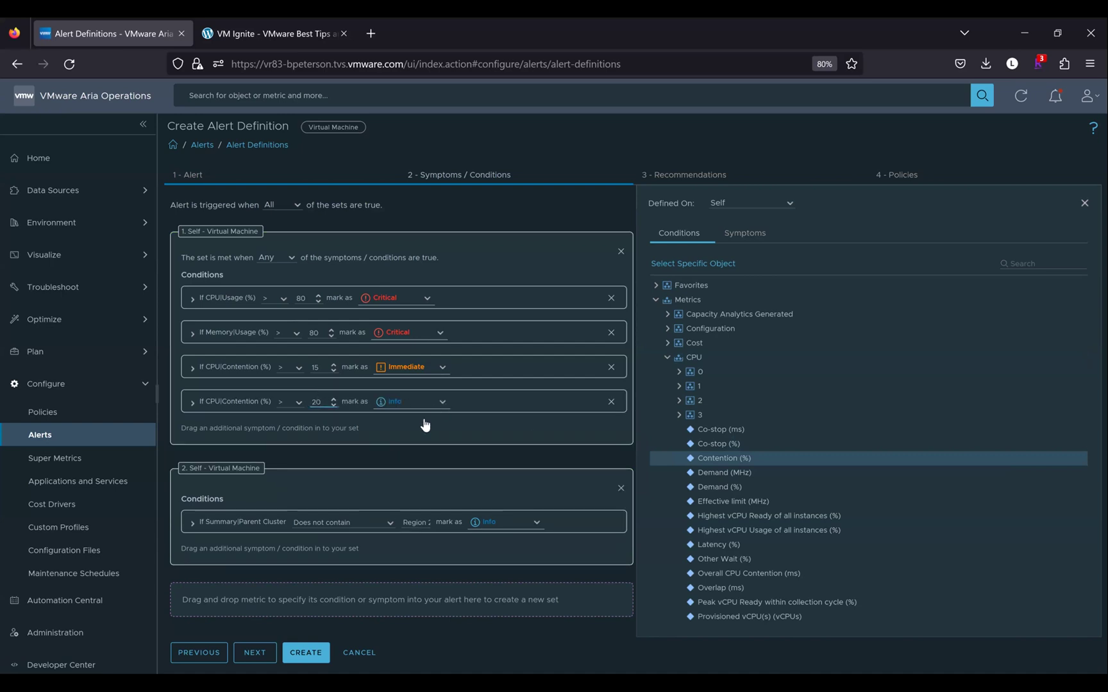
pyautogui.click(420, 402)
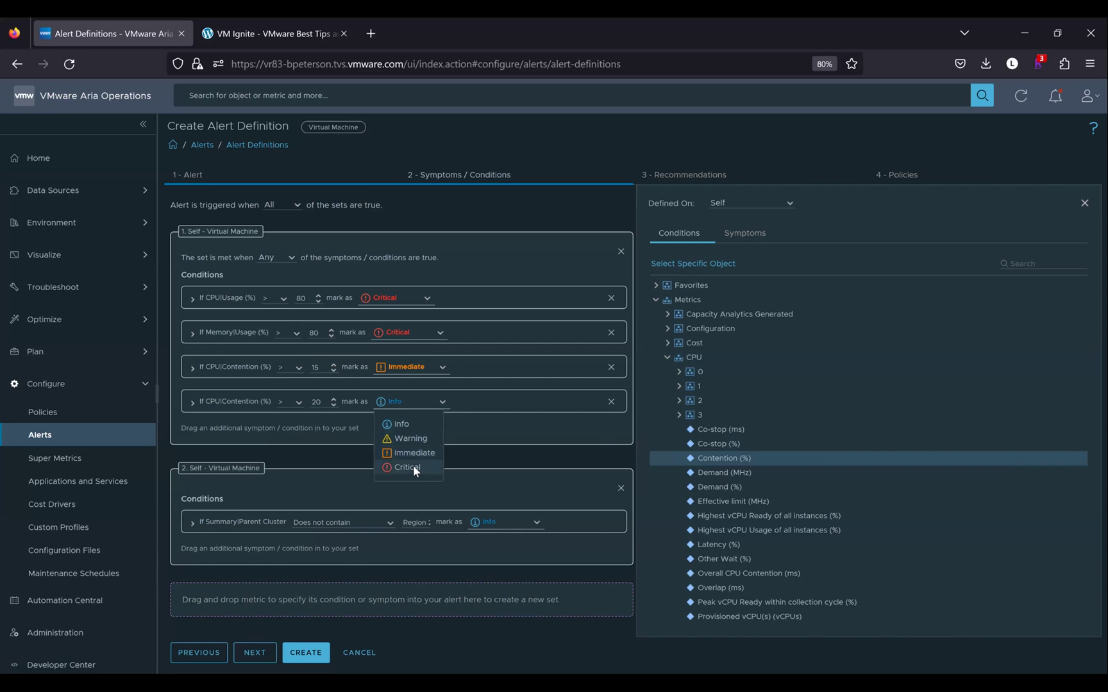
pyautogui.click(416, 470)
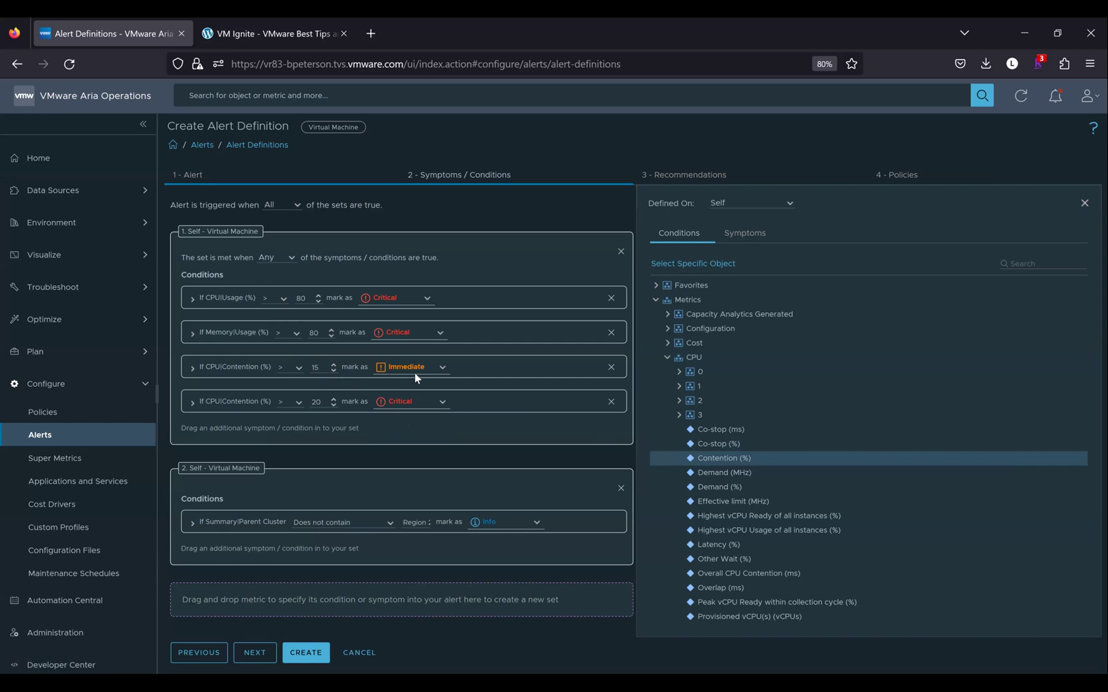
# Change the alert's criticality to Symptom Based, then return to Symptoms / Conditions
pyautogui.click(221, 180)
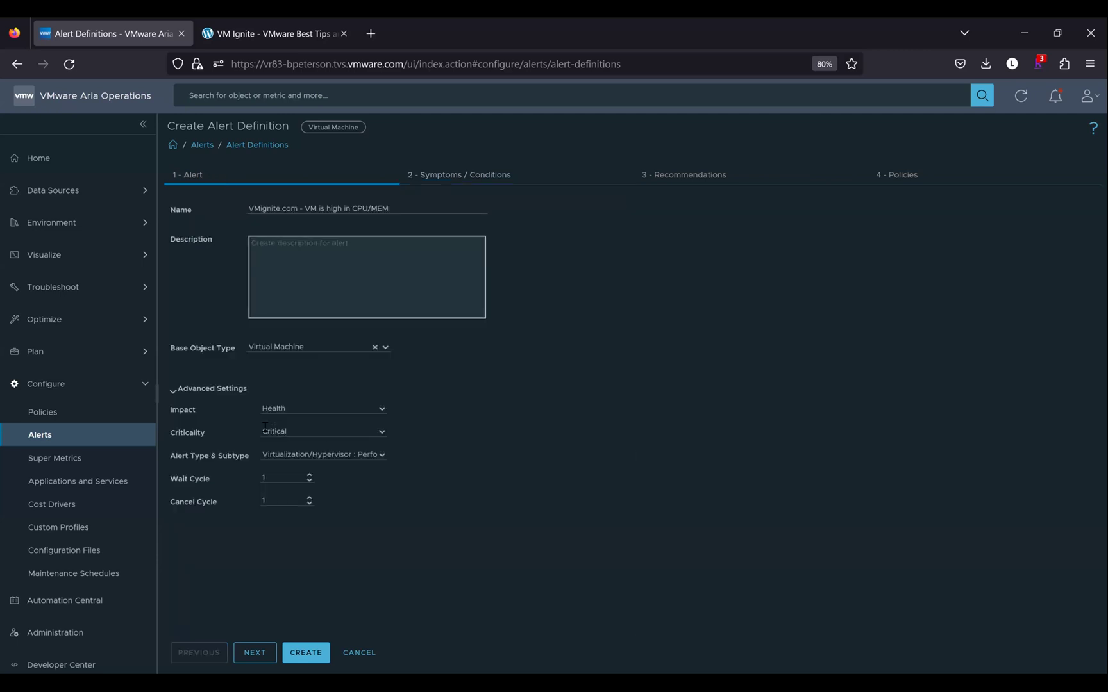
pyautogui.click(379, 433)
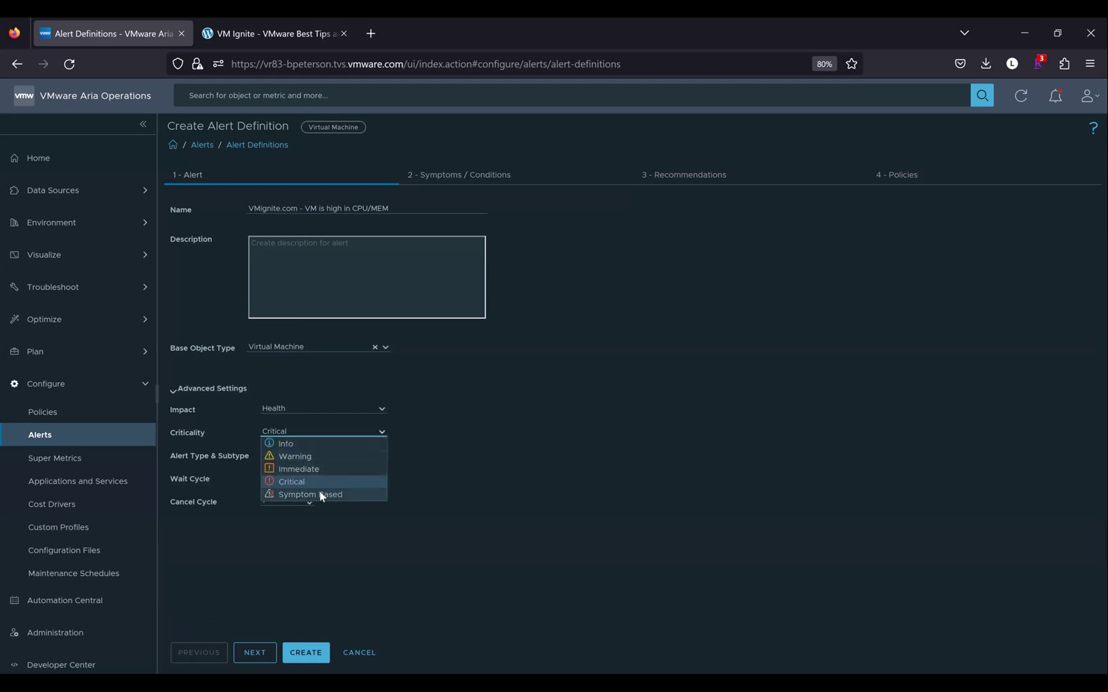
pyautogui.click(319, 492)
pyautogui.click(458, 179)
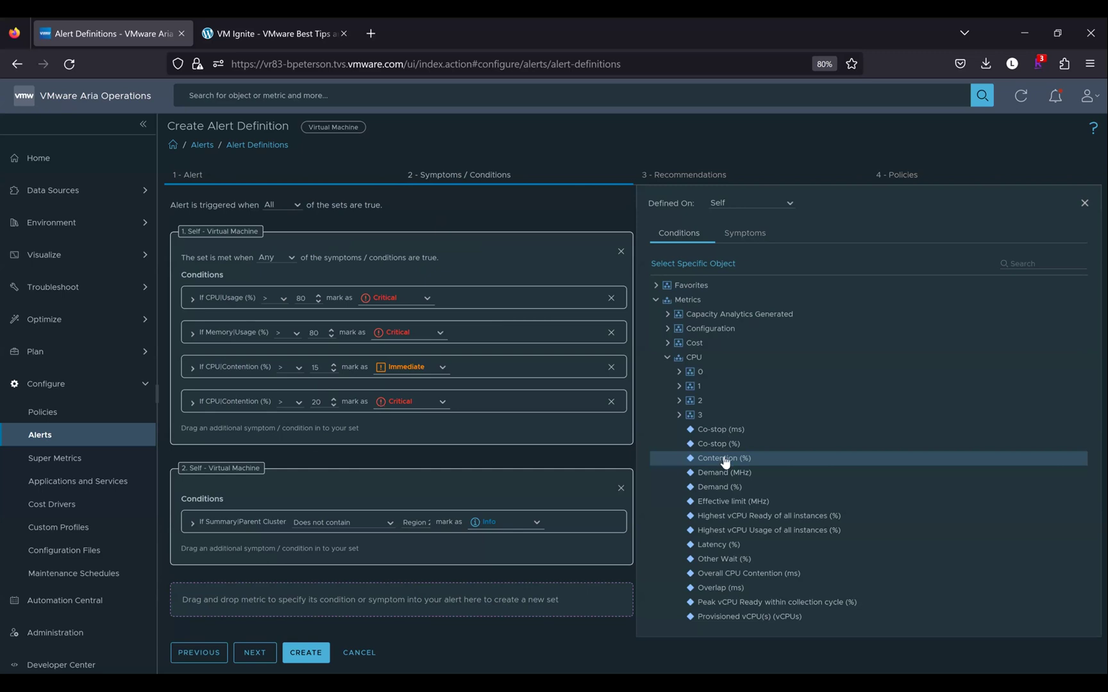
# Add a third CPU Contention (%) condition to set 1 with threshold 10 marked Warning
pyautogui.moveTo(480, 432); pyautogui.dragTo(379, 423)
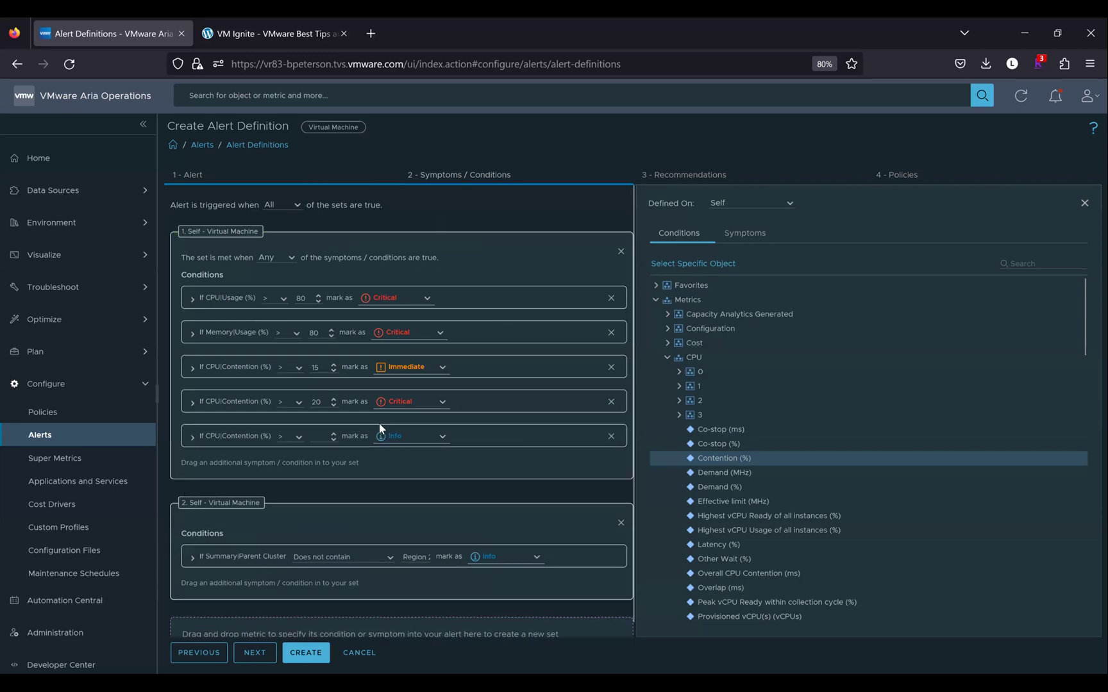
pyautogui.click(329, 435)
pyautogui.write('10')
pyautogui.click(410, 437)
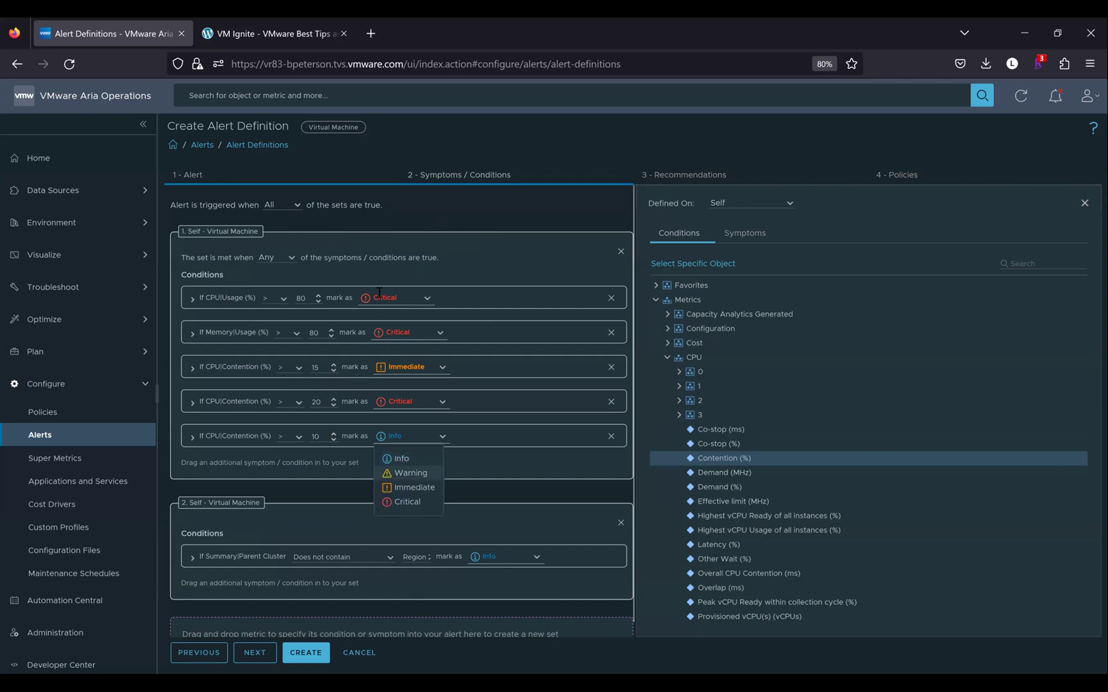
pyautogui.press('Return')
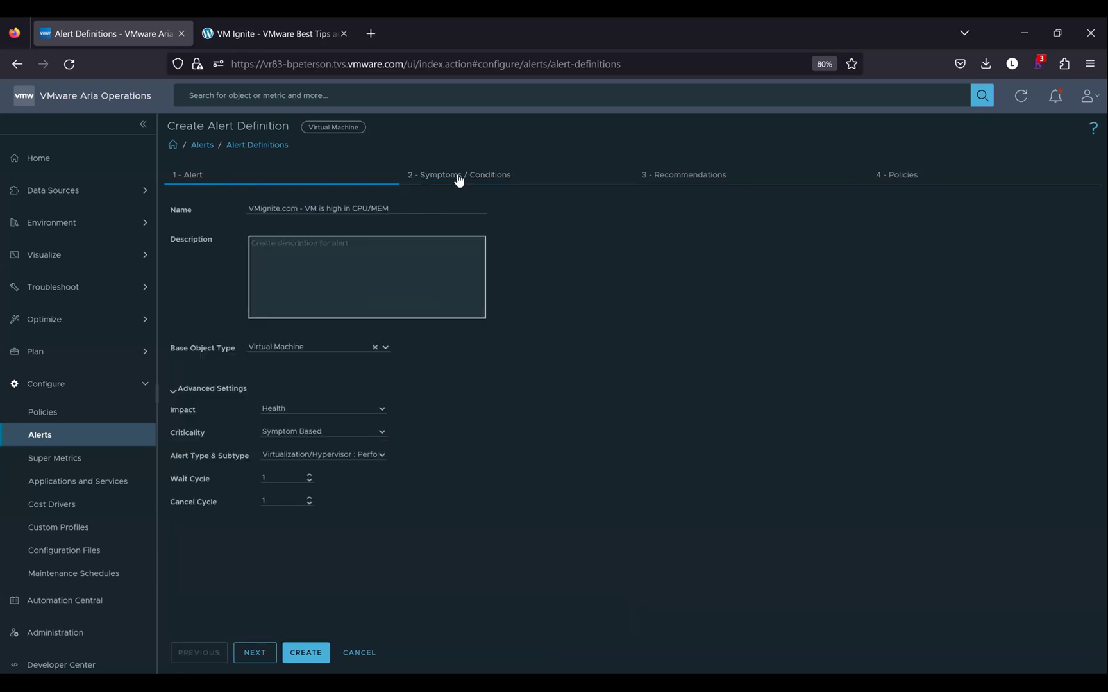
# Review the any/all trigger options for the sets and keep All
pyautogui.click(459, 177)
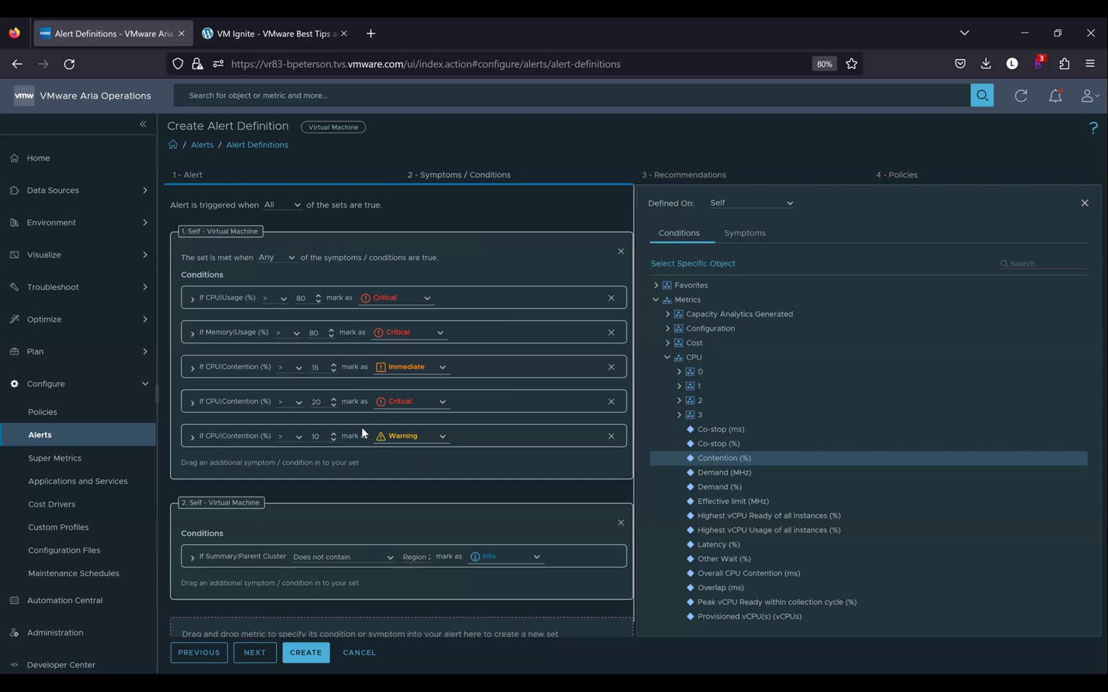
pyautogui.click(298, 205)
pyautogui.click(317, 217)
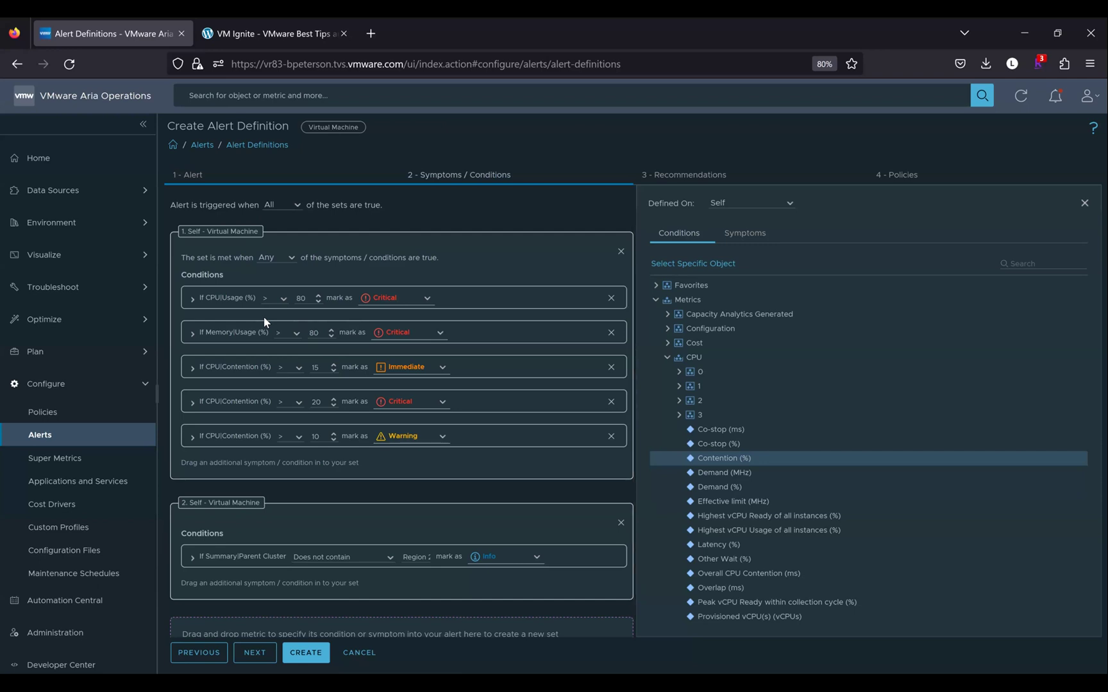
# Take metrics from the parent object, filtered to the Host System type
pyautogui.click(788, 205)
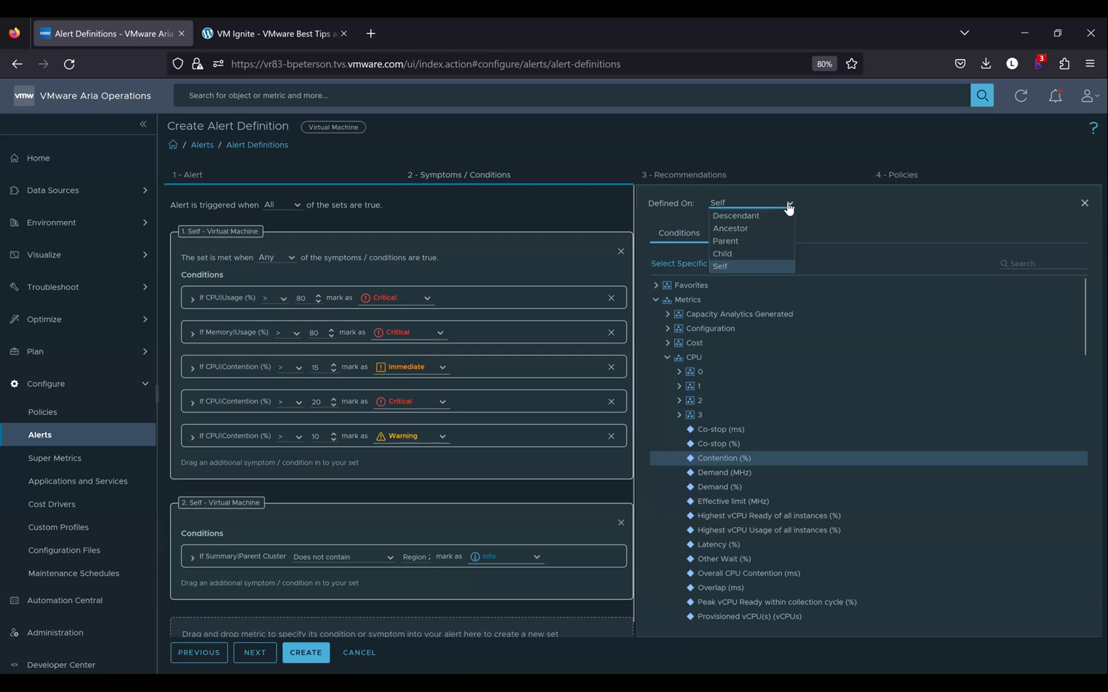
pyautogui.click(741, 242)
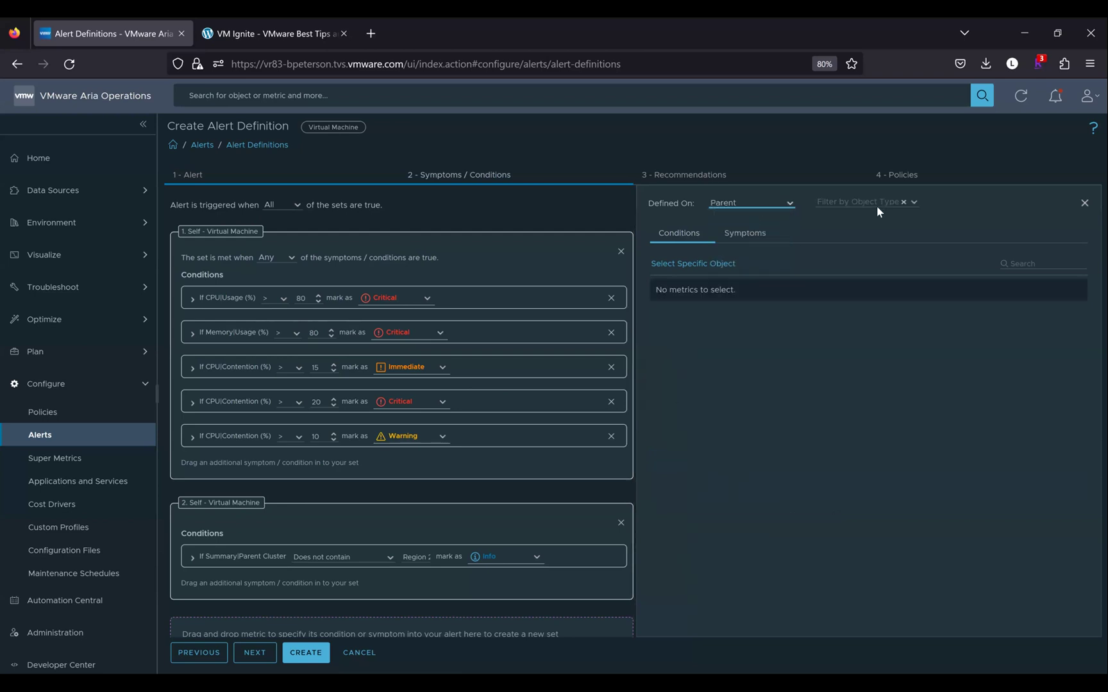
pyautogui.click(867, 201)
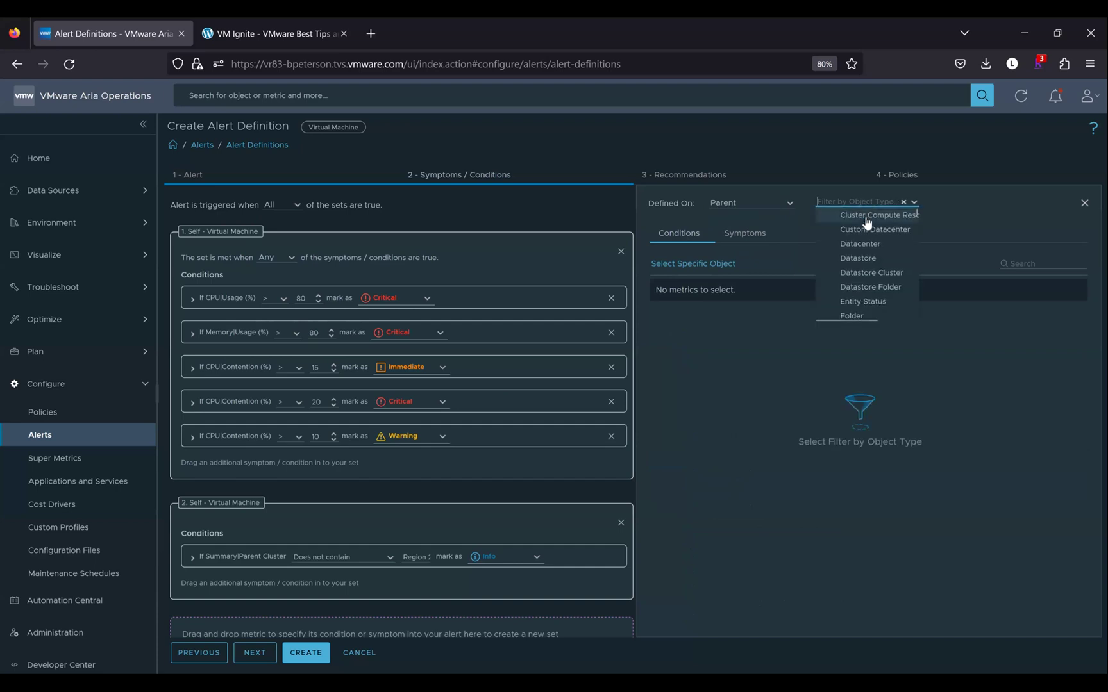
pyautogui.scroll(-1, 861, 270)
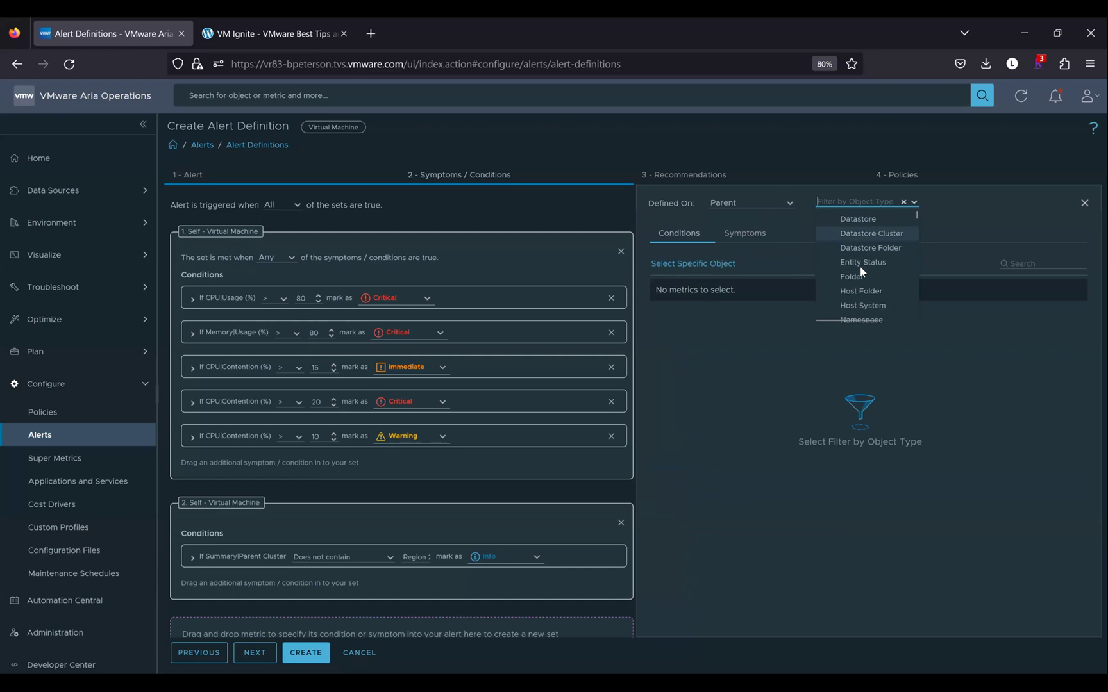
pyautogui.scroll(-1, 863, 268)
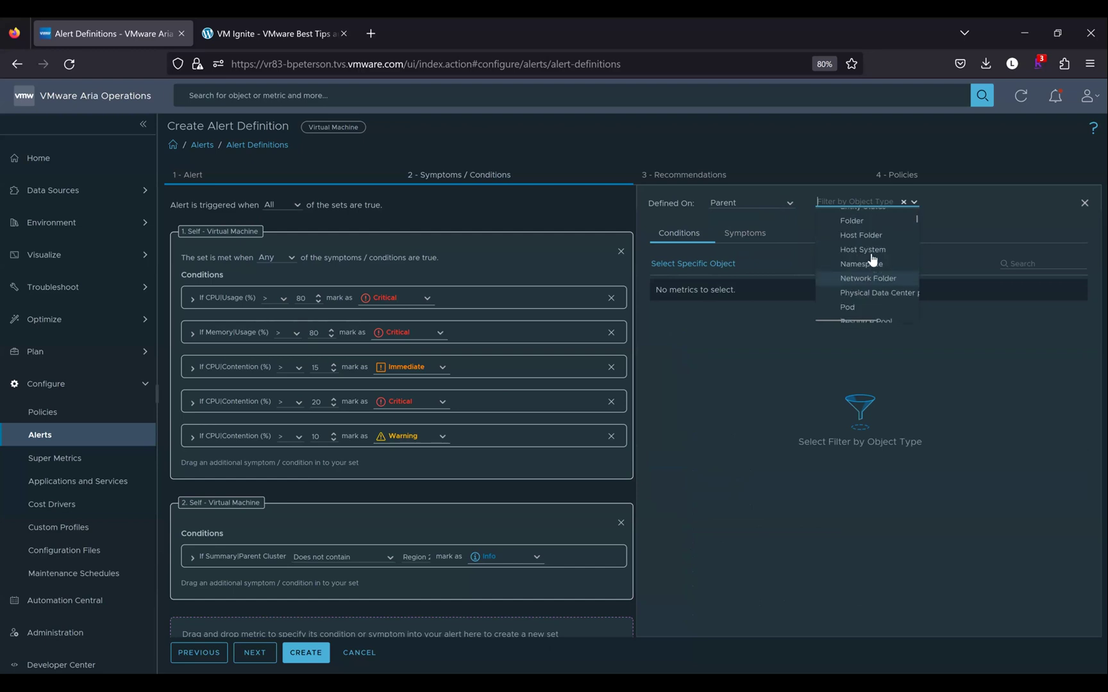
pyautogui.click(870, 250)
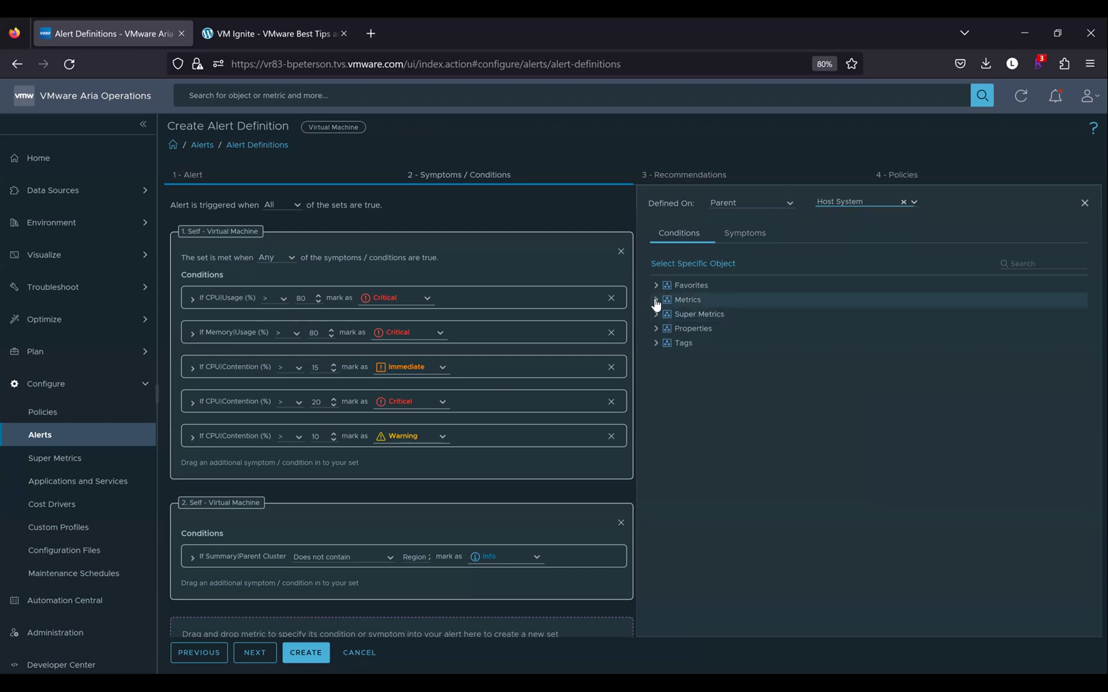
# Expand the host's Metrics > CPU and drag Capacity Usage (%) in as a new set
pyautogui.click(655, 300)
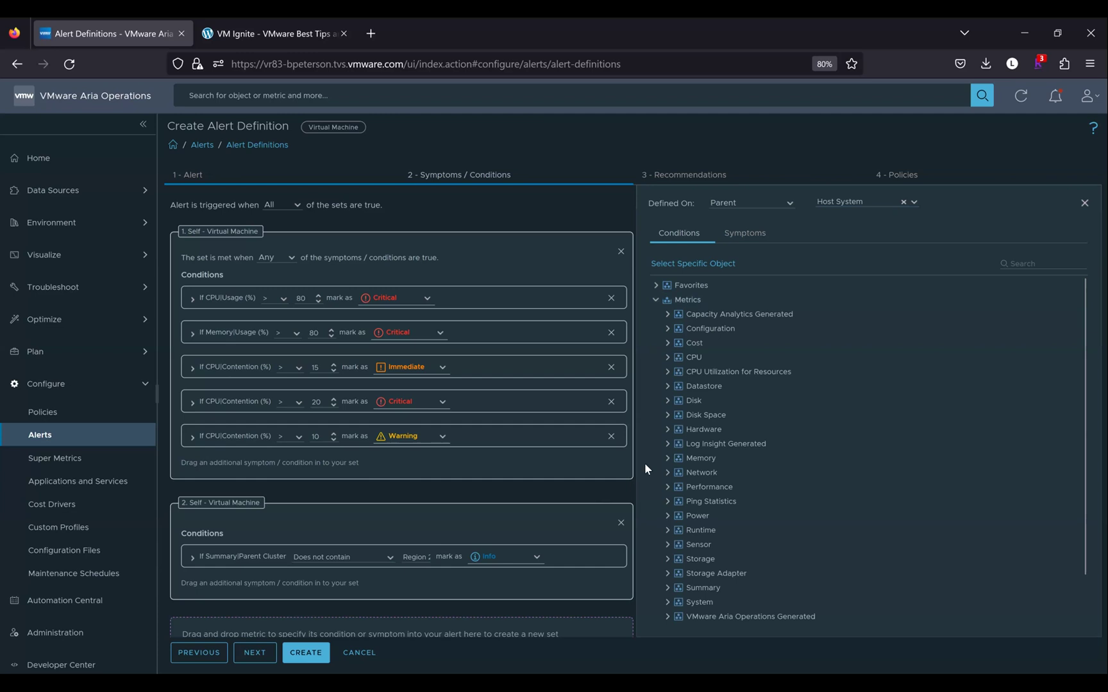
pyautogui.scroll(-1, 596, 502)
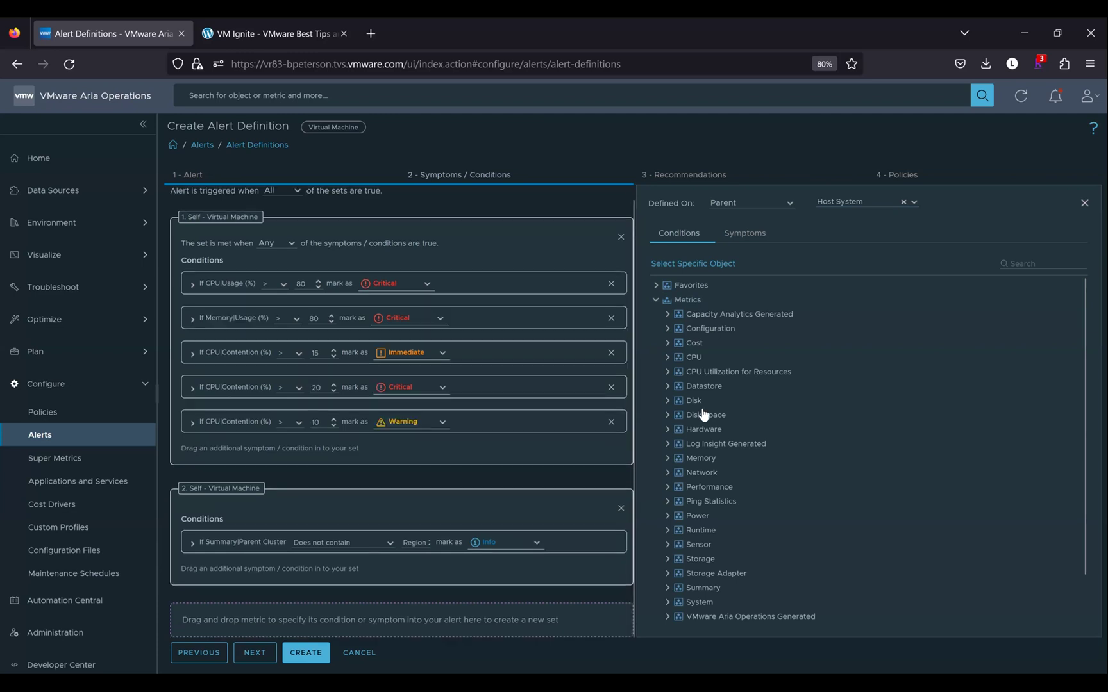
pyautogui.click(667, 359)
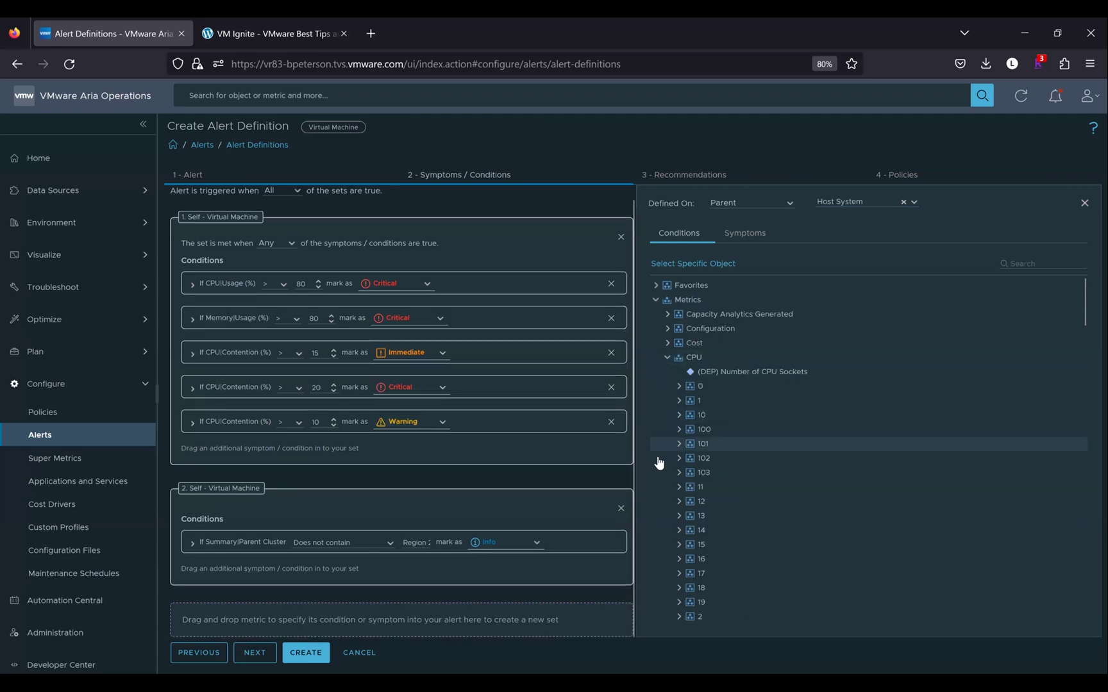
pyautogui.scroll(-6, 658, 455)
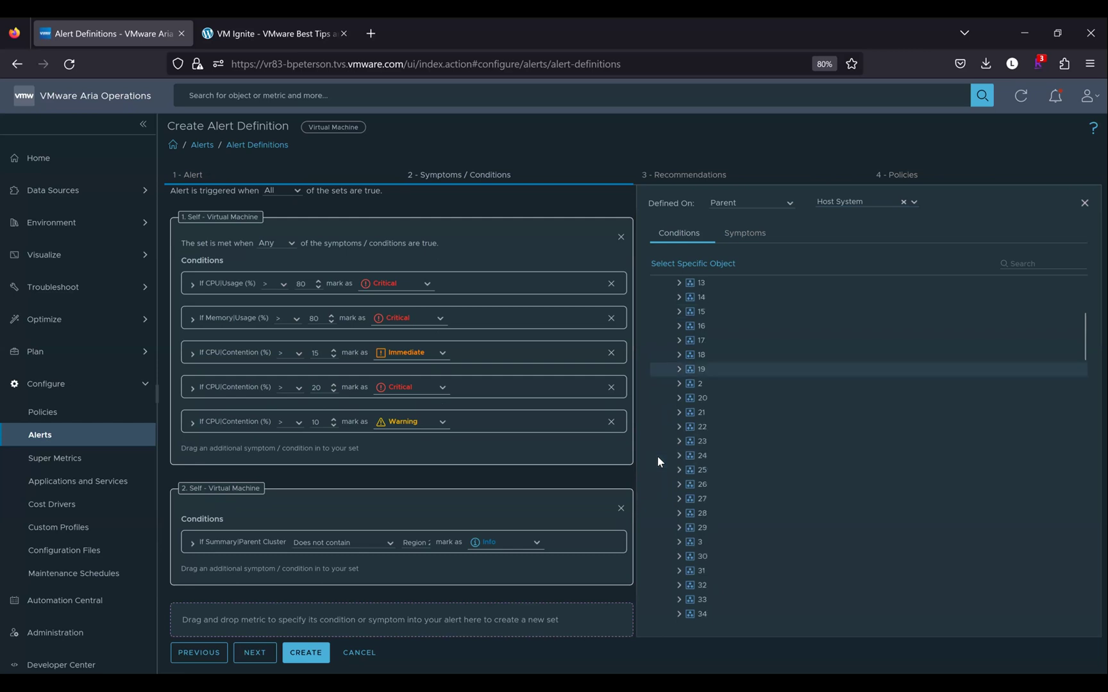
pyautogui.scroll(-4, 657, 456)
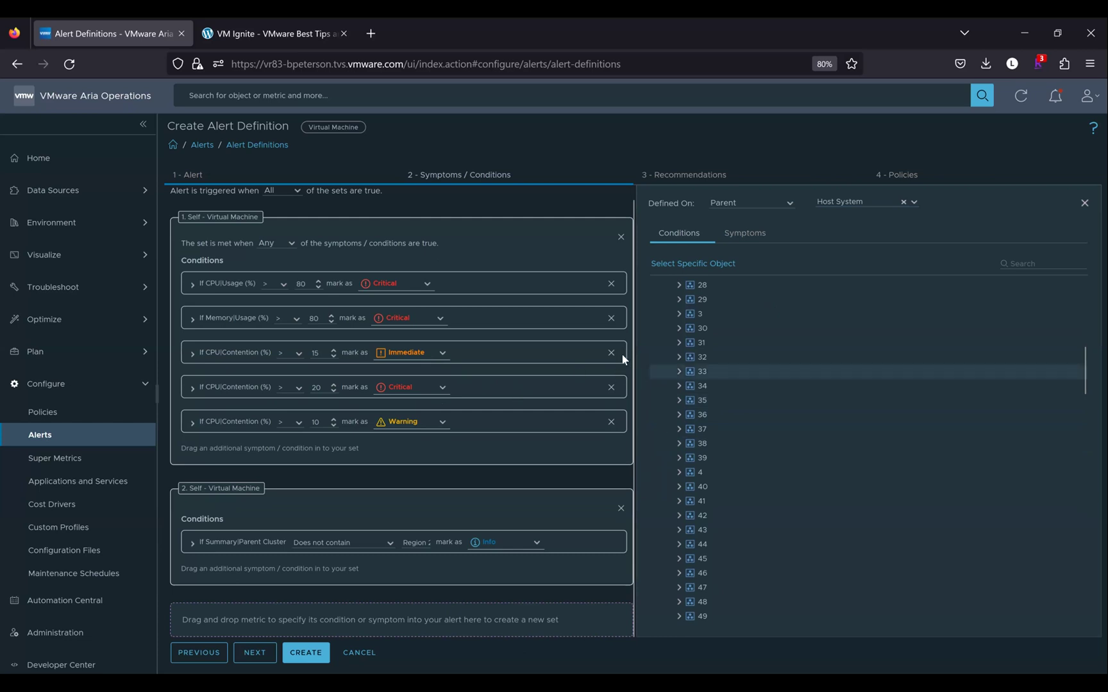
pyautogui.scroll(-5, 662, 415)
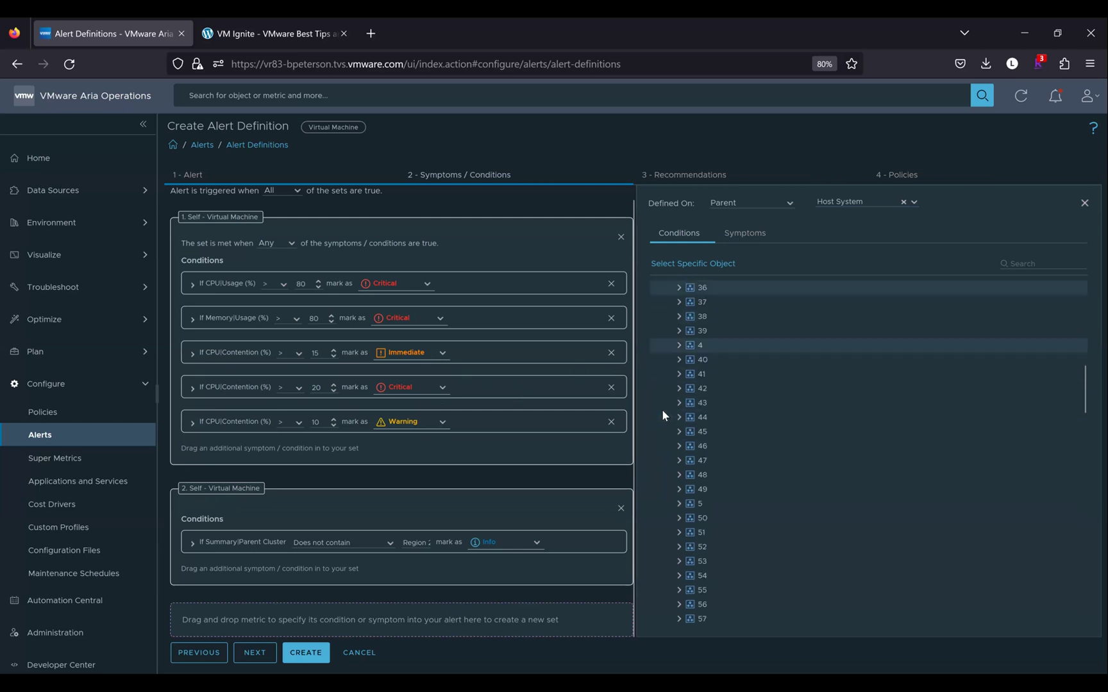
pyautogui.scroll(-4, 667, 461)
pyautogui.moveTo(1085, 454); pyautogui.dragTo(1085, 322)
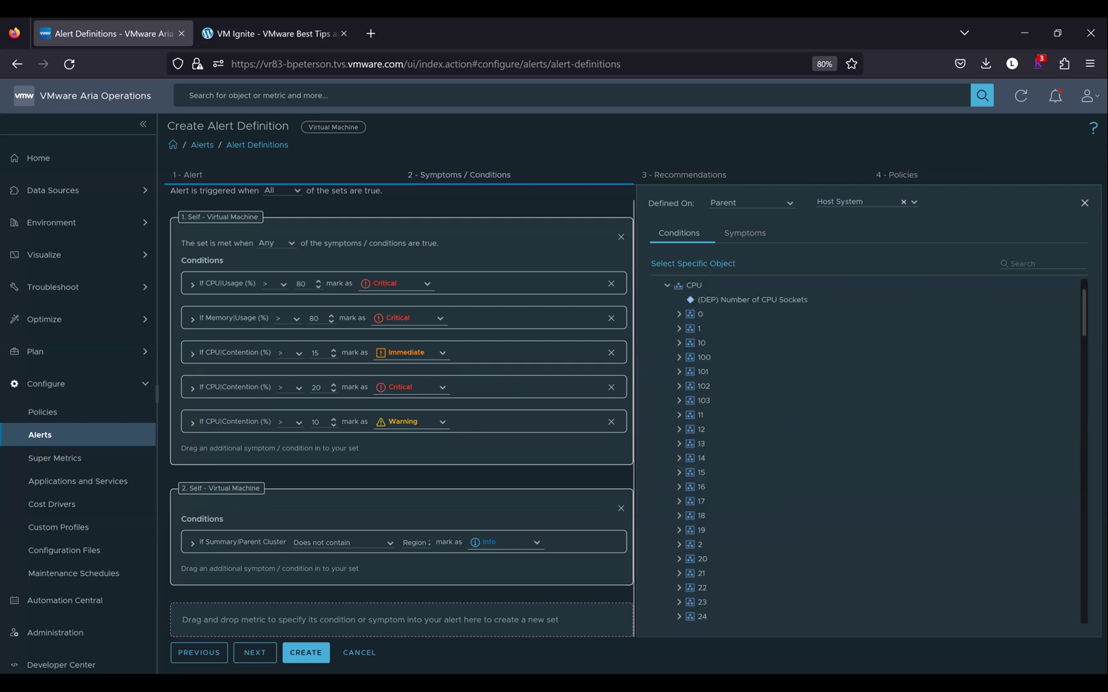
pyautogui.scroll(-15, 865, 449)
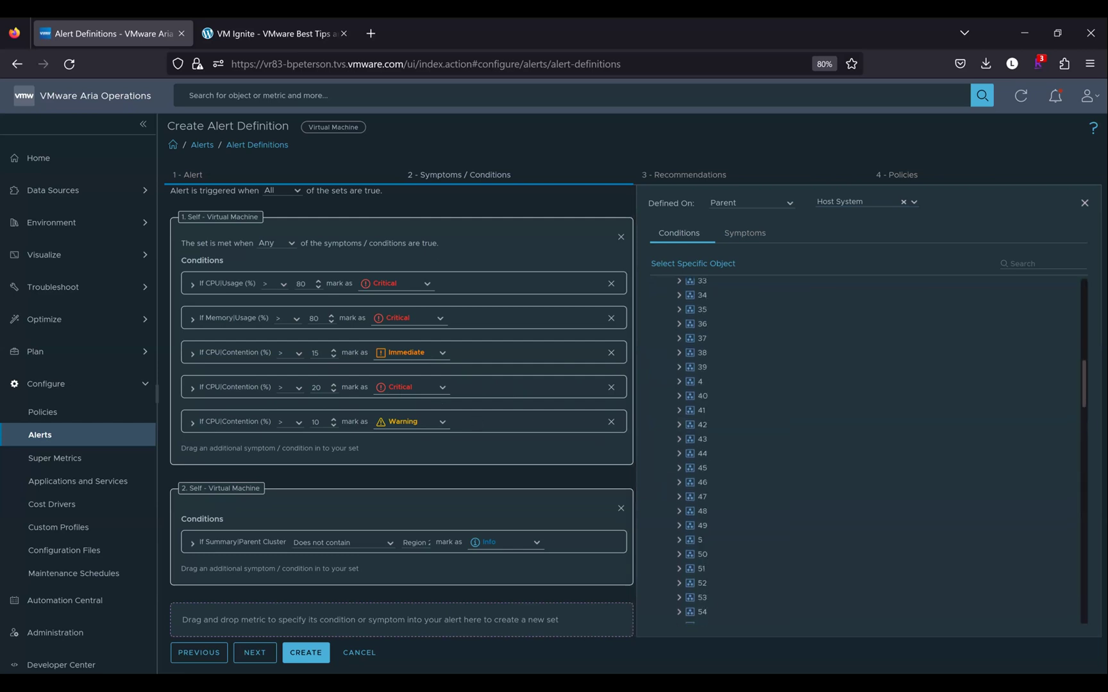
pyautogui.scroll(-6, 840, 512)
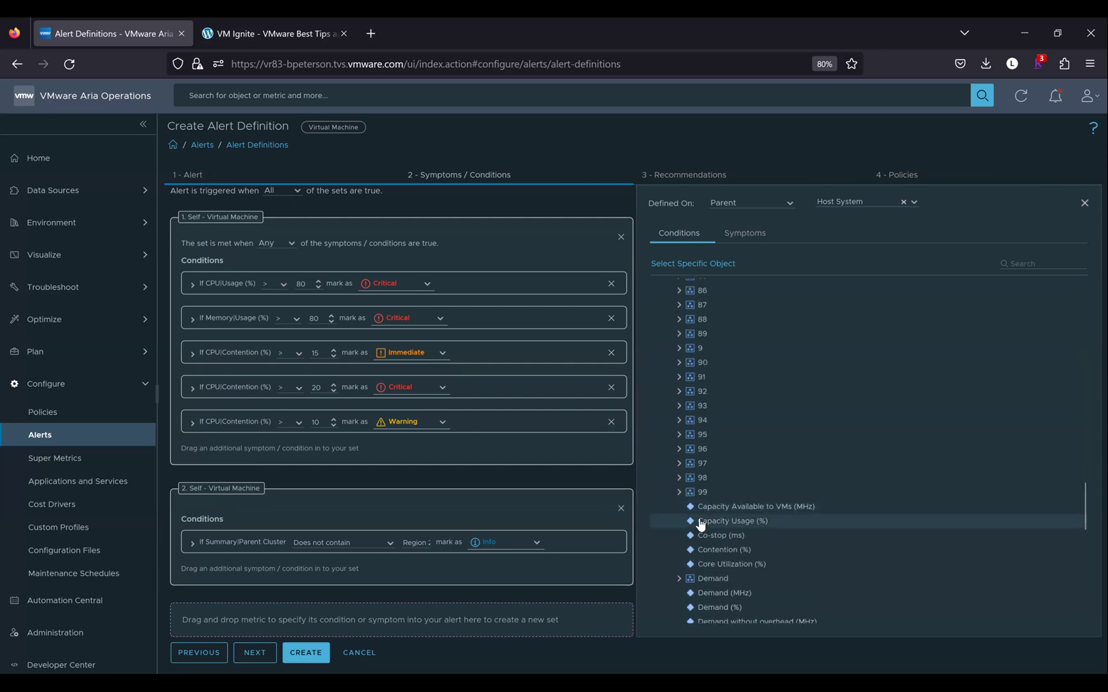
pyautogui.moveTo(700, 523); pyautogui.dragTo(499, 616)
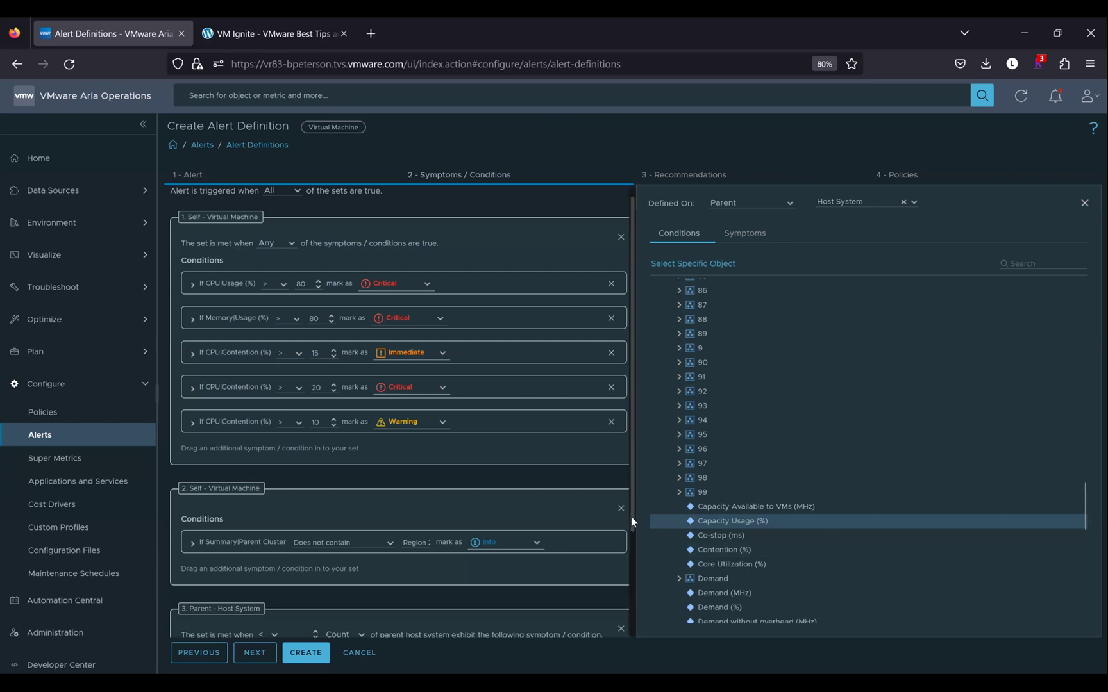
# Set the Host System set to trigger when any parent host matches
pyautogui.scroll(-3, 205, 455)
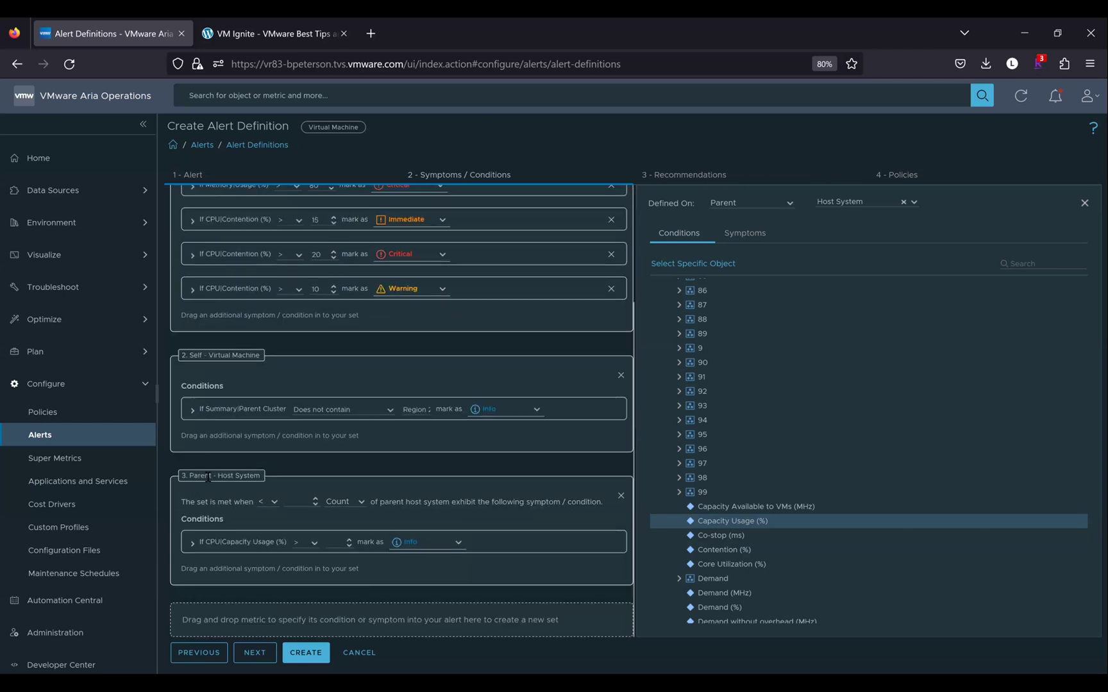
pyautogui.click(273, 503)
pyautogui.click(363, 505)
pyautogui.click(362, 506)
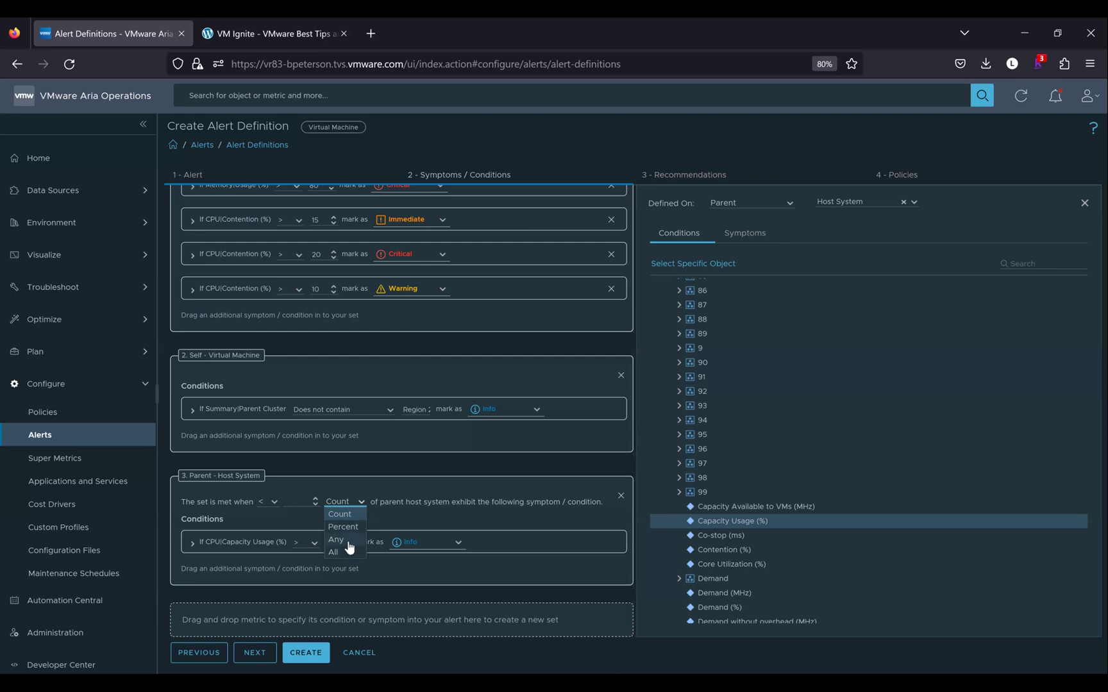
pyautogui.click(342, 540)
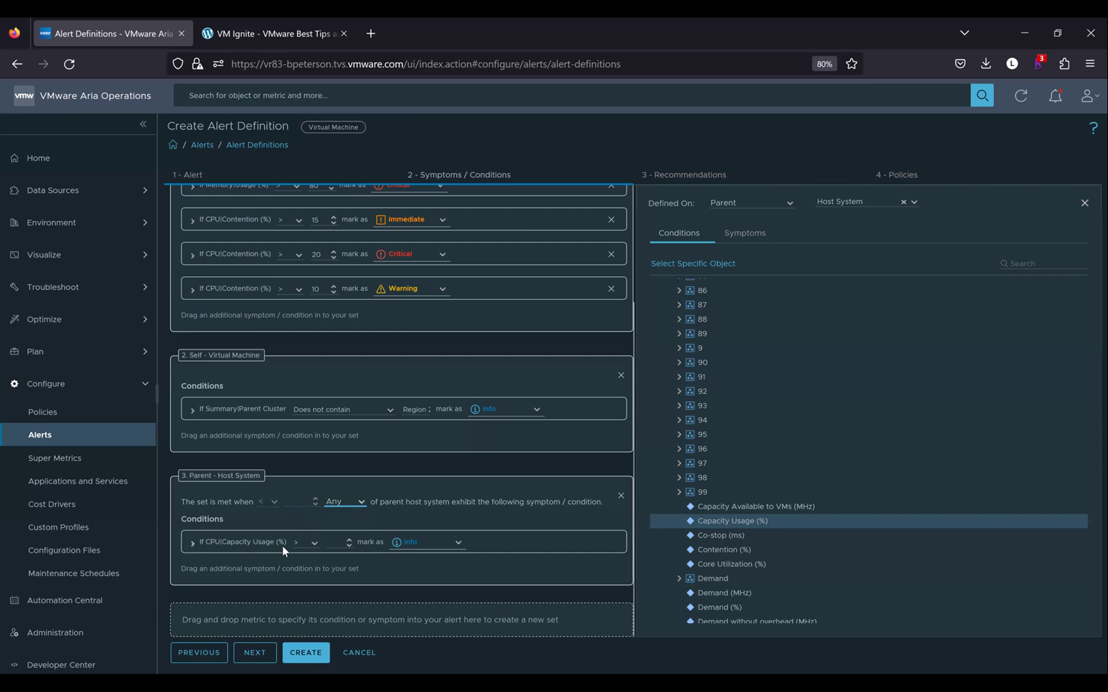
# Make the condition CPU Capacity Usage (%) < 50 and proceed to Recommendations
pyautogui.click(331, 543)
pyautogui.click(316, 545)
pyautogui.click(316, 546)
pyautogui.click(307, 580)
pyautogui.click(329, 543)
pyautogui.write('50')
pyautogui.scroll(3, 462, 465)
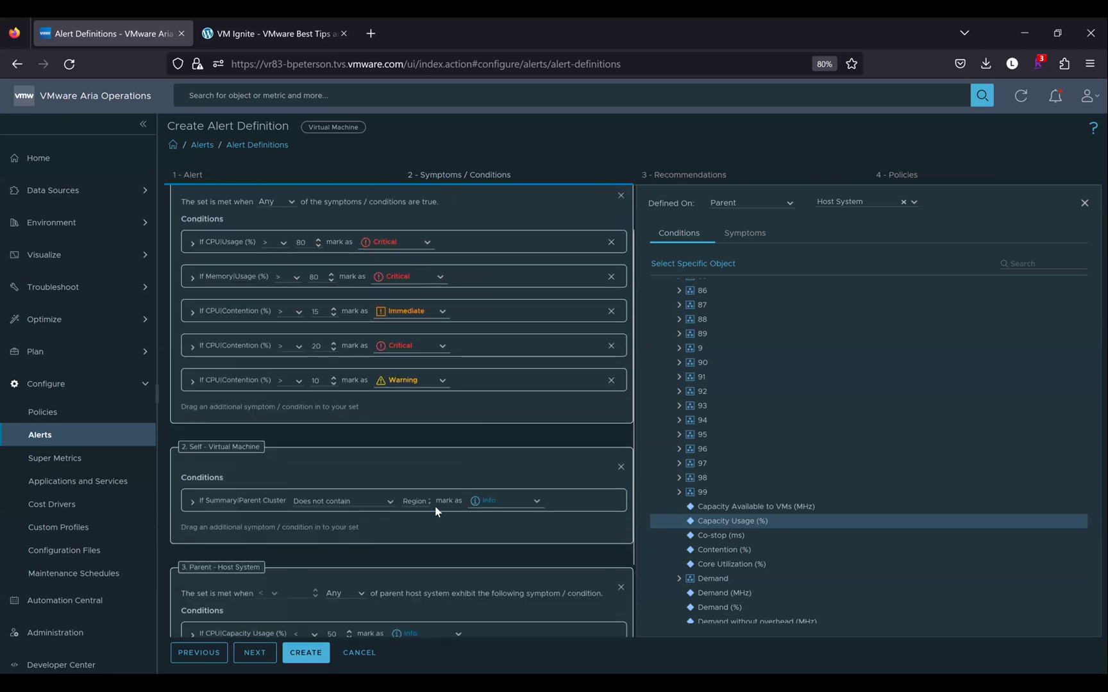
pyautogui.click(255, 656)
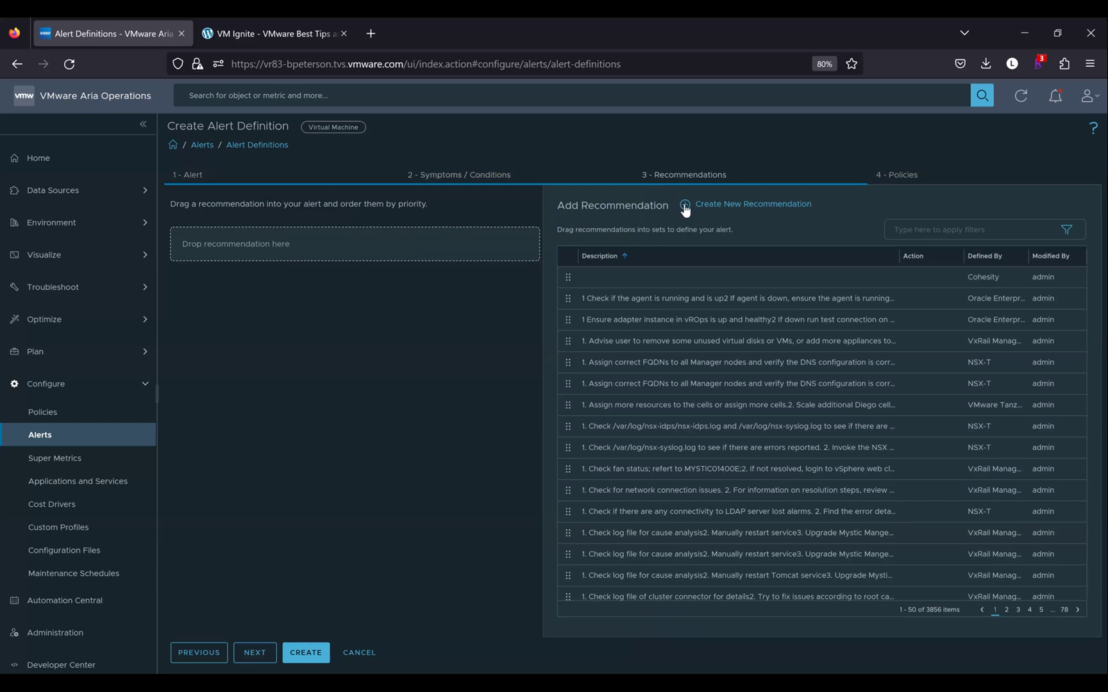
# Filter recommendations by 'add' and add 'Add cpu' and 'Add more CPU Capacity for this virtual machine'
pyautogui.click(910, 229)
pyautogui.write('add')
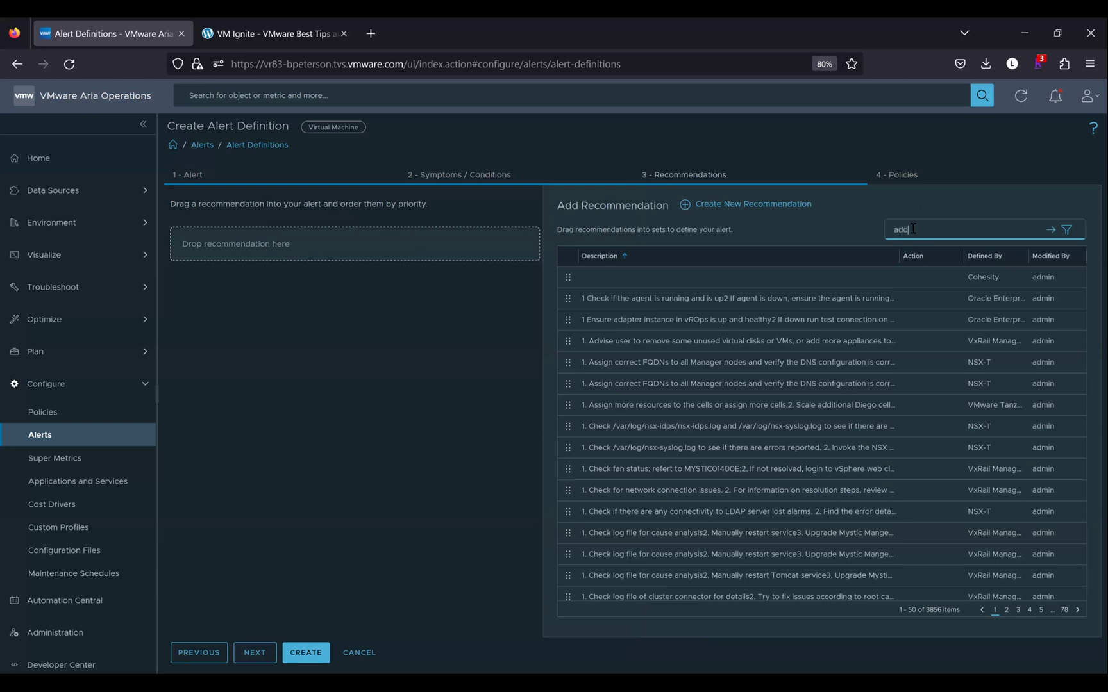
pyautogui.press('Return')
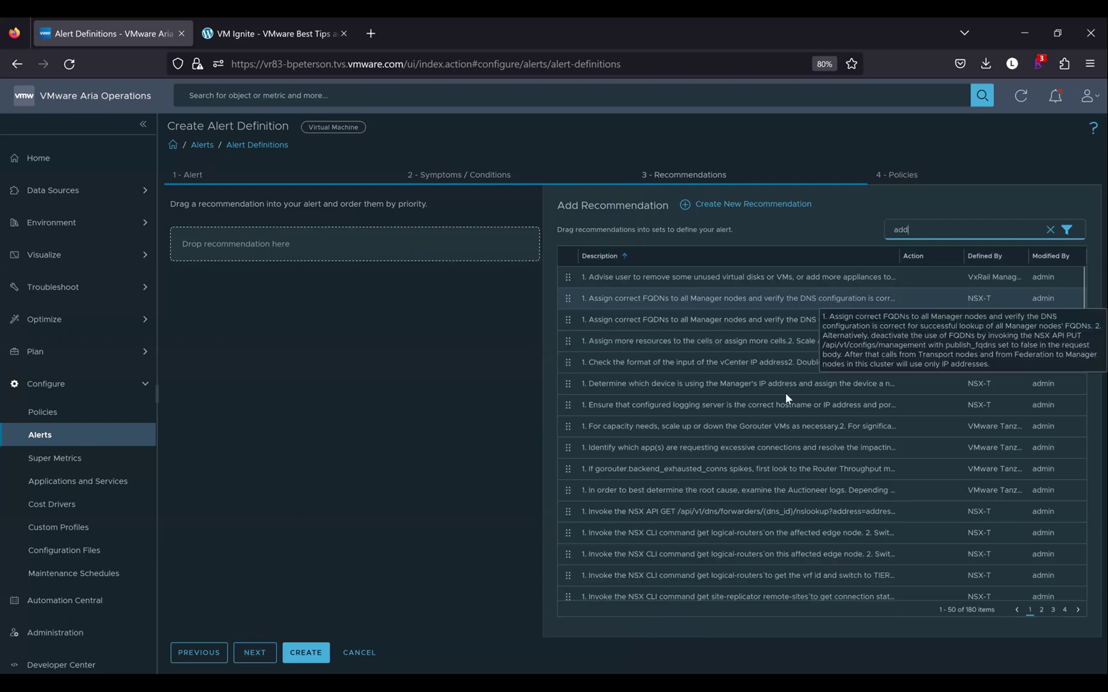
pyautogui.scroll(-1, 785, 394)
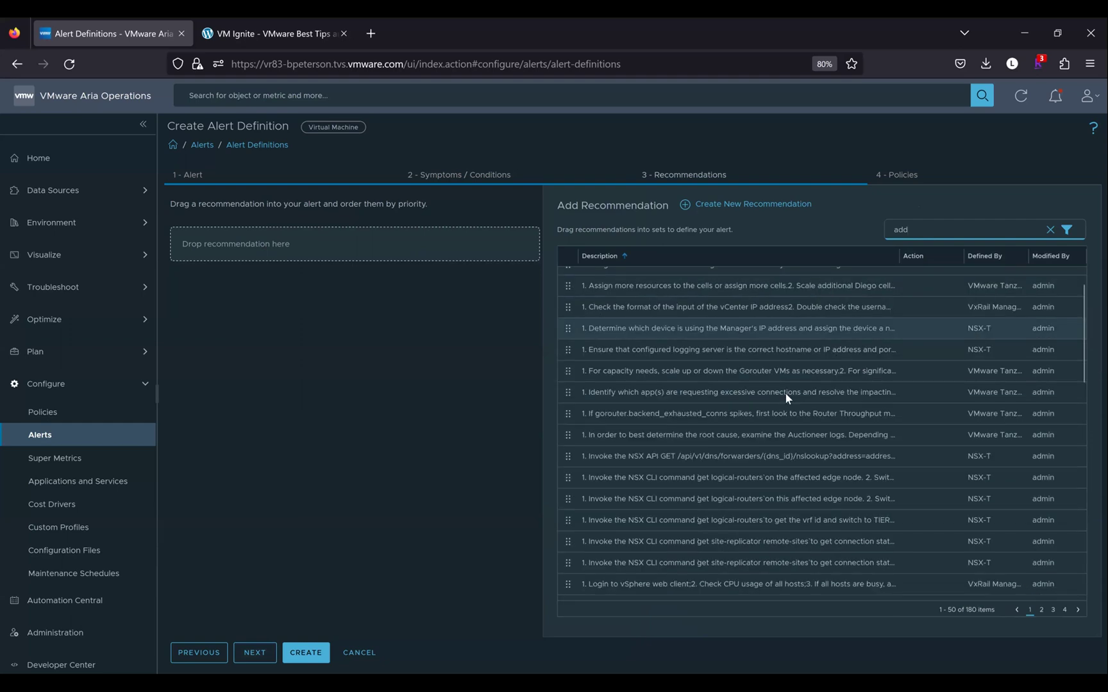
pyautogui.scroll(-10, 784, 394)
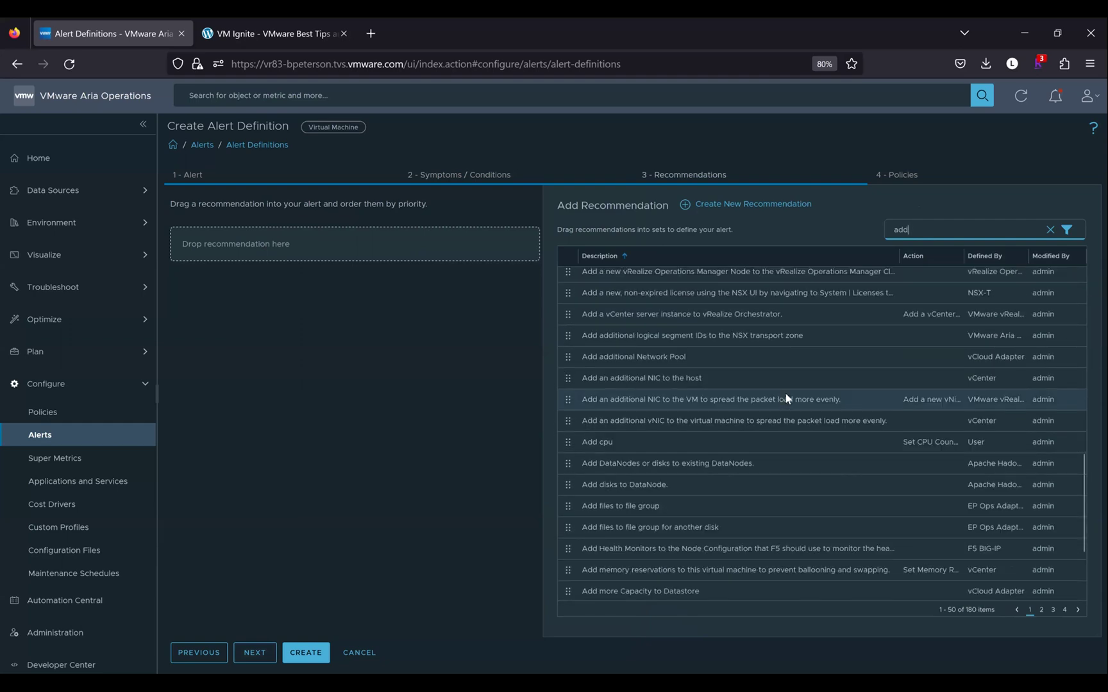
pyautogui.scroll(-1, 821, 369)
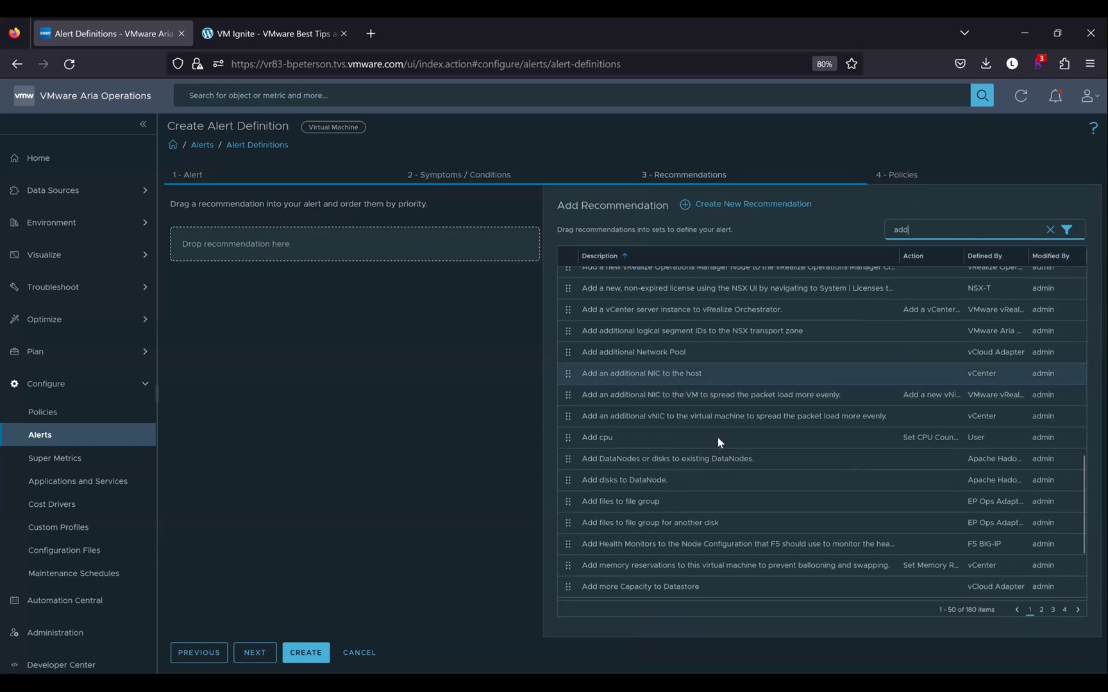
pyautogui.moveTo(718, 437); pyautogui.dragTo(627, 442)
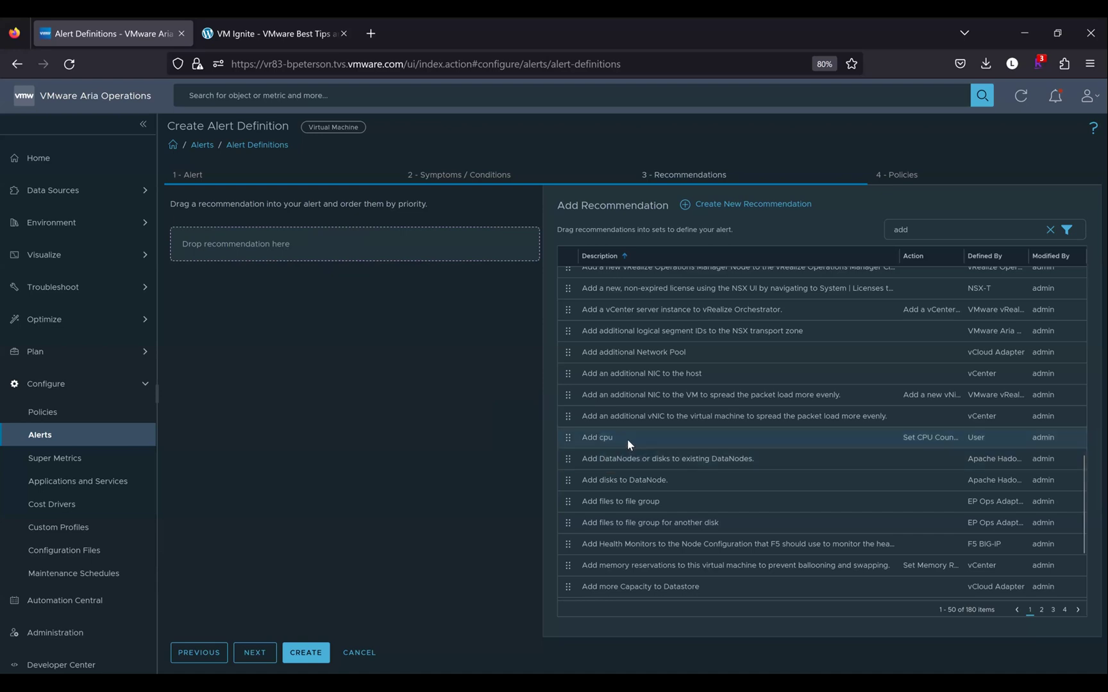
pyautogui.moveTo(324, 247); pyautogui.dragTo(323, 245)
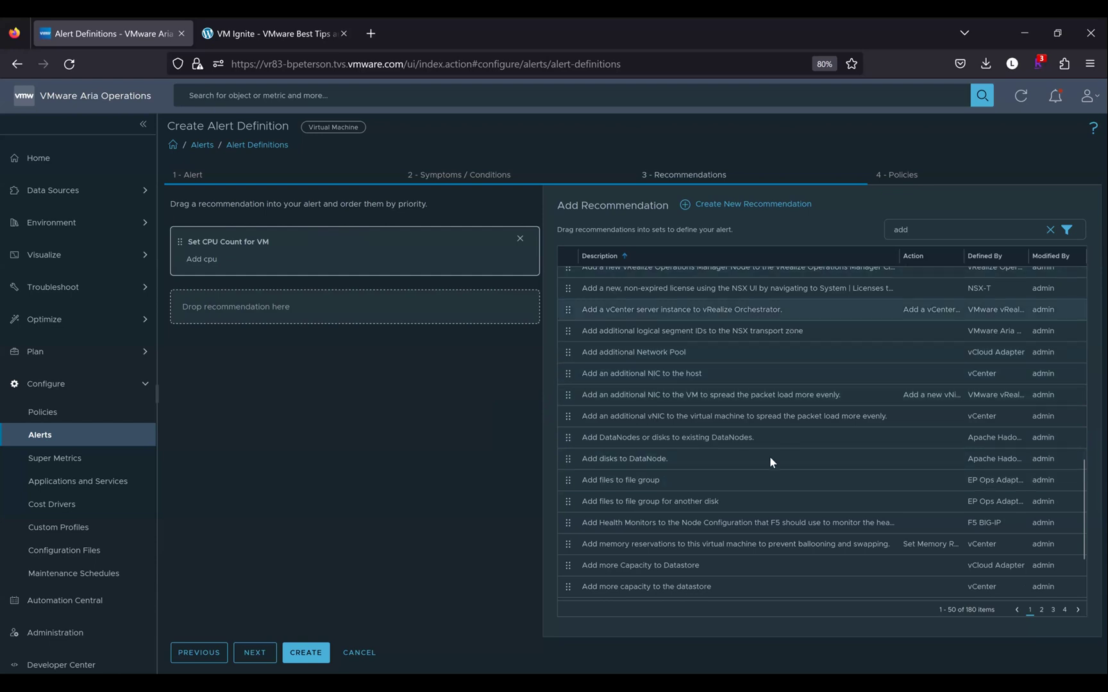
pyautogui.scroll(-3, 769, 456)
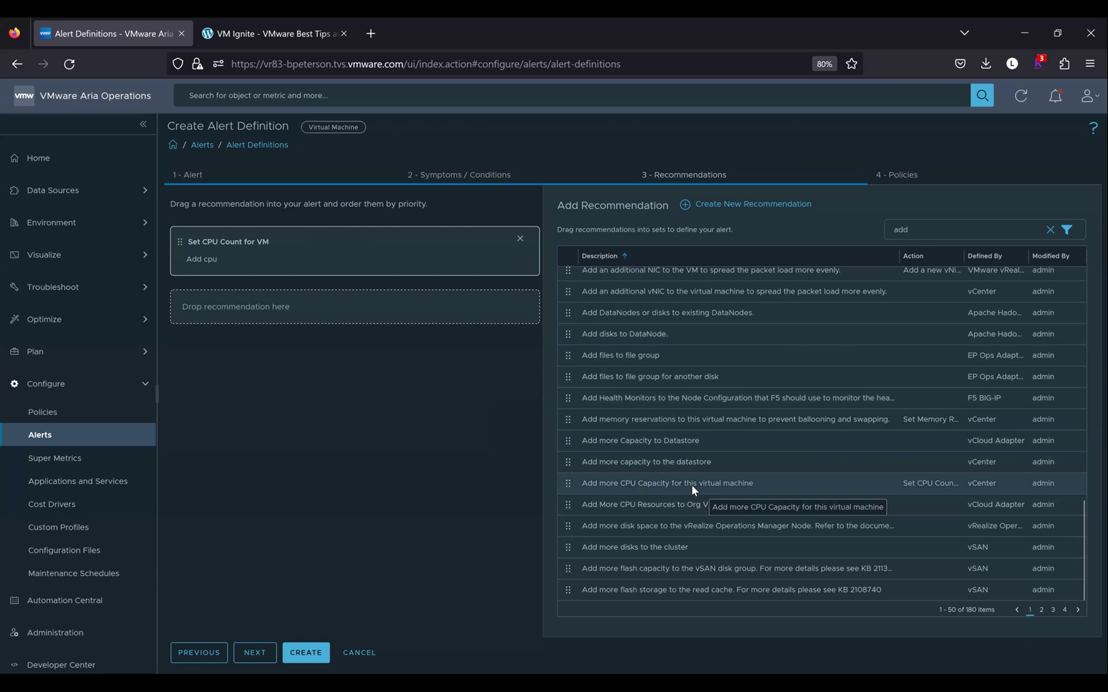
pyautogui.moveTo(491, 423); pyautogui.dragTo(357, 315)
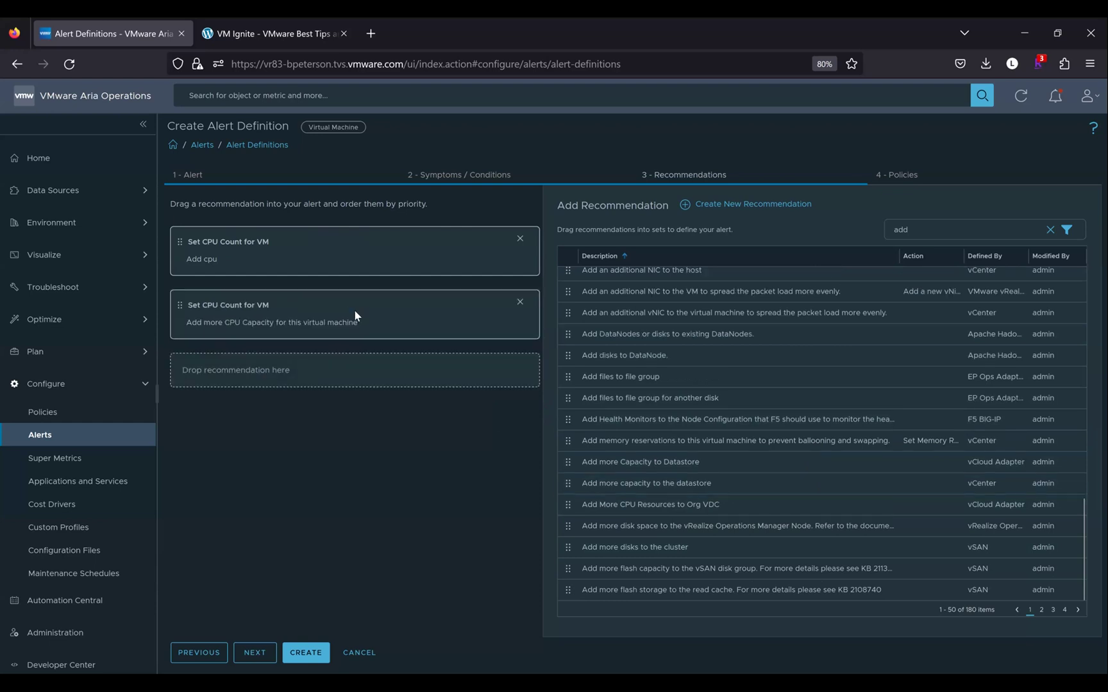
# Start a new recommendation 'Check VM to verify why the CPU and Memory is High, then create a ticket' using vCenter
pyautogui.click(682, 204)
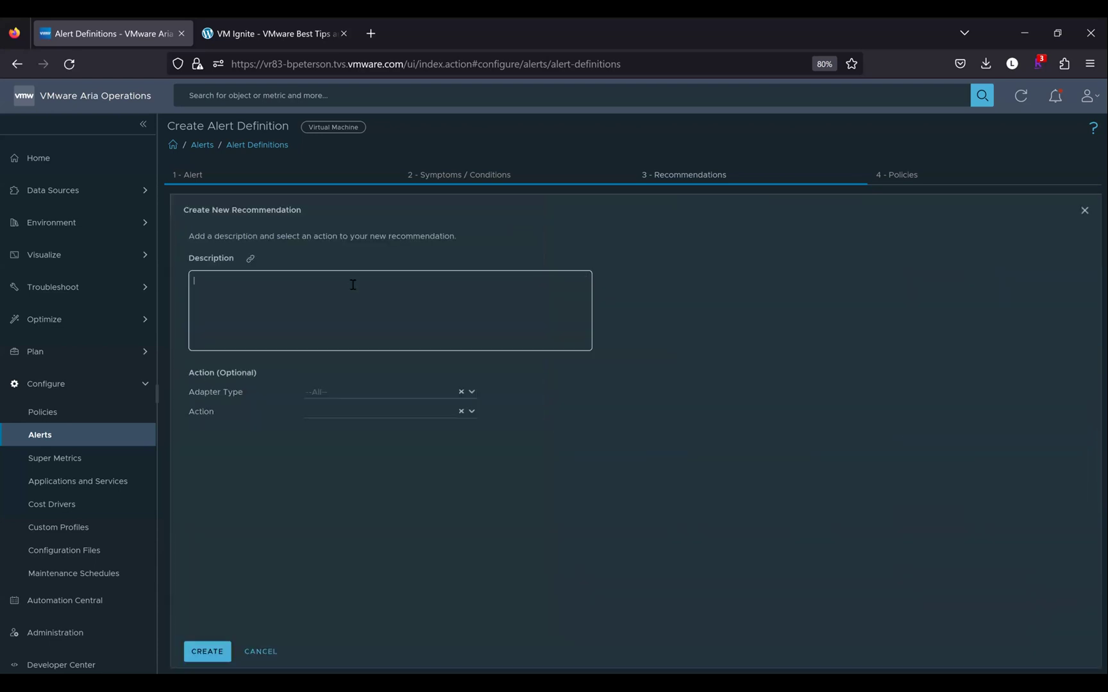
pyautogui.write('Check VM to verify why the CPU and Memory is High, then ')
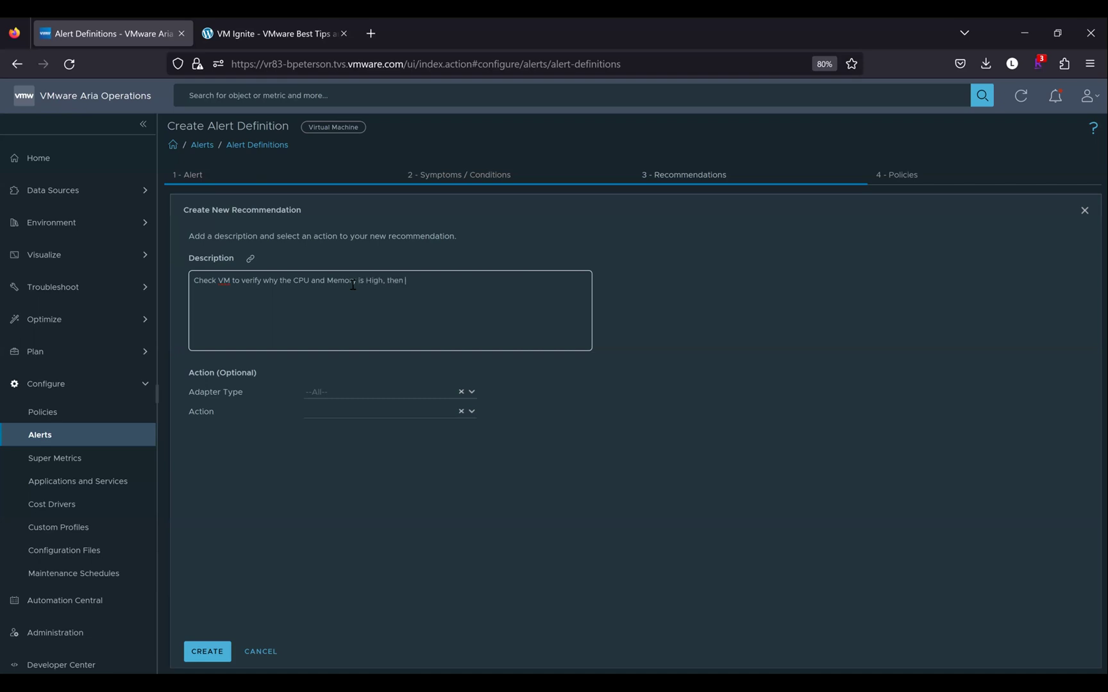
pyautogui.write('create a ticket')
pyautogui.click(472, 393)
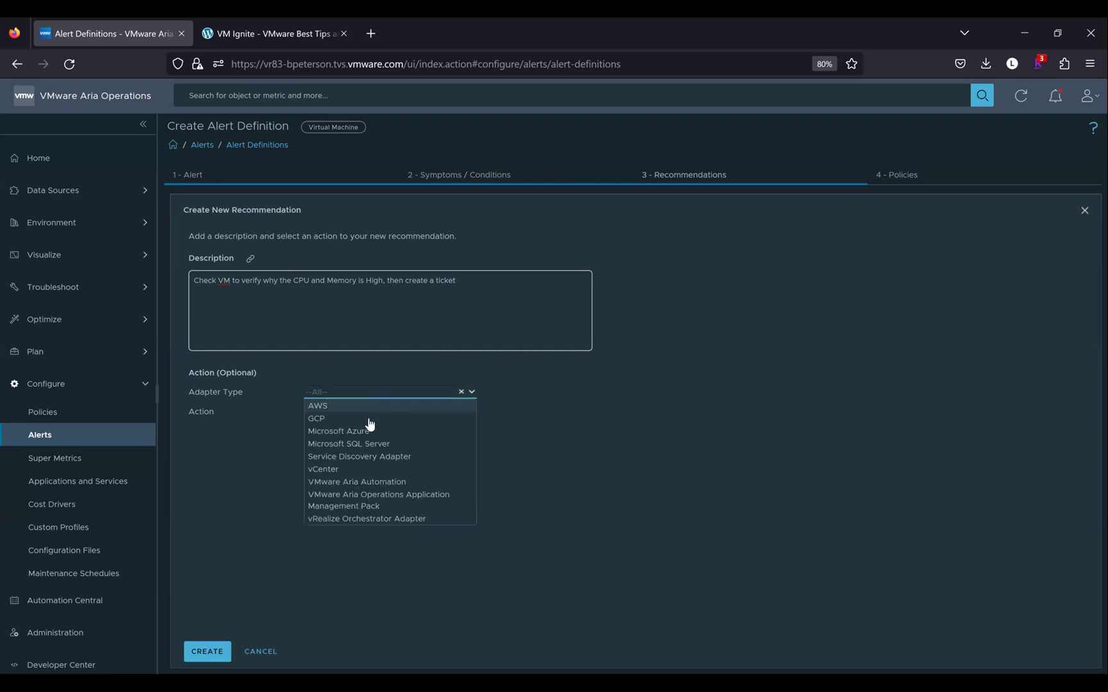
pyautogui.click(338, 466)
# Choose the Set CPU Count and Memory for VM action and create the recommendation
pyautogui.click(470, 414)
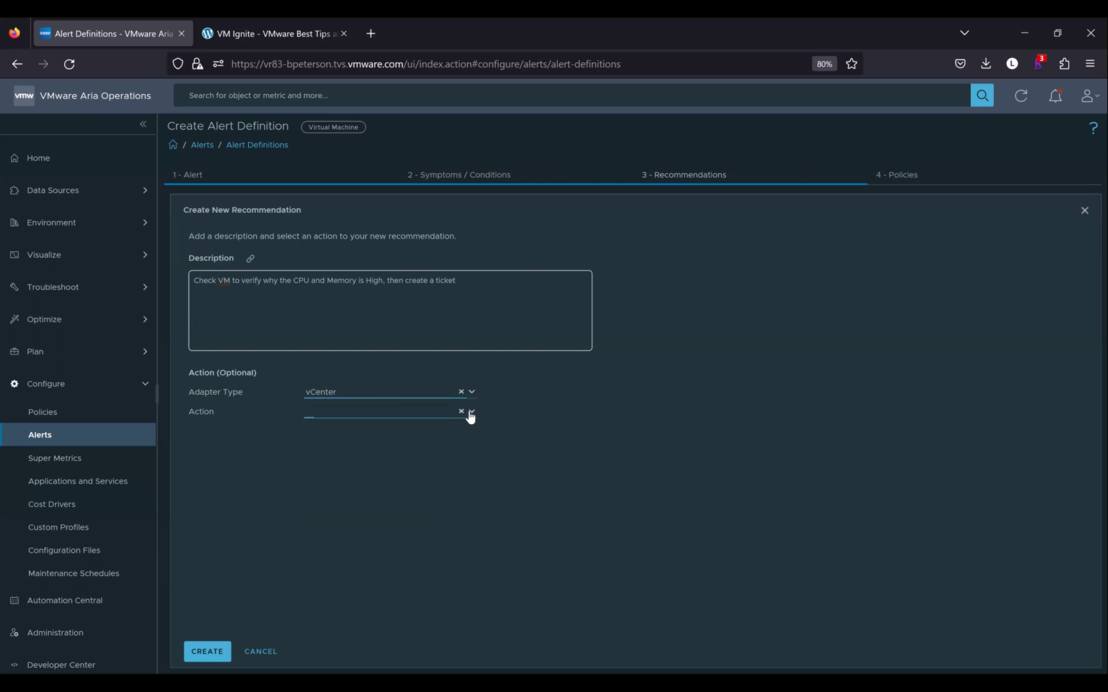
pyautogui.scroll(-5, 394, 492)
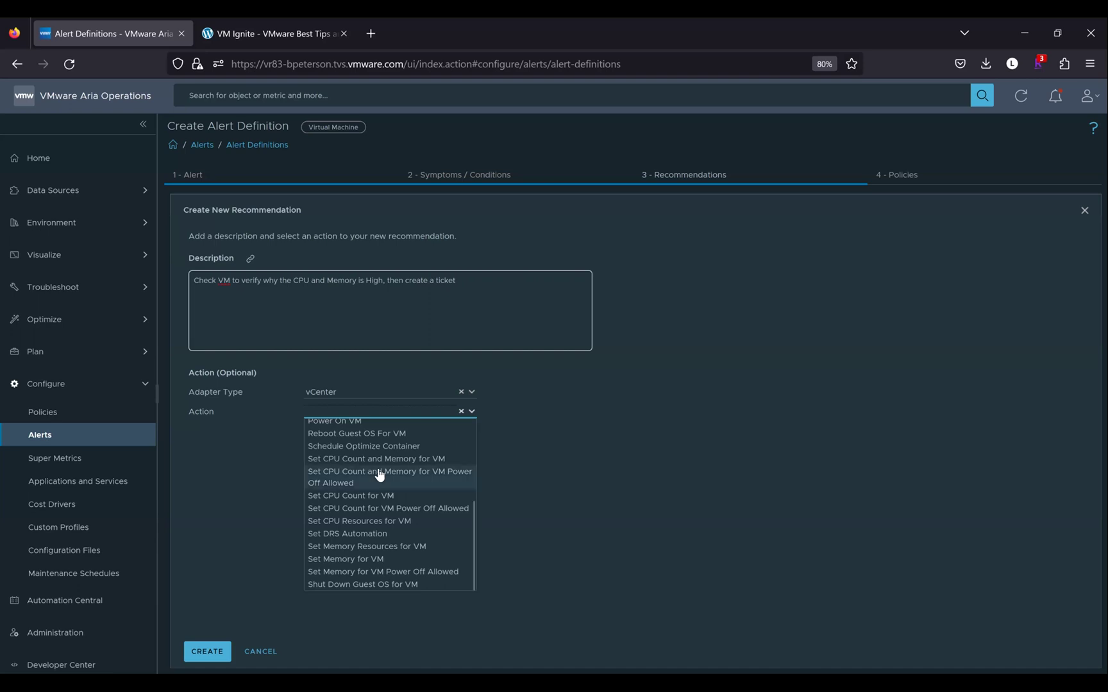
pyautogui.scroll(2, 372, 485)
pyautogui.scroll(2, 360, 487)
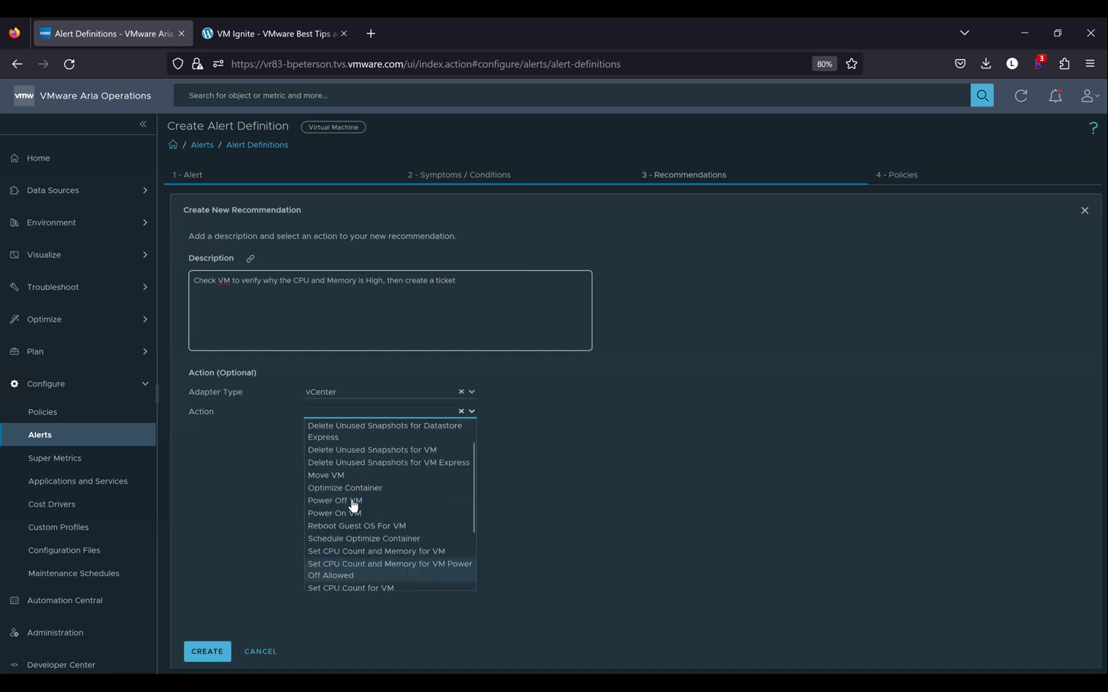
pyautogui.scroll(-1, 362, 507)
pyautogui.scroll(-2, 364, 530)
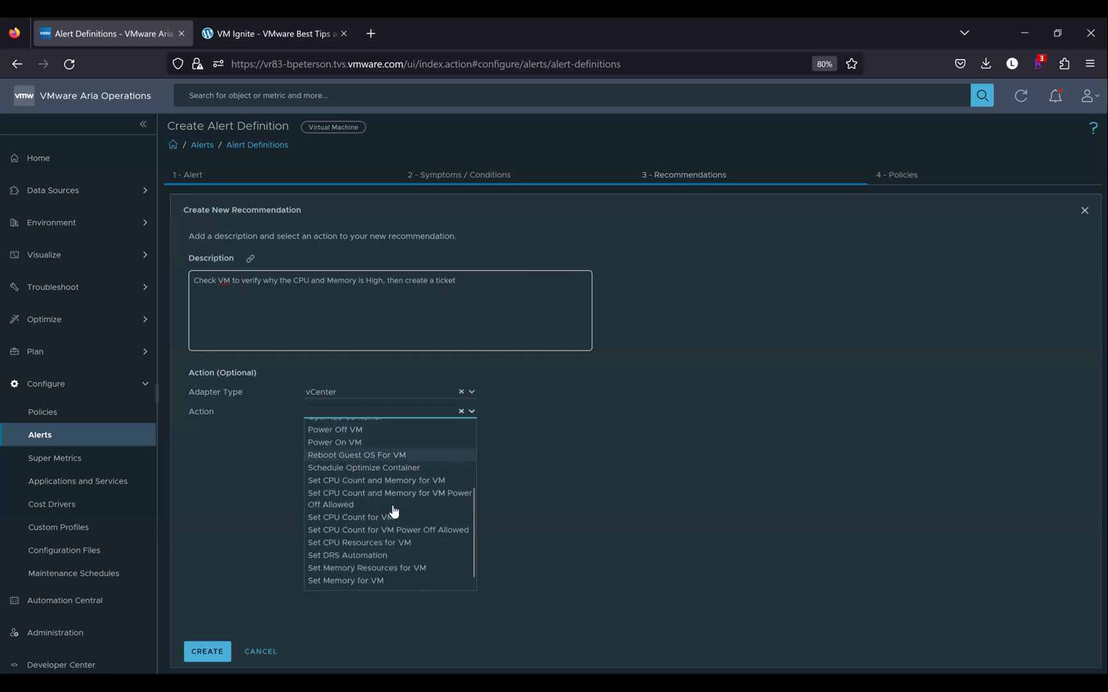
pyautogui.click(378, 482)
pyautogui.click(203, 653)
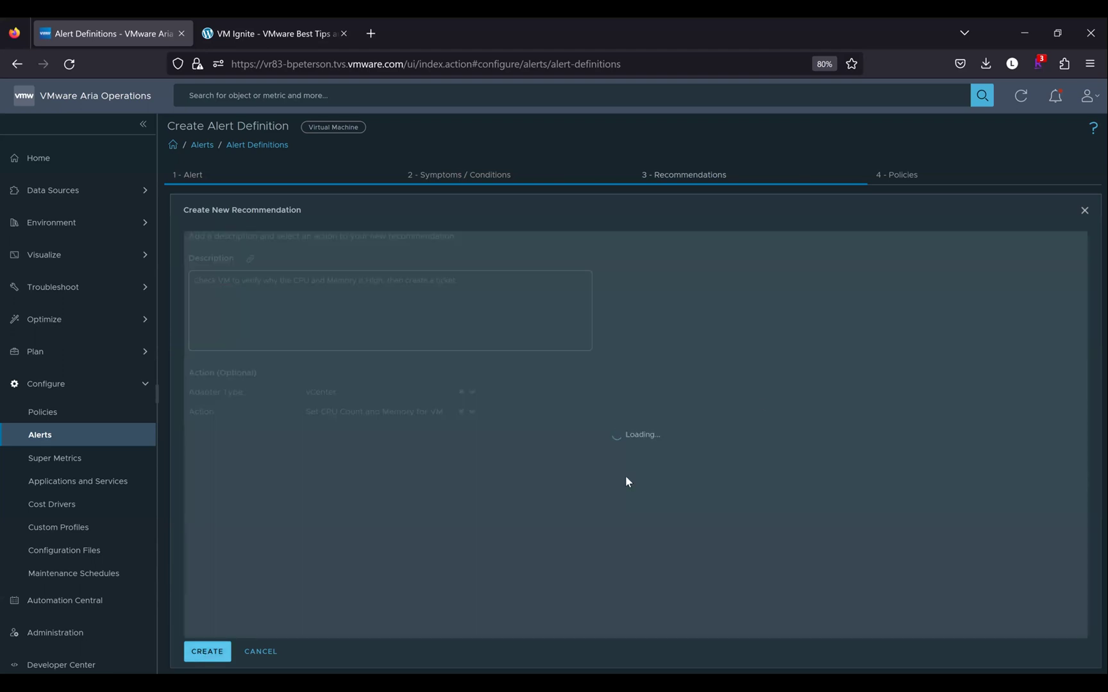
# Add the 'Set CPU Count and Memory for VM' recommendation from a 'check' search and drop both Set CPU Count for VM entries
pyautogui.scroll(10, 709, 352)
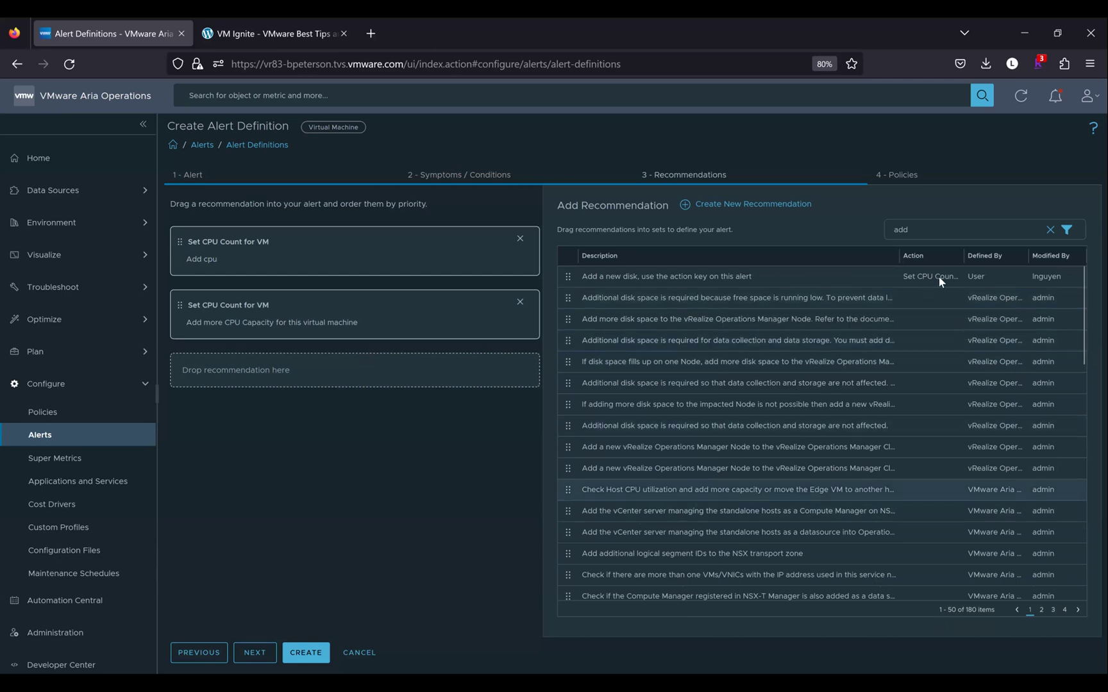
pyautogui.click(886, 225)
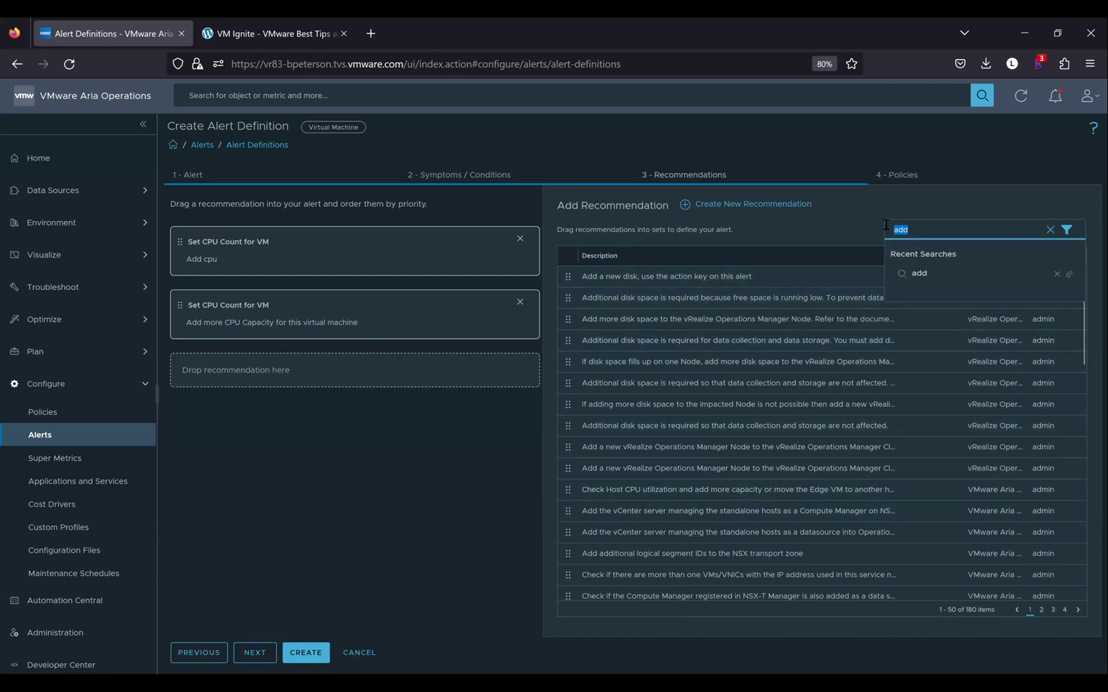
pyautogui.write('check')
pyautogui.press('Return')
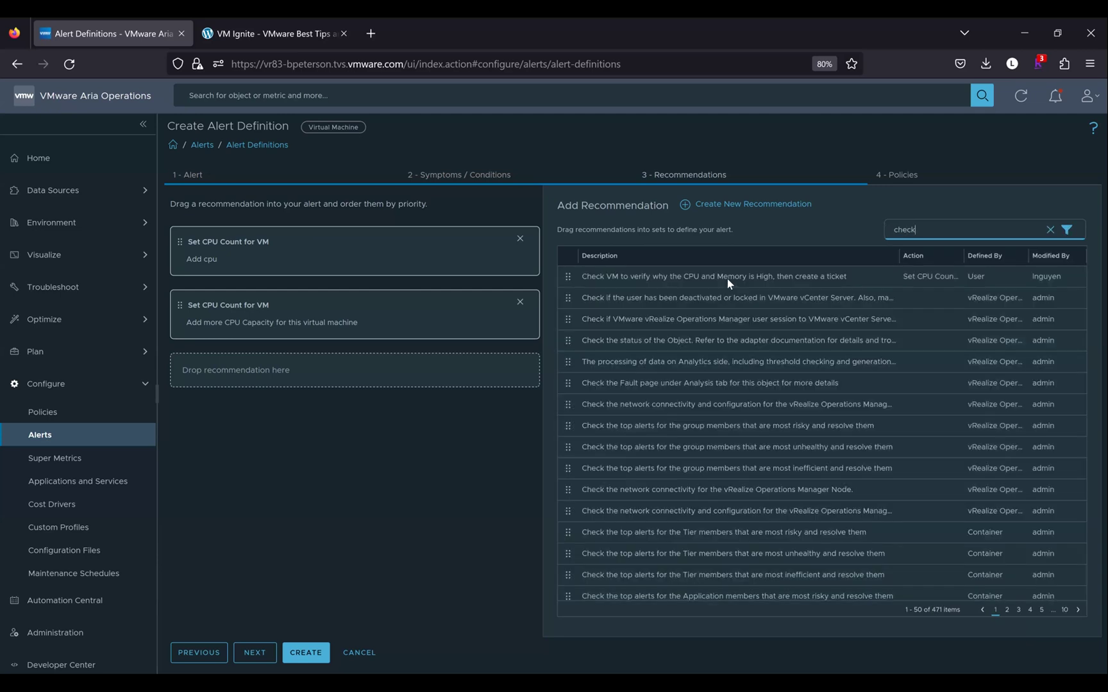
pyautogui.moveTo(315, 239); pyautogui.dragTo(464, 295)
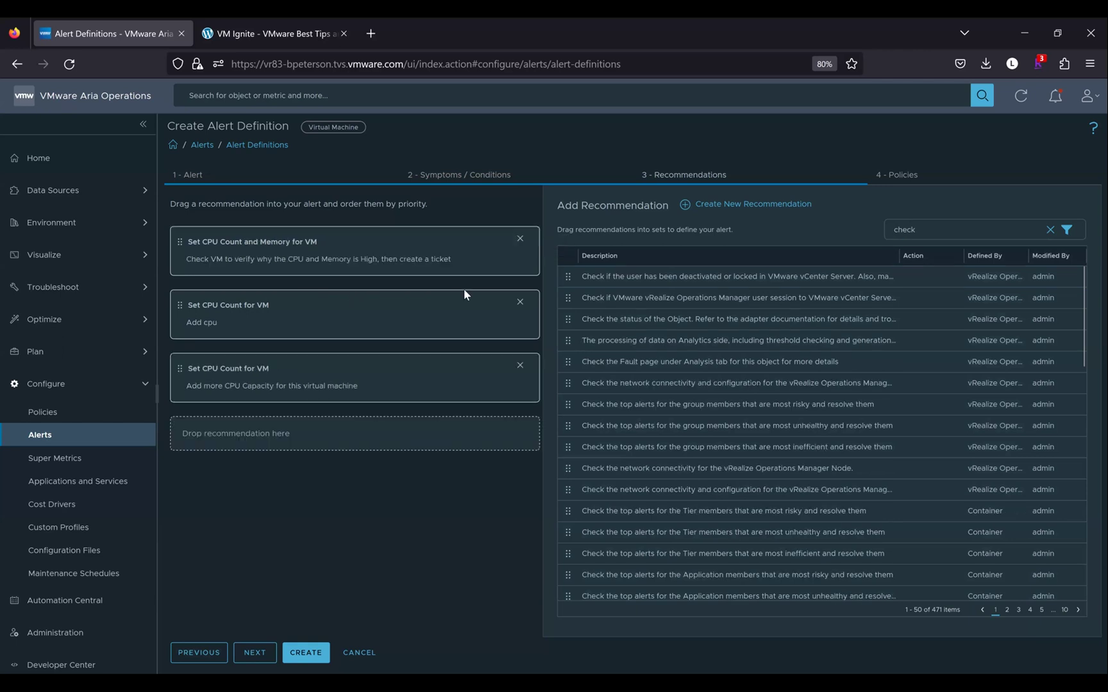
pyautogui.click(520, 302)
pyautogui.click(519, 303)
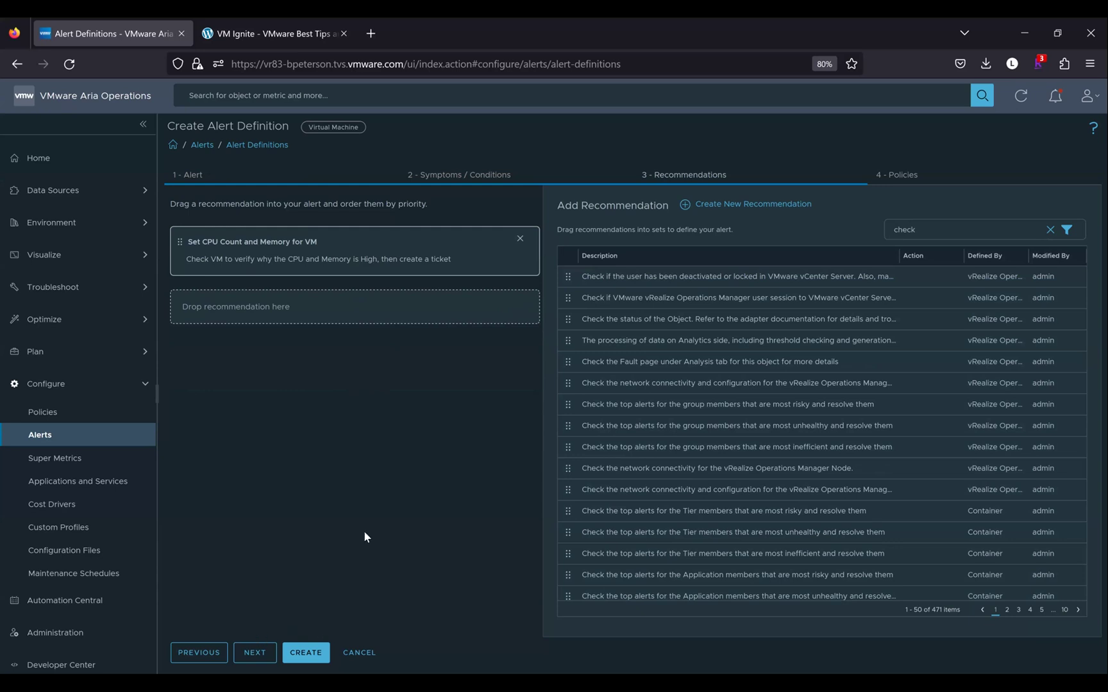
# Enable the alert in vSphere Solution's Default Policy and create the alert definition
pyautogui.click(259, 652)
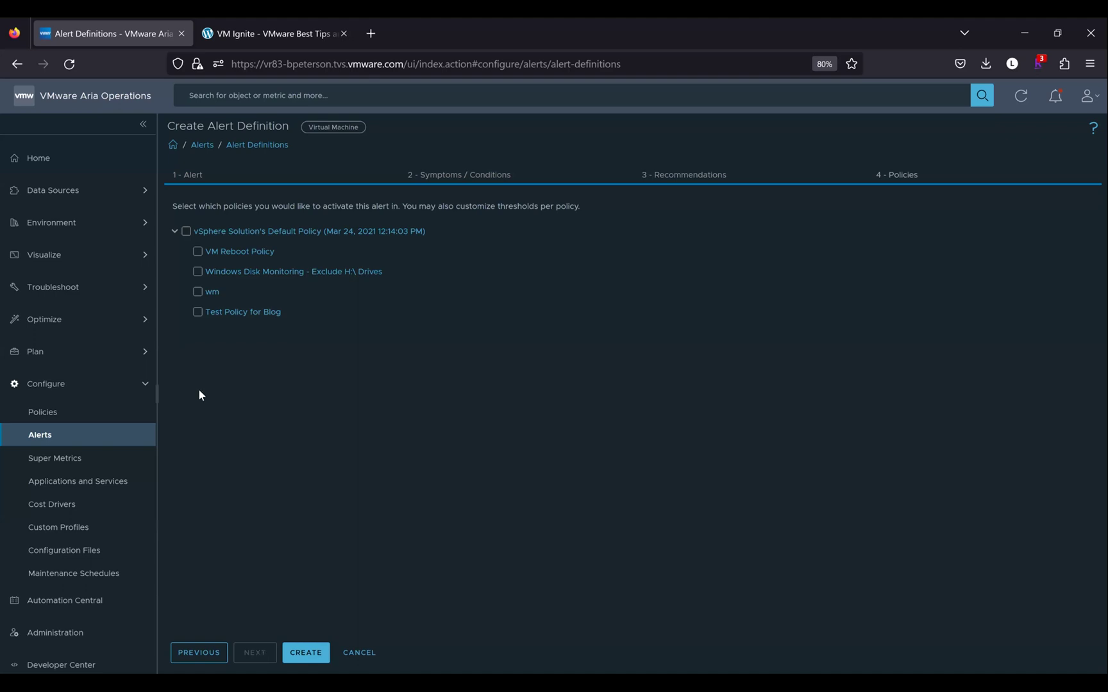
pyautogui.click(185, 233)
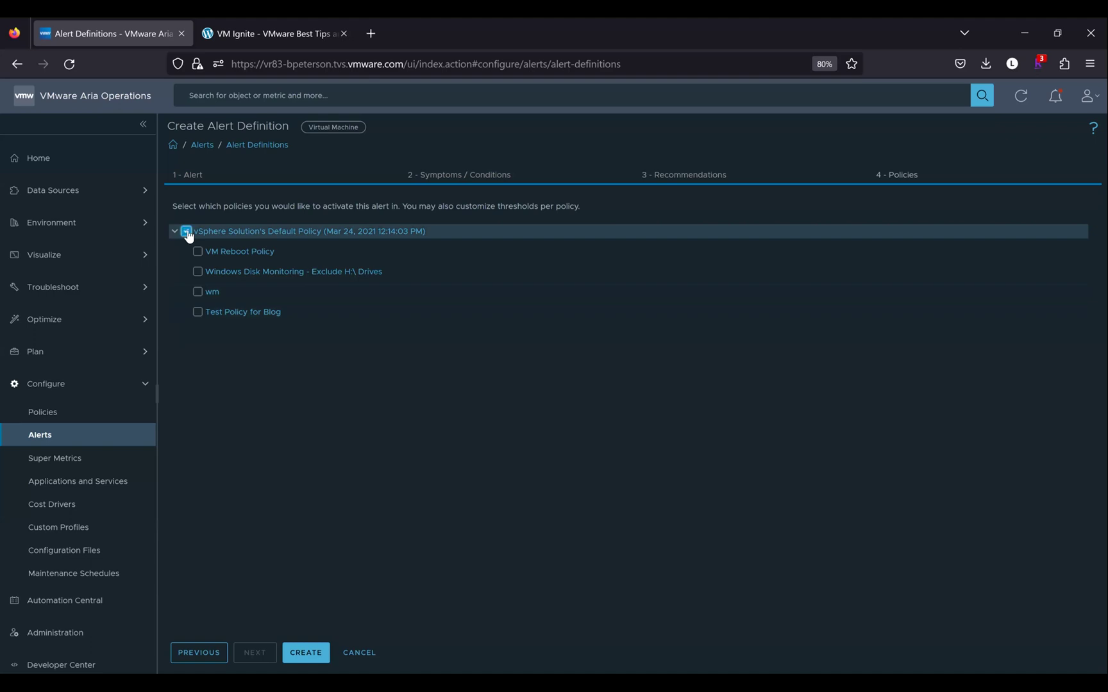
pyautogui.click(311, 654)
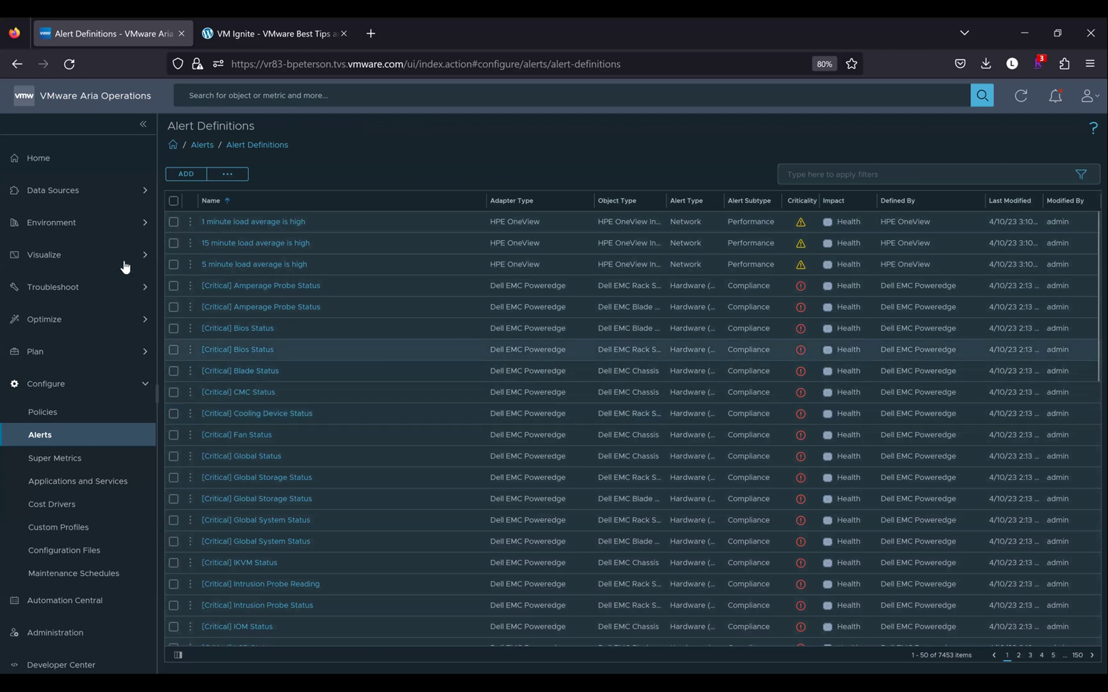
# Go from Troubleshoot > Alerts to the Configure > Alerts overview page
pyautogui.click(119, 288)
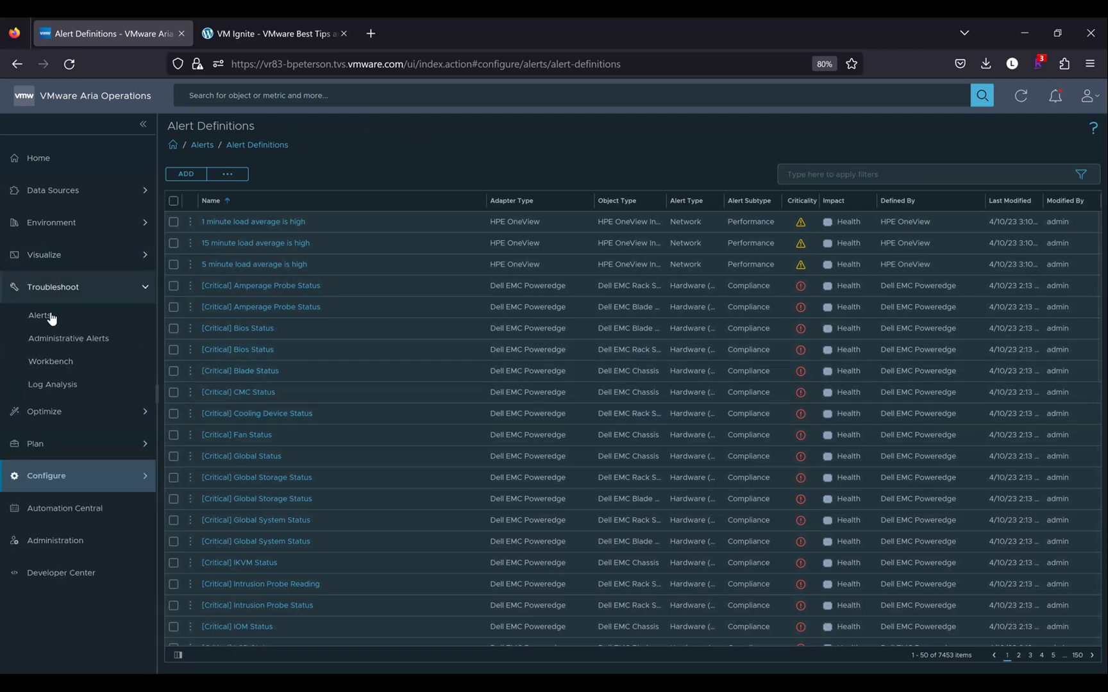
pyautogui.click(50, 315)
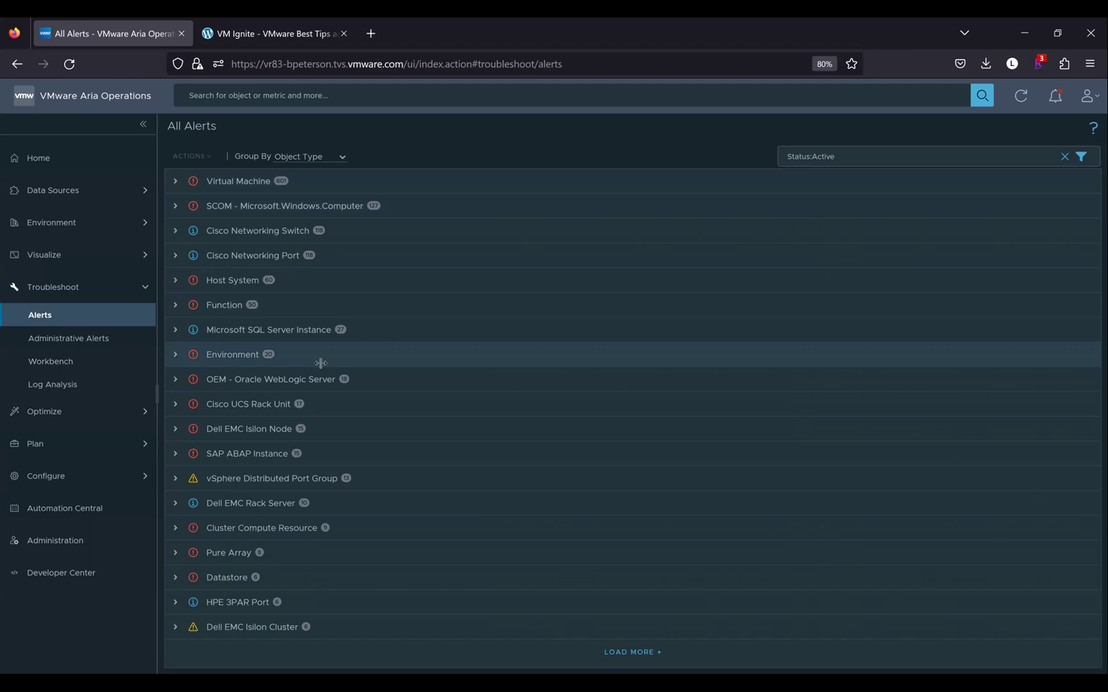
pyautogui.click(95, 472)
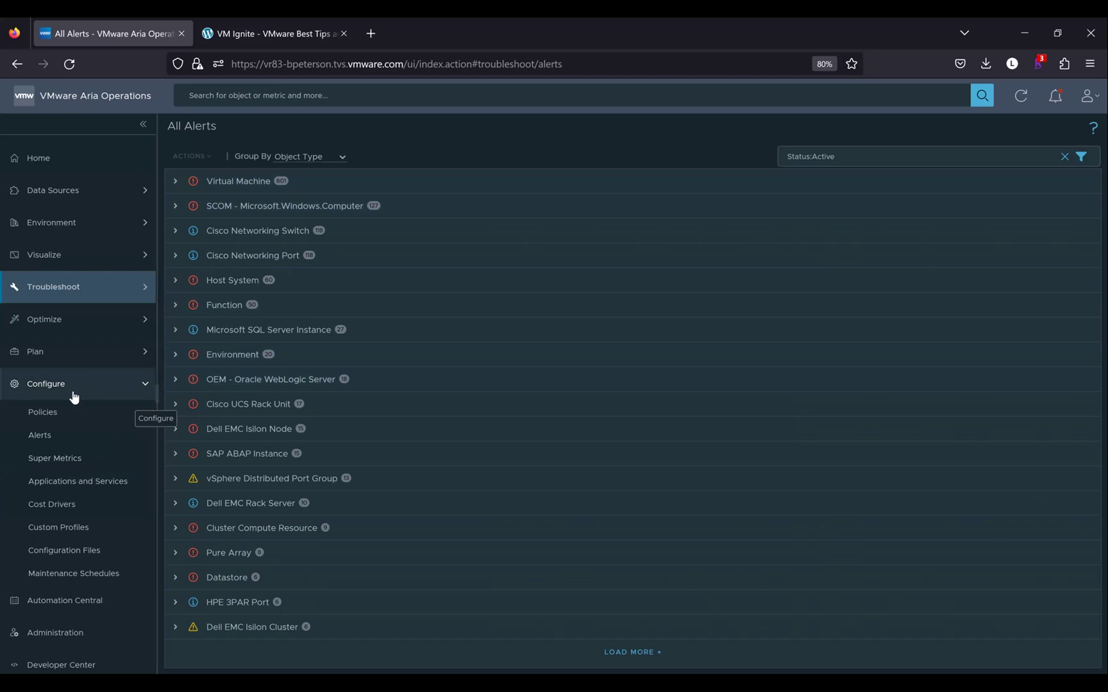
pyautogui.click(50, 438)
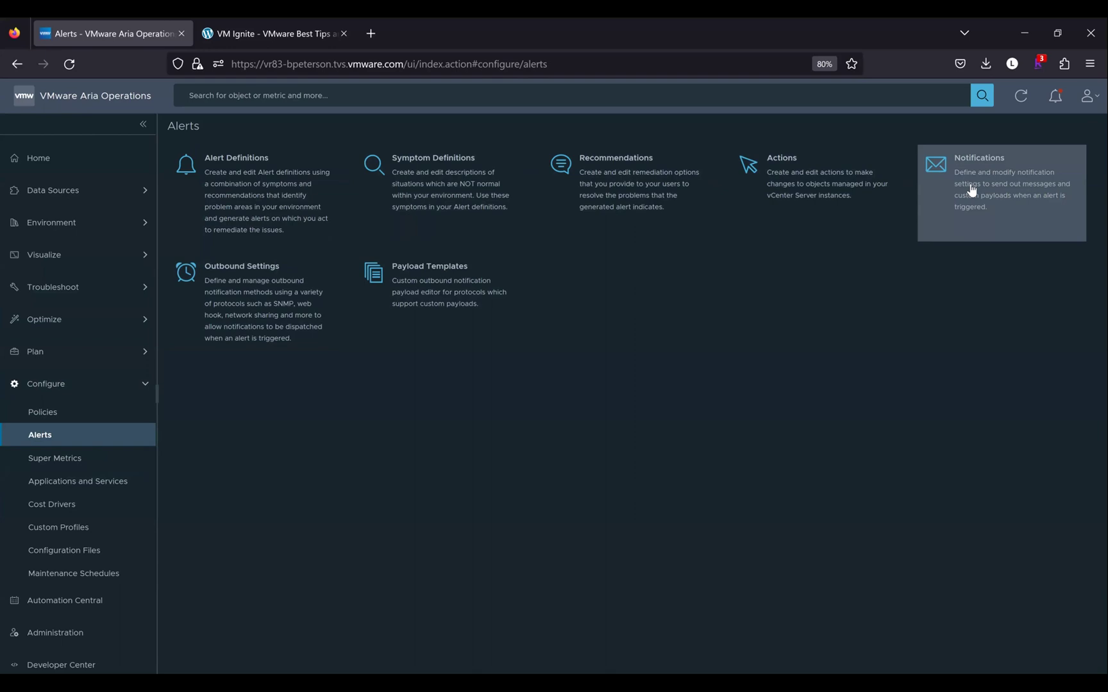
# Draft a new Standard Email Plugin outbound instance, then discard it without saving
pyautogui.click(236, 292)
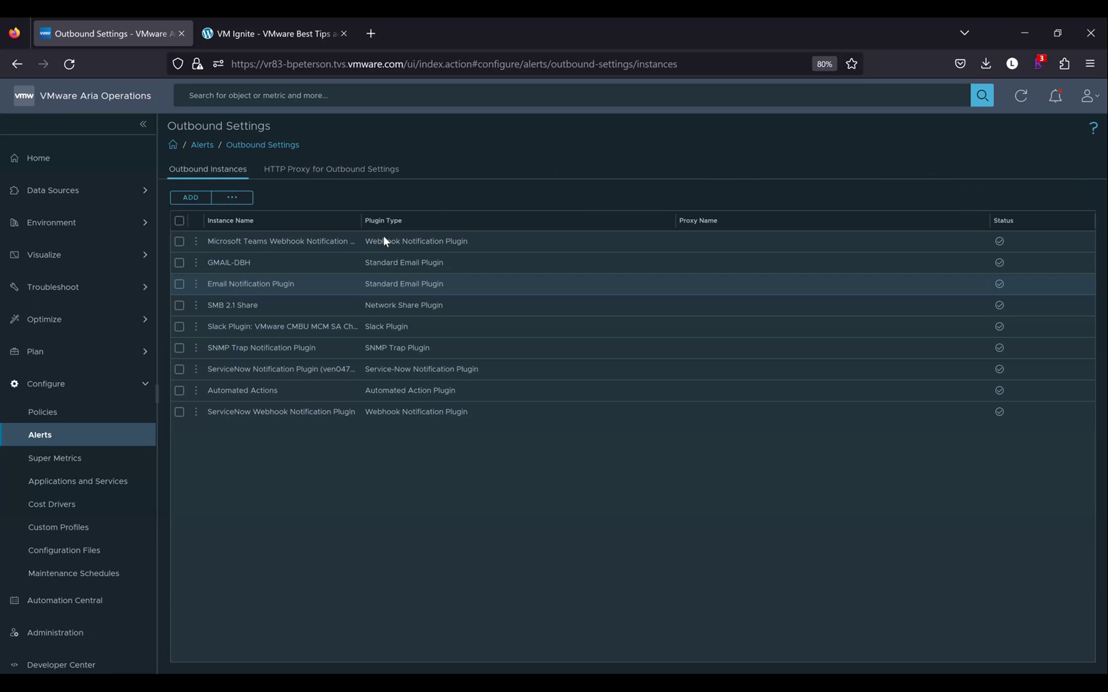
pyautogui.click(190, 199)
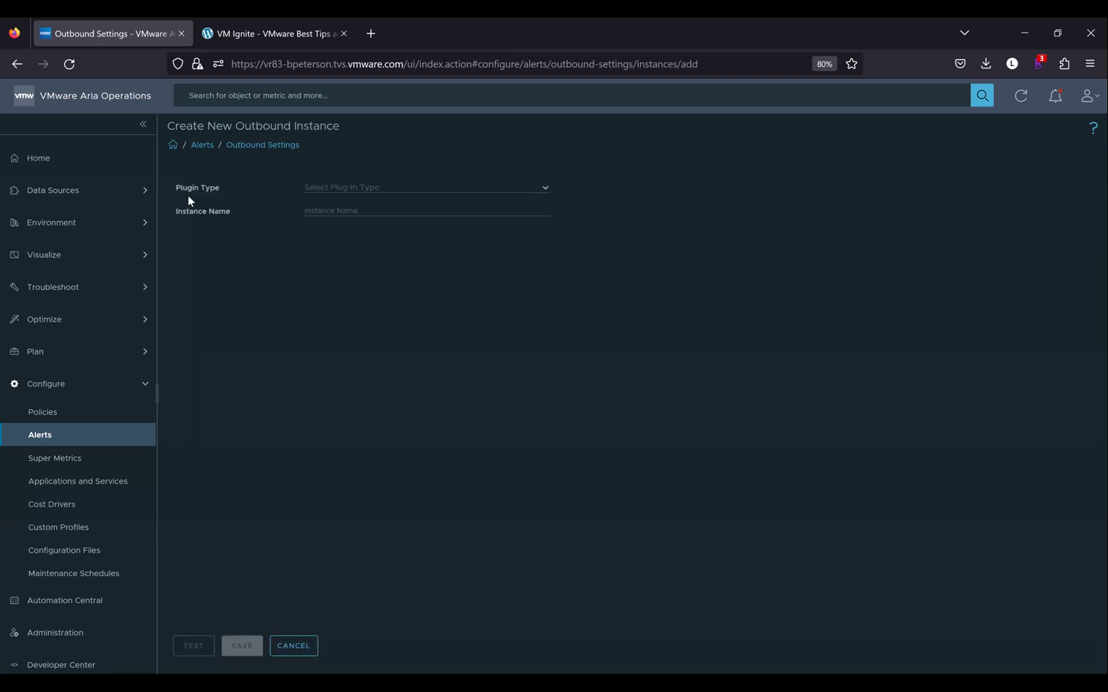
pyautogui.click(545, 196)
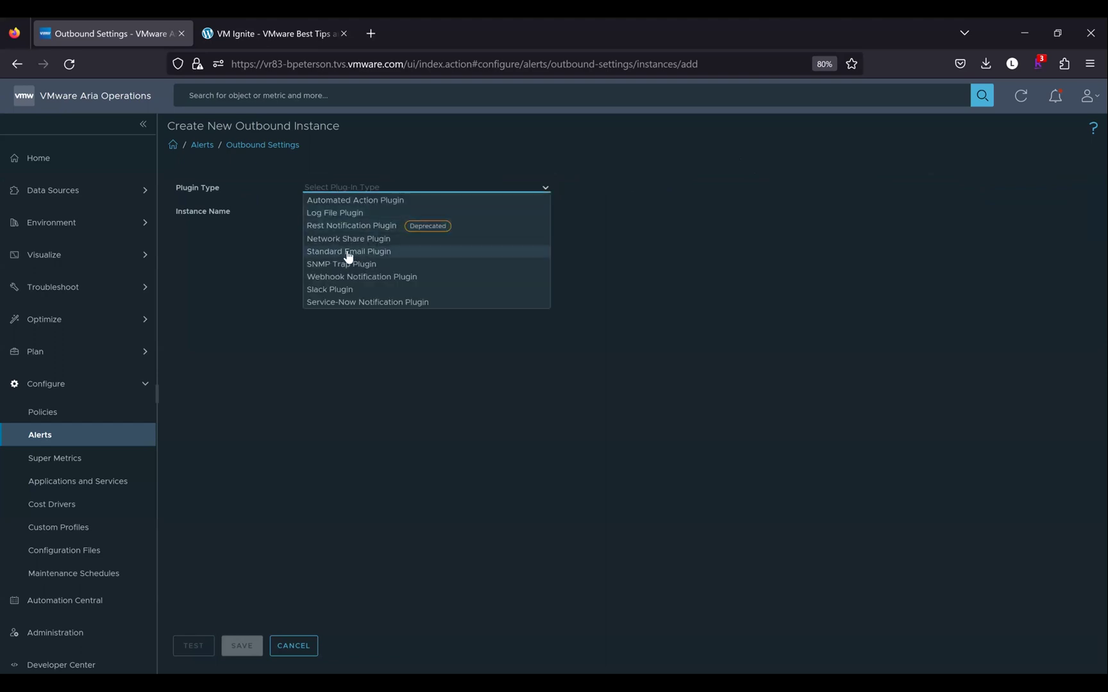
pyautogui.click(349, 252)
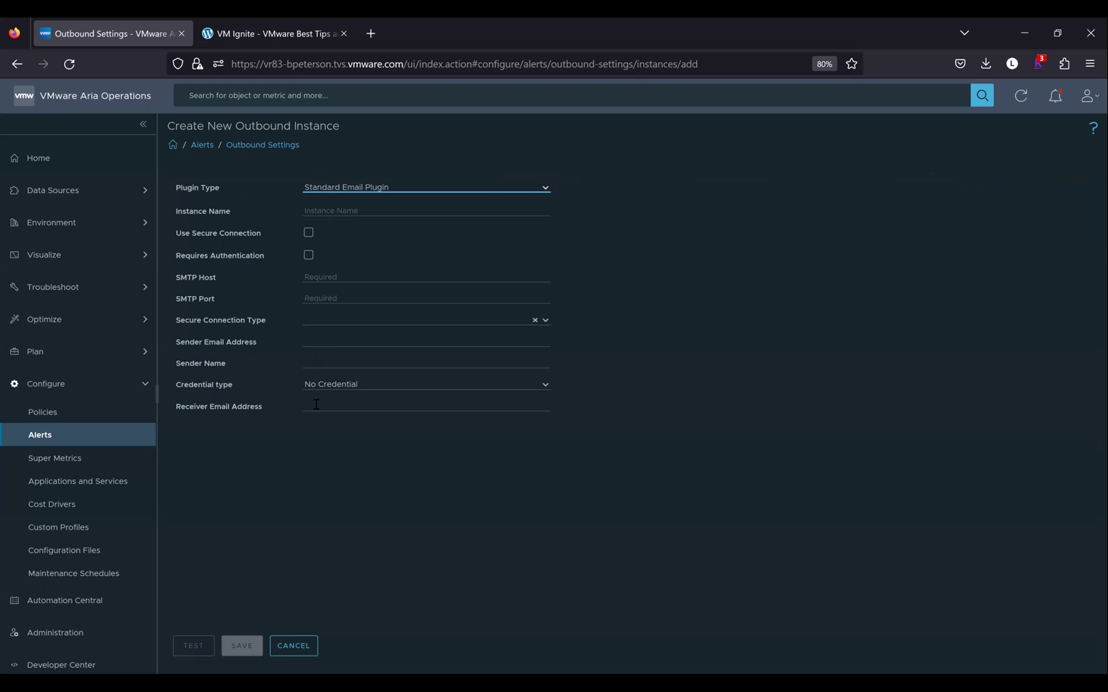
pyautogui.click(545, 189)
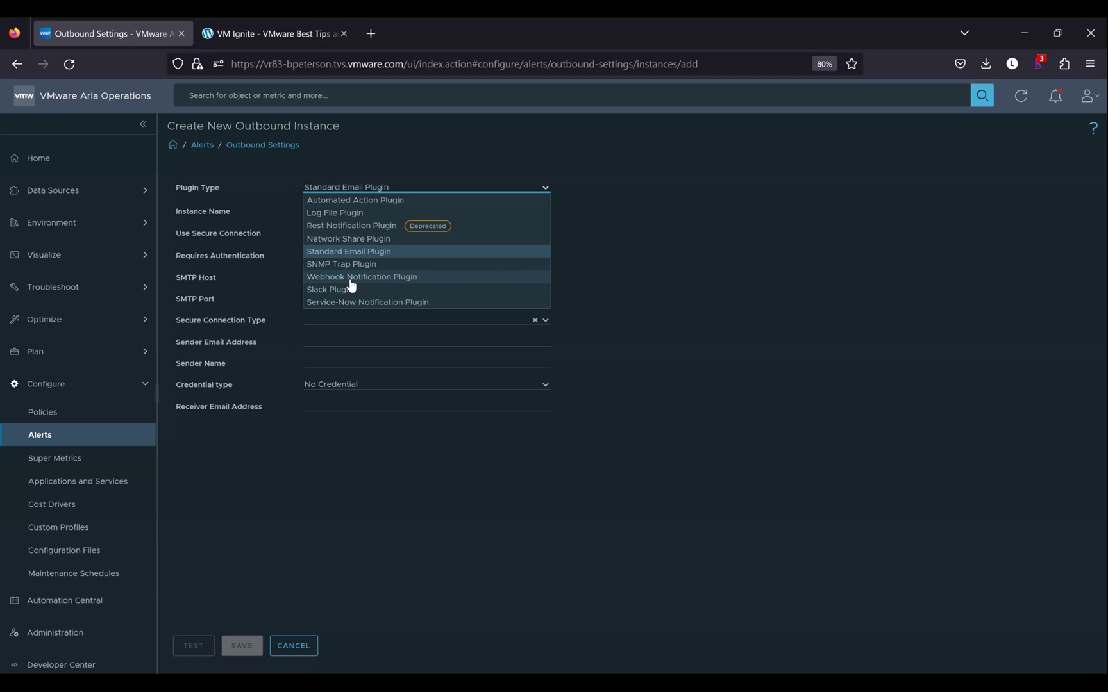
pyautogui.click(387, 456)
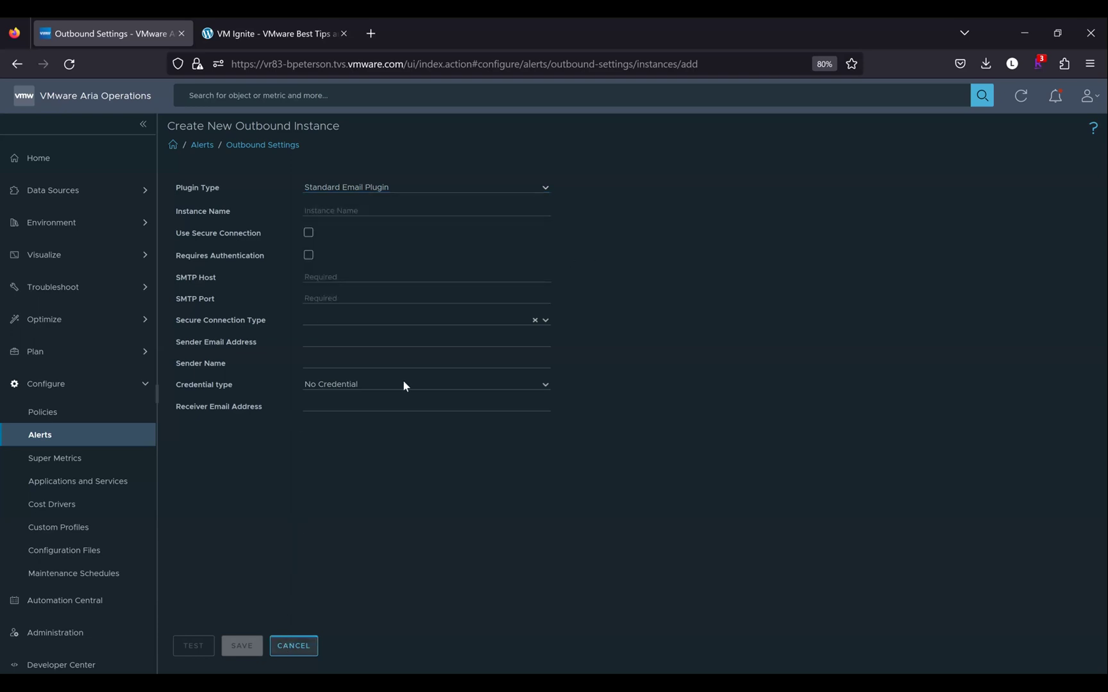
pyautogui.click(294, 645)
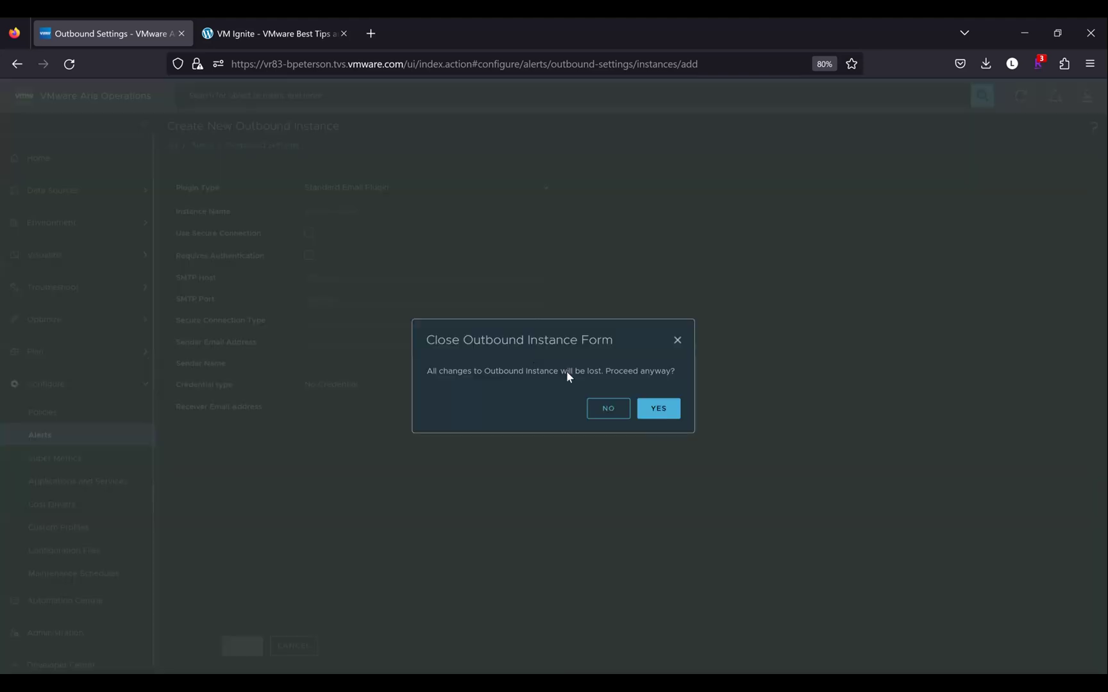
pyautogui.click(663, 407)
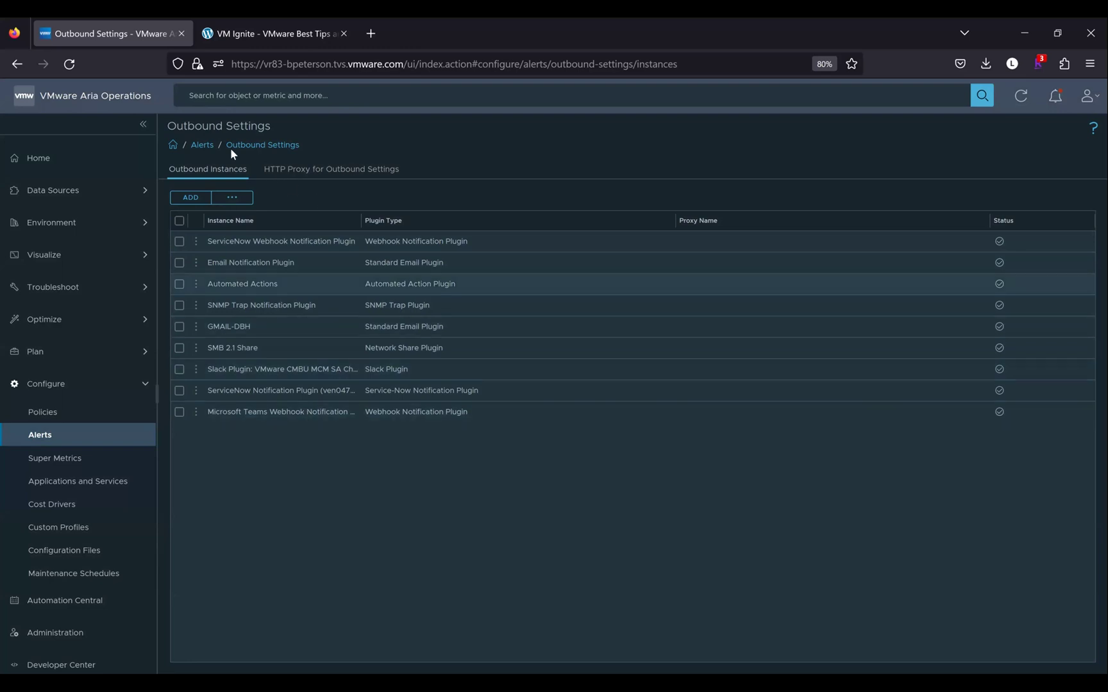
# Open the Notifications list and start a new notification rule
pyautogui.click(200, 147)
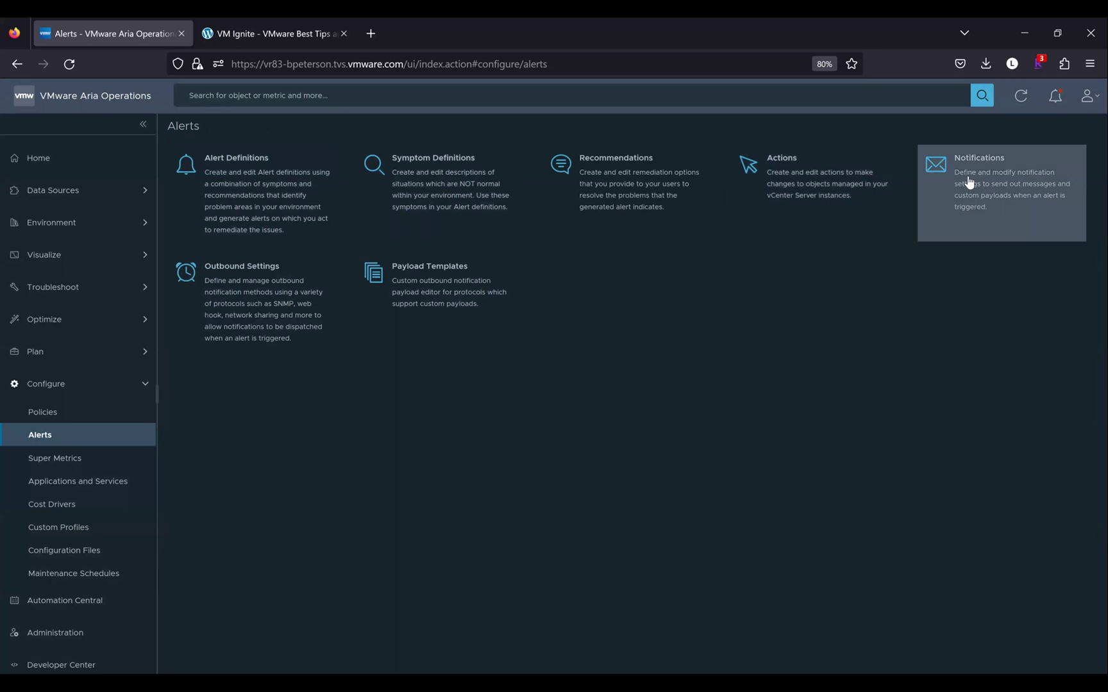
pyautogui.click(969, 181)
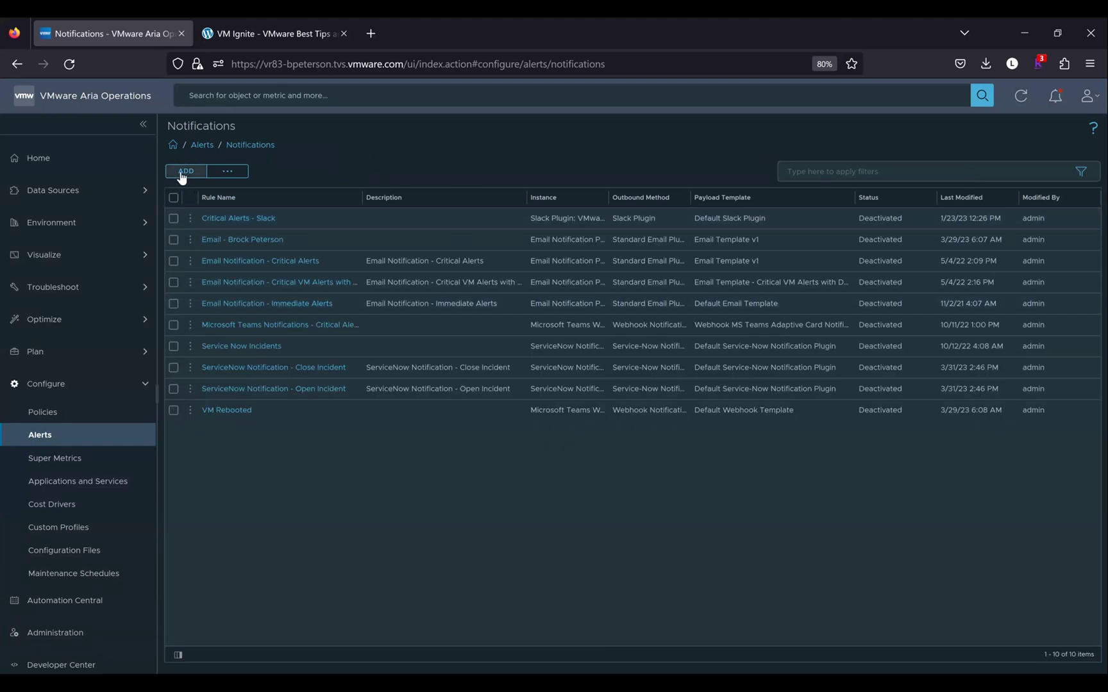
pyautogui.click(182, 176)
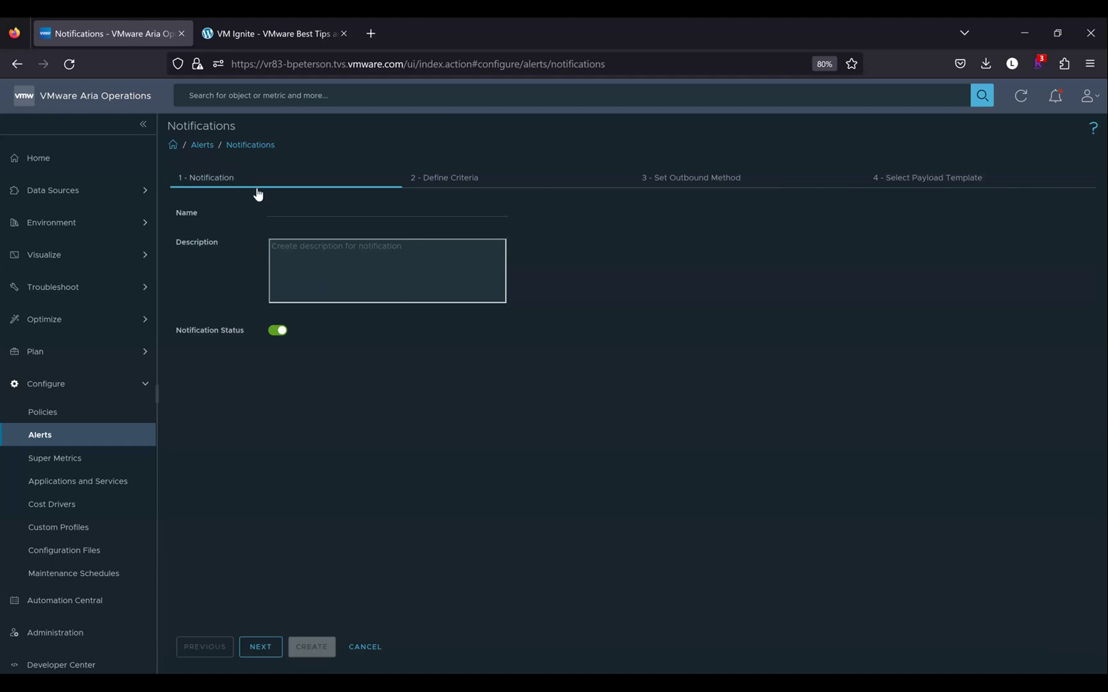
# Name the notification 'Tier1 Apps Alerts'
pyautogui.click(277, 209)
pyautogui.write('Send')
pyautogui.press('BackSpace')
pyautogui.press('BackSpace')
pyautogui.press('BackSpace')
pyautogui.press('BackSpace')
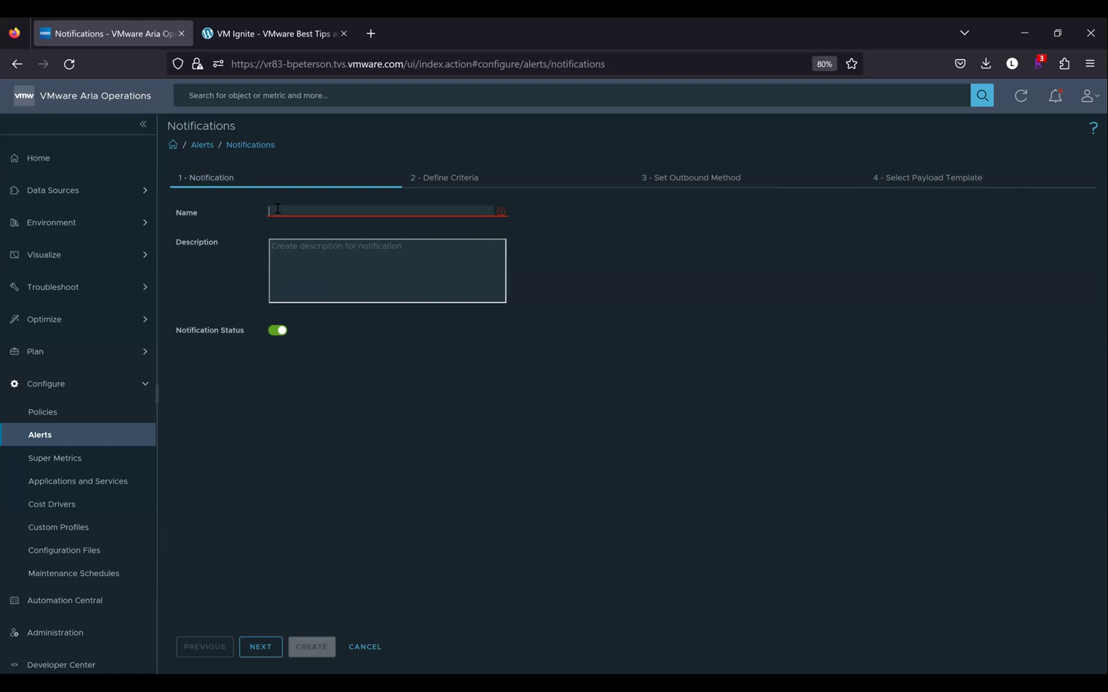
pyautogui.write('T')
pyautogui.write('er')
pyautogui.press('BackSpace')
pyautogui.press('BackSpace')
pyautogui.write('ier1')
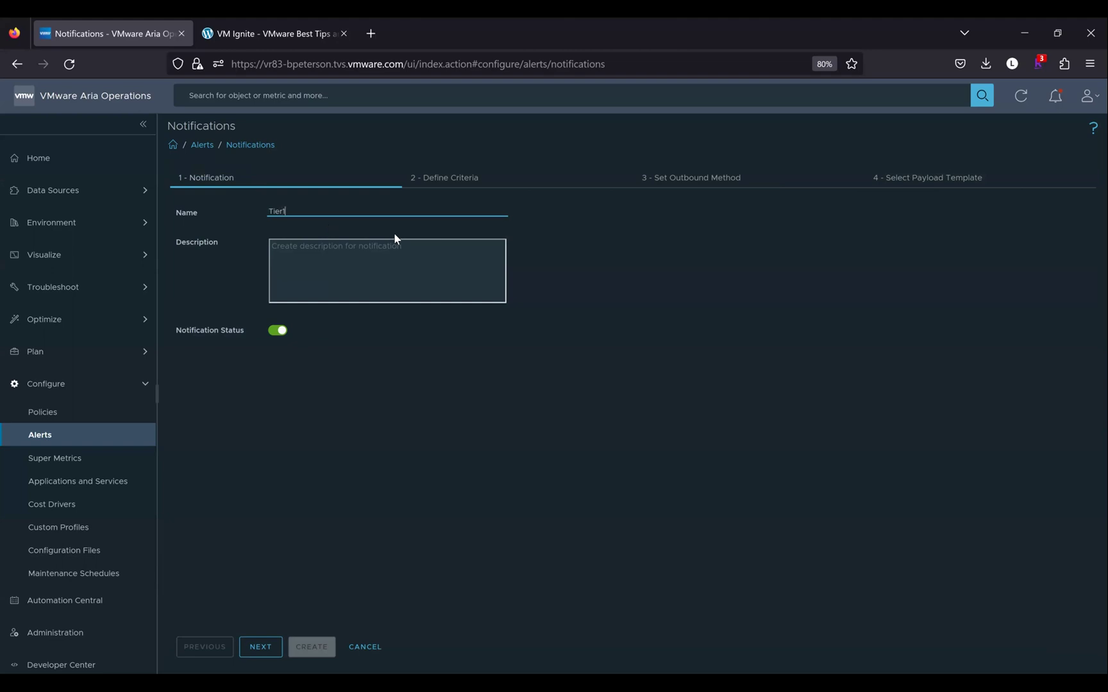
pyautogui.write(' Apps Alerts')
# On Define Criteria, set the alert criticality filter to Critical and Immediate
pyautogui.click(260, 645)
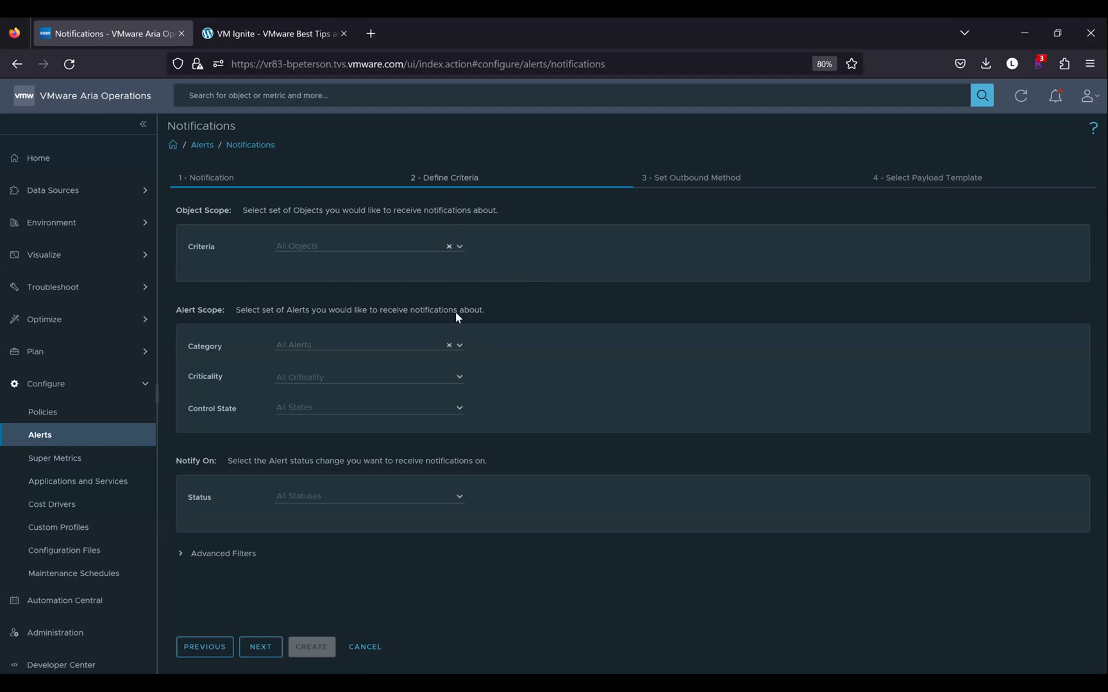
pyautogui.click(461, 347)
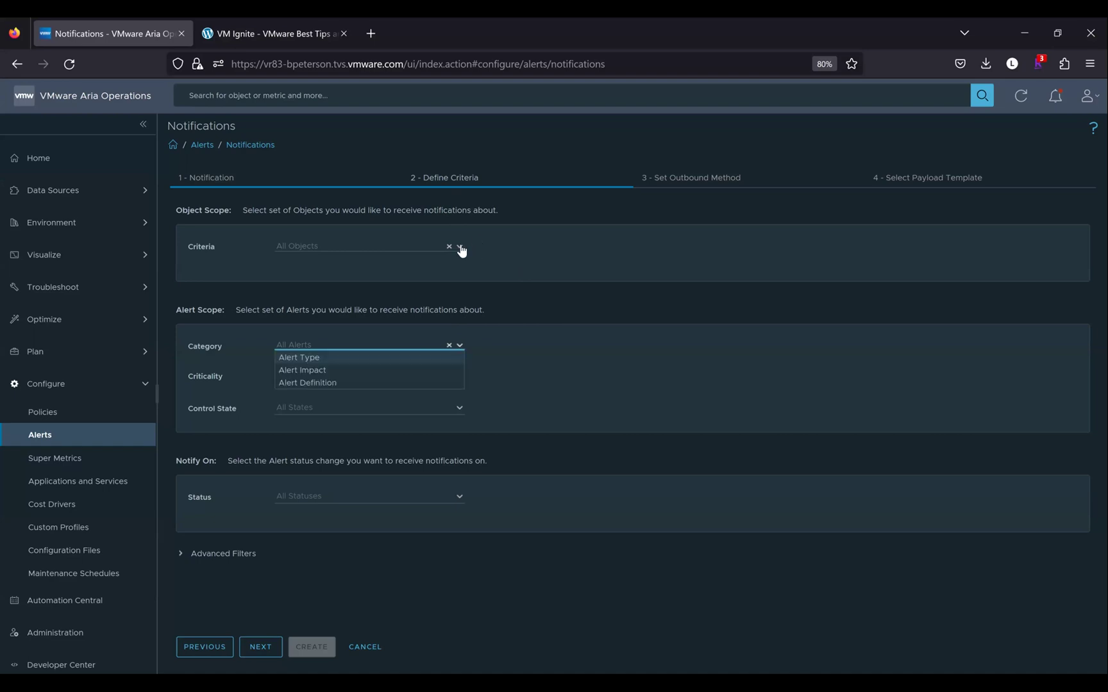
pyautogui.click(465, 382)
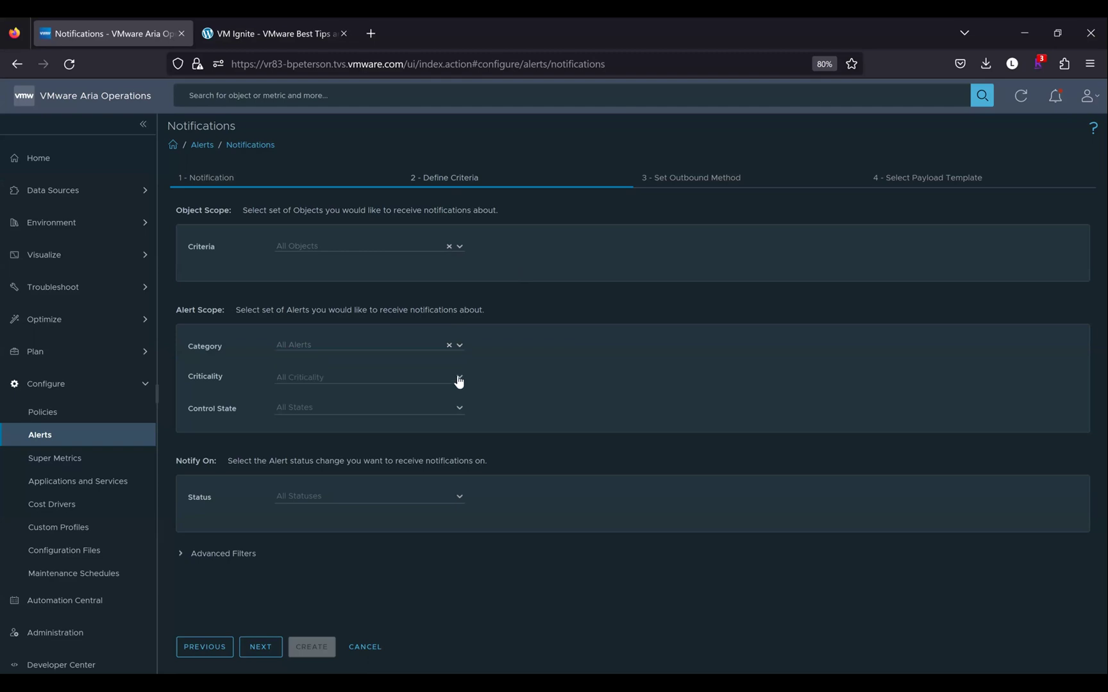
pyautogui.click(457, 376)
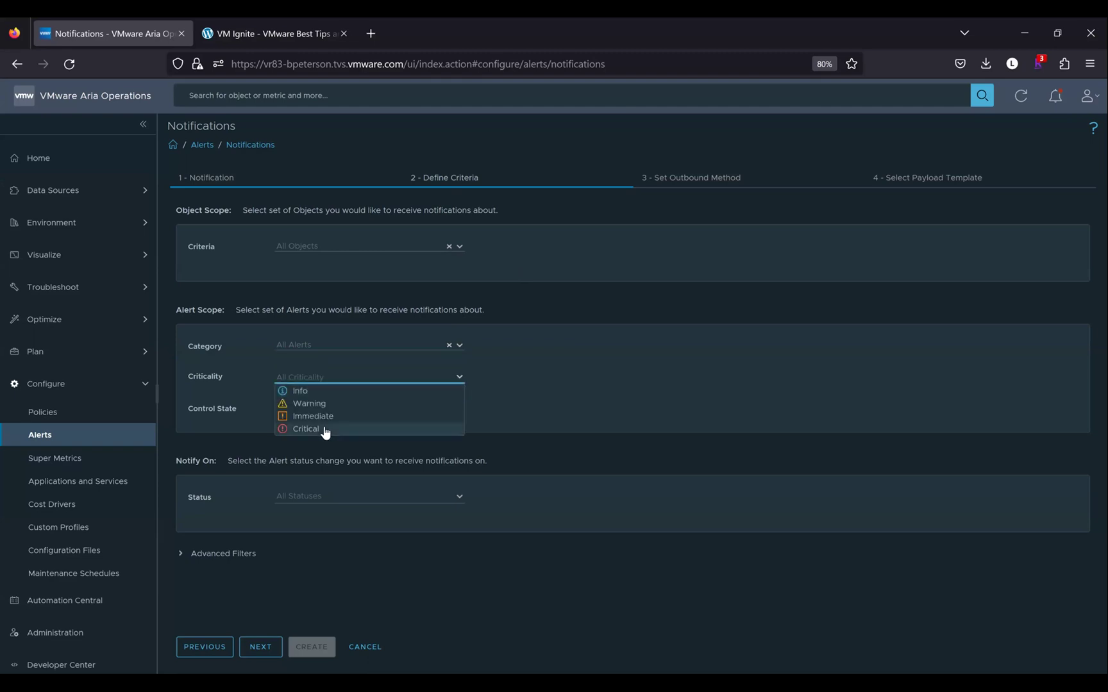
pyautogui.click(387, 430)
pyautogui.click(551, 393)
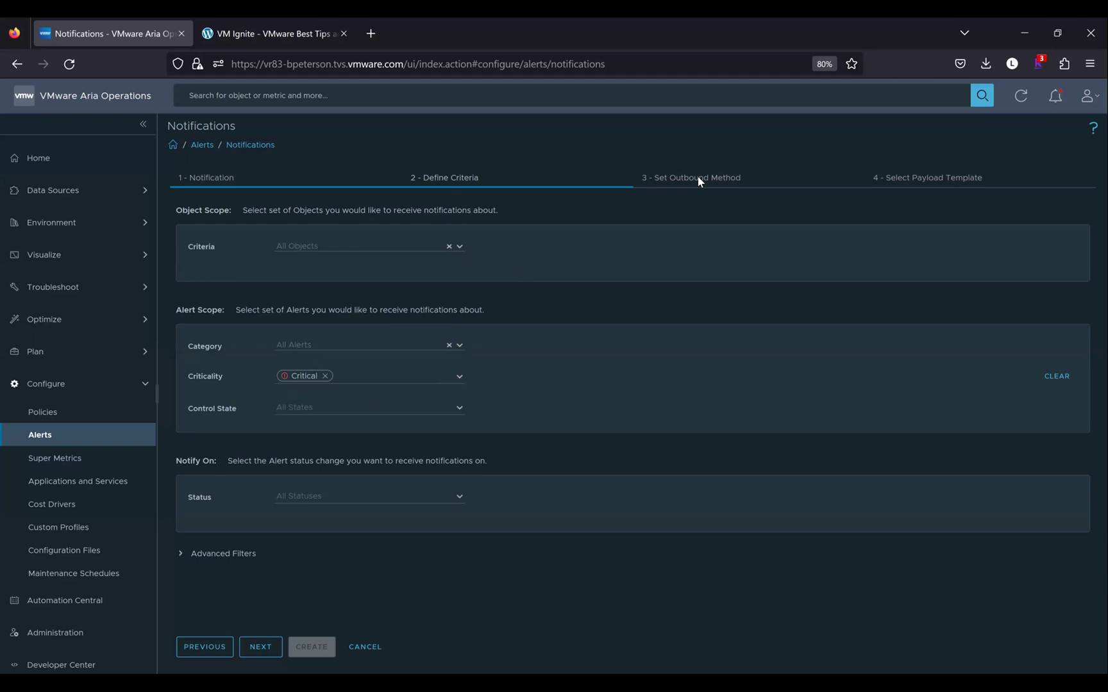
pyautogui.click(459, 378)
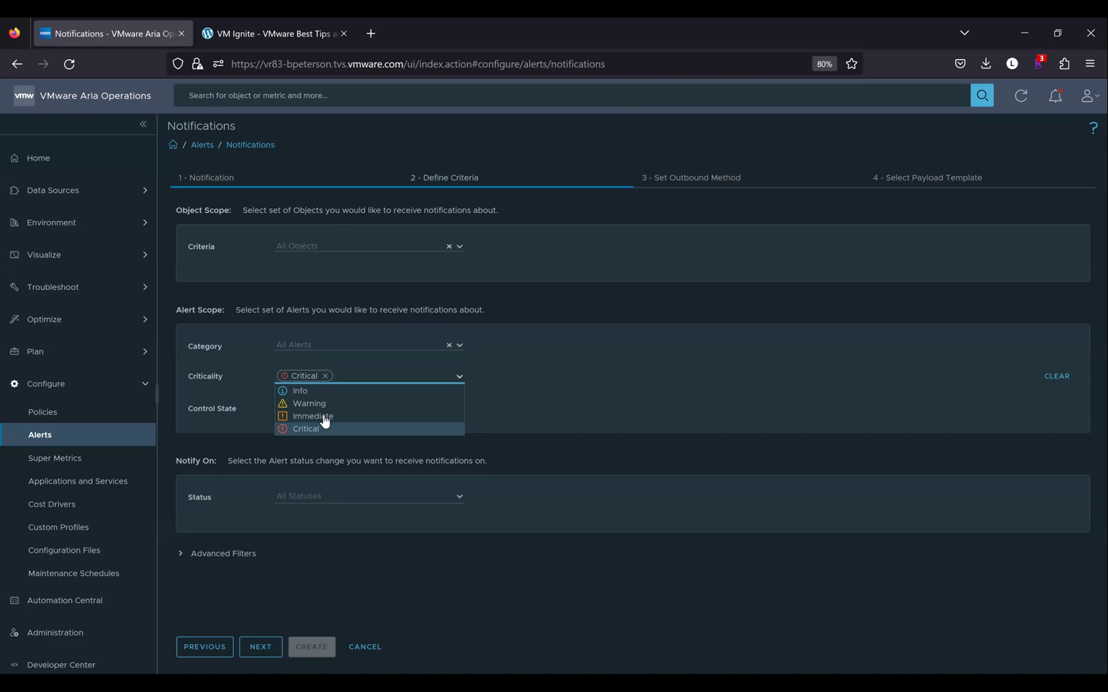
pyautogui.click(322, 418)
pyautogui.click(546, 405)
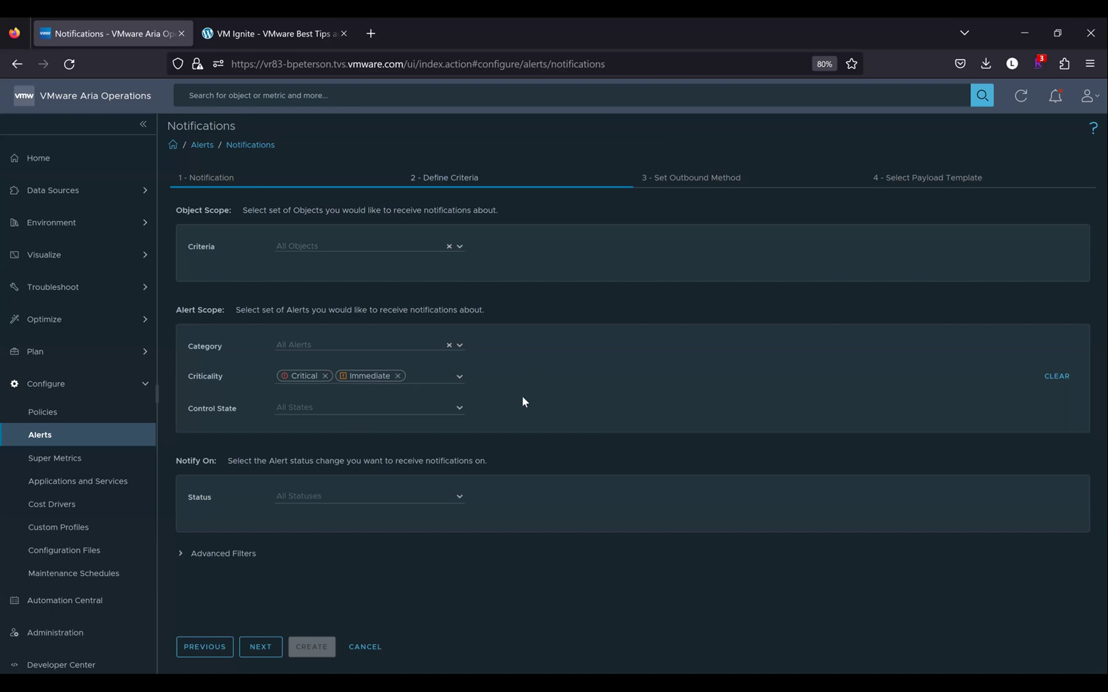
# Clear the Critical and Immediate chips and scope objects to Object Type Virtual Machine
pyautogui.click(398, 376)
pyautogui.click(326, 375)
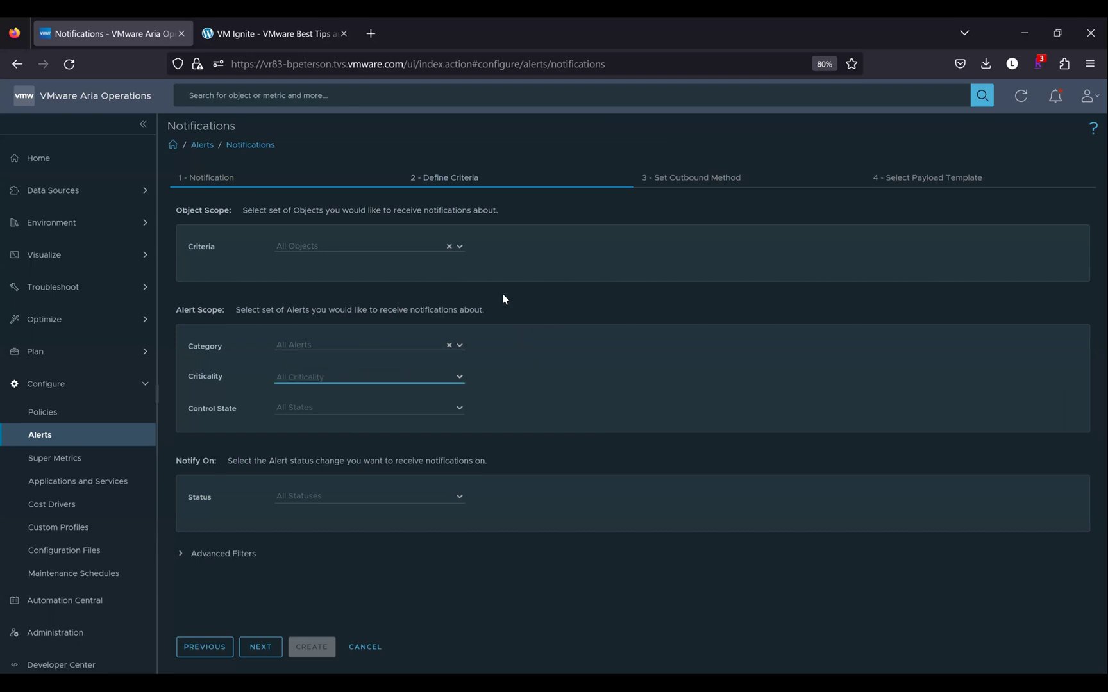
pyautogui.click(460, 247)
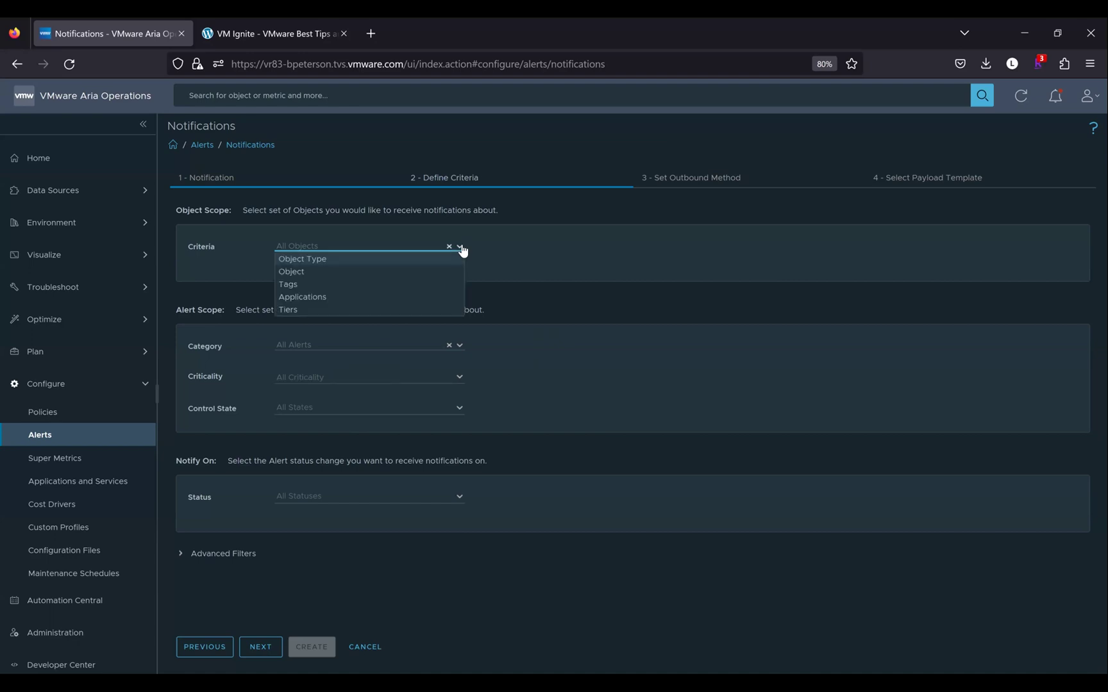
pyautogui.click(411, 257)
pyautogui.click(509, 246)
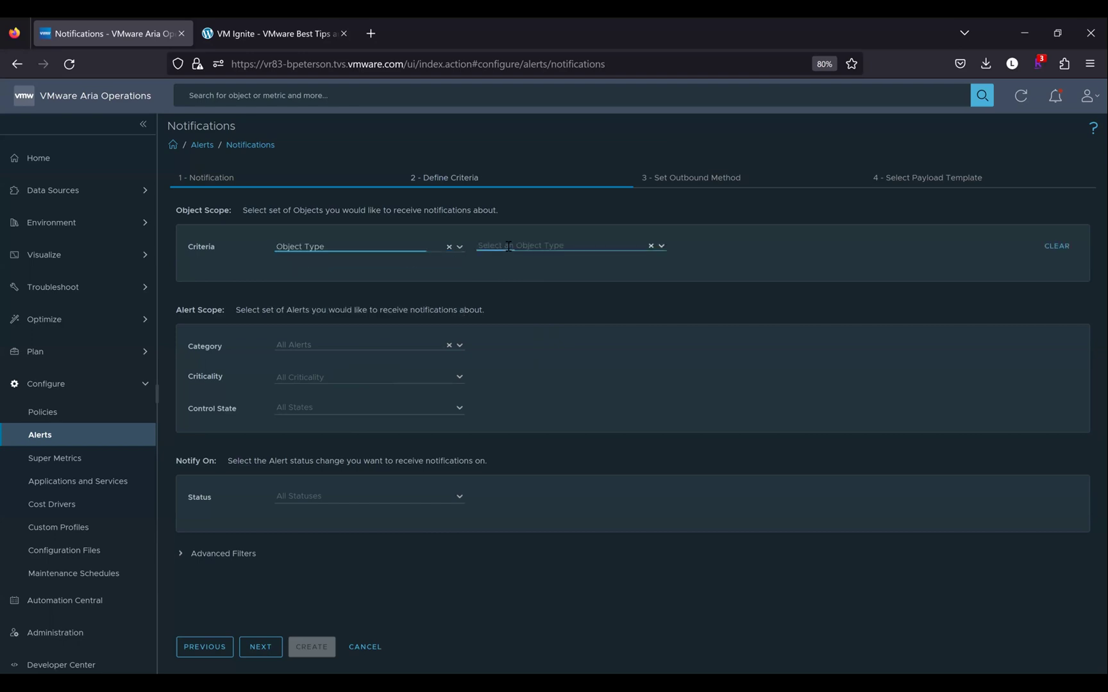
pyautogui.write('virtual')
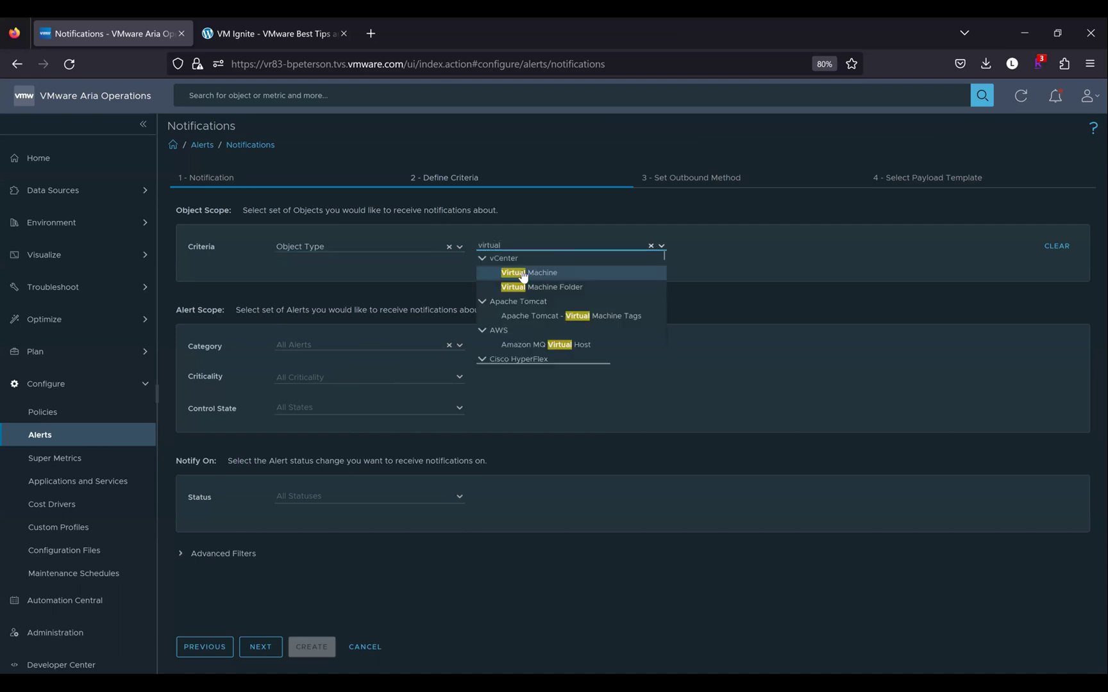
pyautogui.click(522, 274)
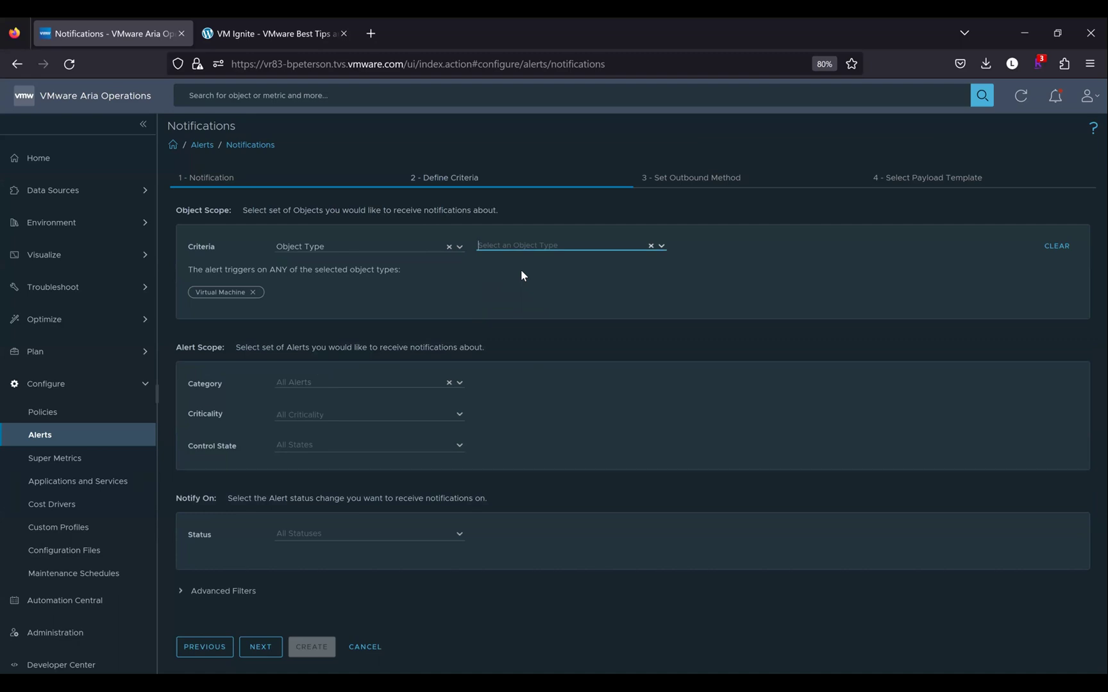
# Set the alert Category to Alert Definition
pyautogui.click(462, 384)
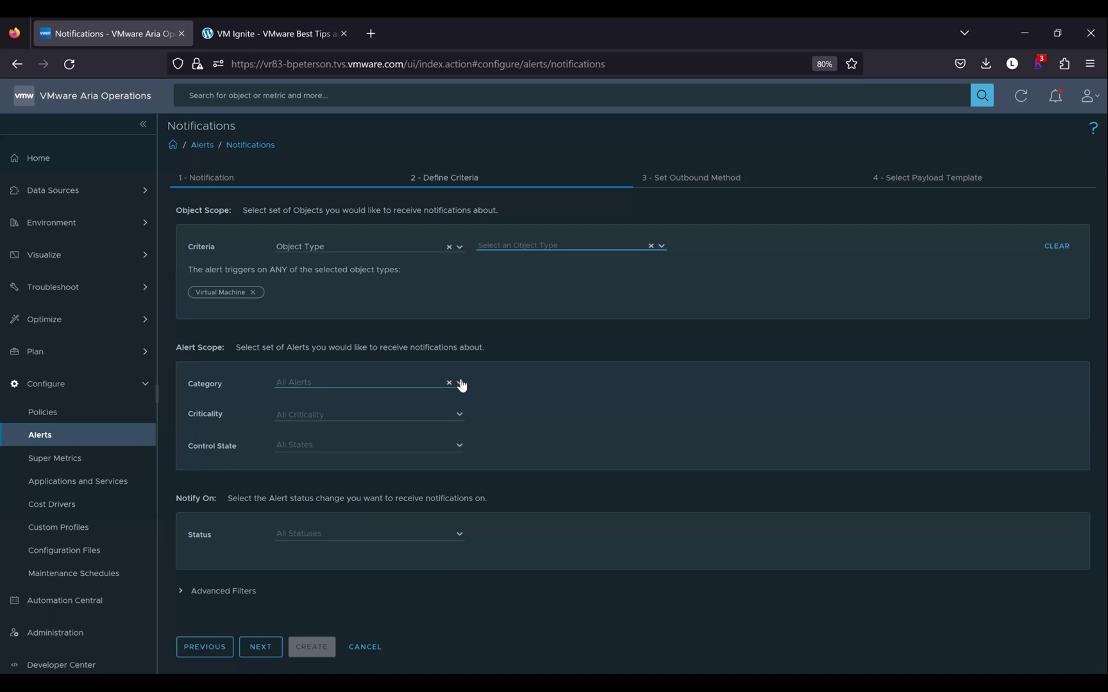
pyautogui.click(461, 385)
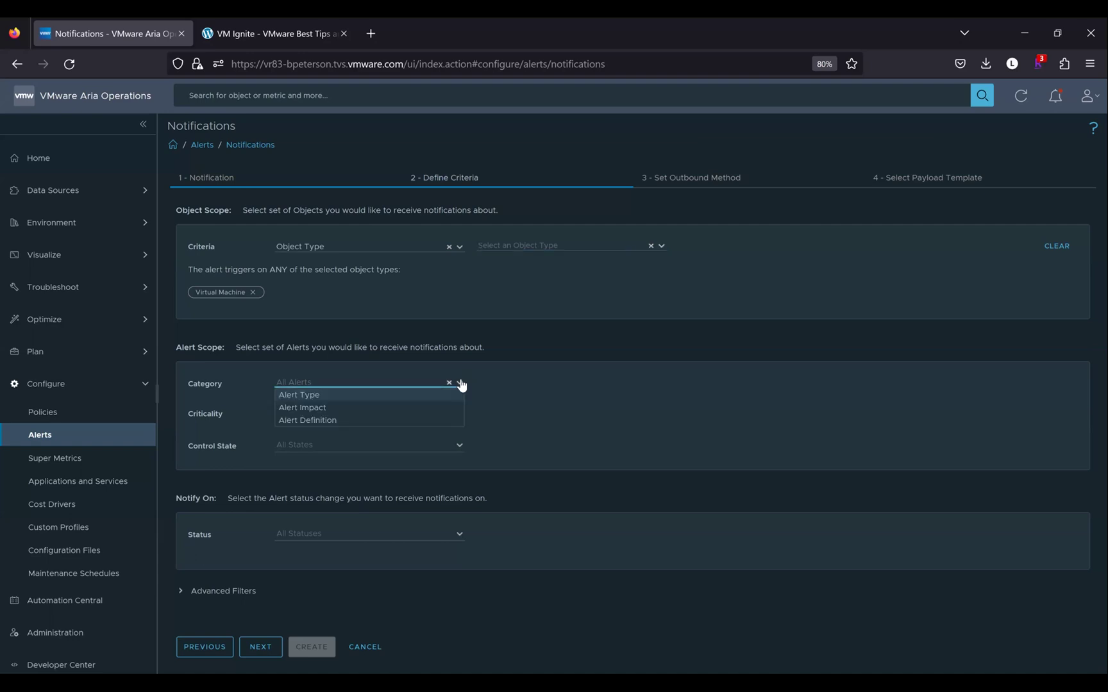
pyautogui.click(331, 420)
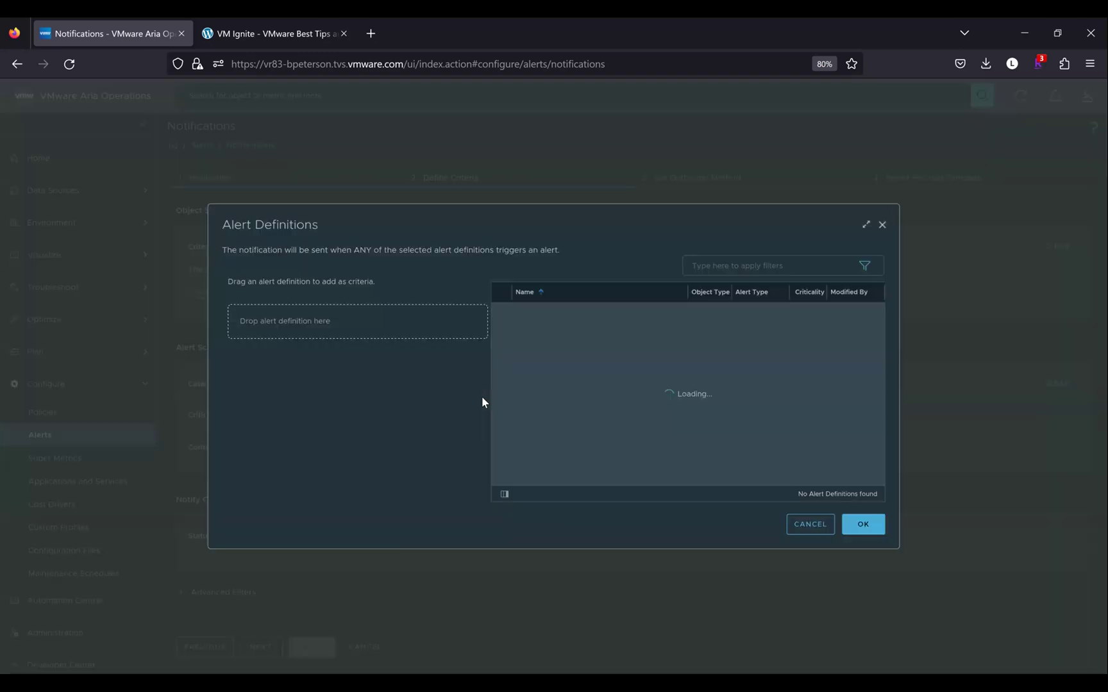
# Filter by 'vmignite', add Guest File System < 2GB Free and VM is high in CPU/MEM, then clear the filter
pyautogui.click(725, 265)
pyautogui.write('vmignite')
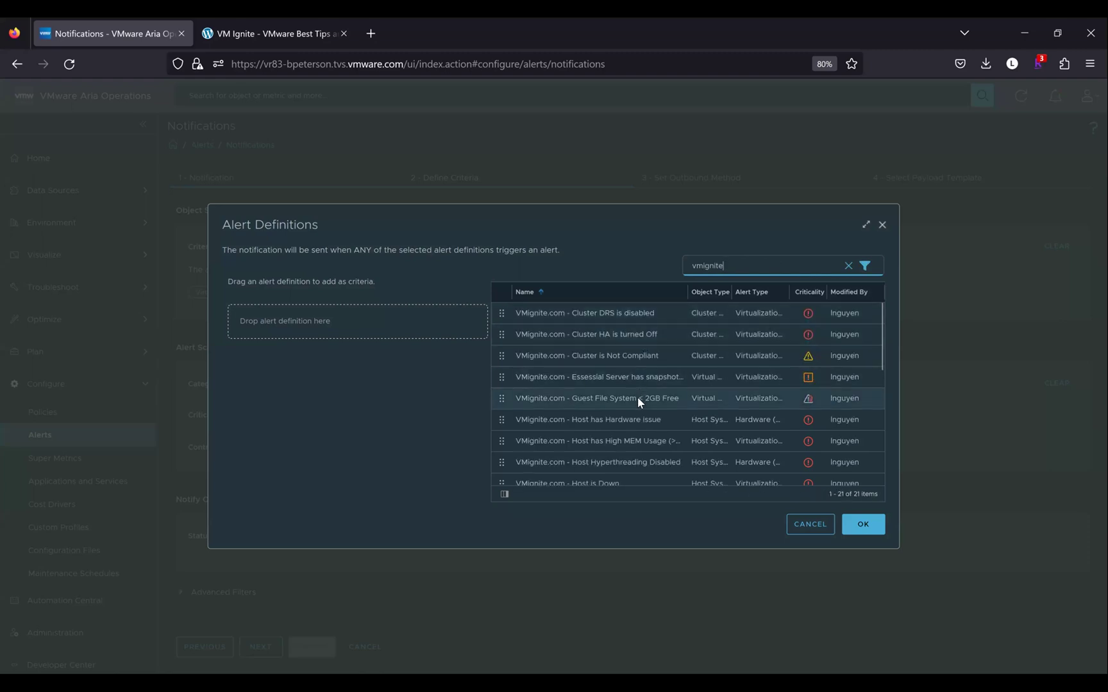
pyautogui.moveTo(534, 398); pyautogui.dragTo(383, 338)
pyautogui.scroll(-2, 563, 406)
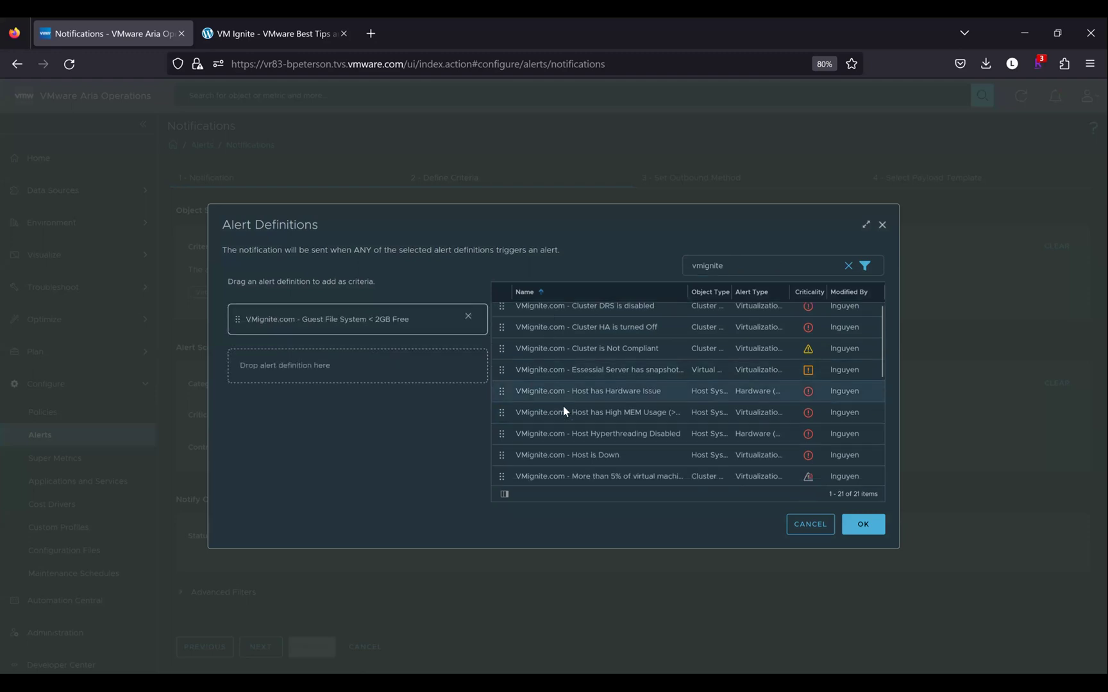
pyautogui.scroll(-4, 563, 406)
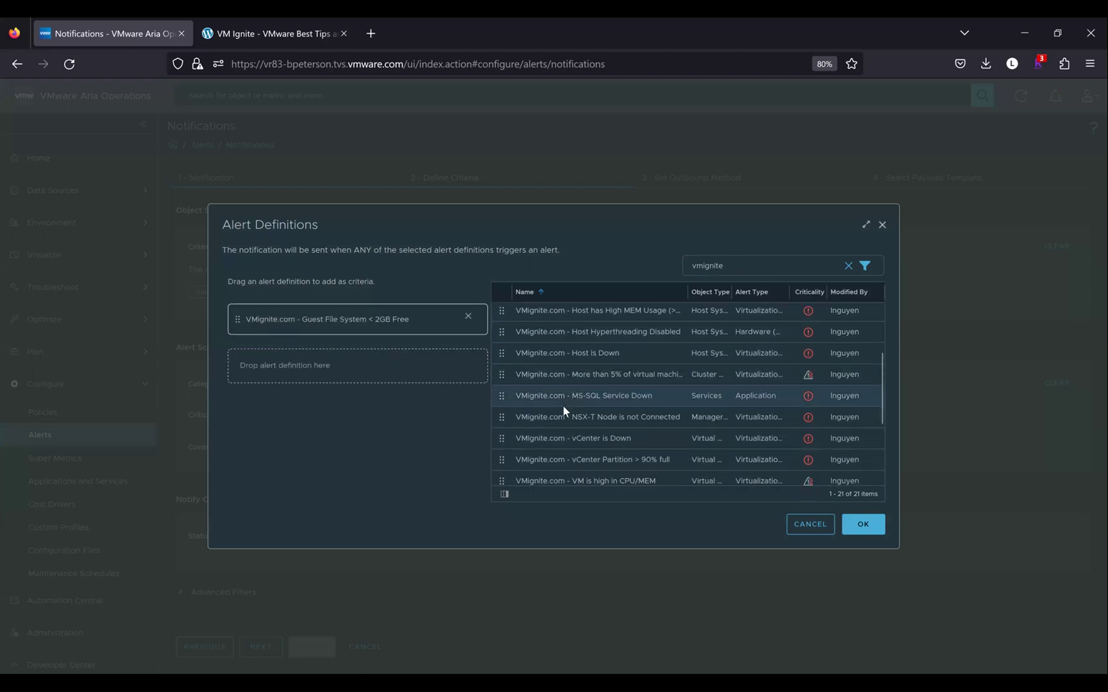
pyautogui.scroll(-1, 563, 410)
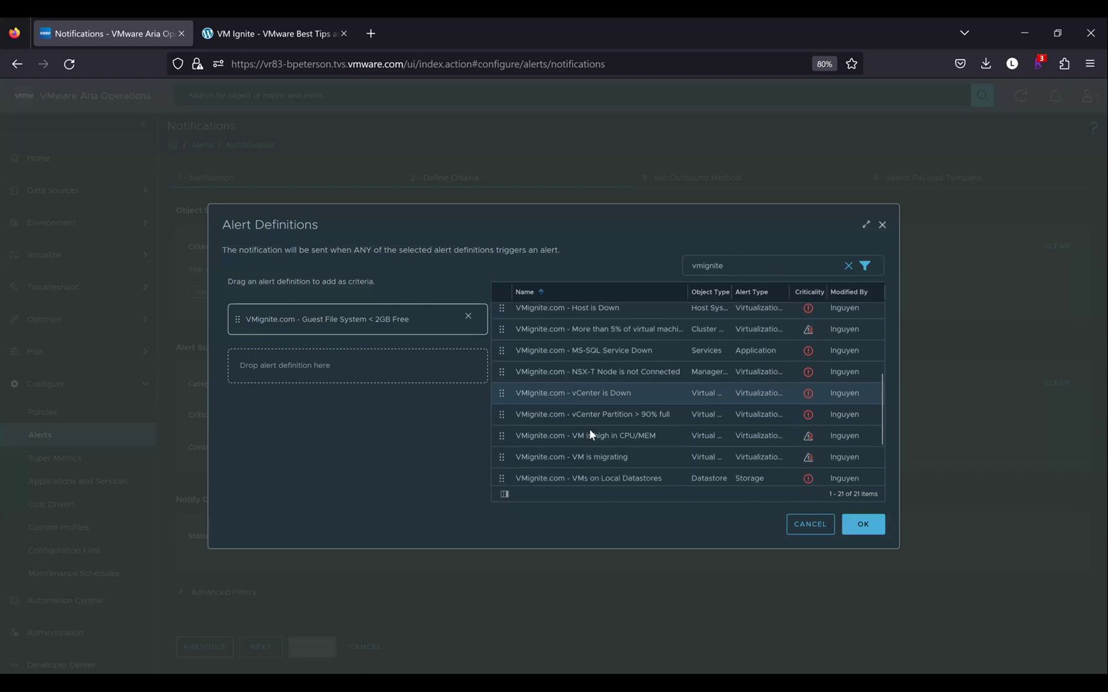
pyautogui.moveTo(362, 365); pyautogui.dragTo(361, 367)
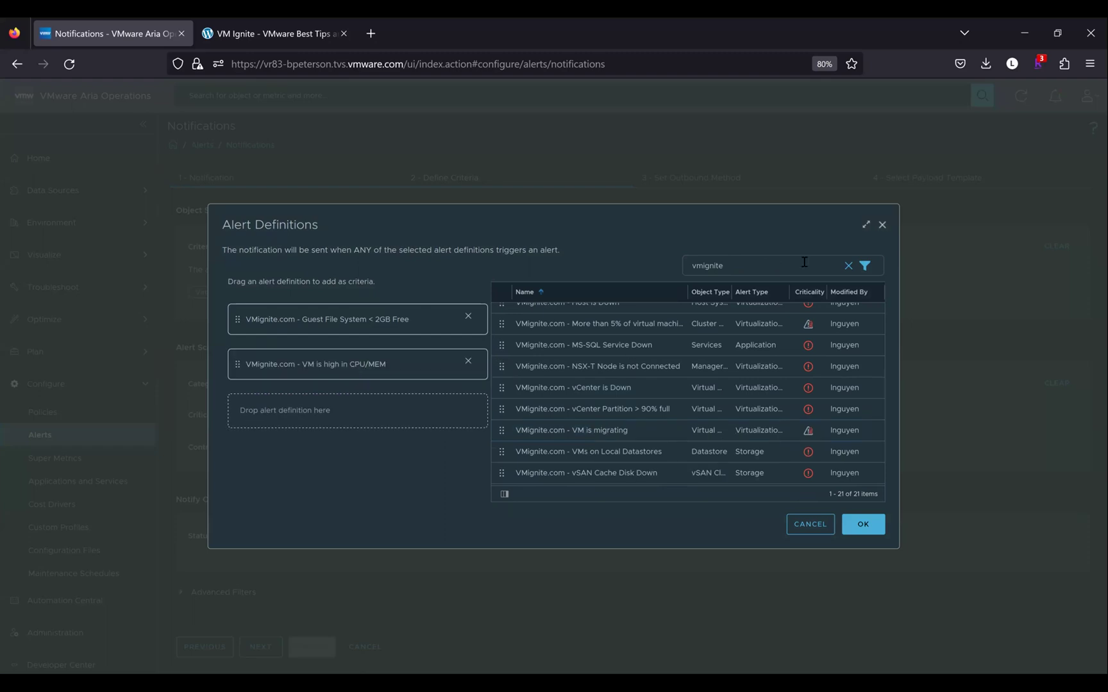
pyautogui.click(847, 261)
pyautogui.click(848, 264)
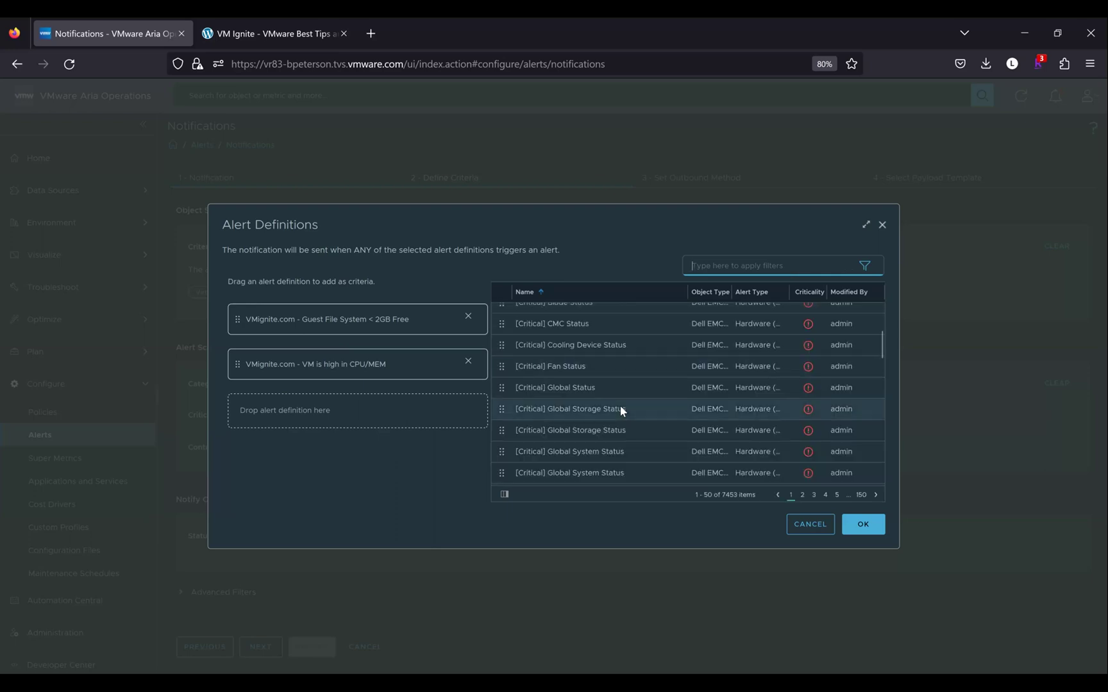
# Filter the alert definitions list by 'contention'
pyautogui.scroll(-3, 620, 409)
pyautogui.scroll(-10, 620, 404)
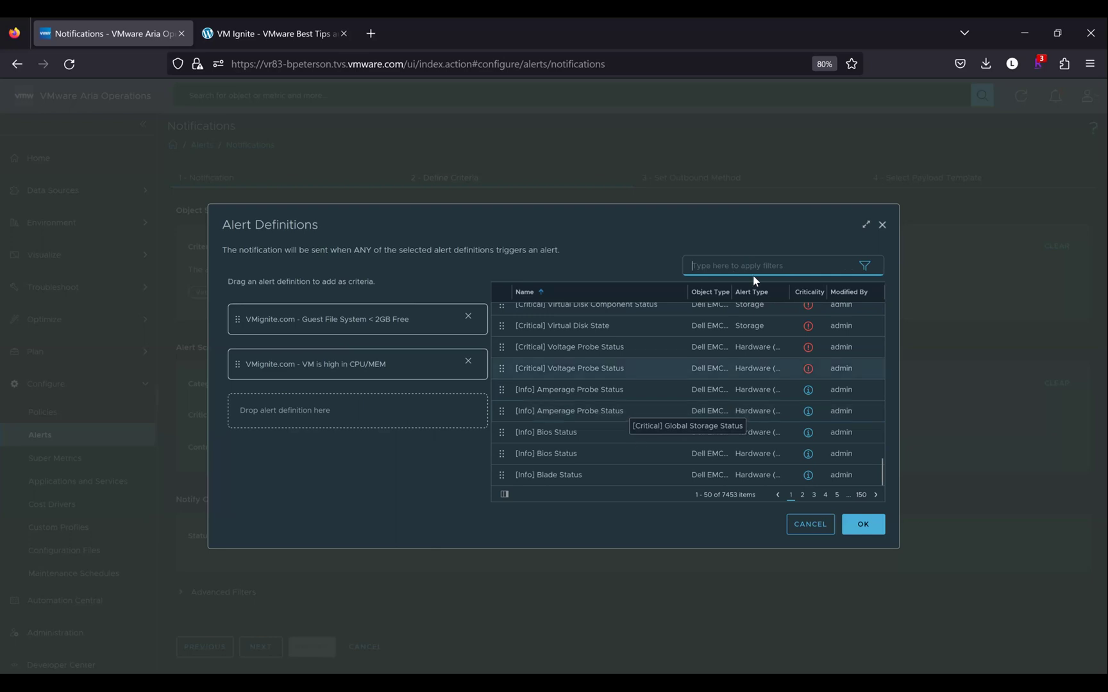
pyautogui.click(738, 266)
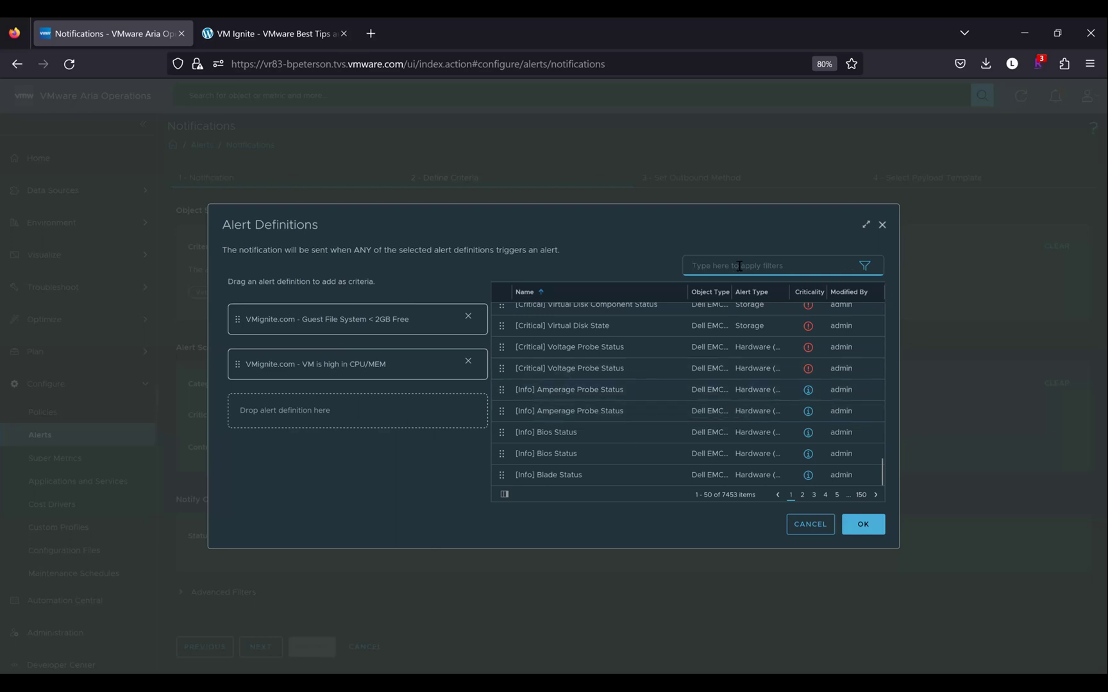
pyautogui.write('con')
pyautogui.press('BackSpace')
pyautogui.press('BackSpace')
pyautogui.press('BackSpace')
pyautogui.write('contention')
pyautogui.press('Return')
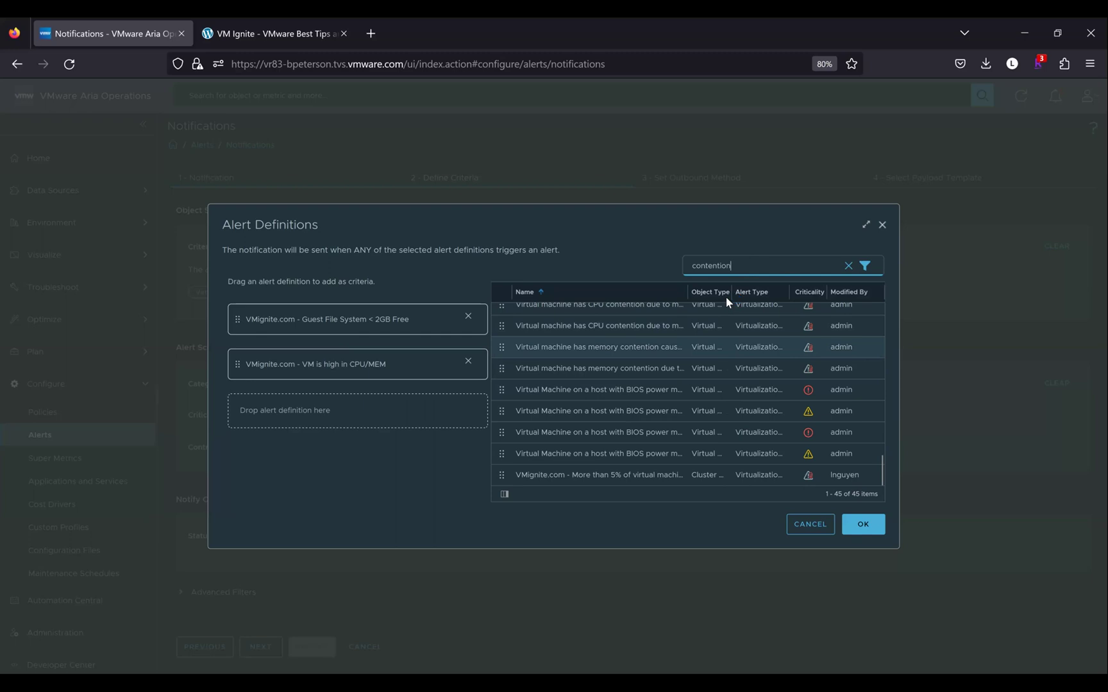
# Add the BIOS power management and standalone host CPU contention definitions, then clear the filter
pyautogui.moveTo(729, 291); pyautogui.dragTo(759, 293)
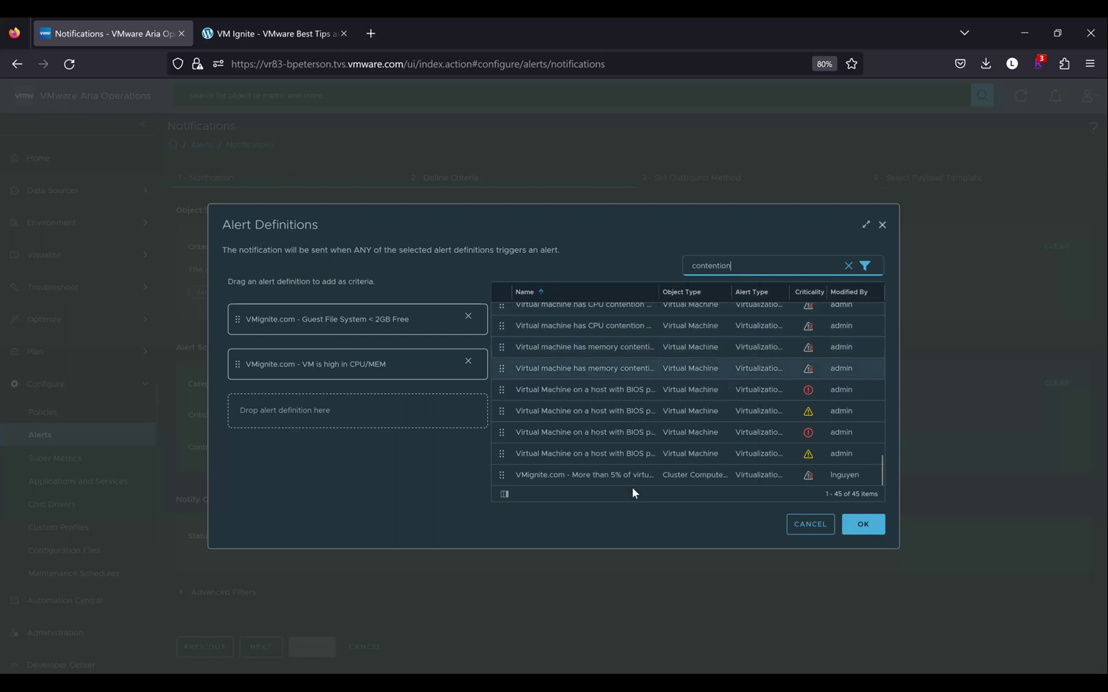
pyautogui.moveTo(581, 467); pyautogui.dragTo(370, 411)
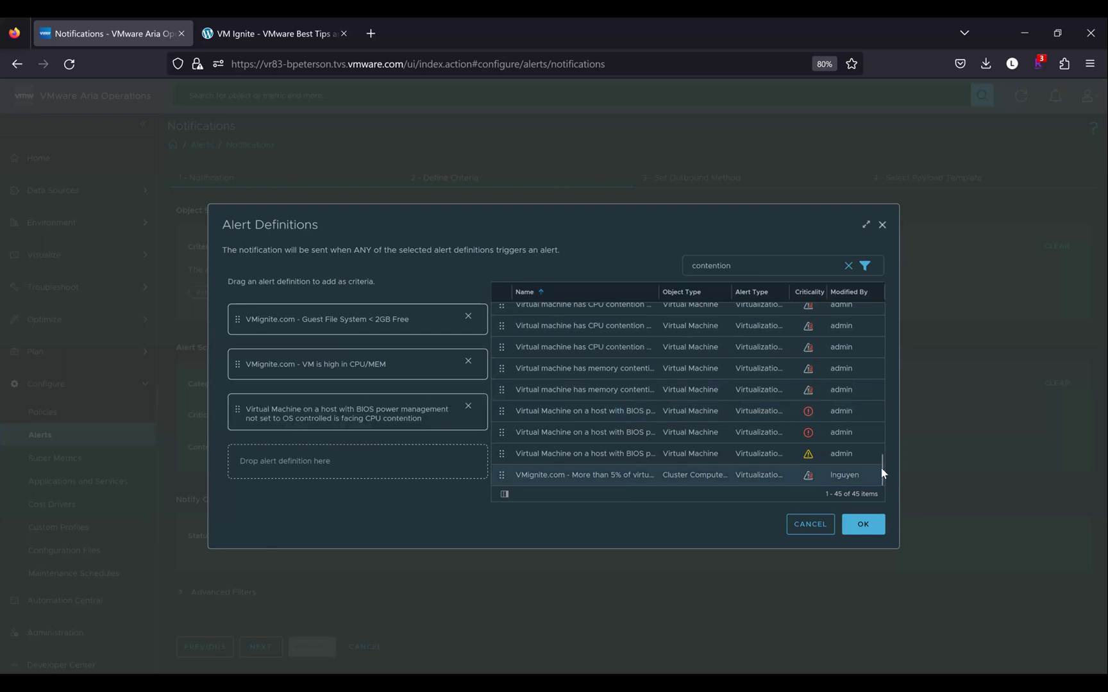
pyautogui.scroll(5, 609, 329)
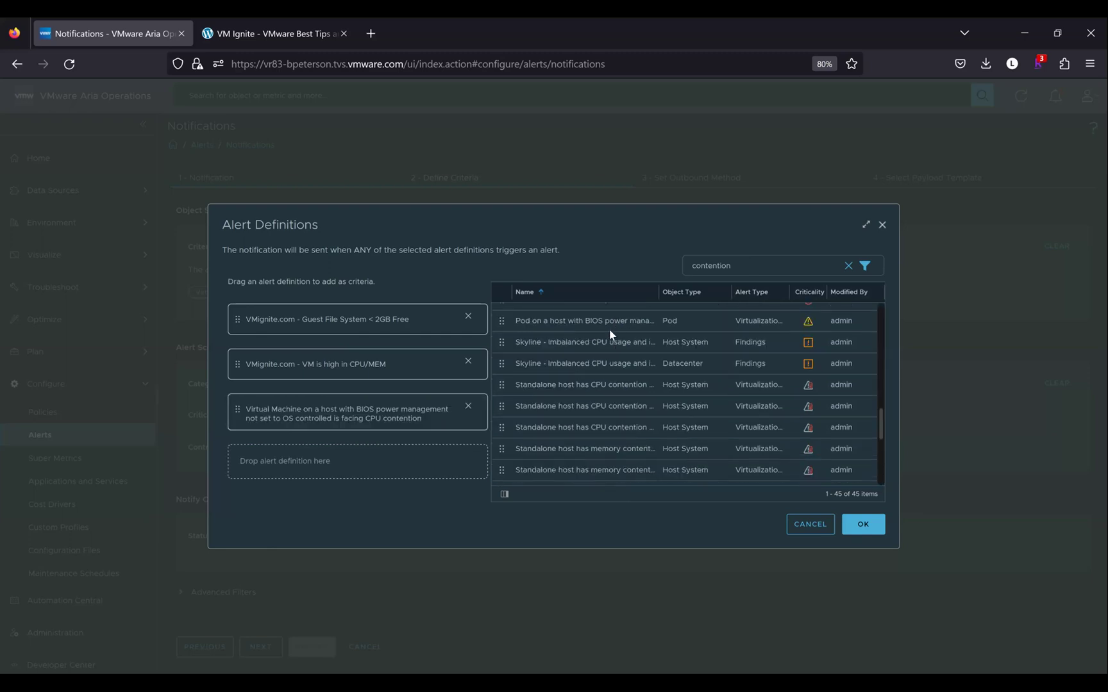
pyautogui.moveTo(595, 410); pyautogui.dragTo(369, 458)
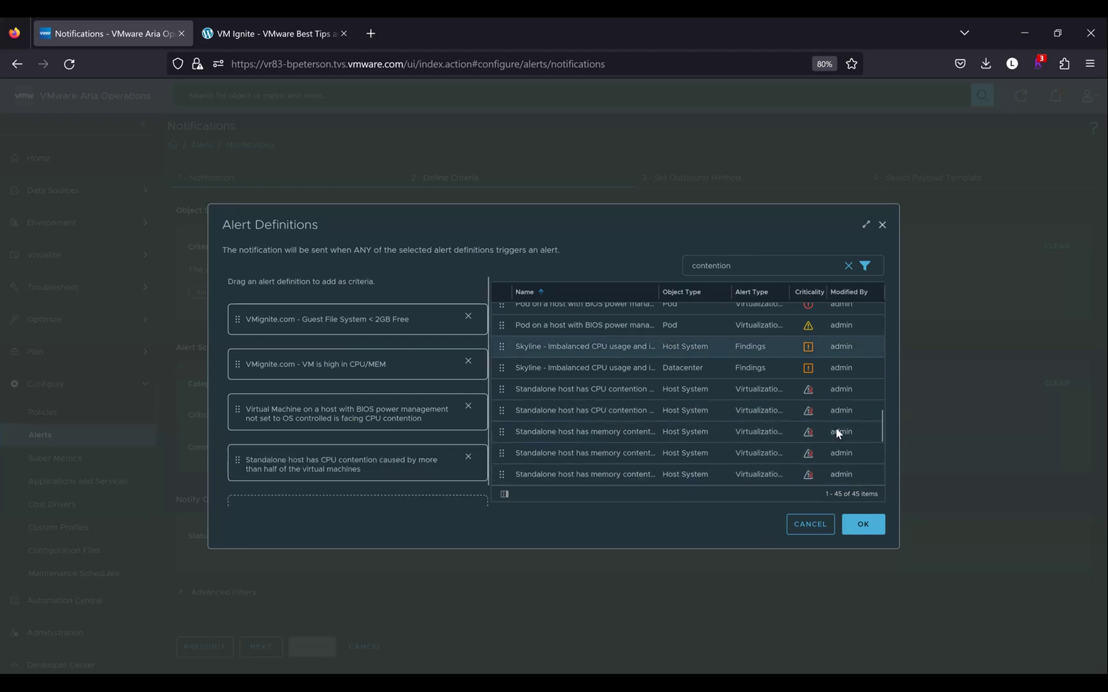
pyautogui.click(848, 265)
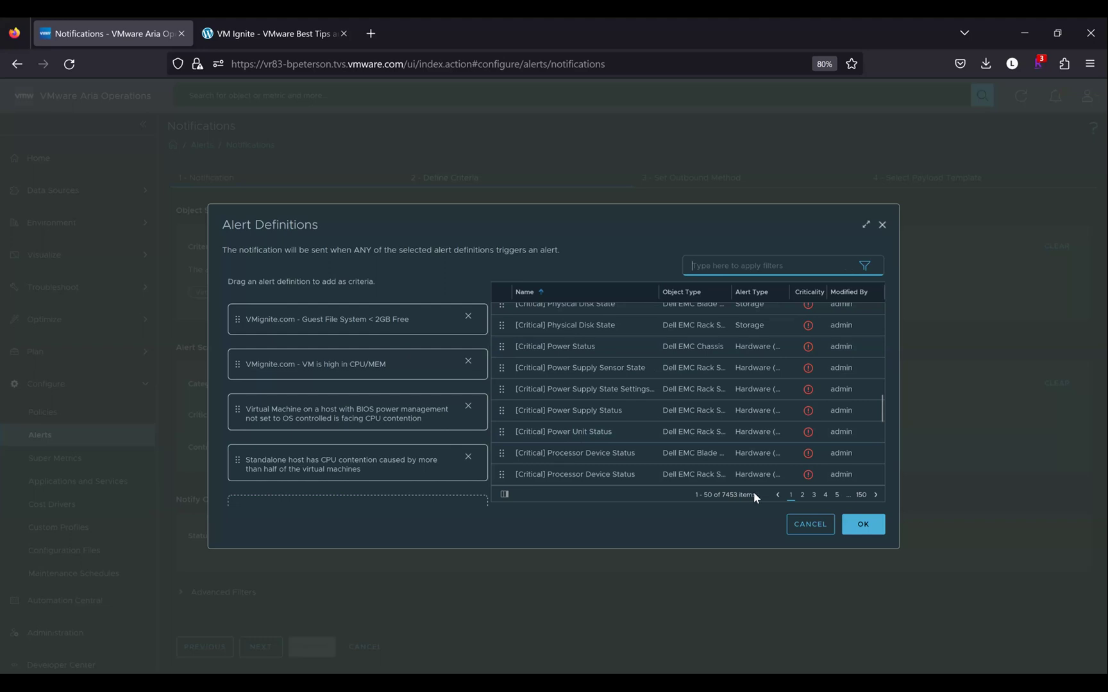
pyautogui.click(867, 525)
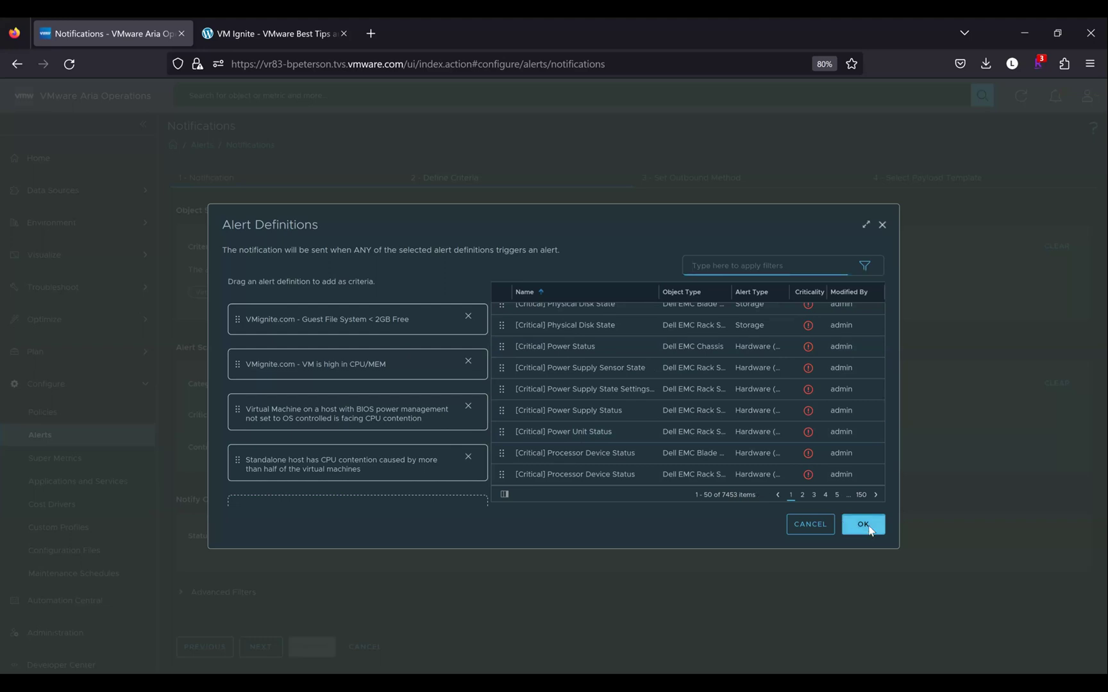
# Confirm the four alert definitions and set criticality to Critical and Immediate before continuing
pyautogui.click(868, 526)
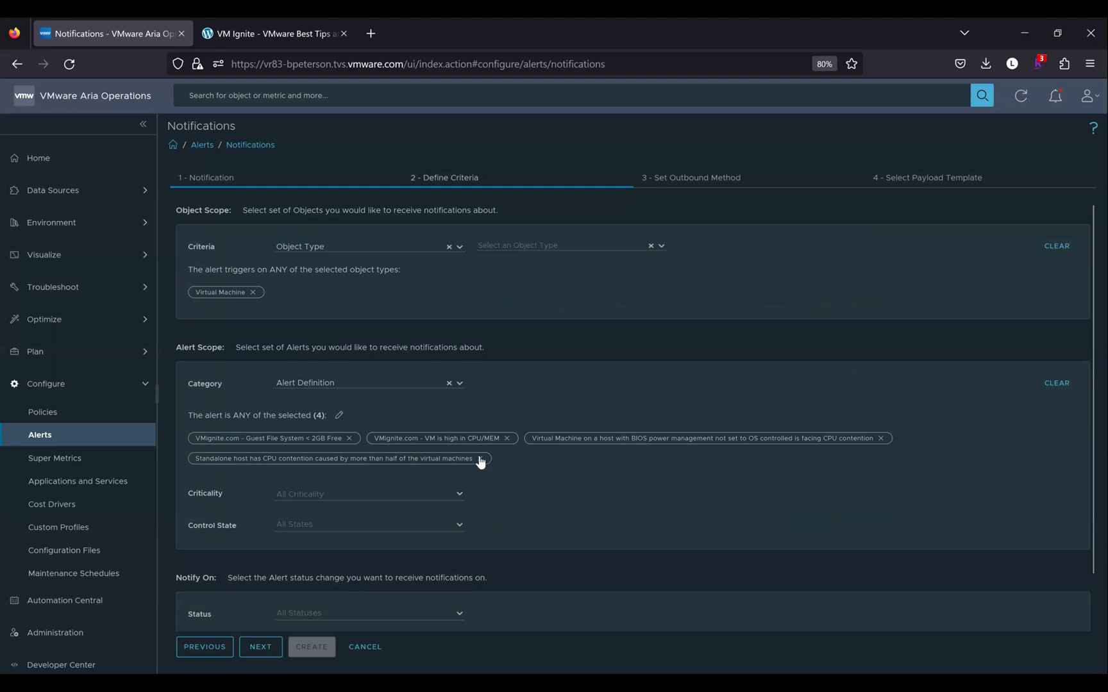
pyautogui.click(459, 495)
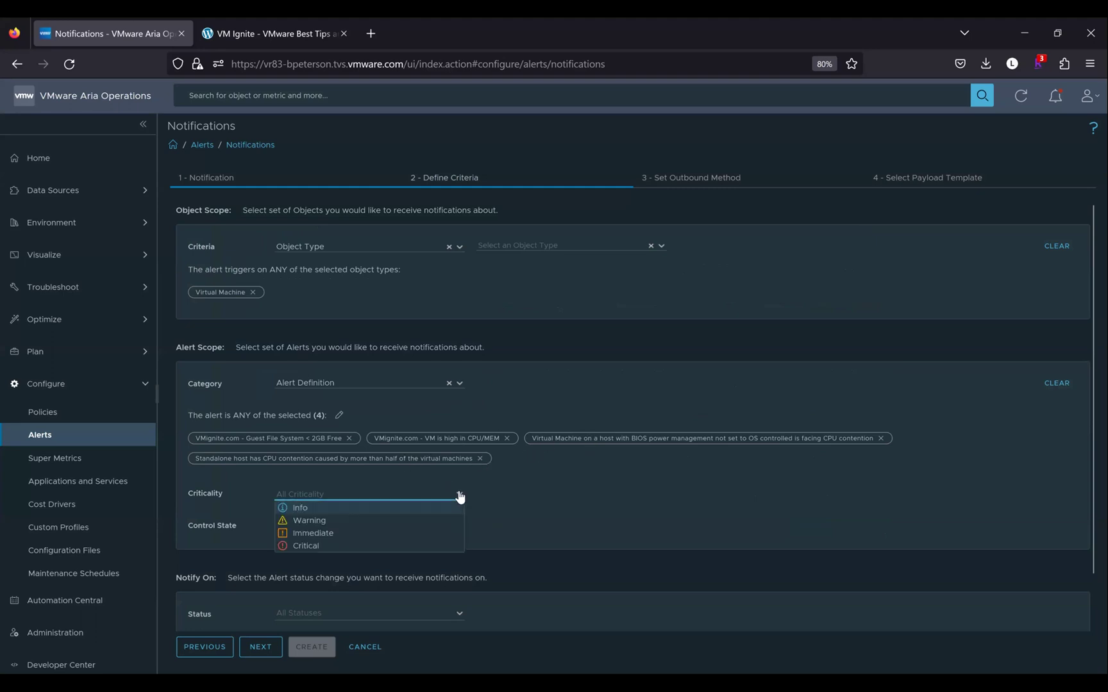
pyautogui.click(309, 547)
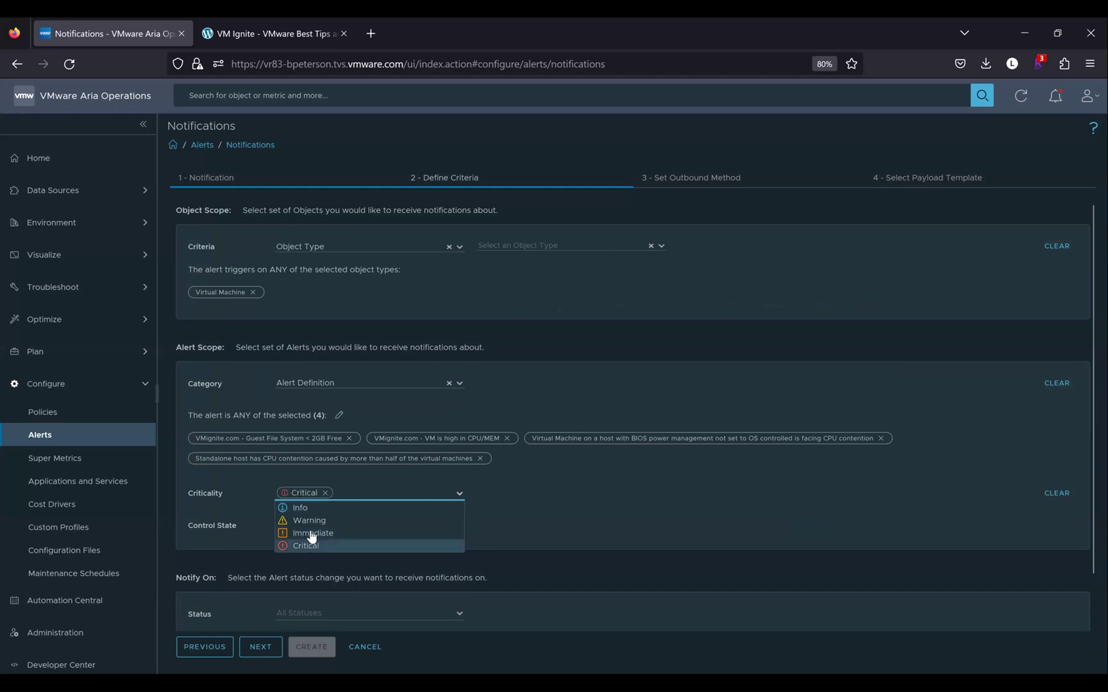
pyautogui.click(312, 534)
pyautogui.click(529, 520)
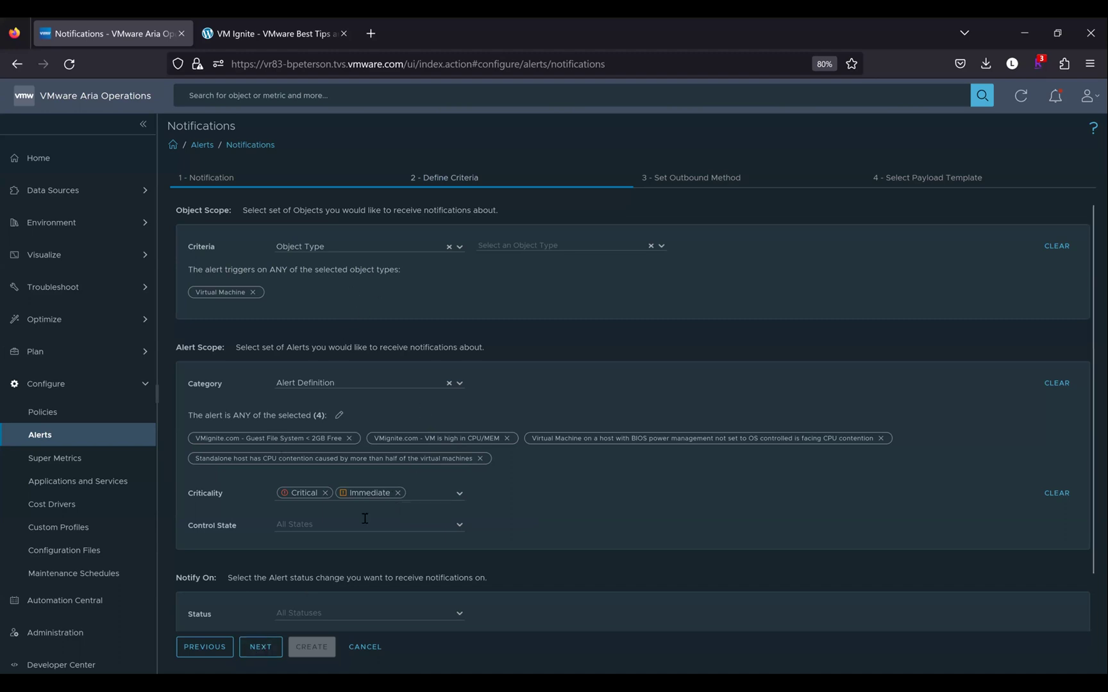
pyautogui.click(263, 650)
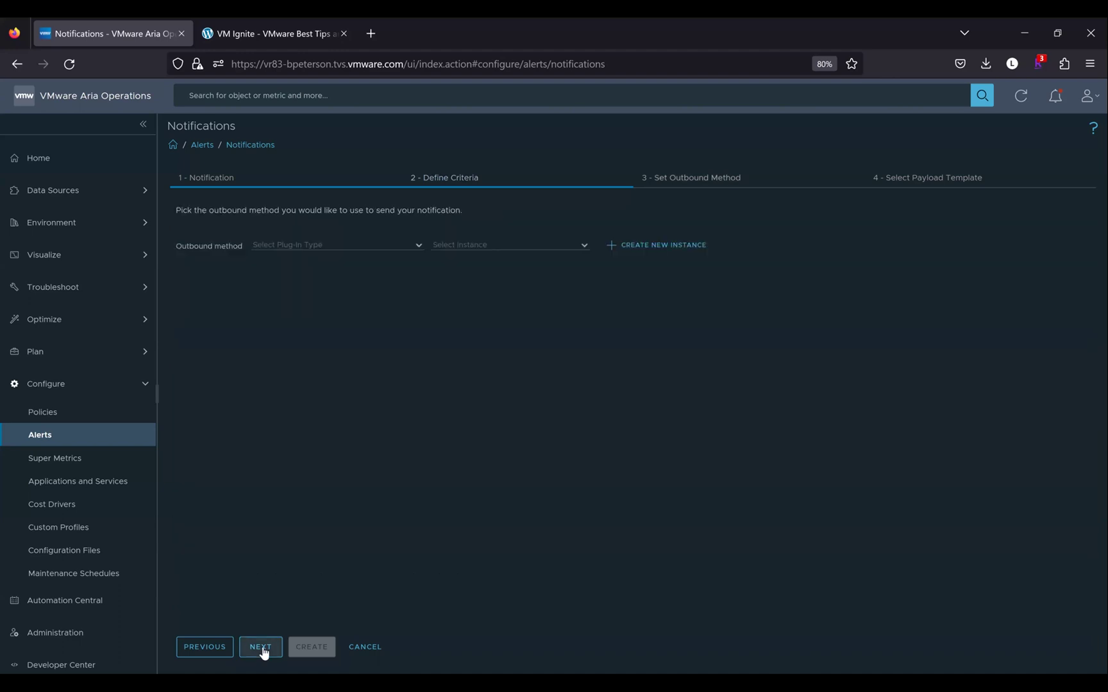
# Use the Standard Email Plugin type with the Email Notification Plugin instance, then continue to Payload Template
pyautogui.click(418, 246)
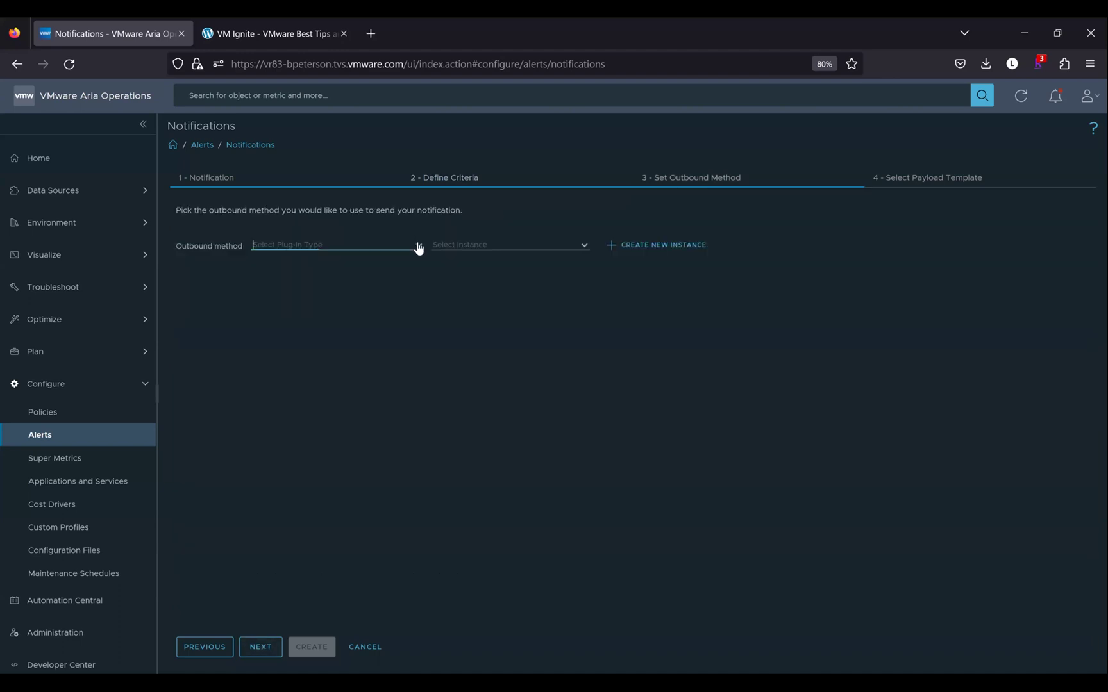
pyautogui.click(319, 284)
pyautogui.click(585, 249)
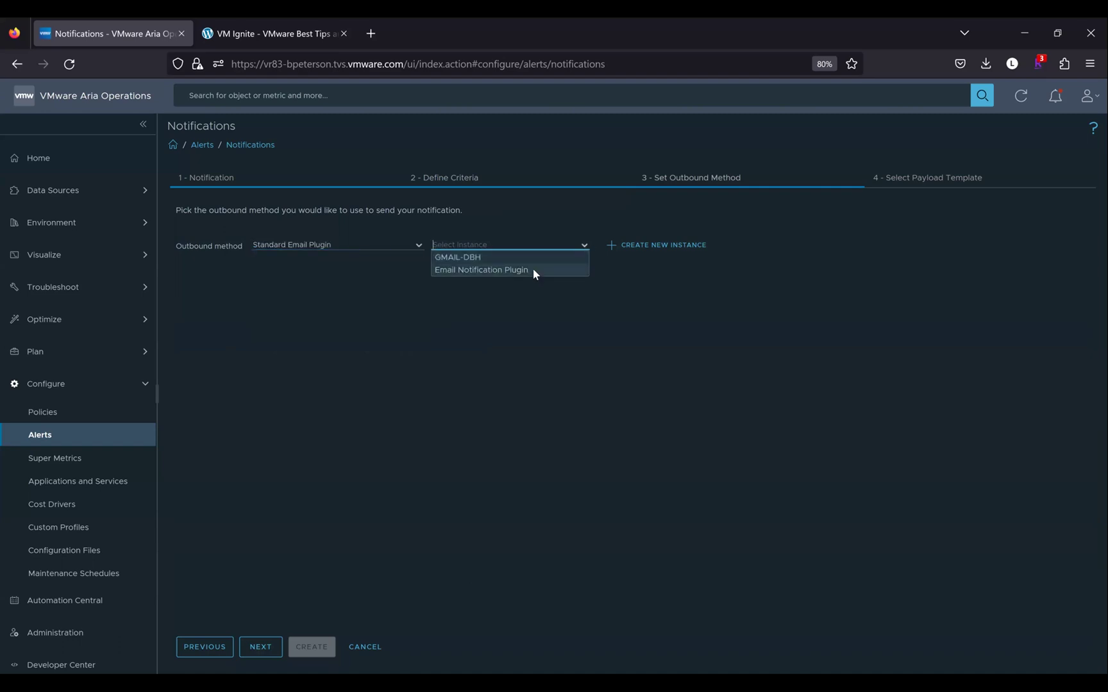
pyautogui.click(535, 272)
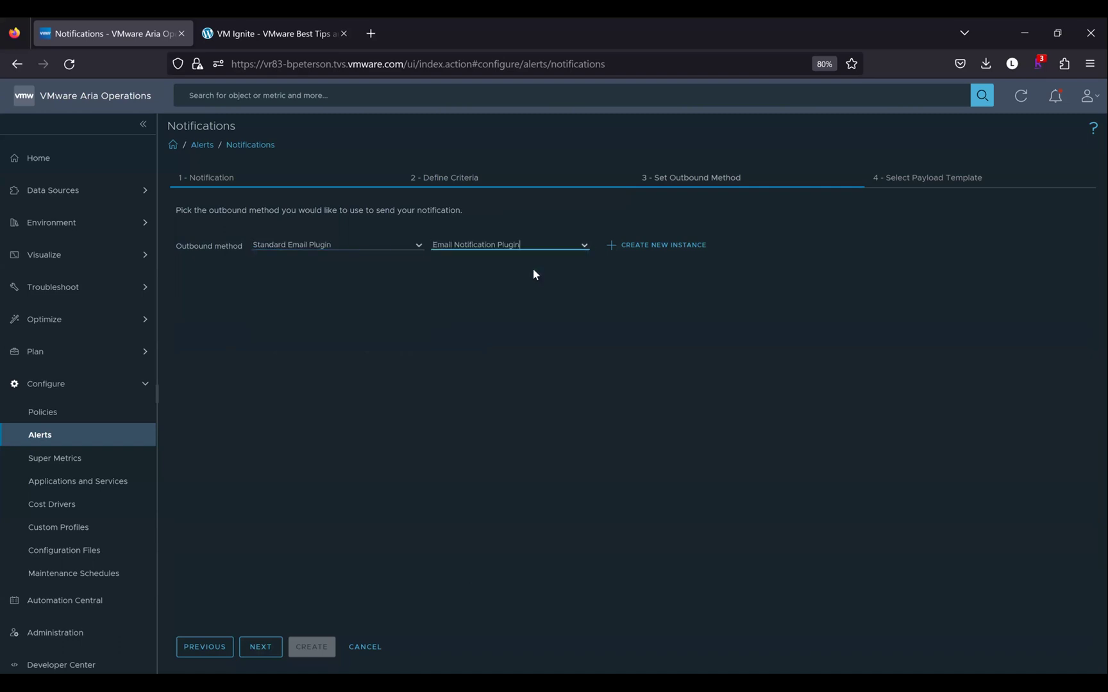
pyautogui.click(259, 648)
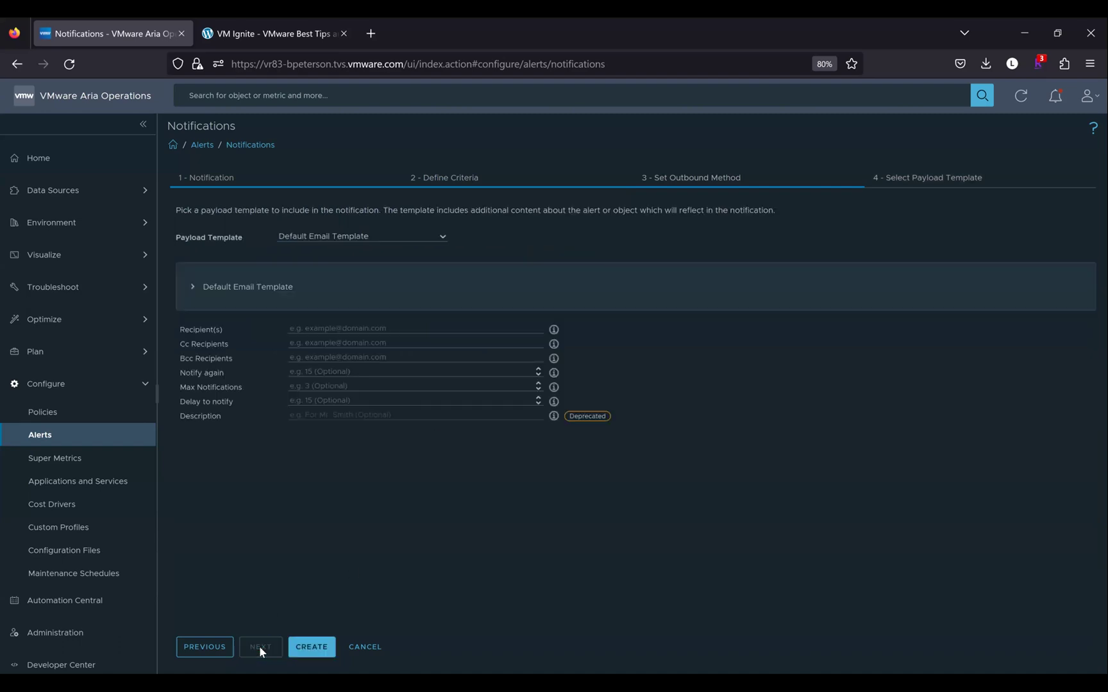
# Enter two recipient e-mail addresses, separated by a semicolon, in the Recipient(s) field
pyautogui.click(328, 328)
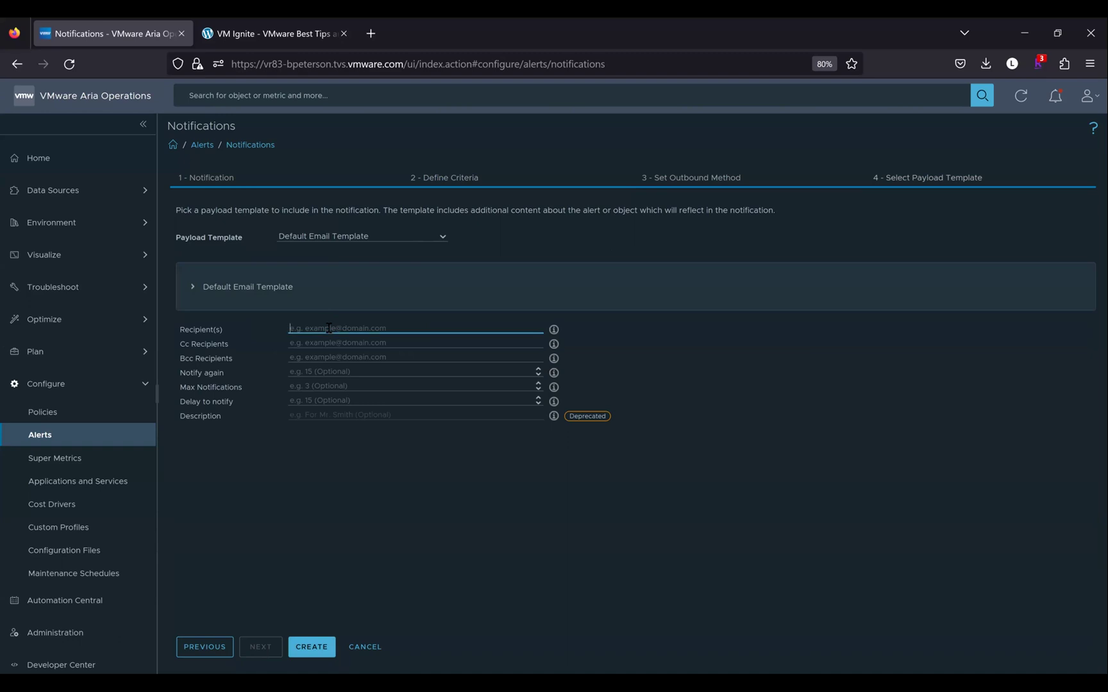
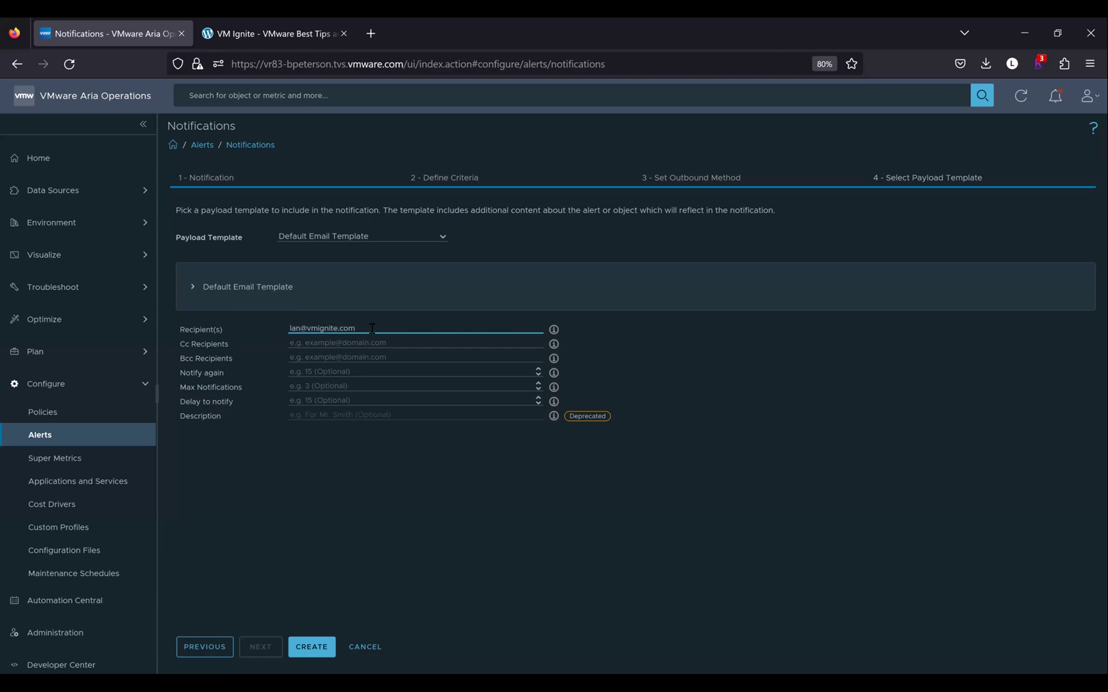
pyautogui.click(554, 330)
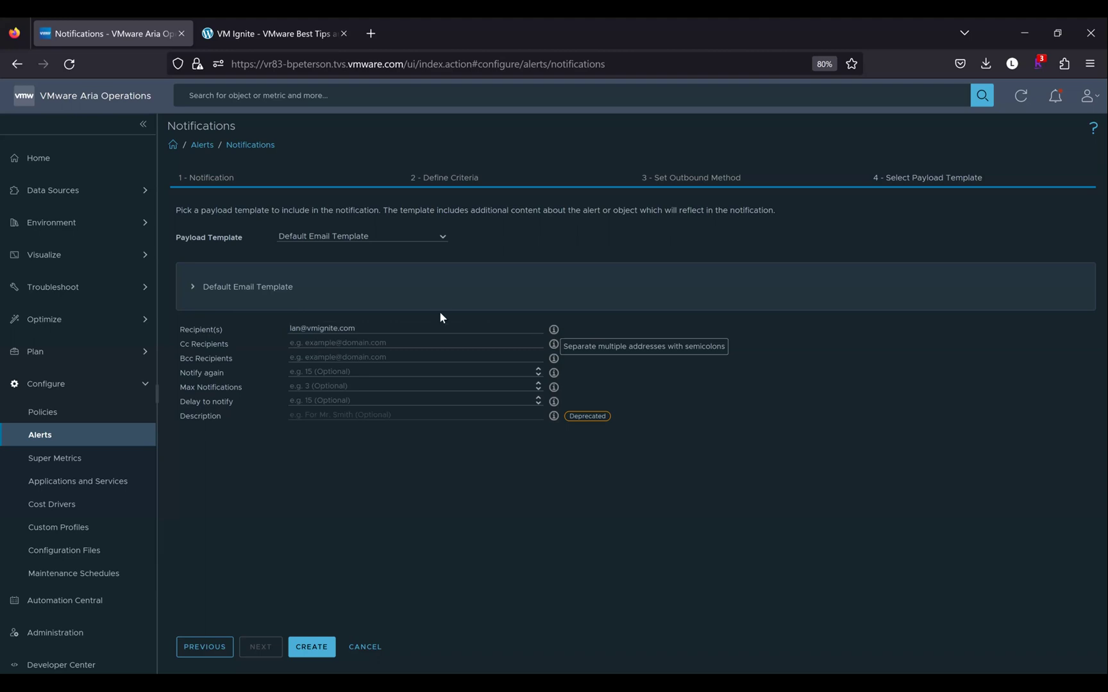
pyautogui.click(419, 326)
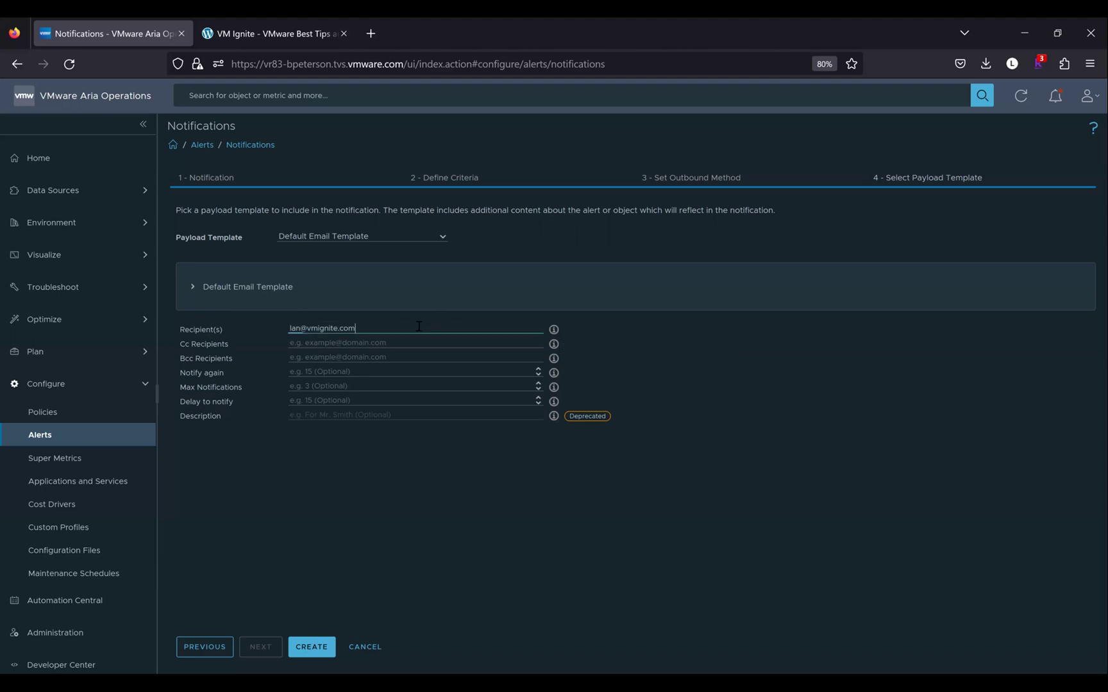
pyautogui.write(';')
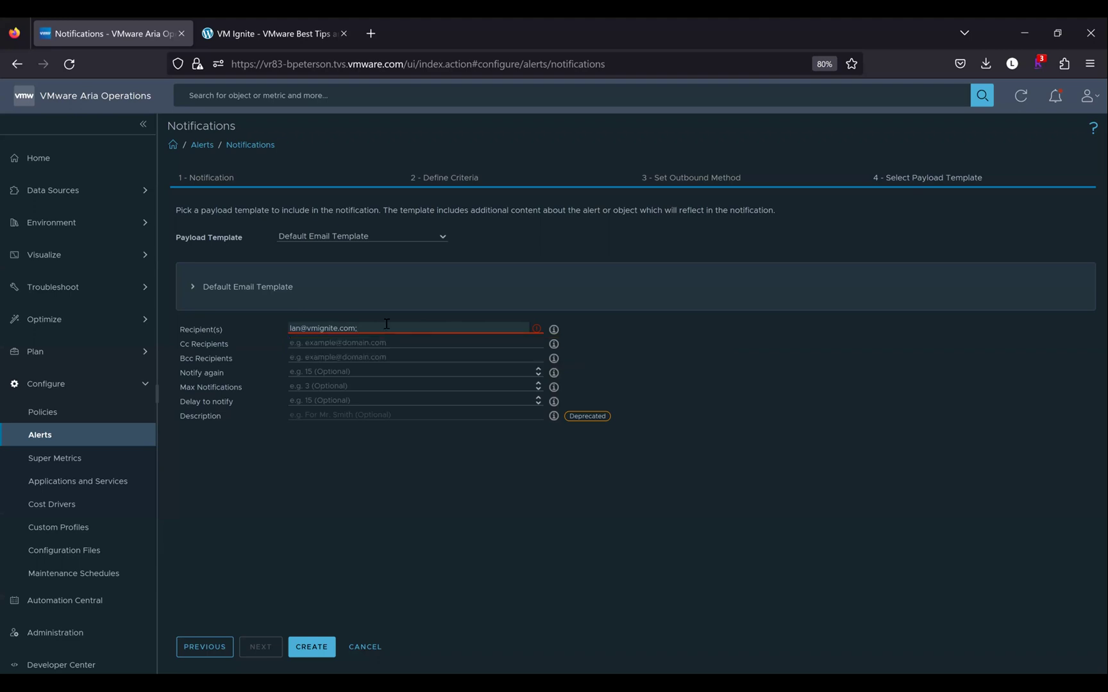
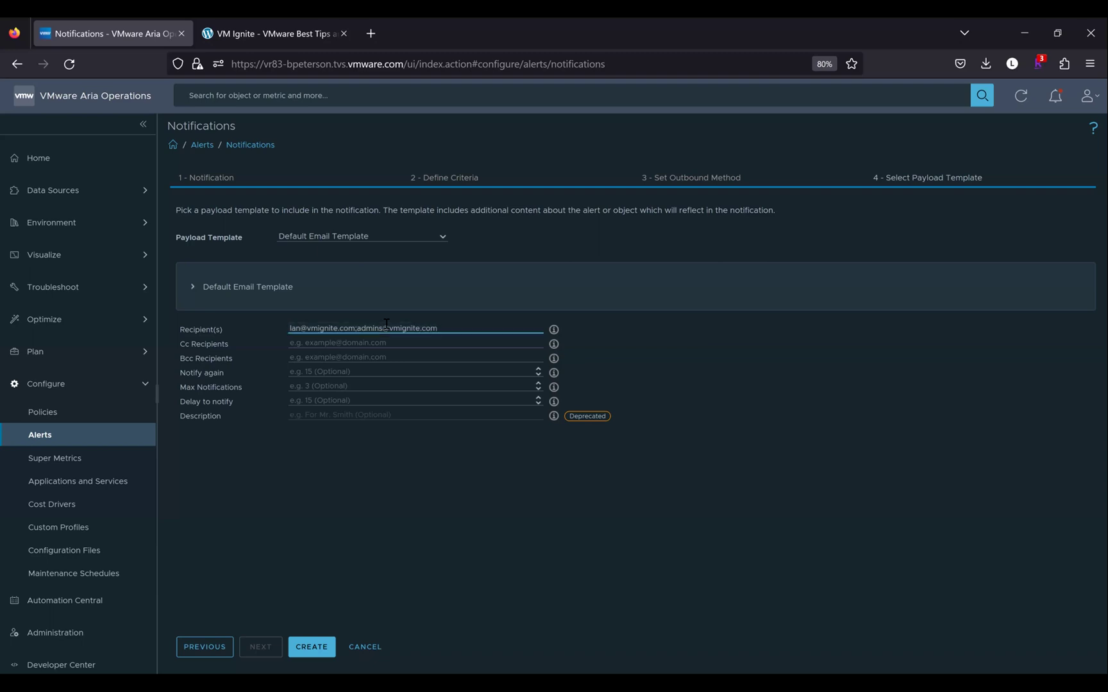
# Enter 20 for Notify again, leaving Max Notifications and Delay to notify blank
pyautogui.click(377, 346)
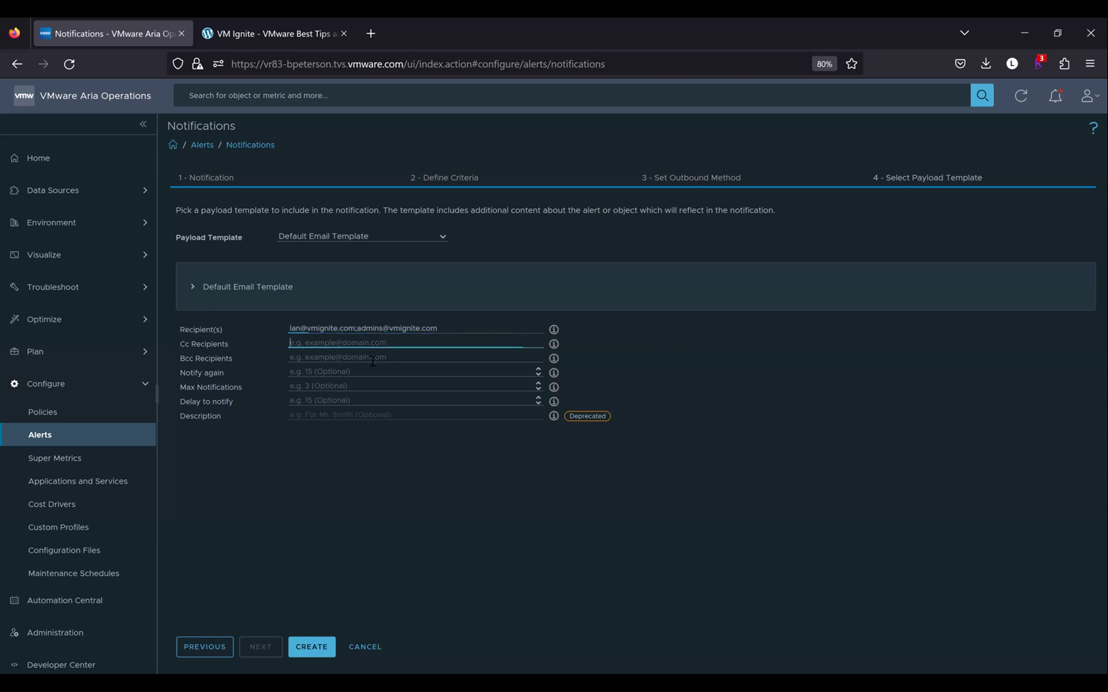
pyautogui.click(367, 369)
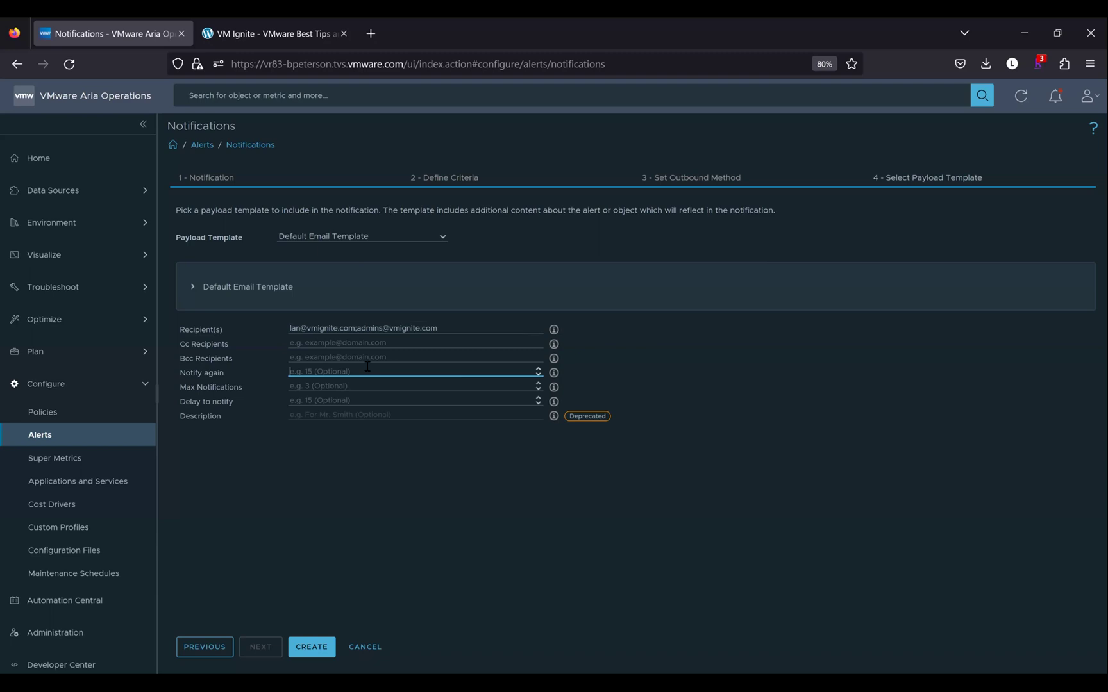
pyautogui.write('20')
pyautogui.click(327, 388)
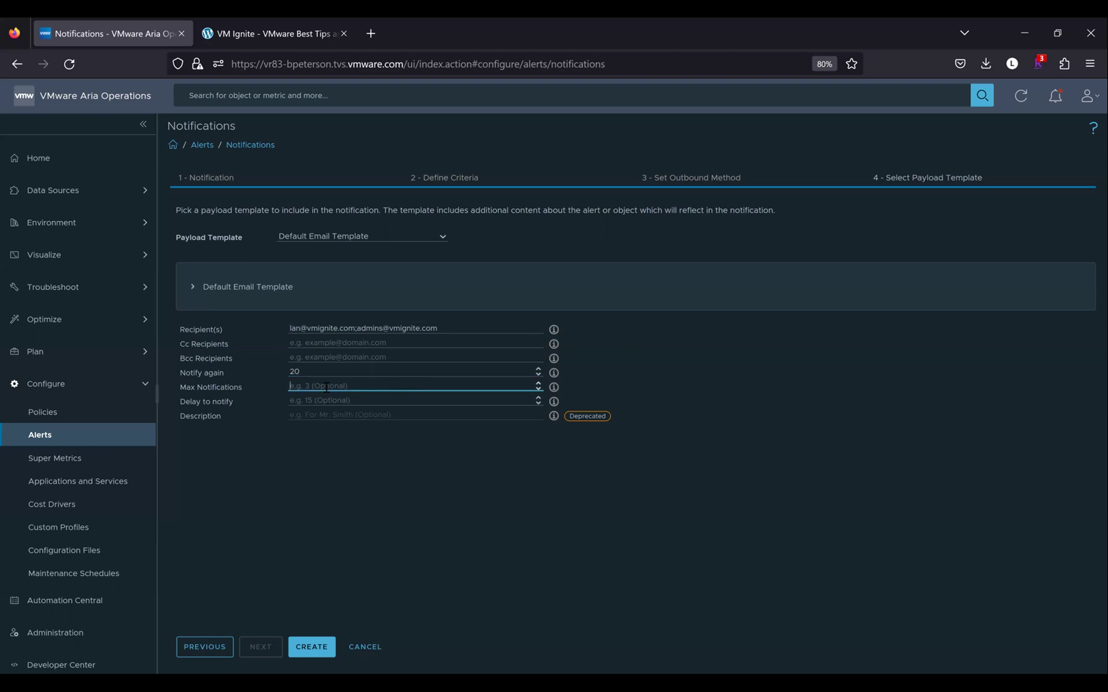
pyautogui.click(322, 401)
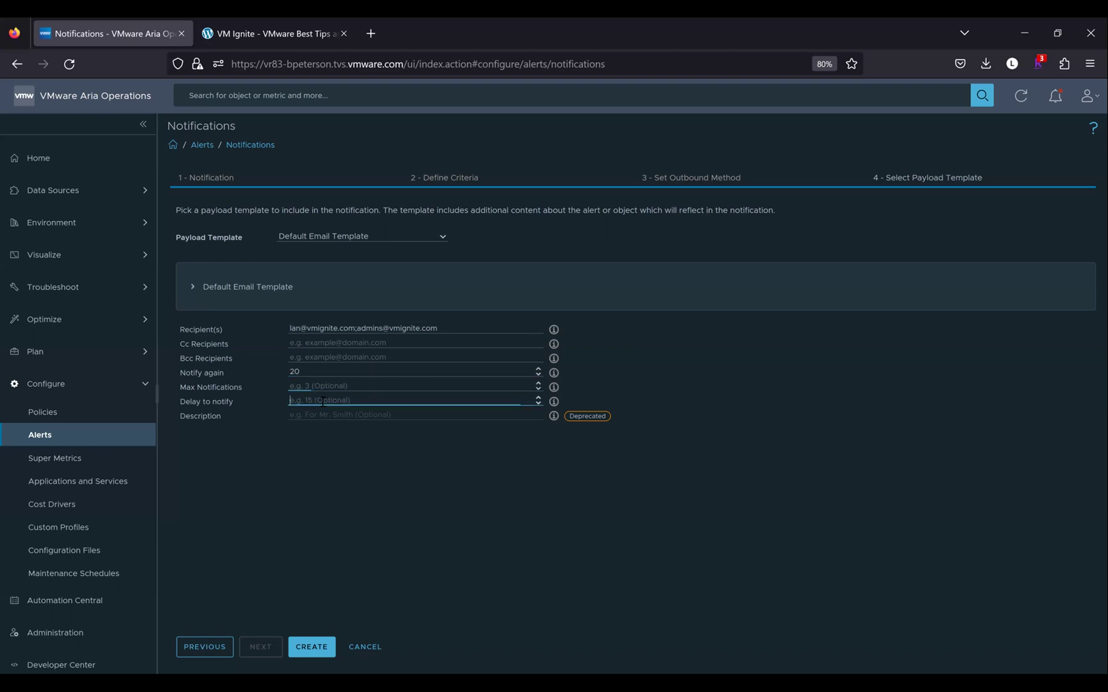
pyautogui.click(314, 411)
# Clear the Notify again value and return to the '2 - Define Criteria' step
pyautogui.moveTo(301, 373); pyautogui.dragTo(286, 374)
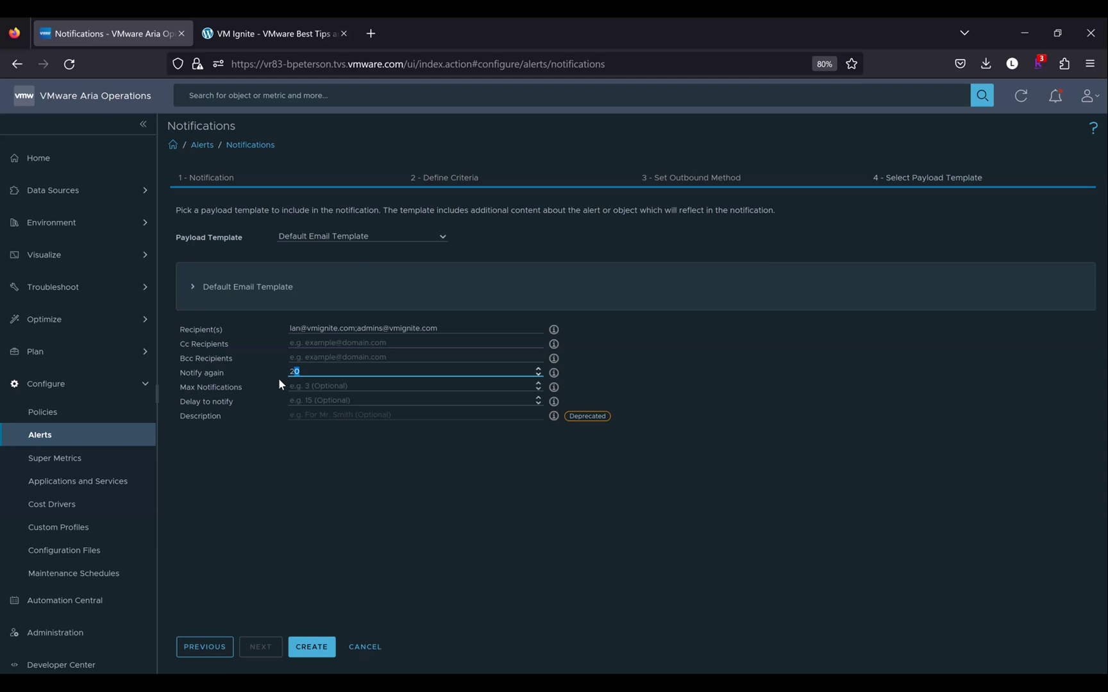
pyautogui.press('BackSpace')
pyautogui.click(482, 185)
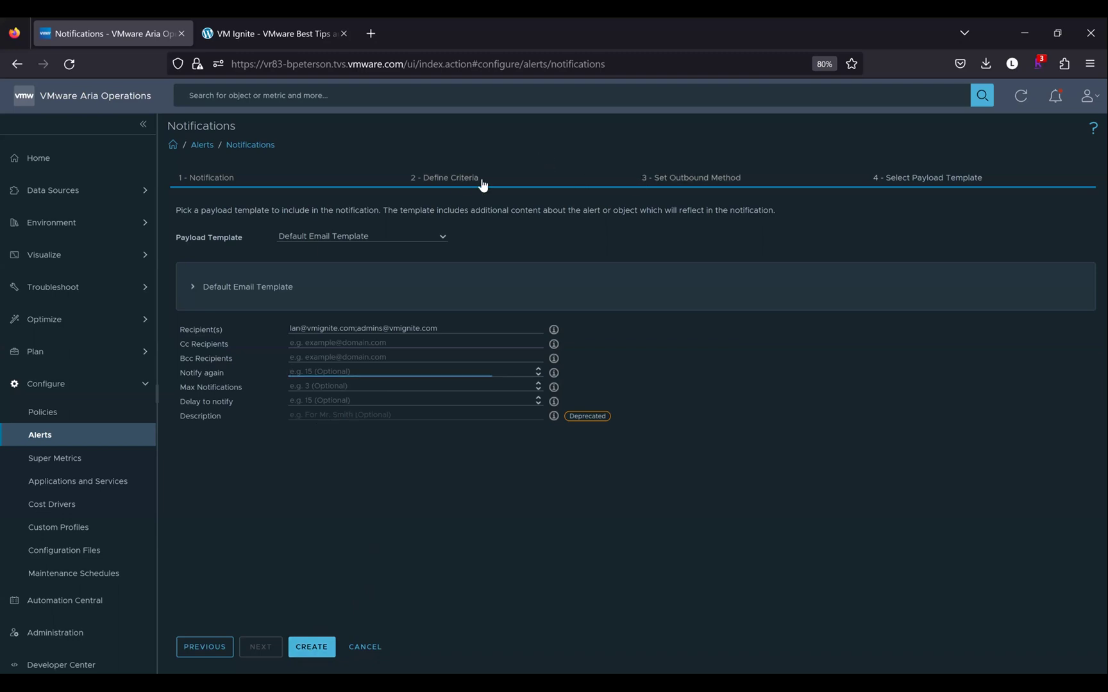
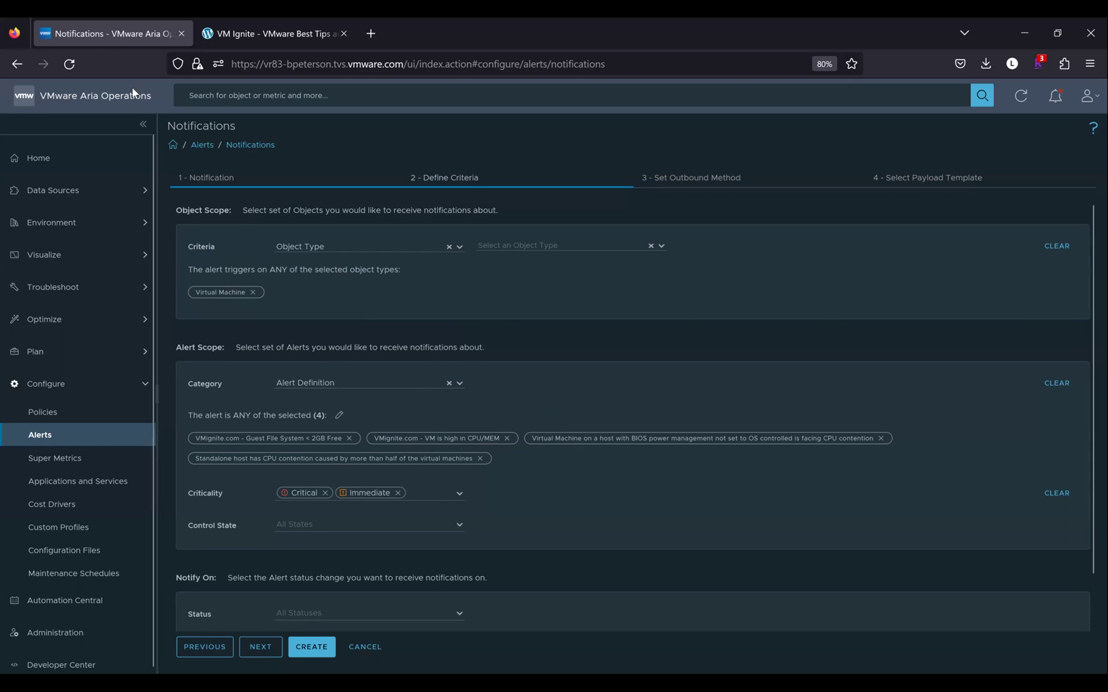
# Duplicate the notifications page into a new tab and go to Environment > Custom Groups
pyautogui.rightClick(117, 39)
pyautogui.click(145, 143)
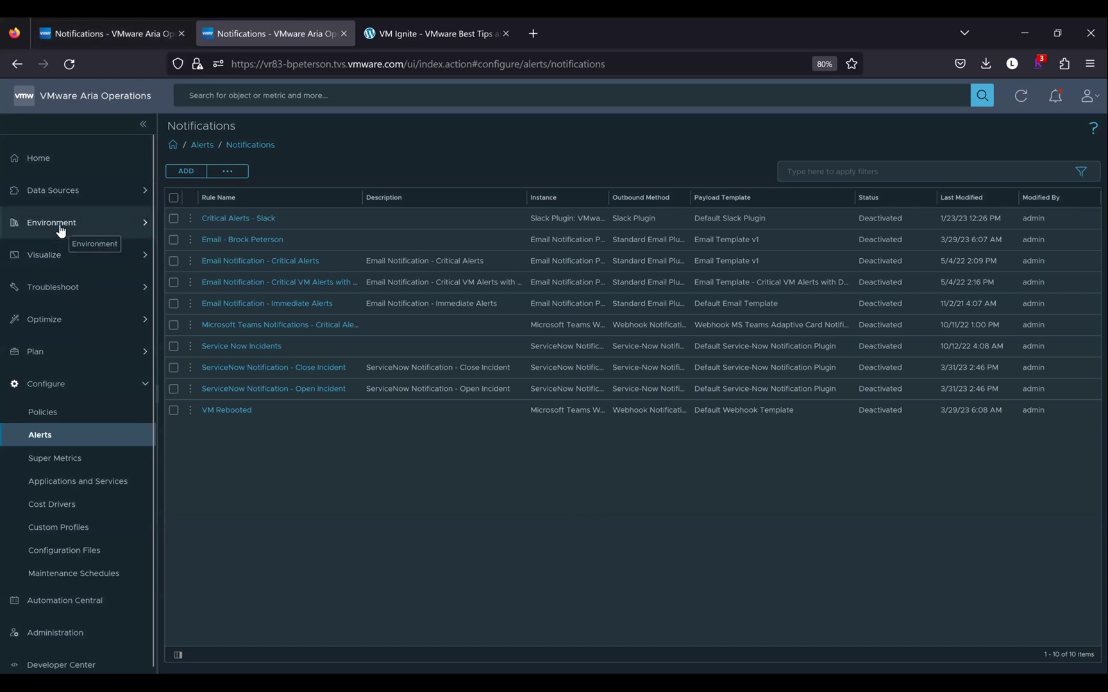
pyautogui.click(60, 227)
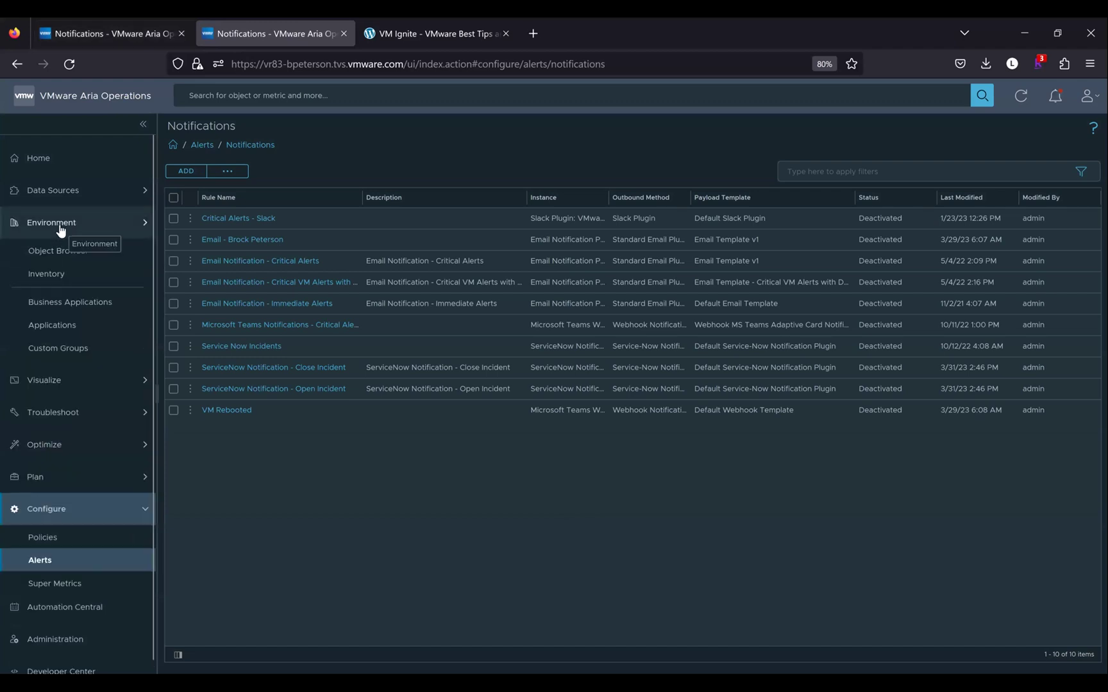
pyautogui.click(66, 352)
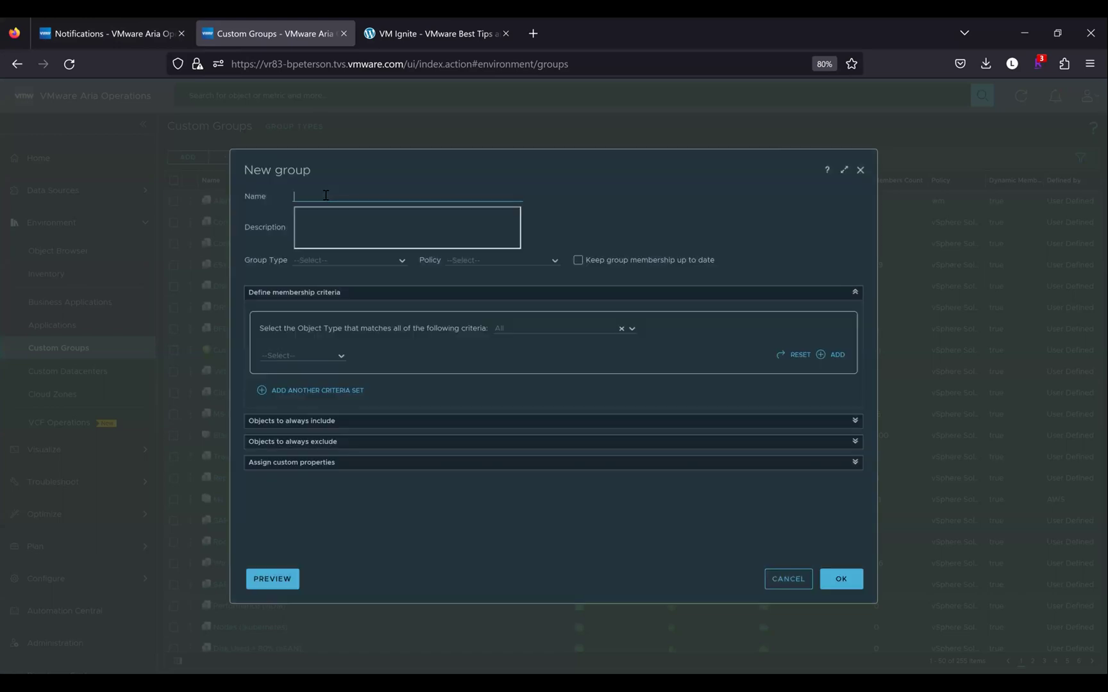
# Name the group 'Tier 1 VMs', make it an auto-updating Environment group of Virtual Machine objects
pyautogui.write('ier 1 VMs')
pyautogui.click(400, 264)
pyautogui.click(400, 264)
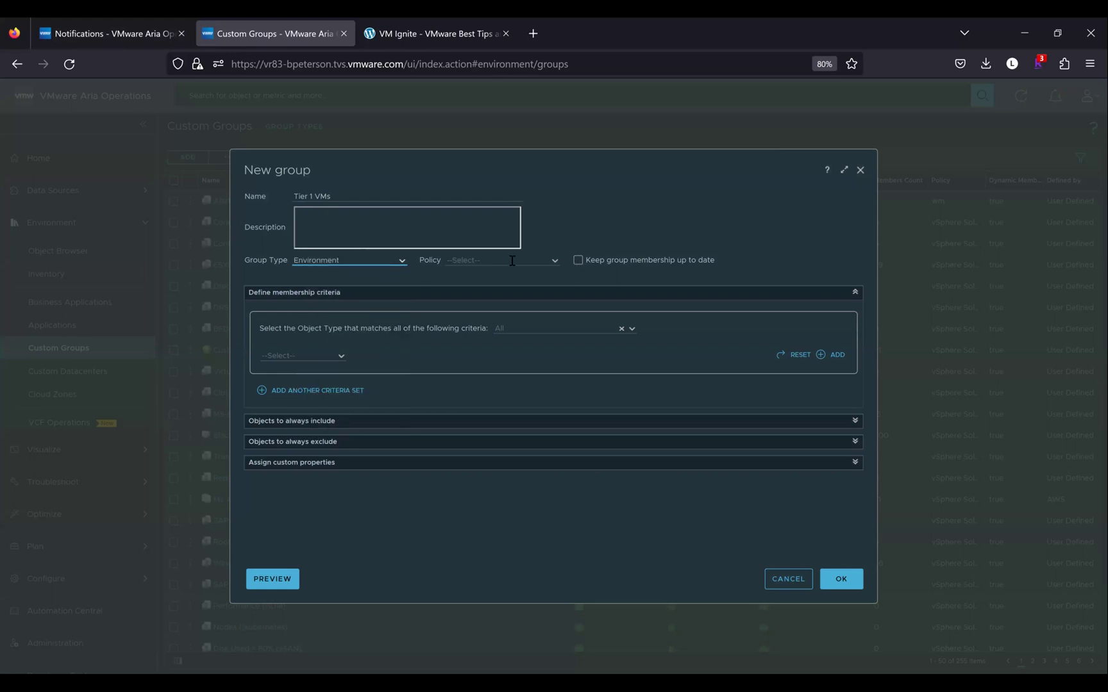
pyautogui.click(577, 260)
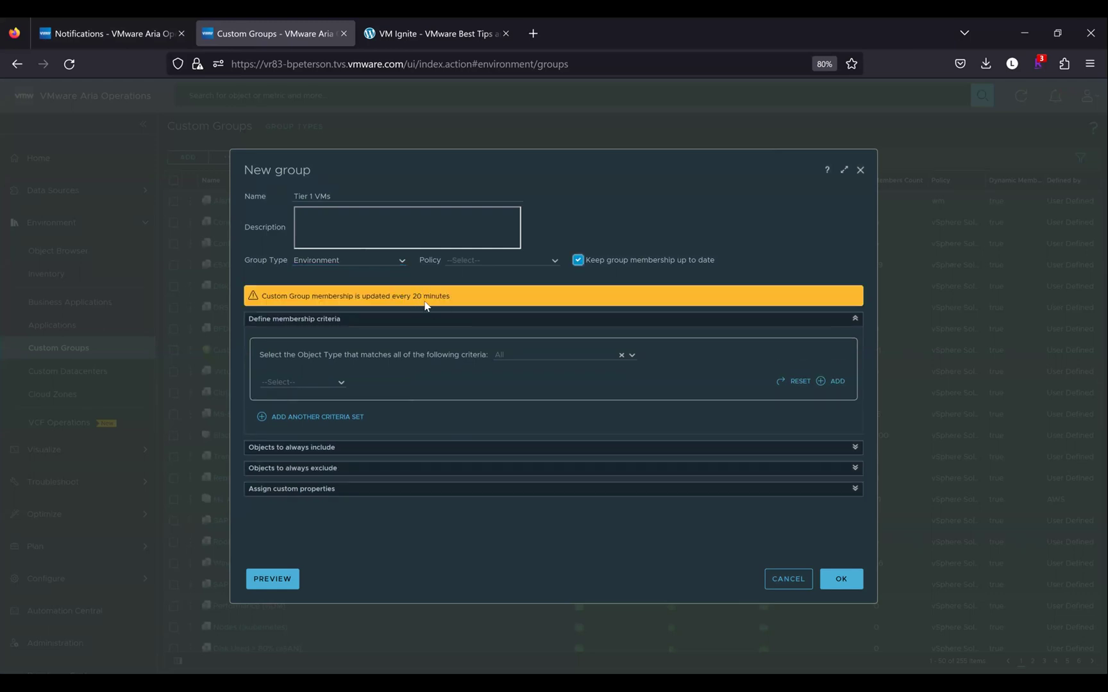
pyautogui.click(515, 356)
pyautogui.write('virtual ma')
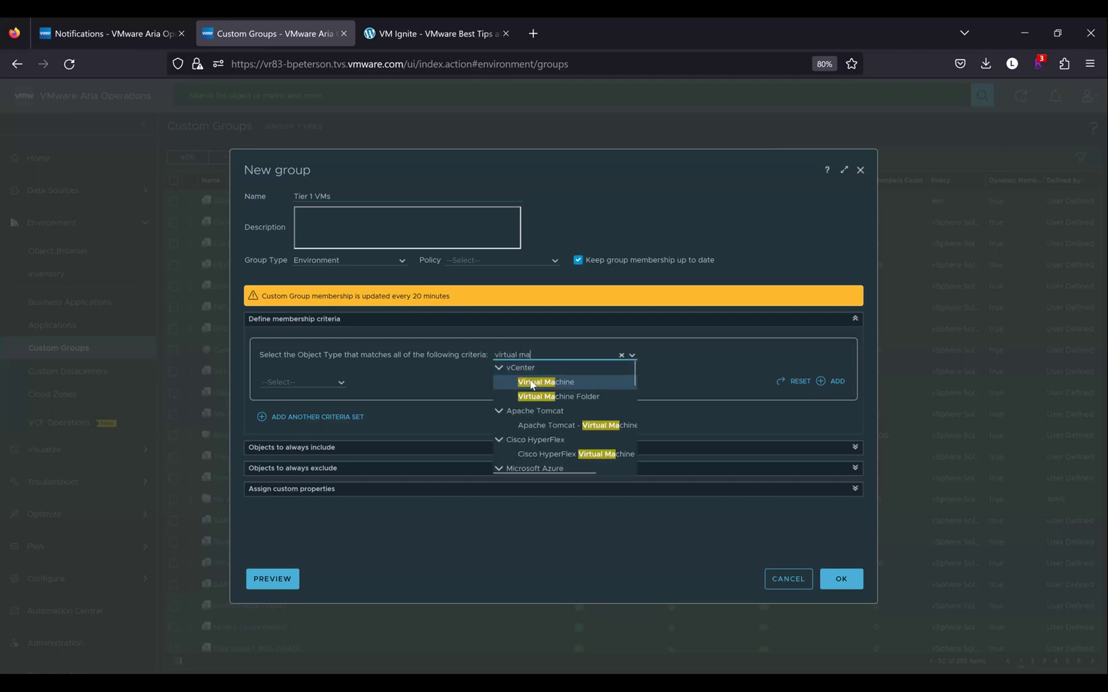
pyautogui.click(530, 382)
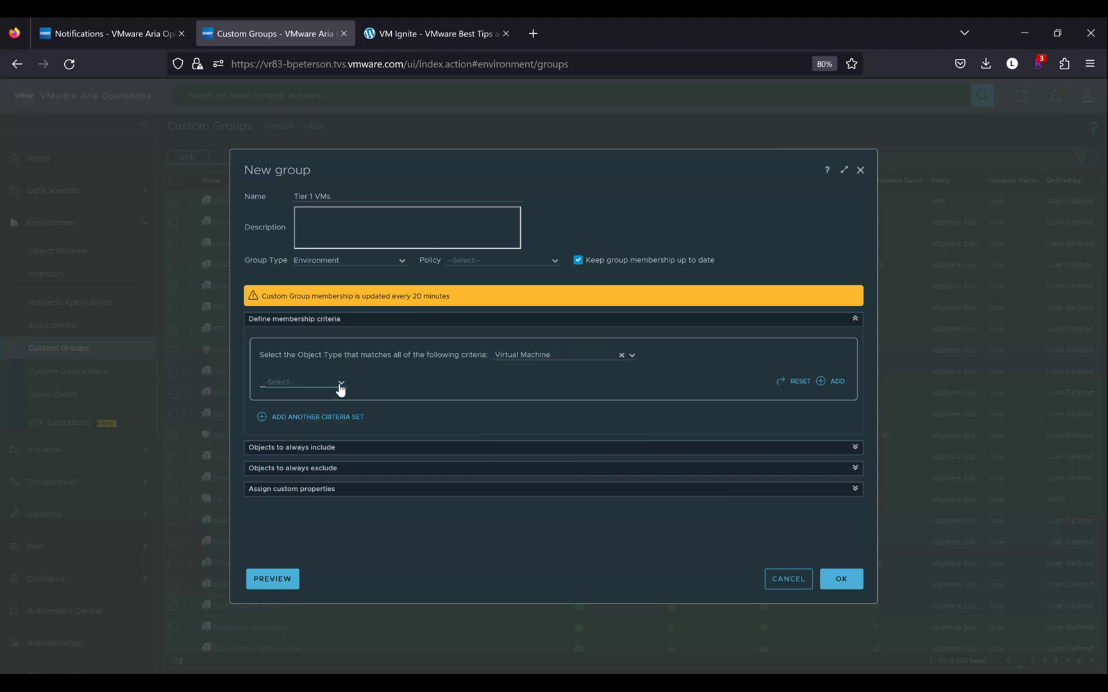
pyautogui.click(339, 386)
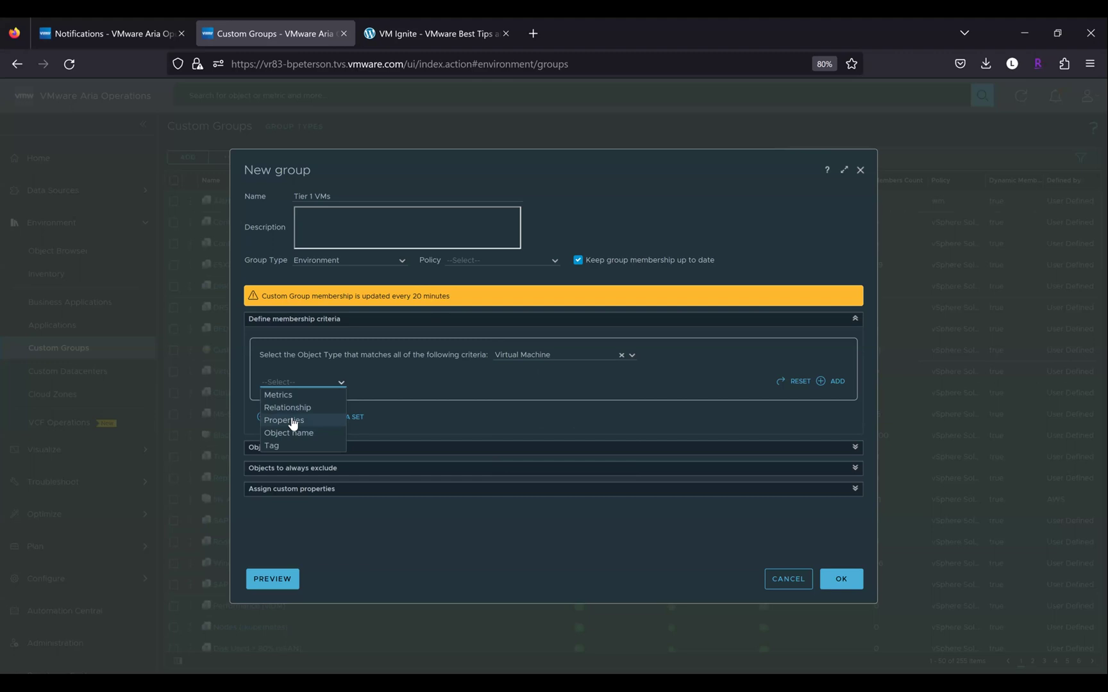
# Add a property rule Summary|vSphere Tag contains 'tier' and close the empty preview
pyautogui.click(292, 422)
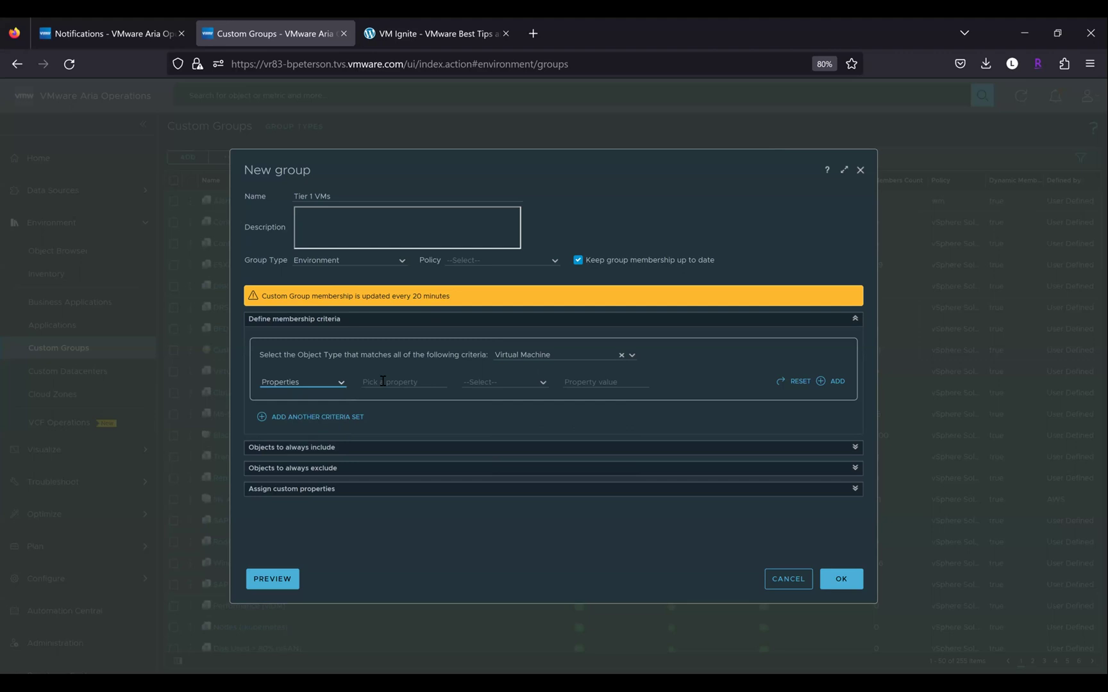
pyautogui.click(383, 382)
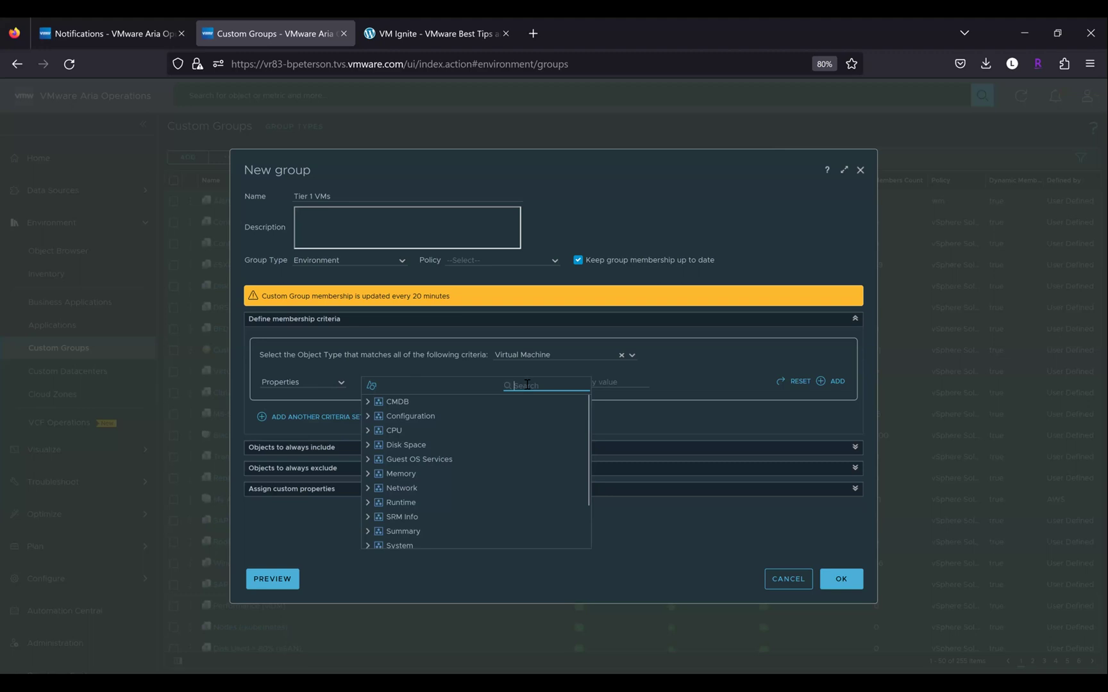
pyautogui.write('tag')
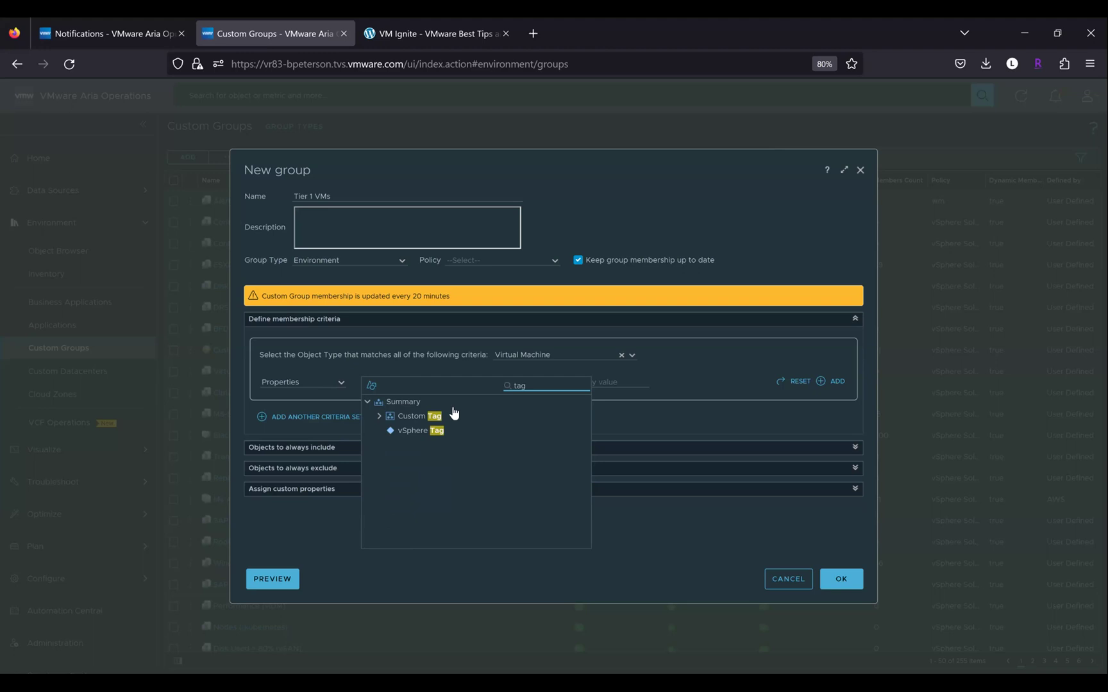
pyautogui.click(451, 435)
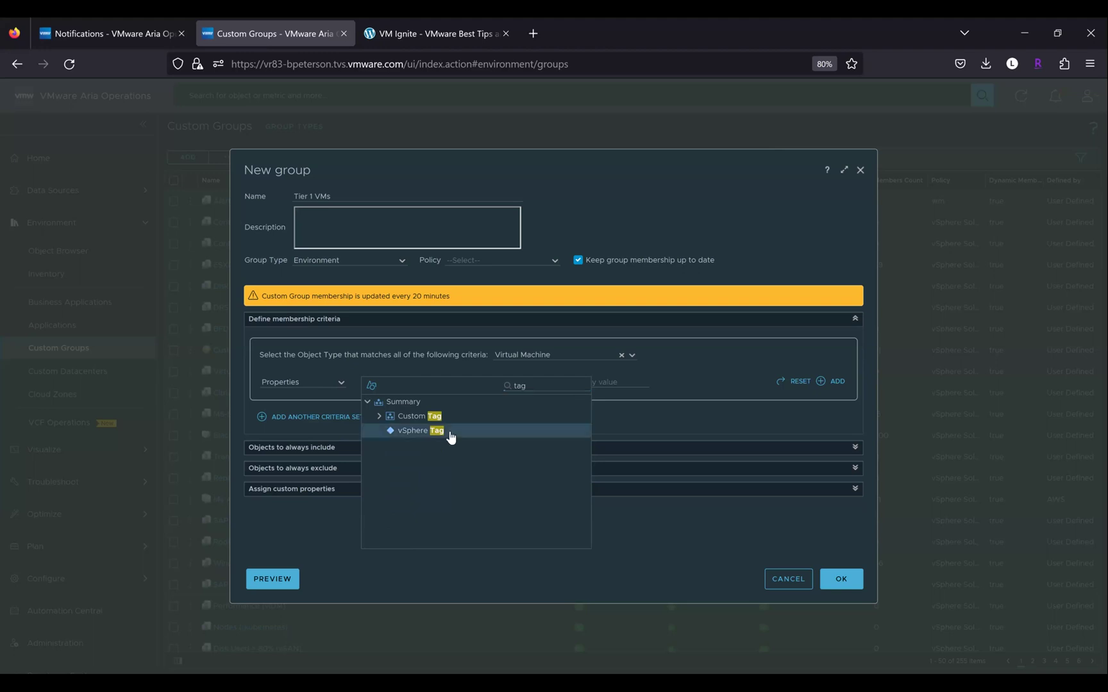
pyautogui.click(450, 434)
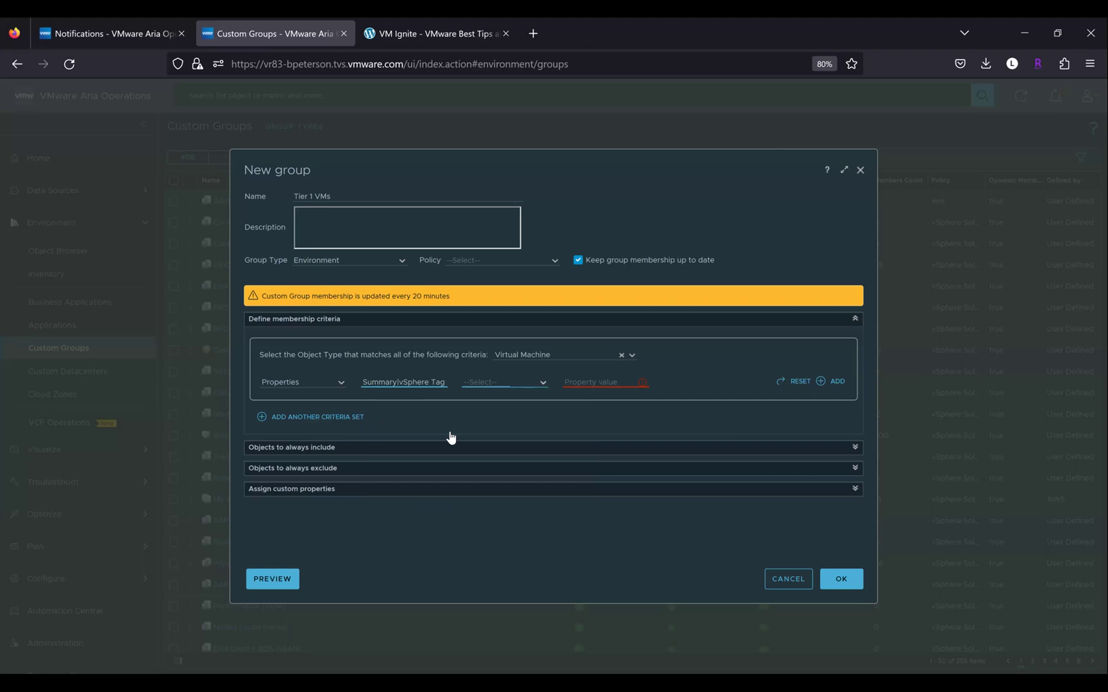
pyautogui.click(504, 383)
pyautogui.click(485, 421)
pyautogui.click(600, 383)
pyautogui.write('tier')
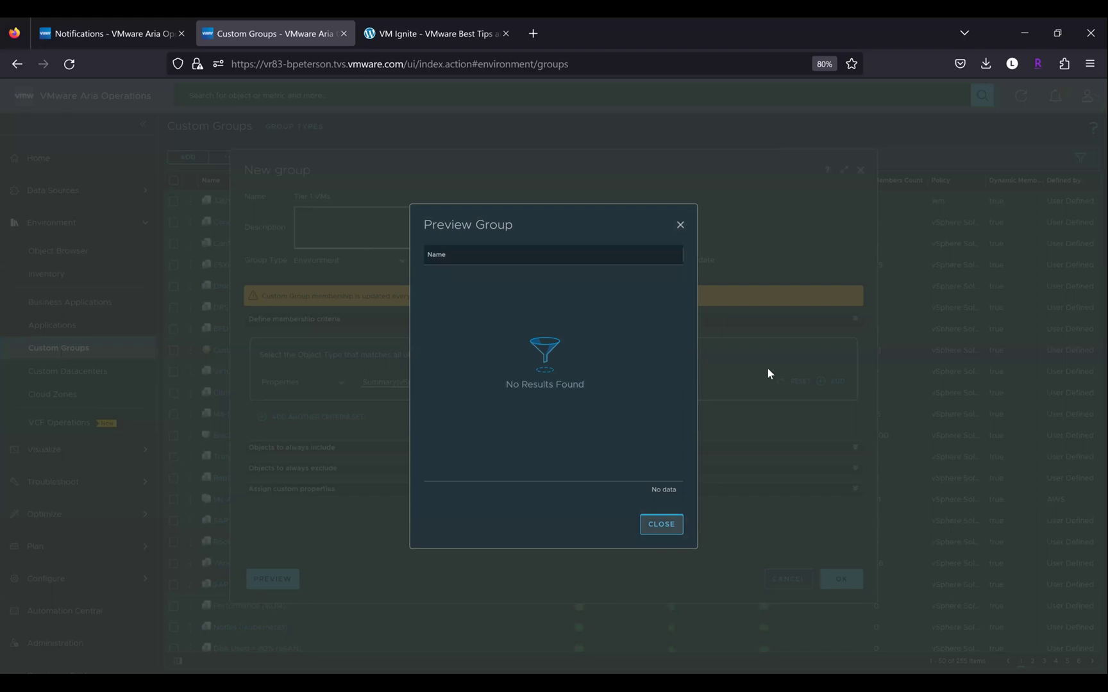
pyautogui.press('Escape')
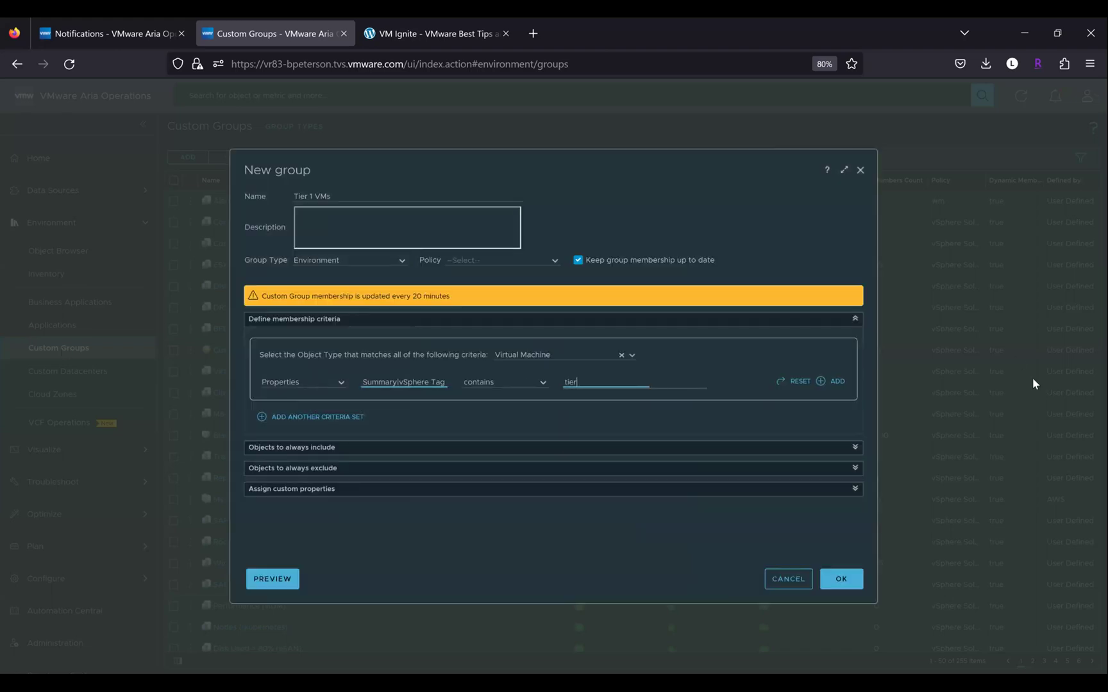
# Add a second criteria set matching Virtual Machines whose Summary|Parent Folder is 'vm'
pyautogui.click(279, 424)
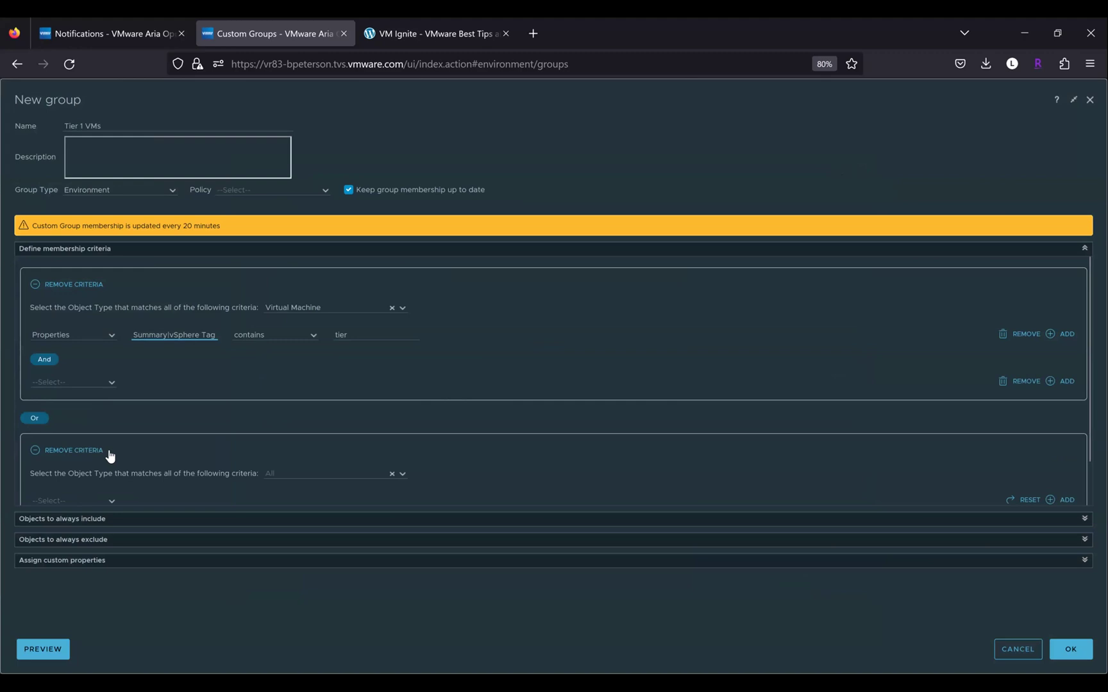
pyautogui.click(321, 426)
pyautogui.write('virtual machi')
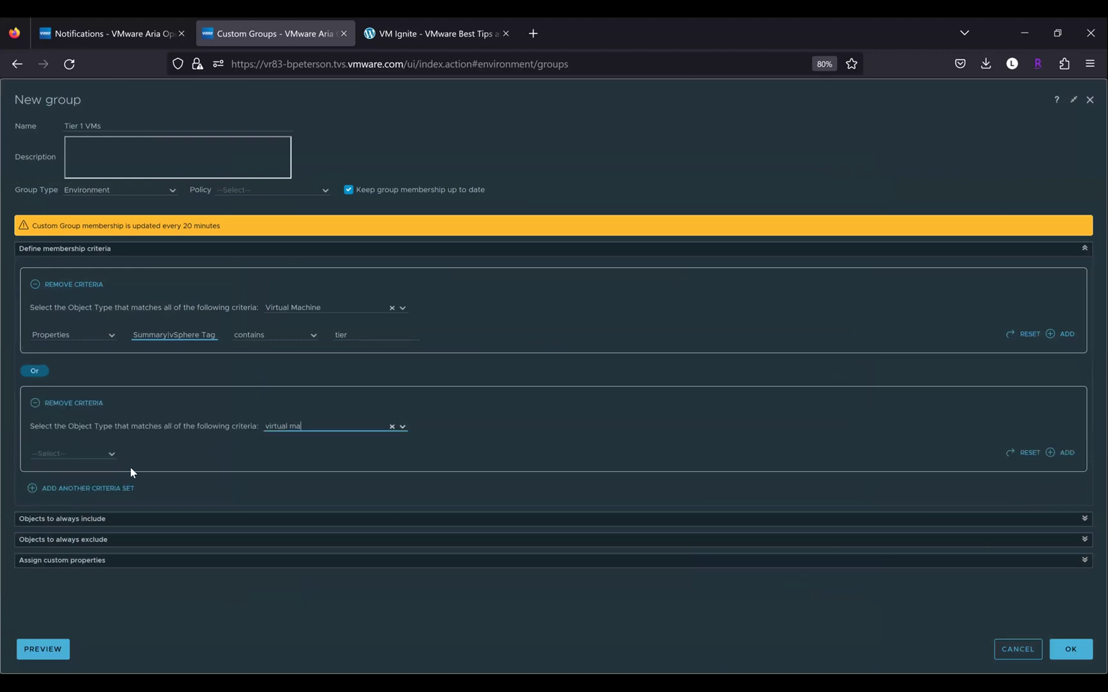
pyautogui.press('Return')
pyautogui.click(112, 454)
pyautogui.click(64, 492)
pyautogui.click(311, 456)
pyautogui.hotkey('ctrl', 'a')
pyautogui.write('fold')
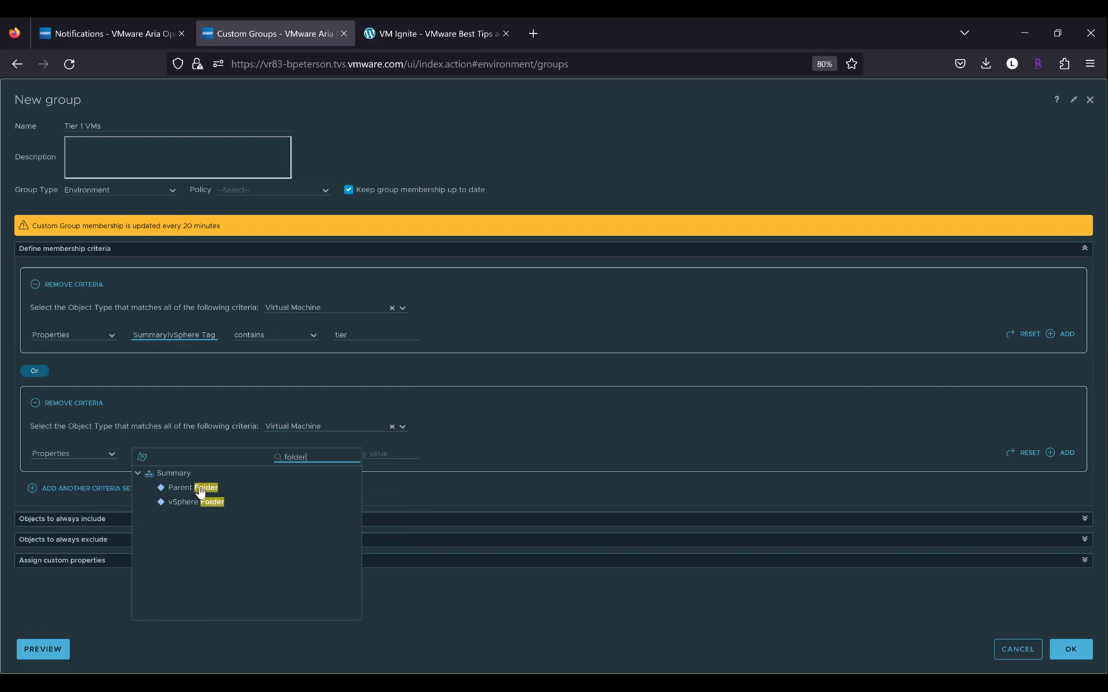
pyautogui.click(199, 489)
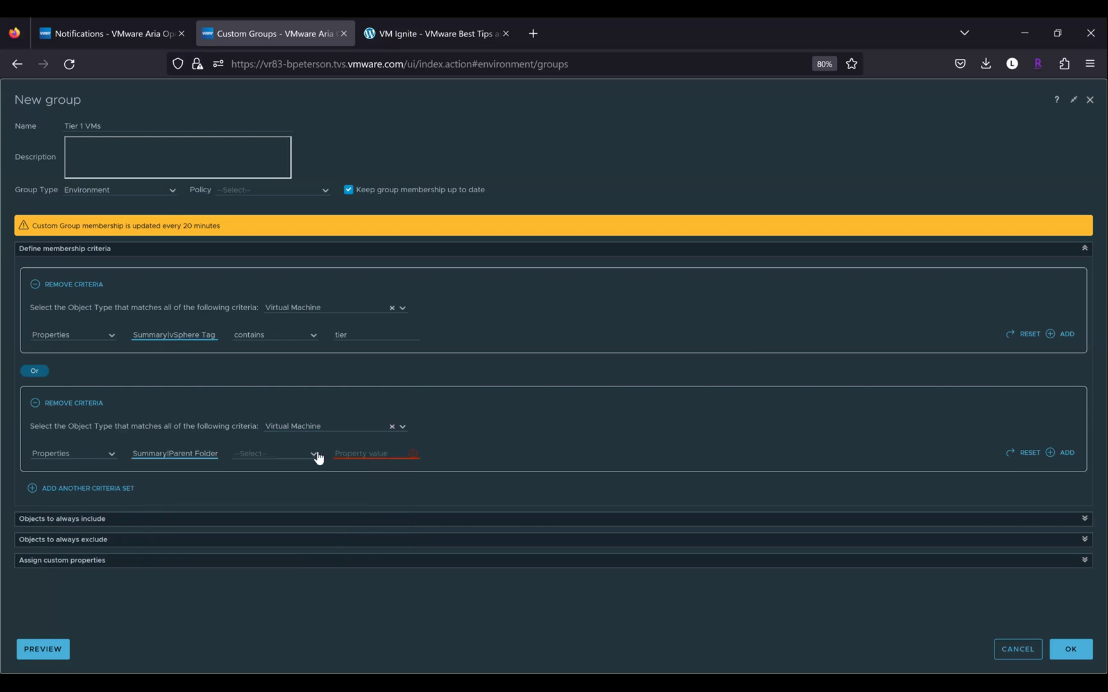
pyautogui.click(313, 455)
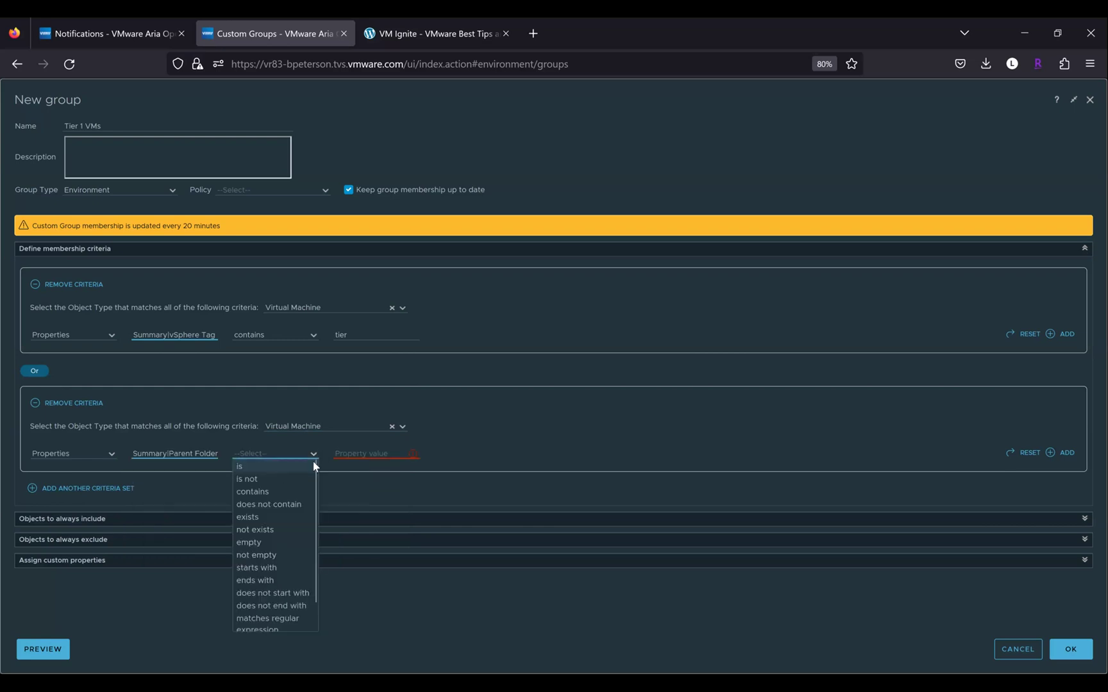
pyautogui.click(355, 452)
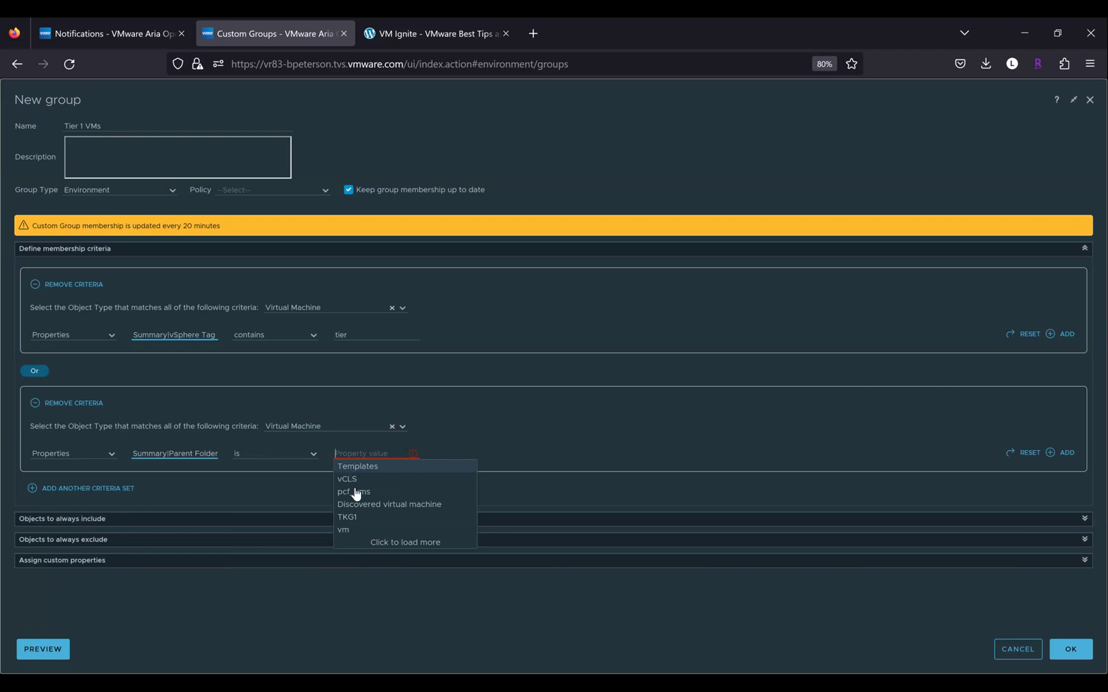
pyautogui.click(363, 530)
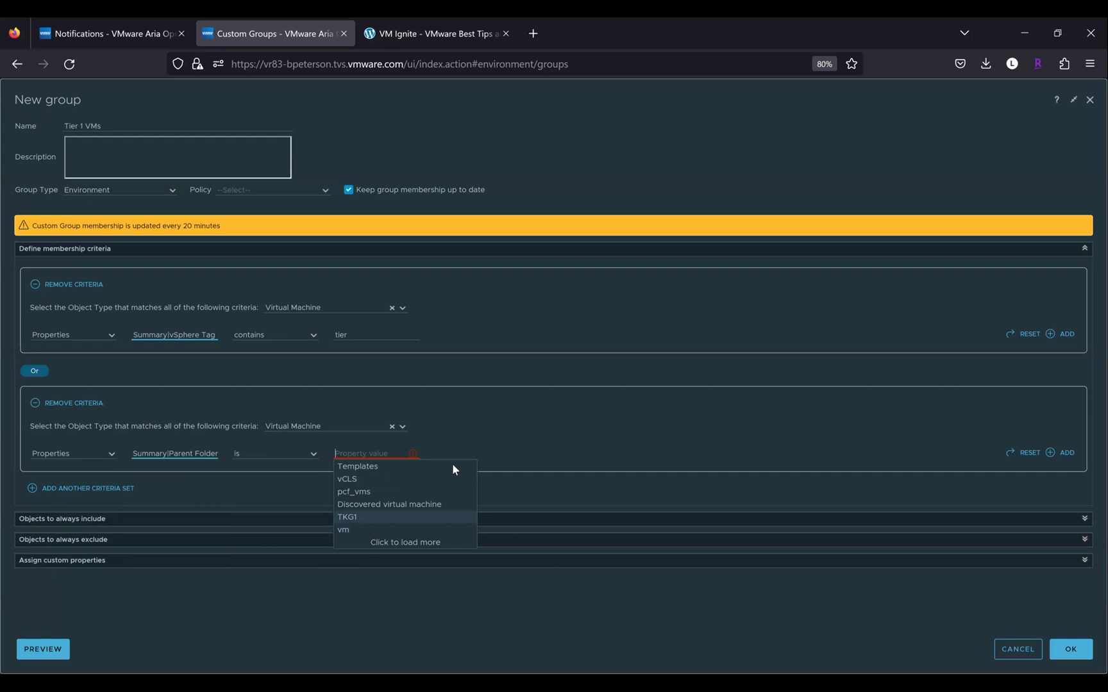
# Preview the 571 matching VMs, browse to page 4, then close the preview
pyautogui.click(45, 653)
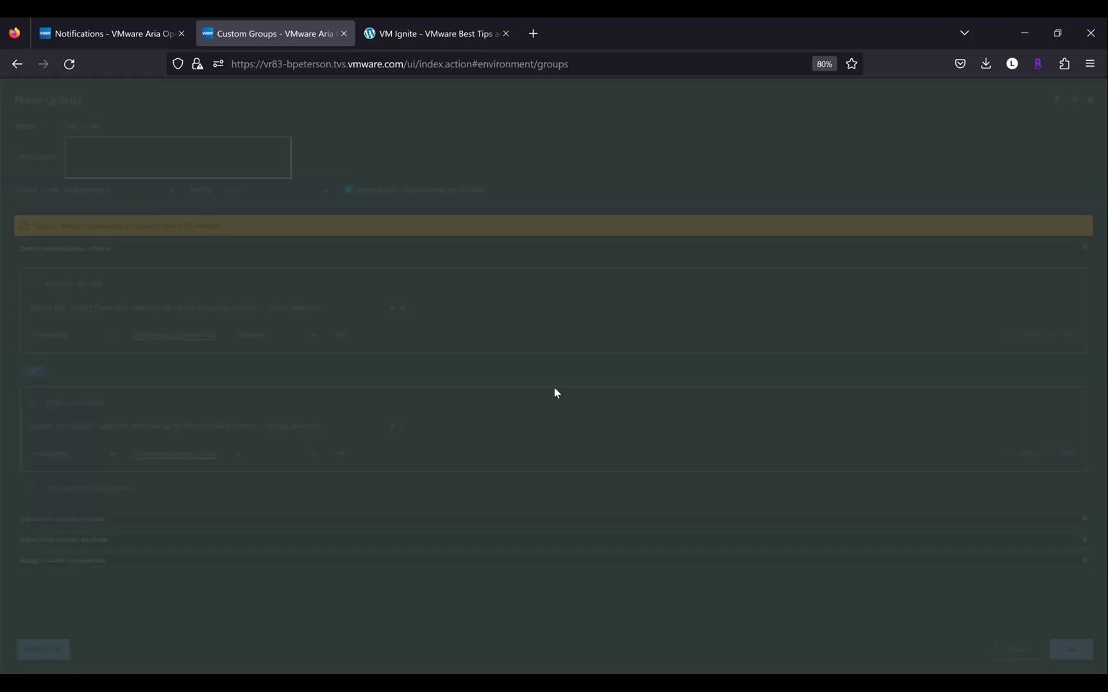
pyautogui.scroll(-1, 618, 448)
pyautogui.scroll(-5, 624, 482)
pyautogui.click(627, 490)
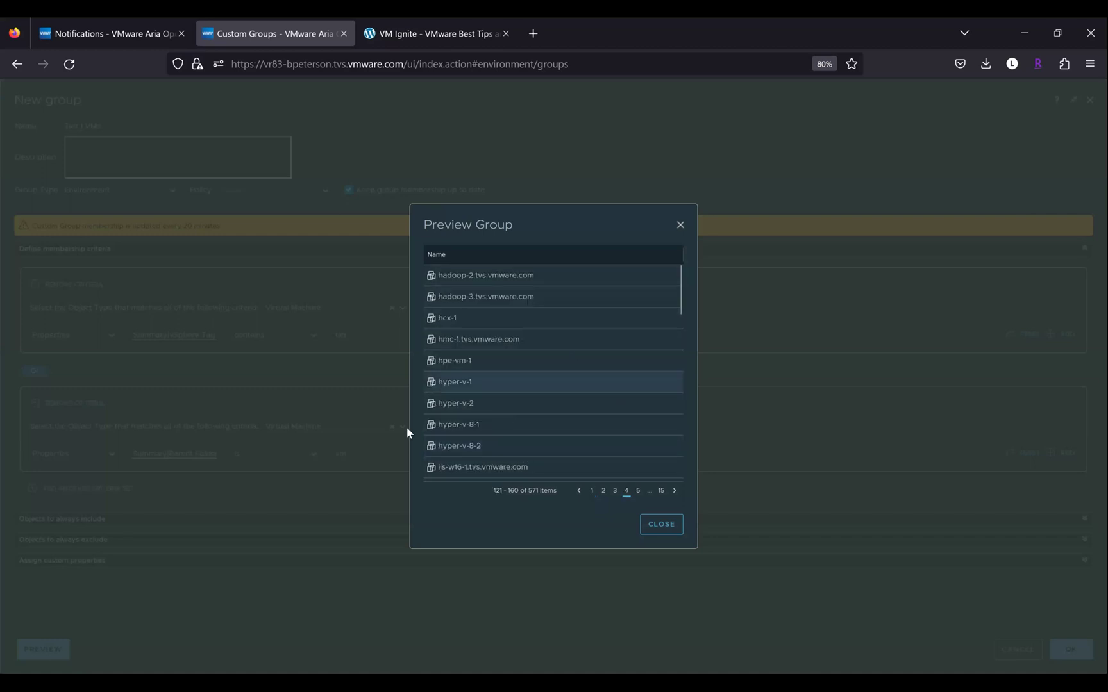
pyautogui.click(650, 524)
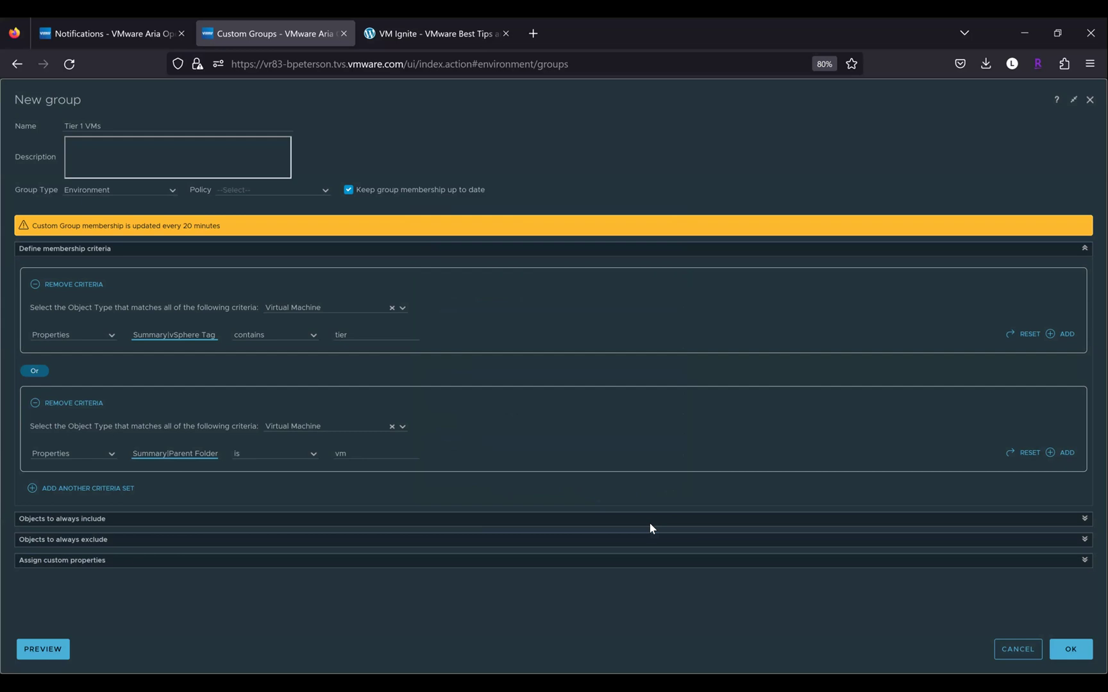
# Re-preview the group, then start an Object name 'contains' condition in the second set
pyautogui.click(55, 649)
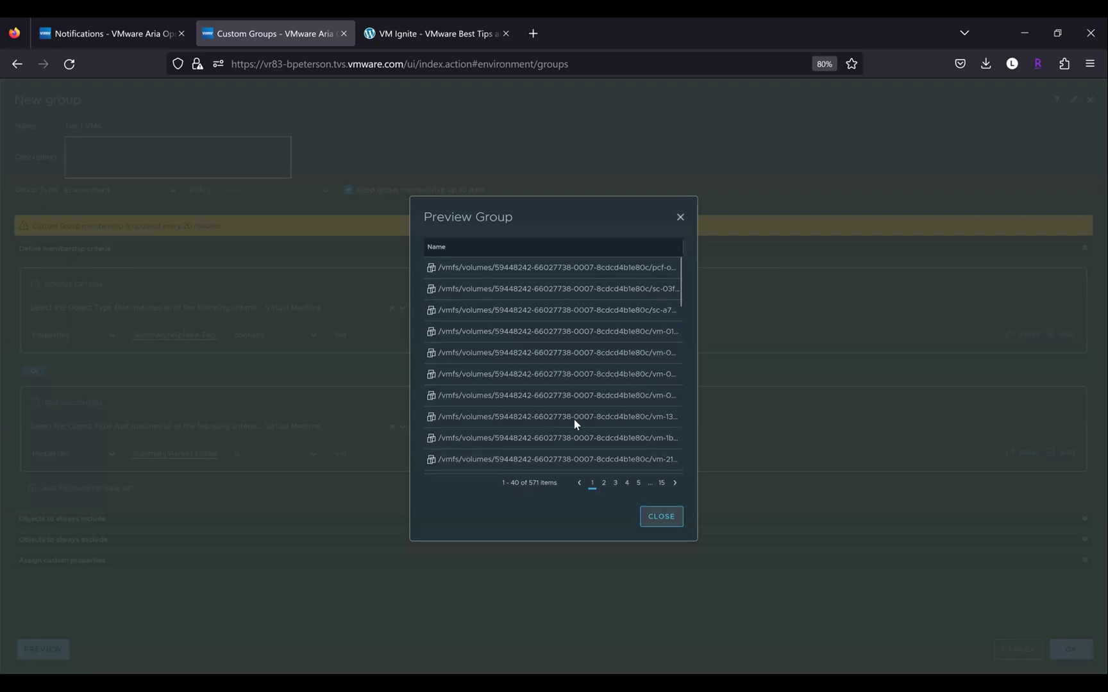
pyautogui.press('Escape')
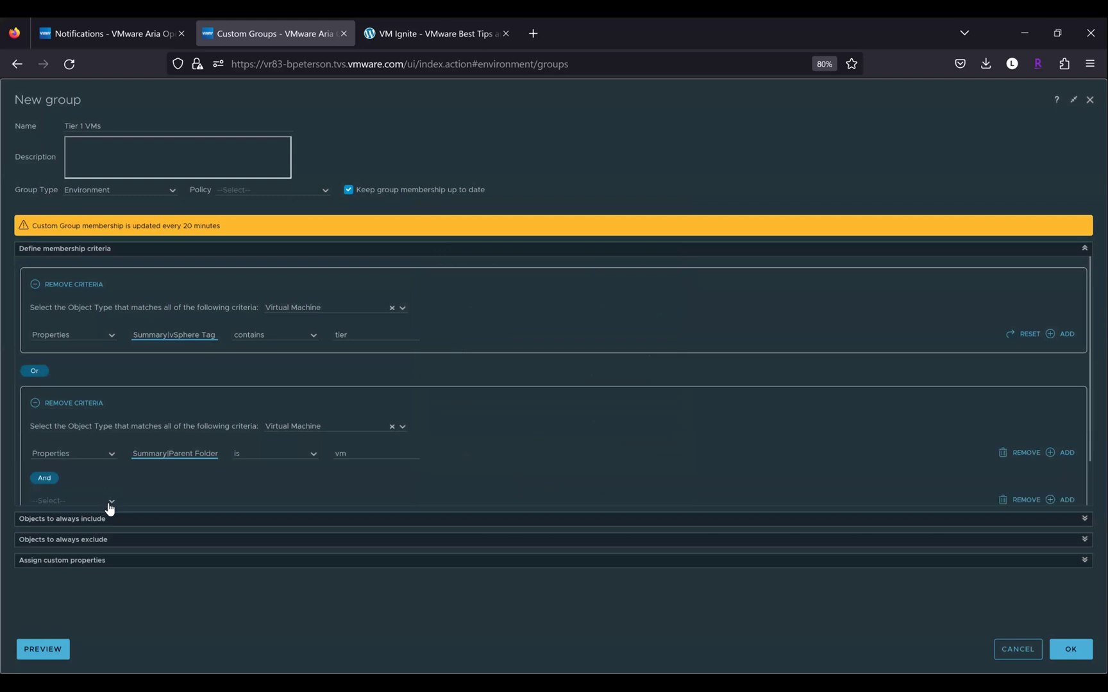
pyautogui.click(110, 508)
pyautogui.click(84, 549)
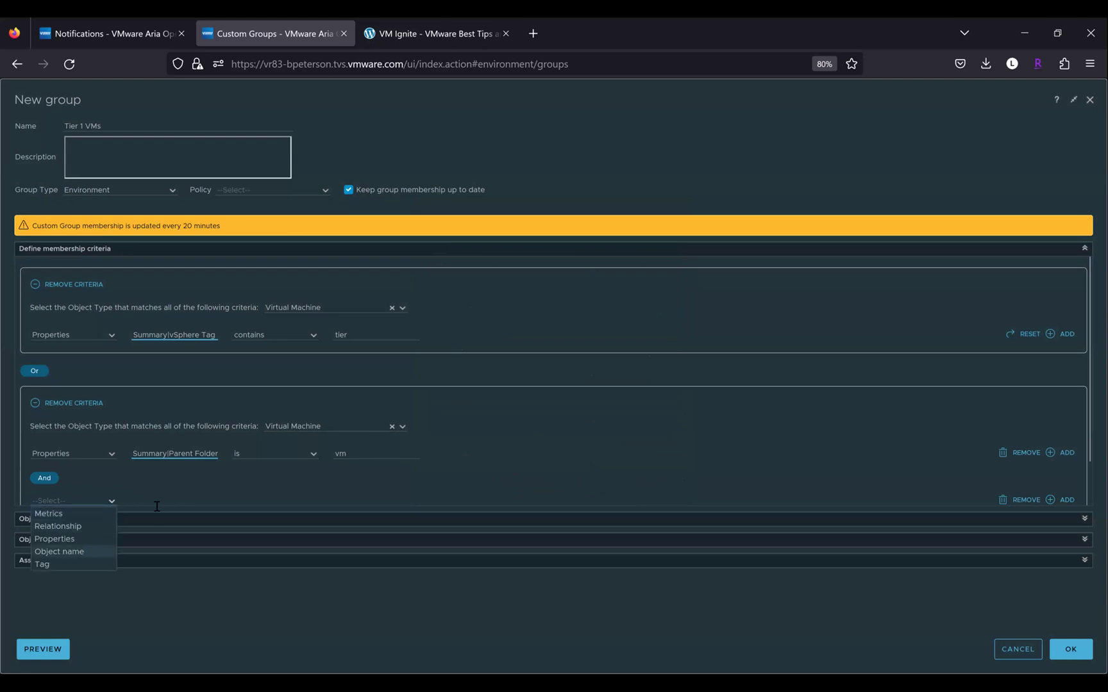
pyautogui.click(210, 508)
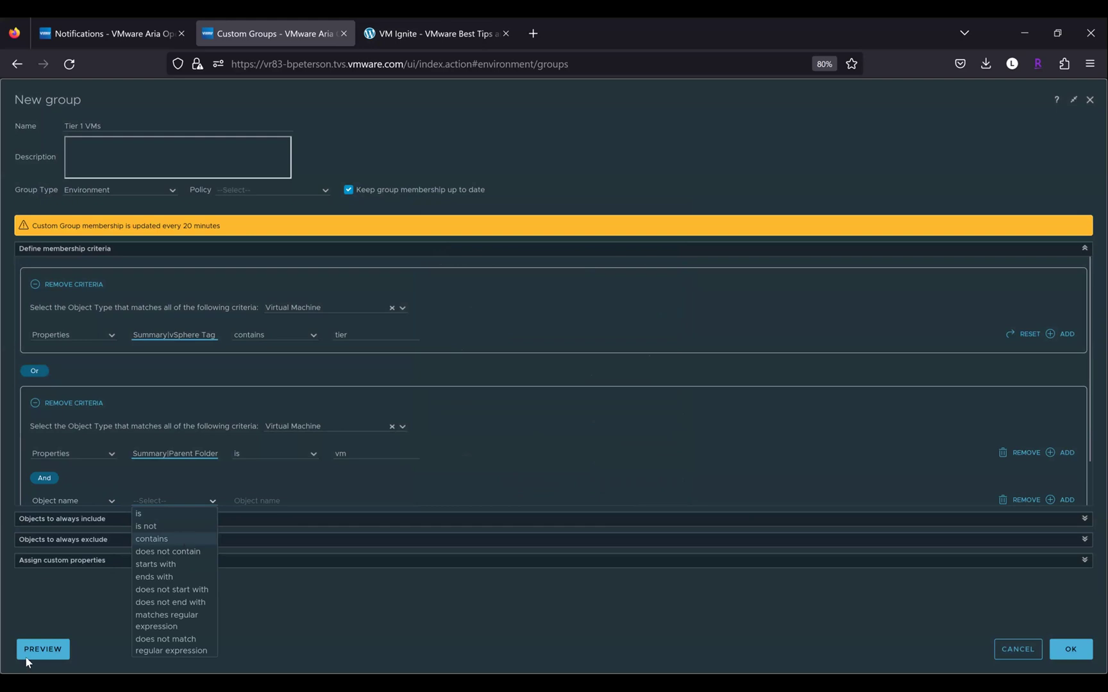
pyautogui.press('Return')
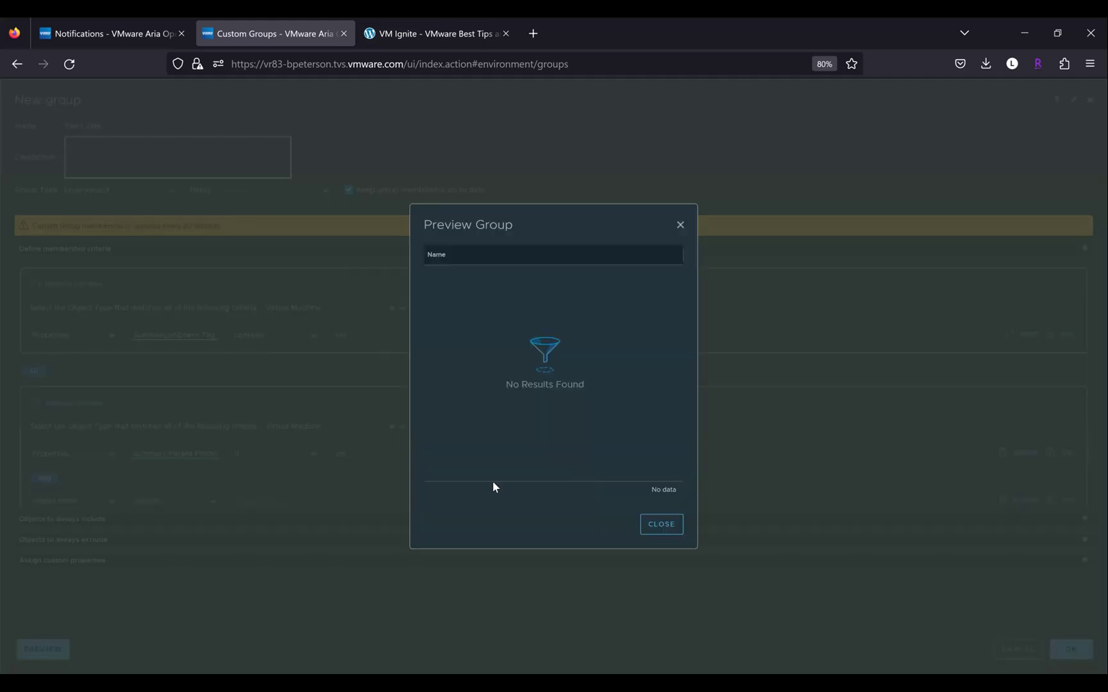
# Drop the unfinished Object name condition and close the group preview
pyautogui.press('Escape')
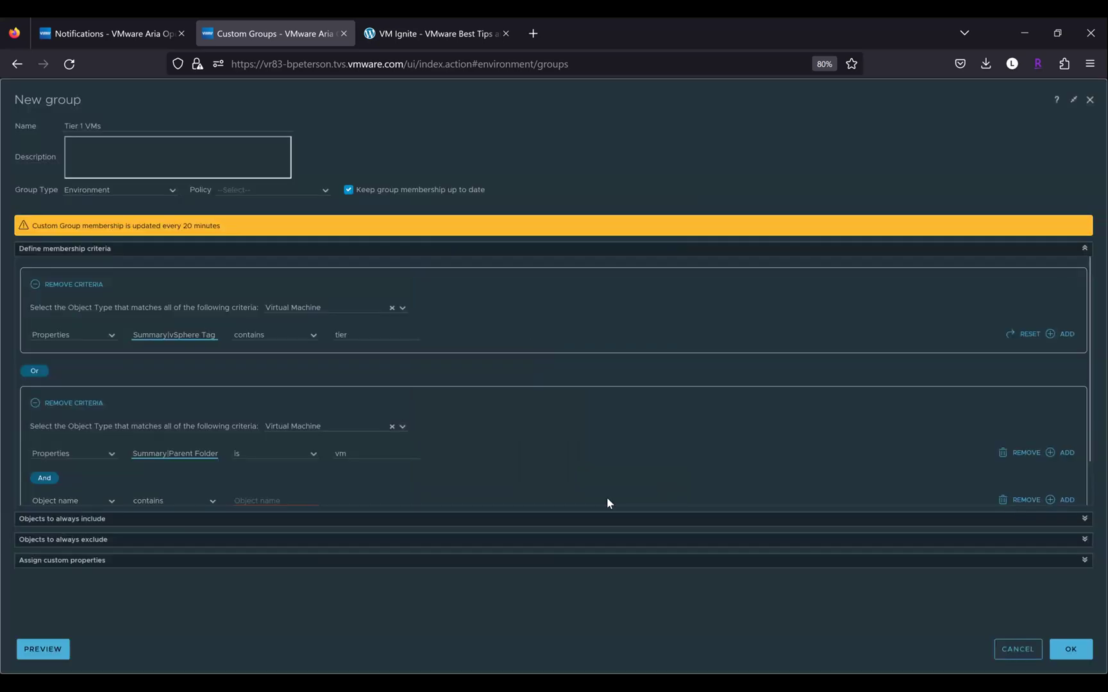
pyautogui.click(46, 649)
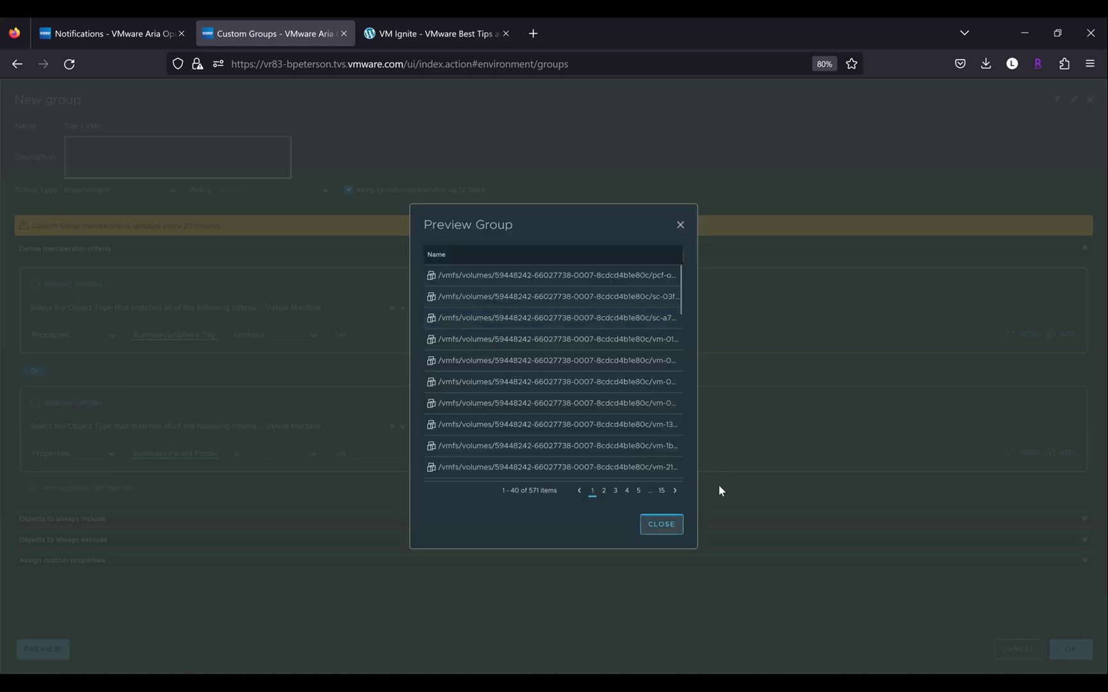
pyautogui.press('Escape')
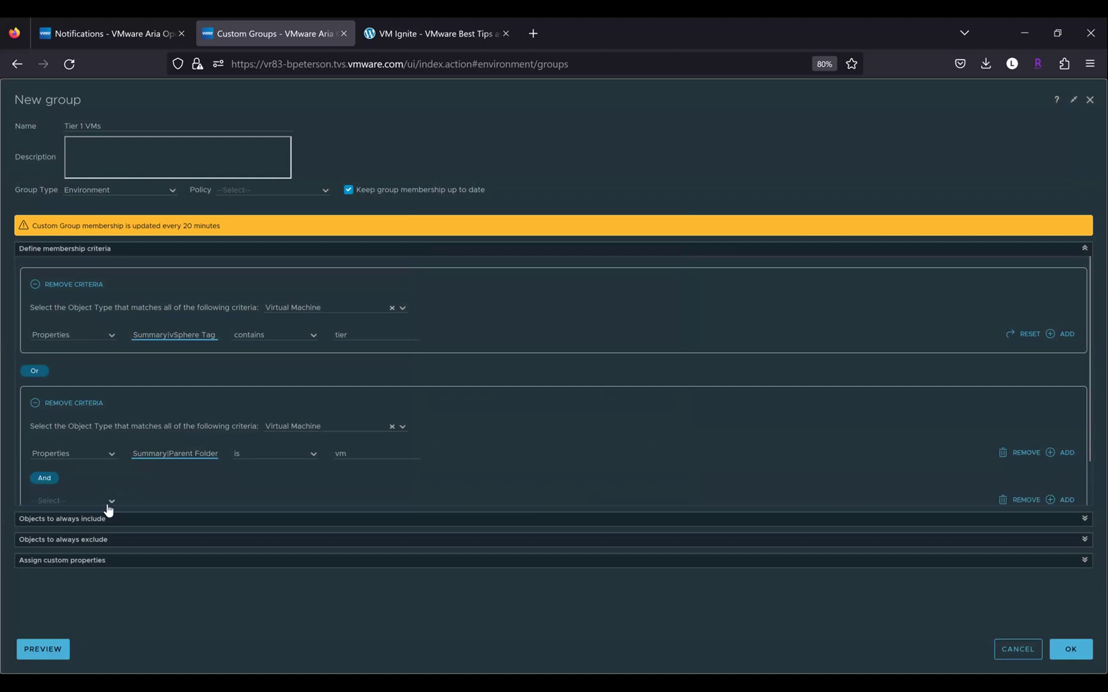
# Add an And condition: Object name does not contain 'vmfs/'
pyautogui.click(108, 506)
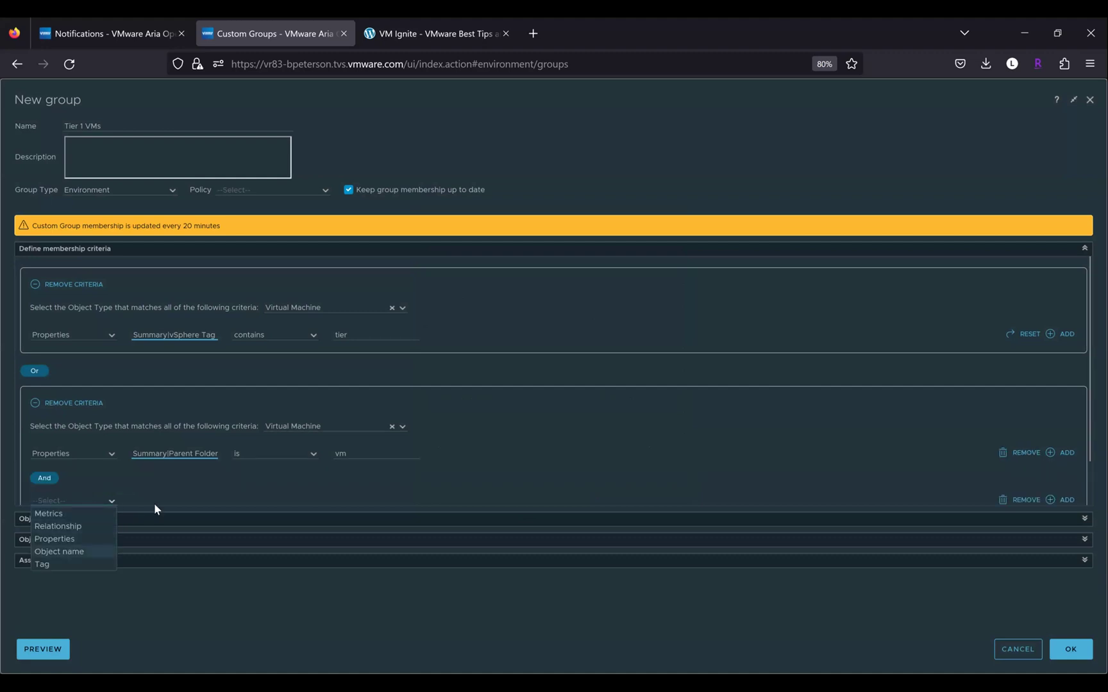
pyautogui.press('Return')
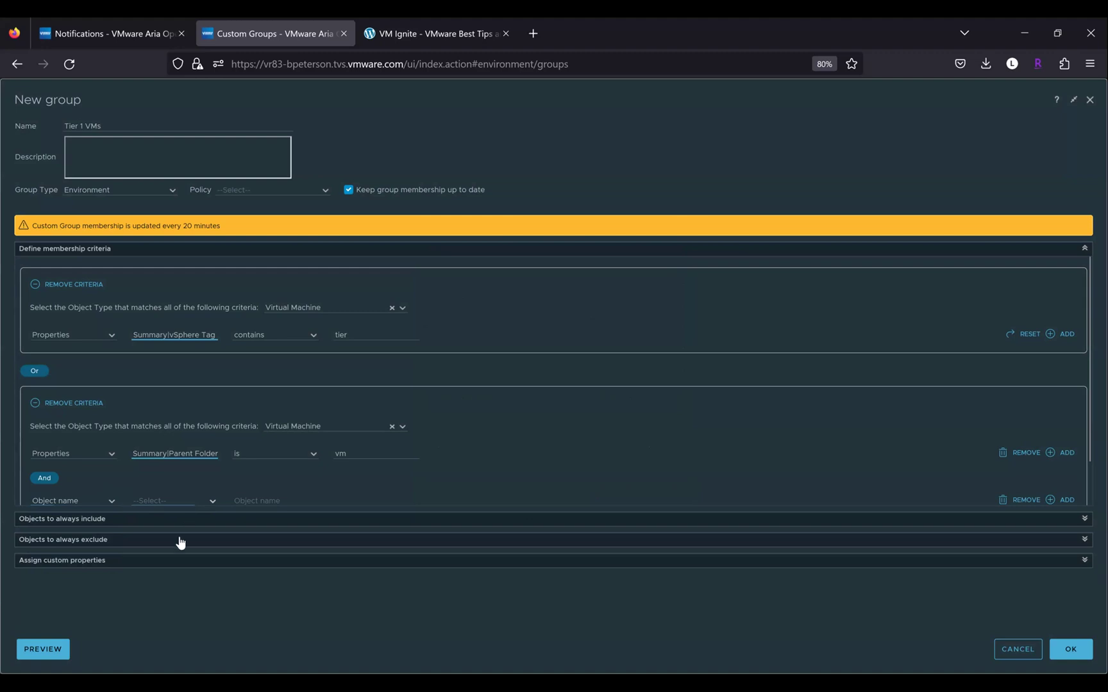
pyautogui.click(172, 501)
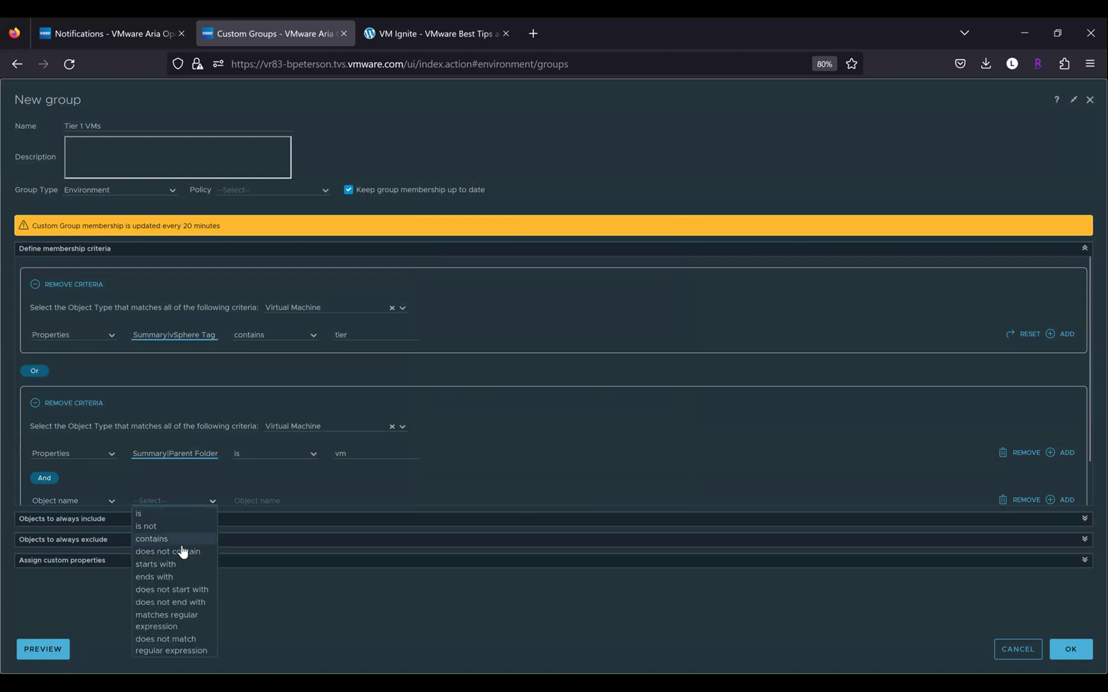
pyautogui.press('Return')
pyautogui.click(264, 499)
pyautogui.write('vmfs')
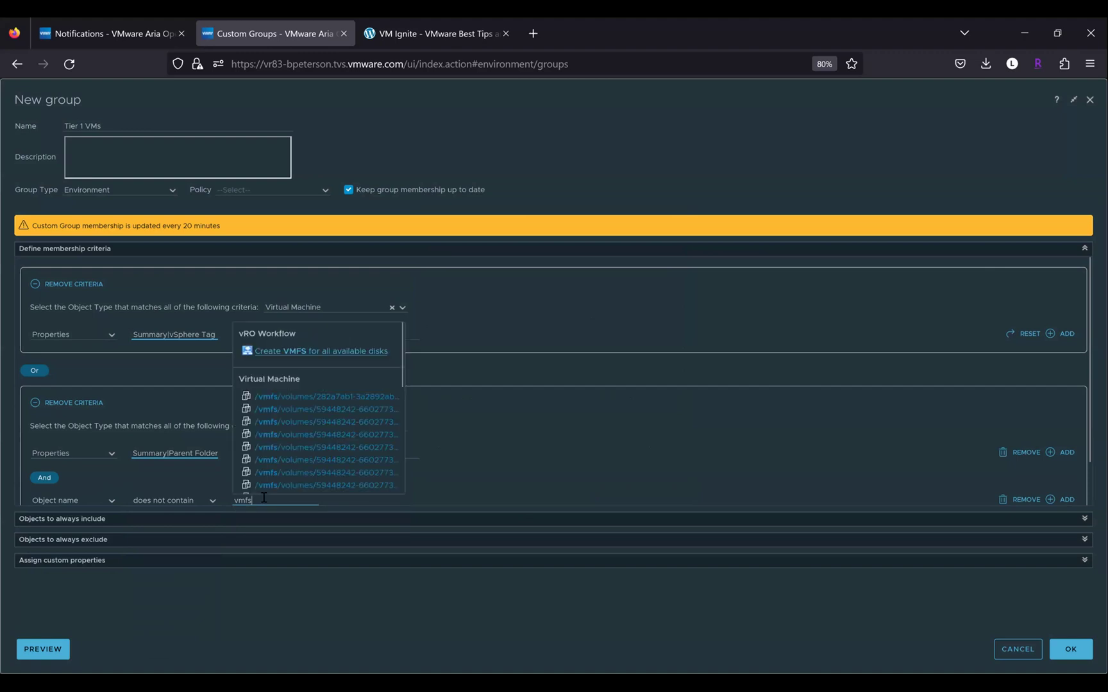
pyautogui.write('/')
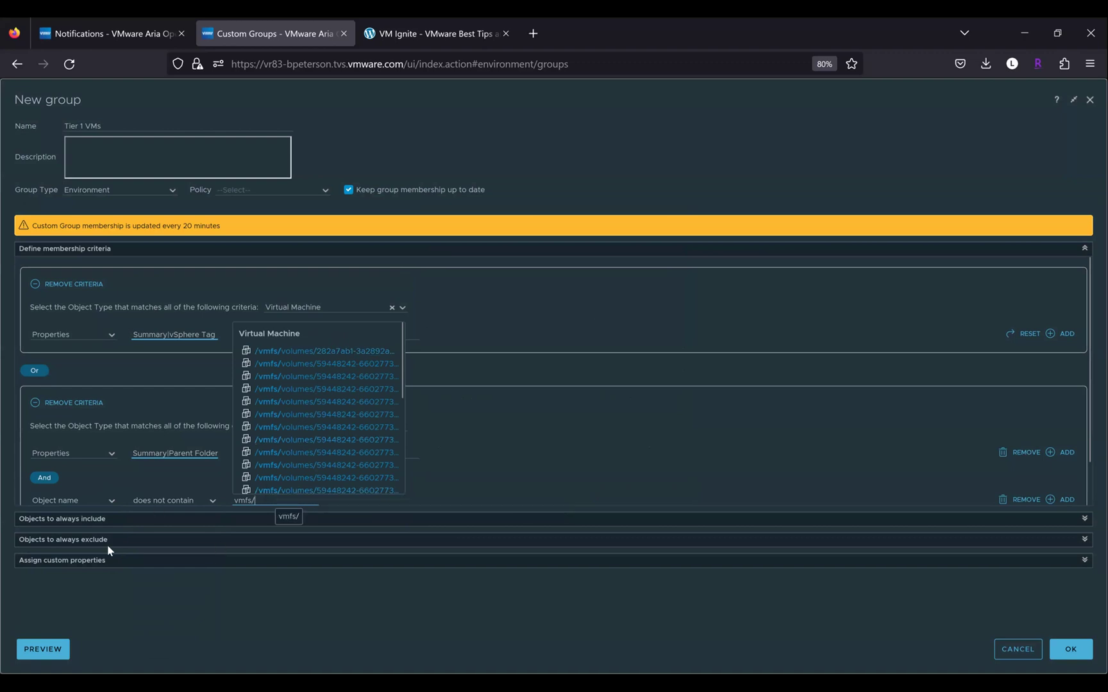
pyautogui.click(49, 643)
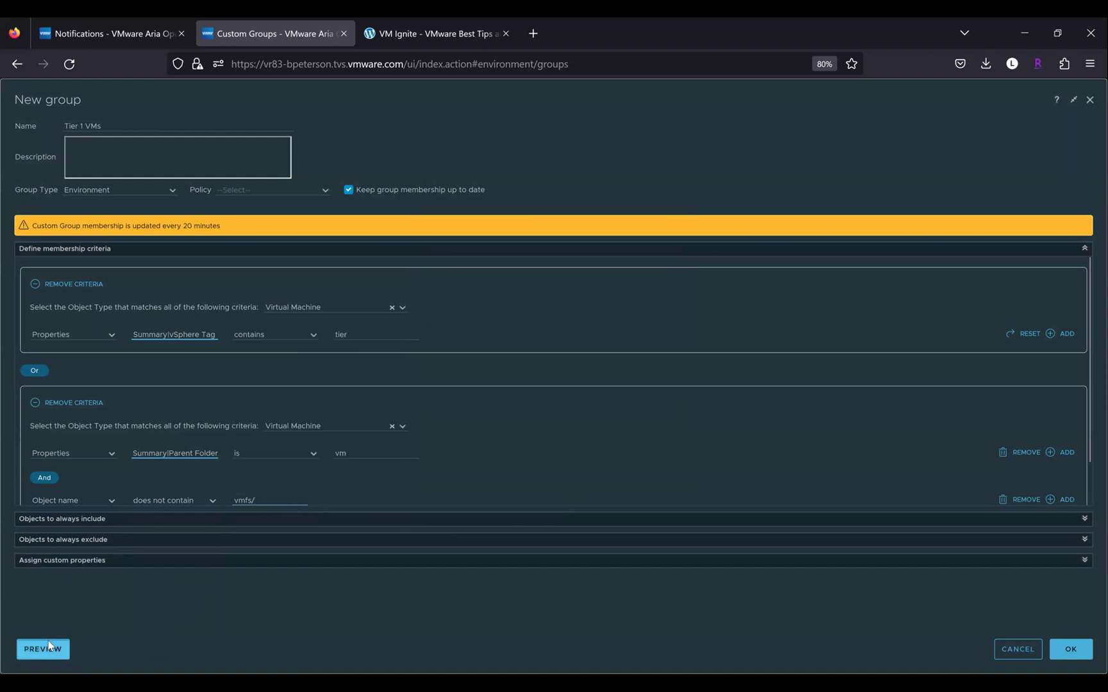
# Preview the 522 resulting members, scroll through them, and close the preview
pyautogui.click(49, 641)
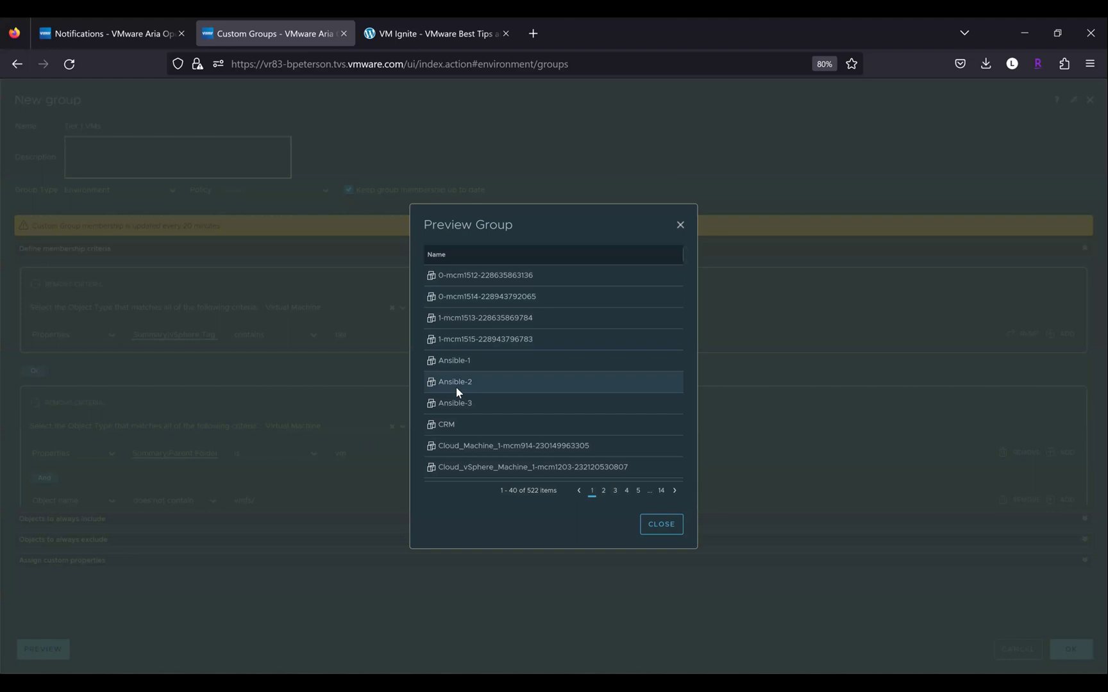
pyautogui.scroll(-1, 529, 376)
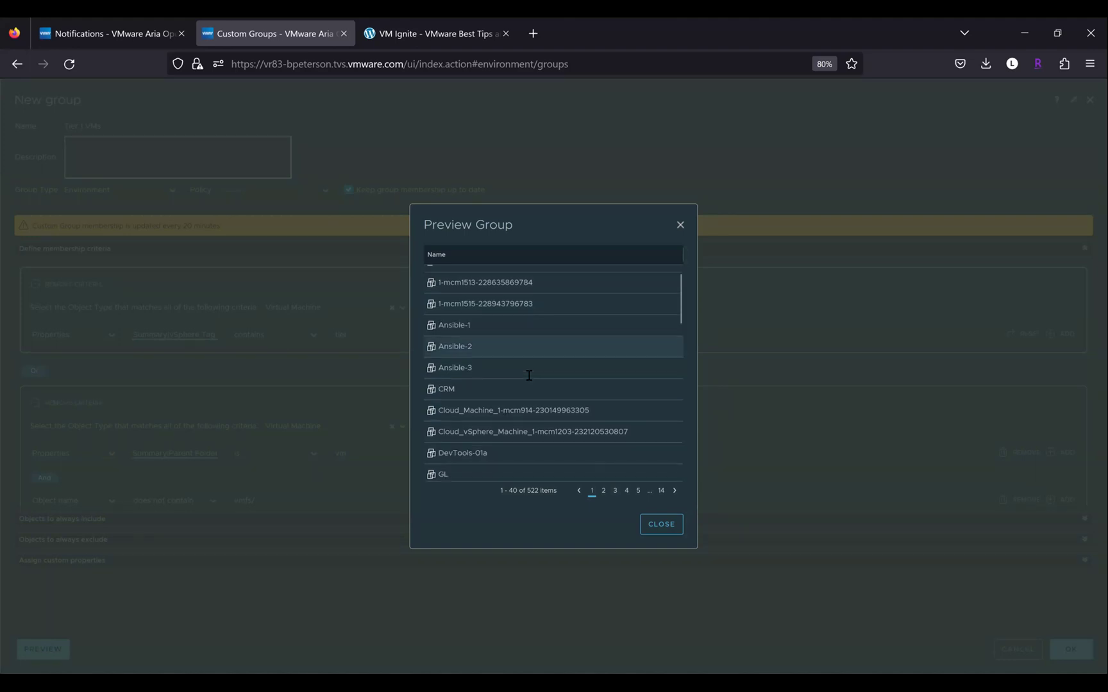
pyautogui.scroll(-4, 529, 376)
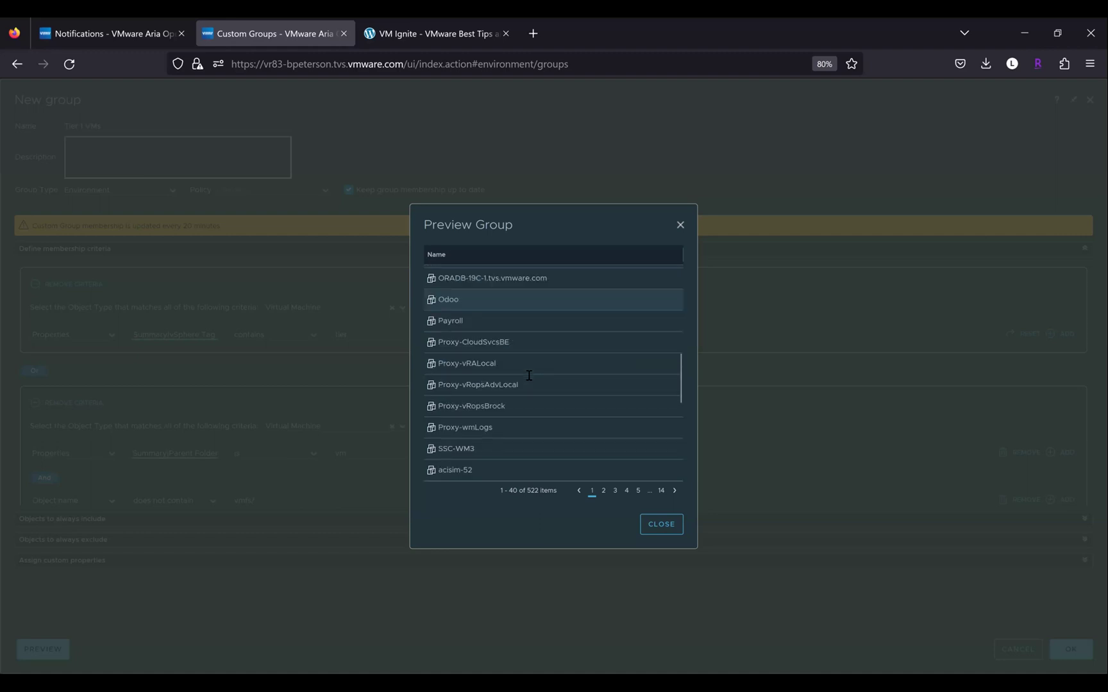
pyautogui.scroll(-4, 529, 375)
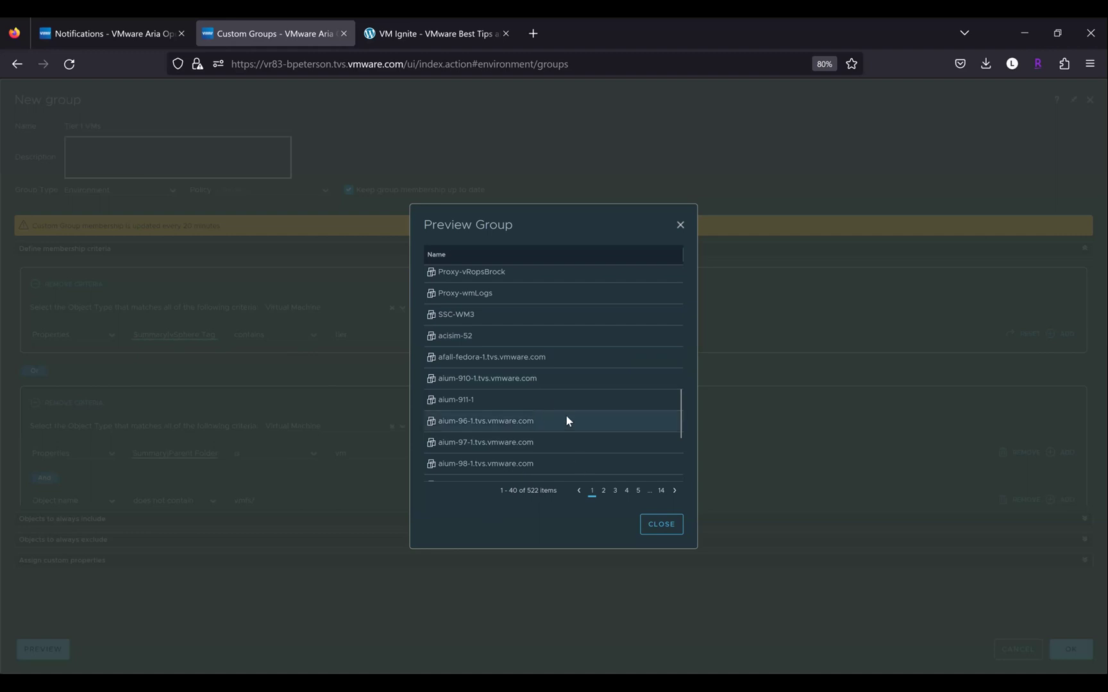
pyautogui.scroll(-1, 566, 417)
pyautogui.scroll(-4, 566, 415)
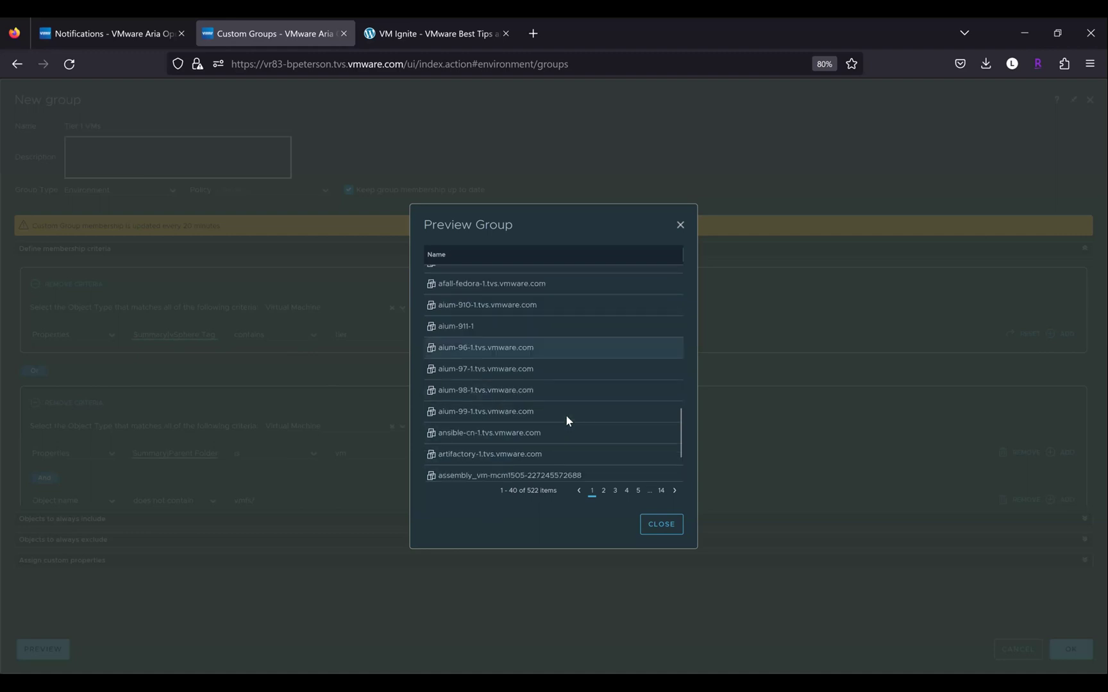
pyautogui.click(662, 525)
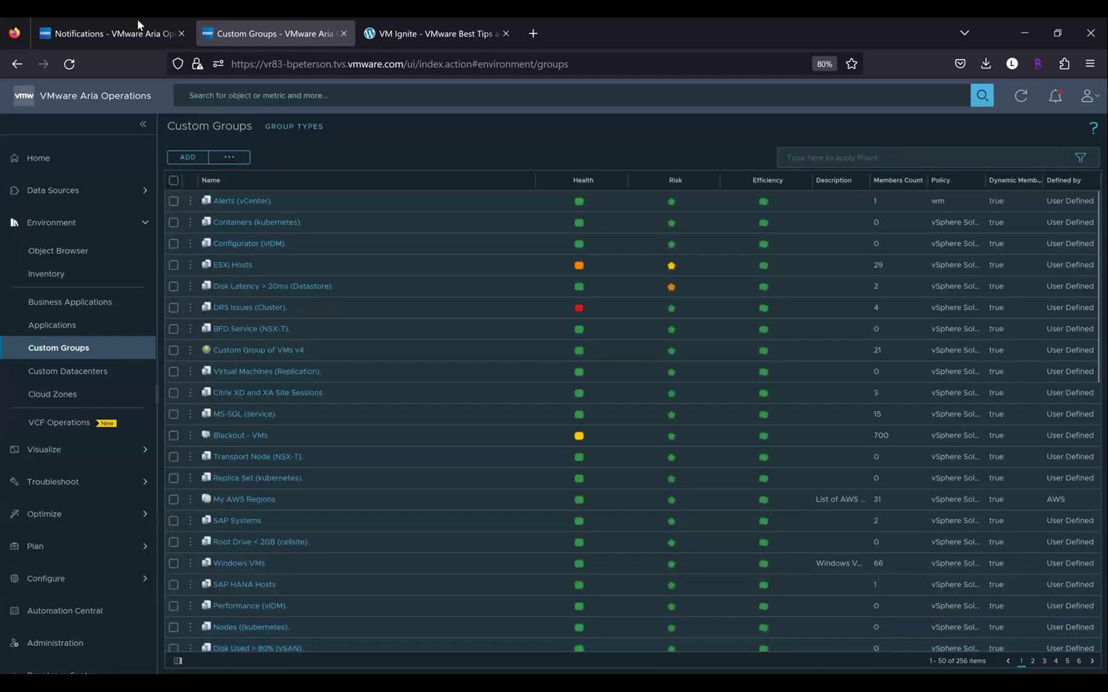
# Replace the Virtual Machine type with Object scope: Tier 1 VMs, Children of type Virtual Machine
pyautogui.click(139, 27)
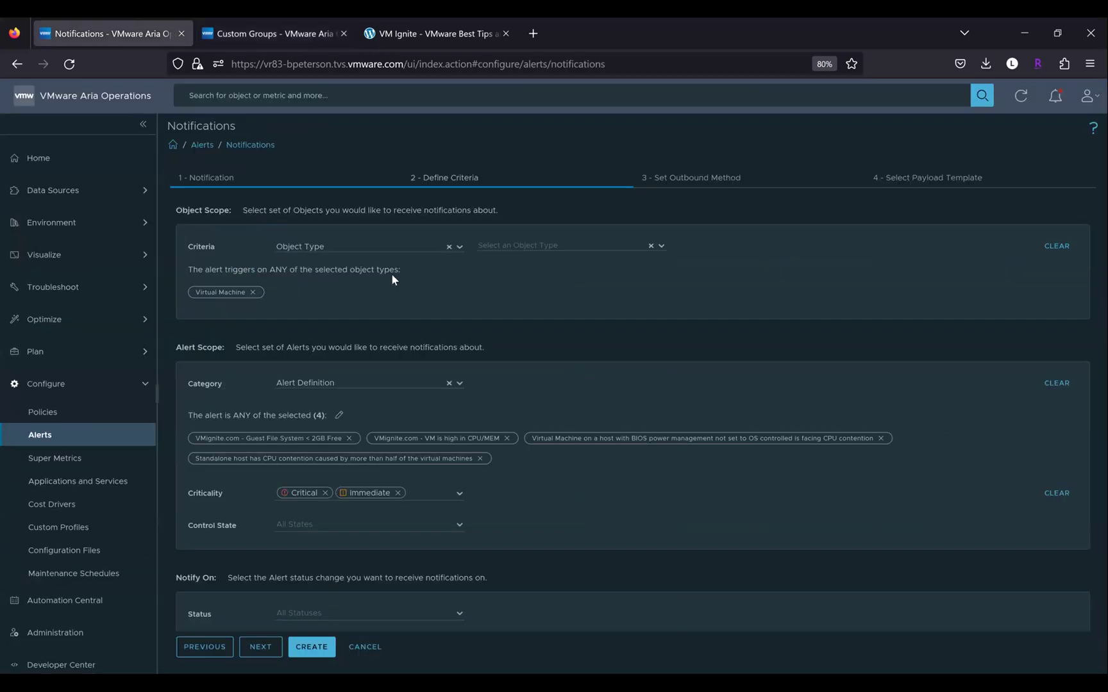
pyautogui.click(253, 292)
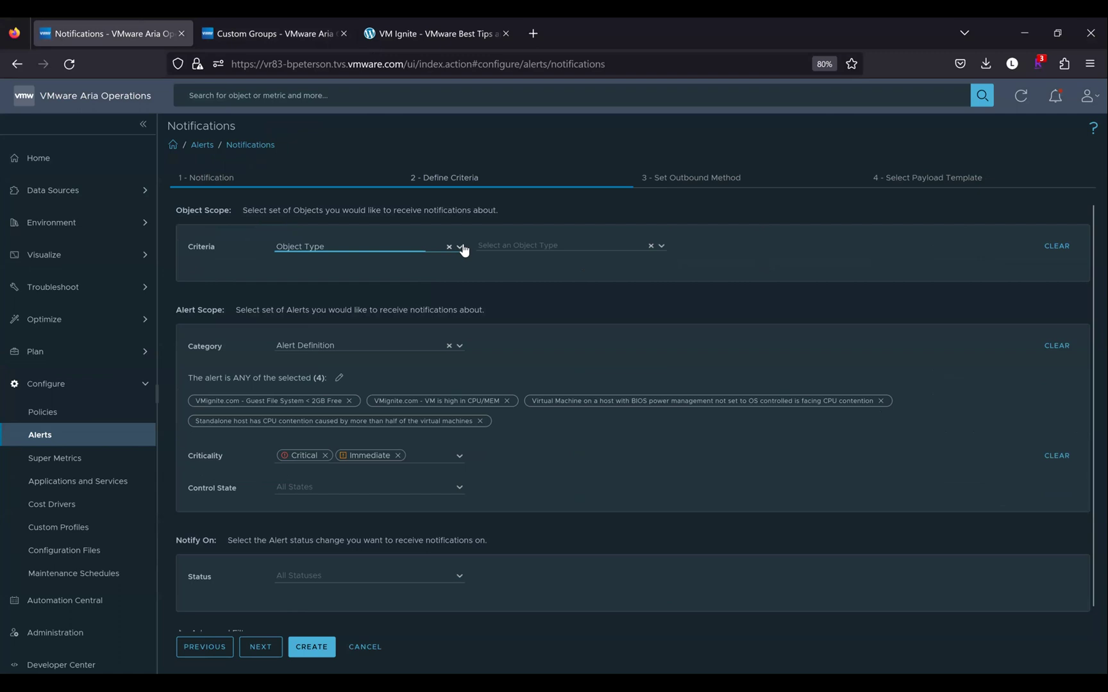
pyautogui.click(322, 246)
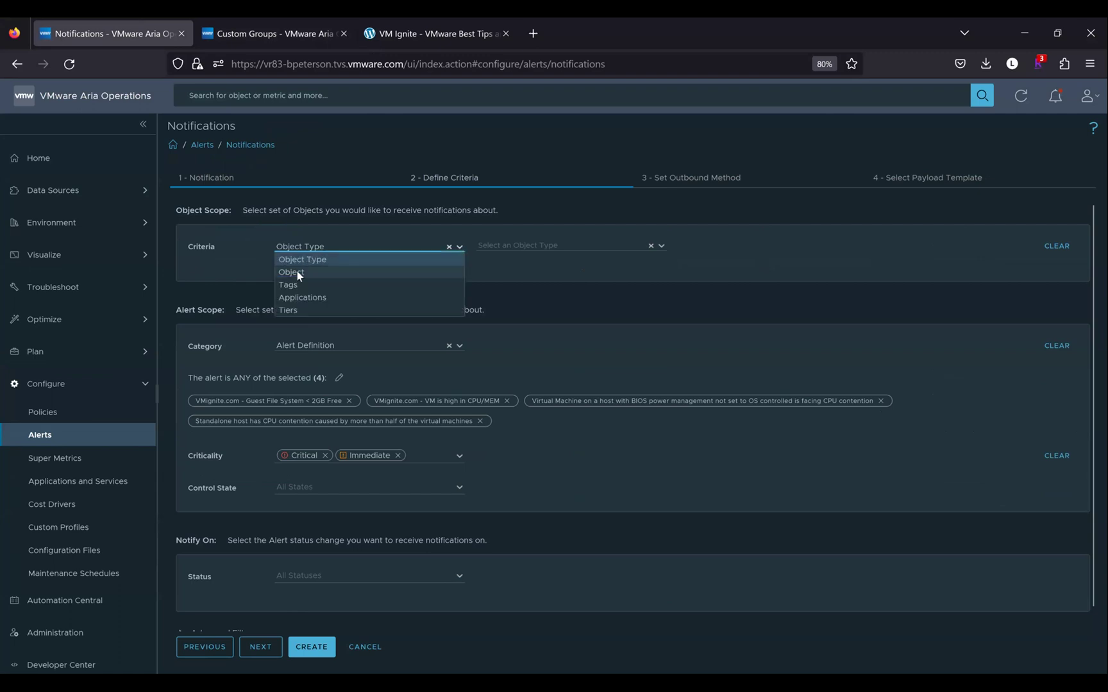
pyautogui.click(297, 271)
pyautogui.write('tier')
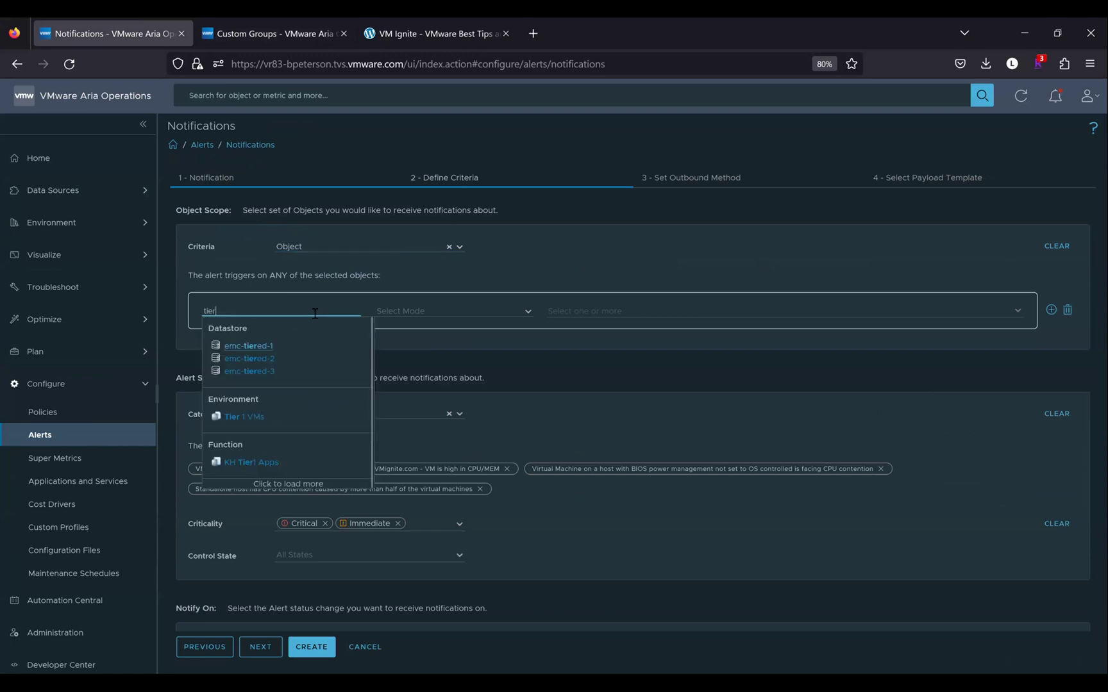
pyautogui.click(245, 417)
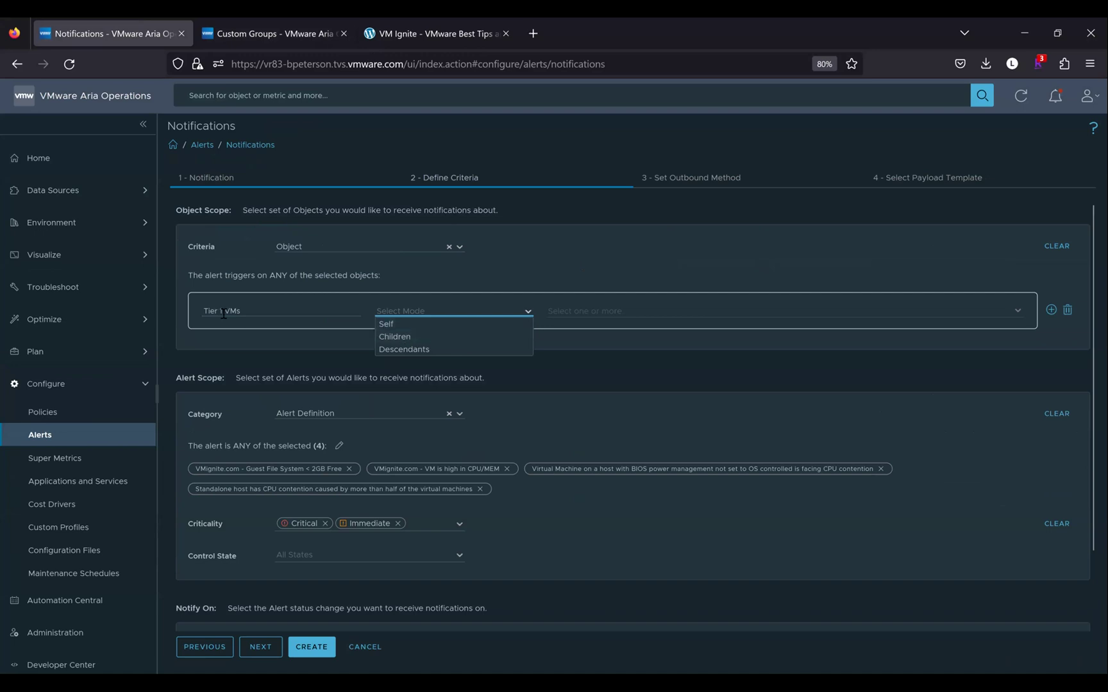
pyautogui.click(394, 336)
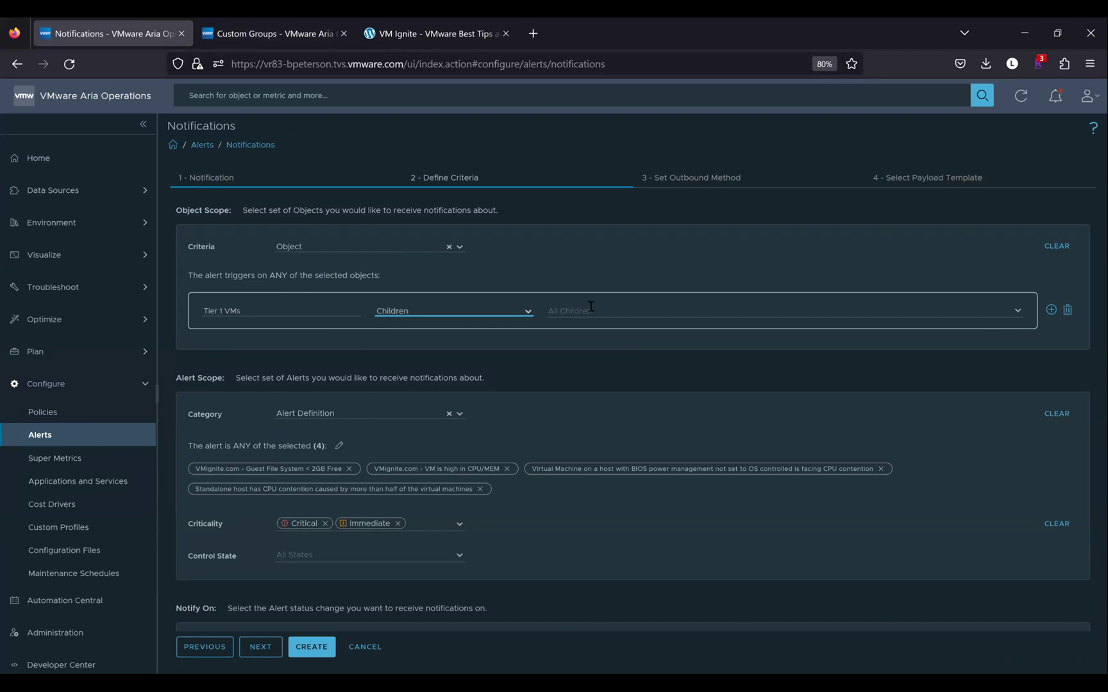
pyautogui.click(830, 317)
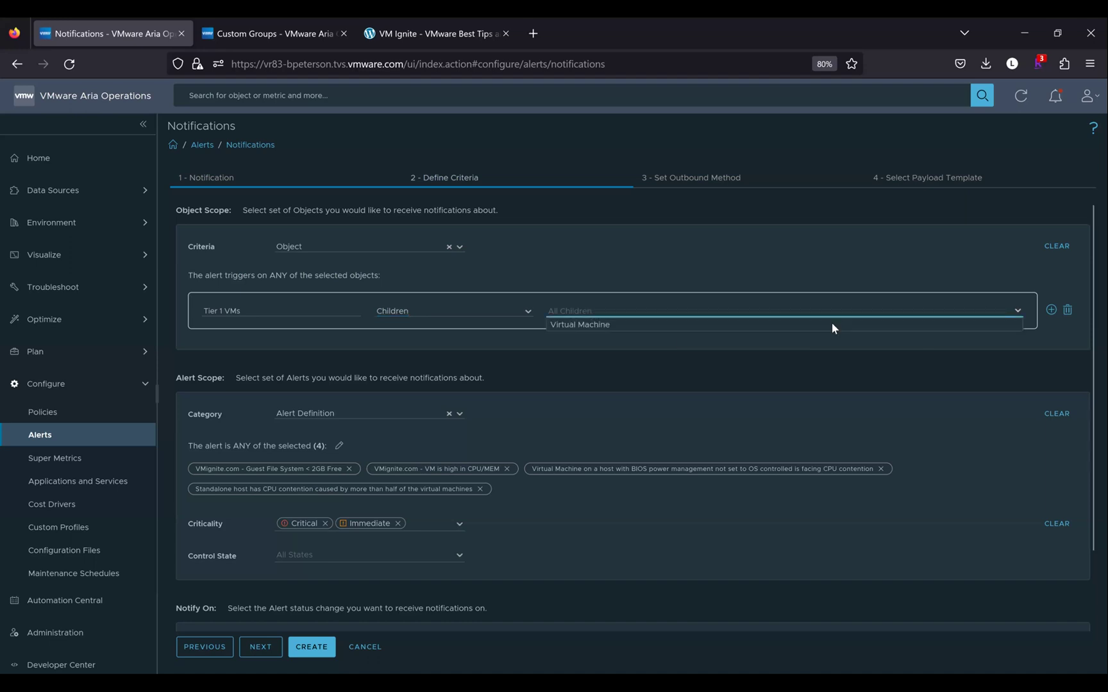
pyautogui.click(609, 328)
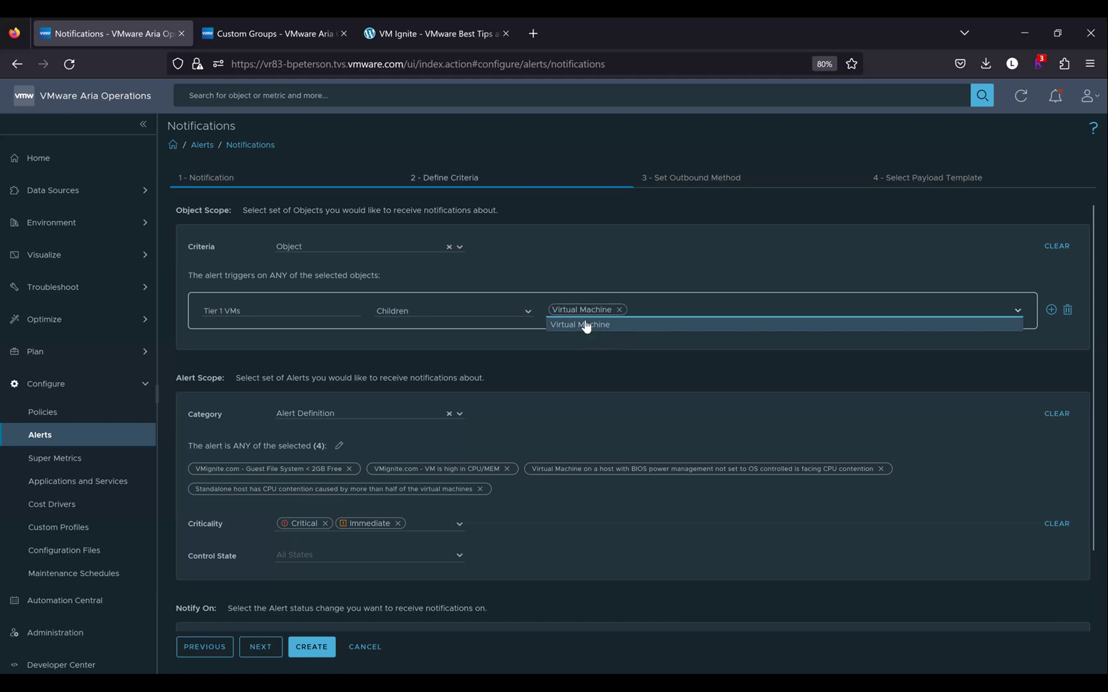
pyautogui.click(618, 341)
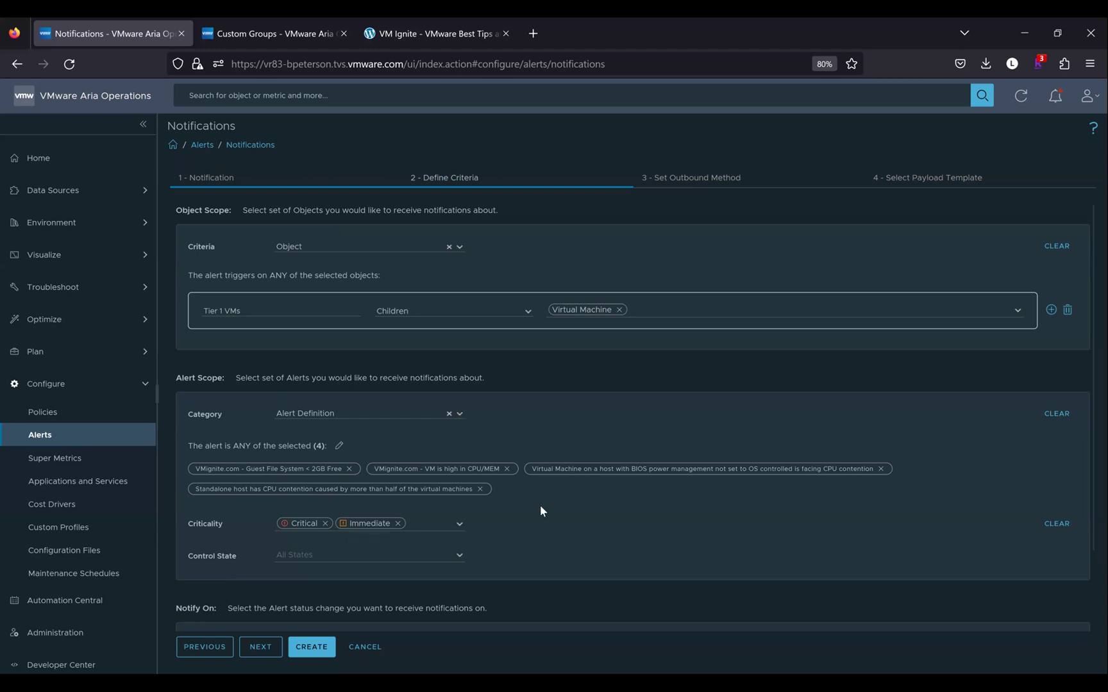
# Show the Alert Scope Category choices: Alert Type, Alert Impact and Alert Definition
pyautogui.click(461, 415)
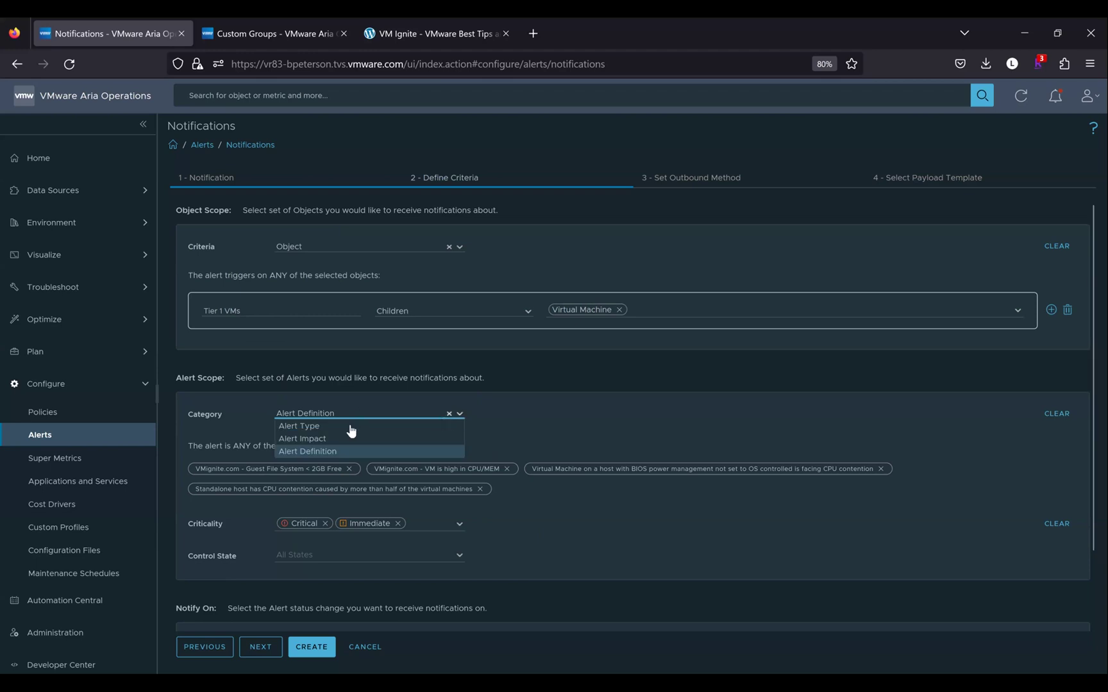
# Scope by Alert Type: Application, Virtualization, Hardware, Storage and Network availability subtypes
pyautogui.click(350, 427)
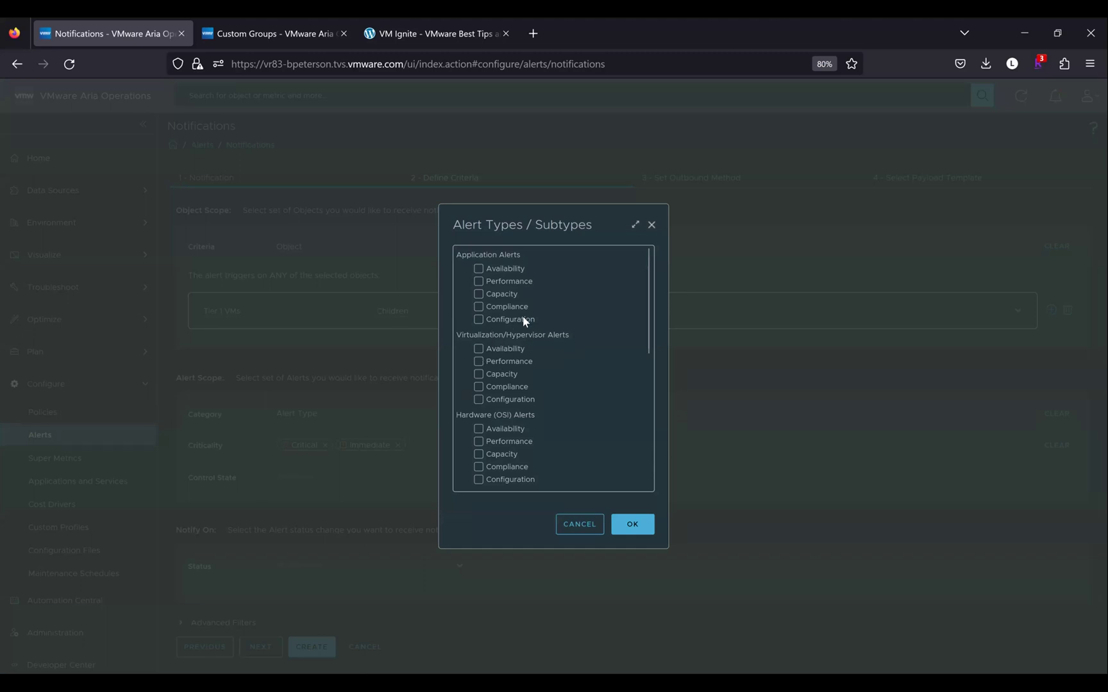
pyautogui.click(475, 266)
pyautogui.click(479, 350)
pyautogui.click(479, 432)
pyautogui.scroll(-5, 479, 432)
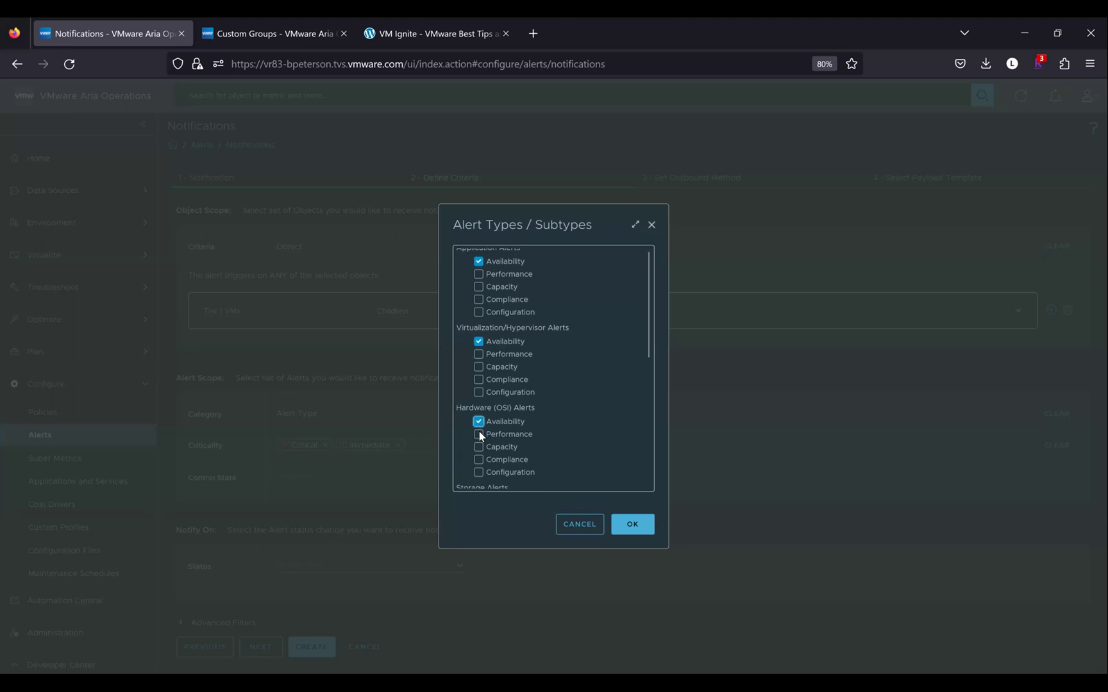
pyautogui.click(479, 380)
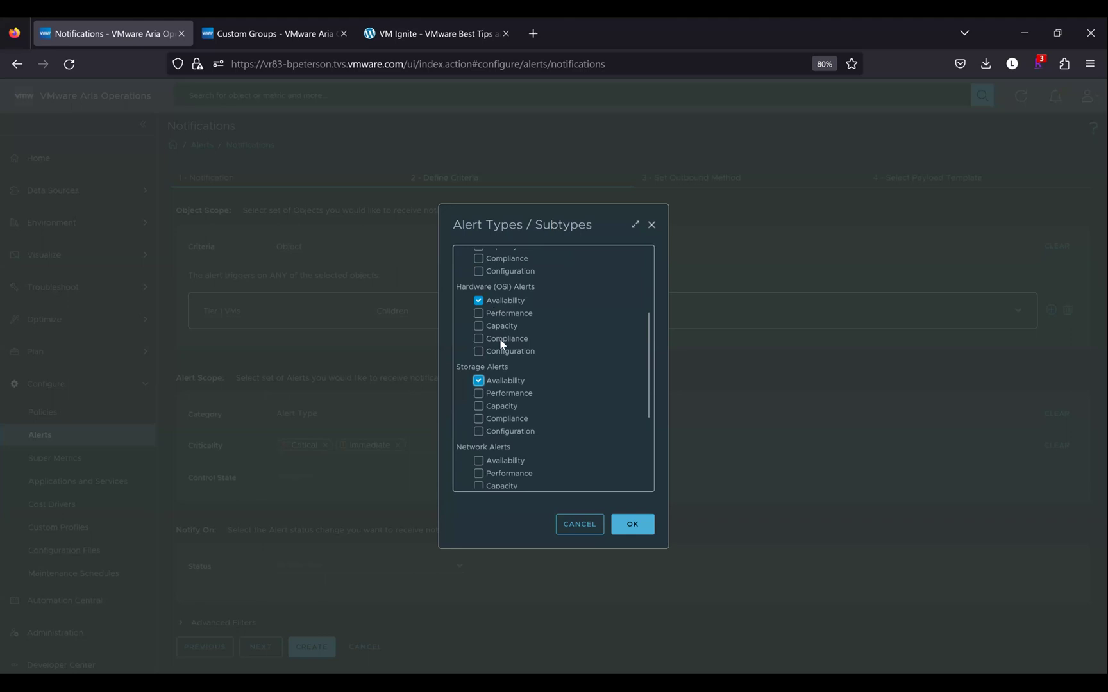
pyautogui.scroll(-2, 502, 383)
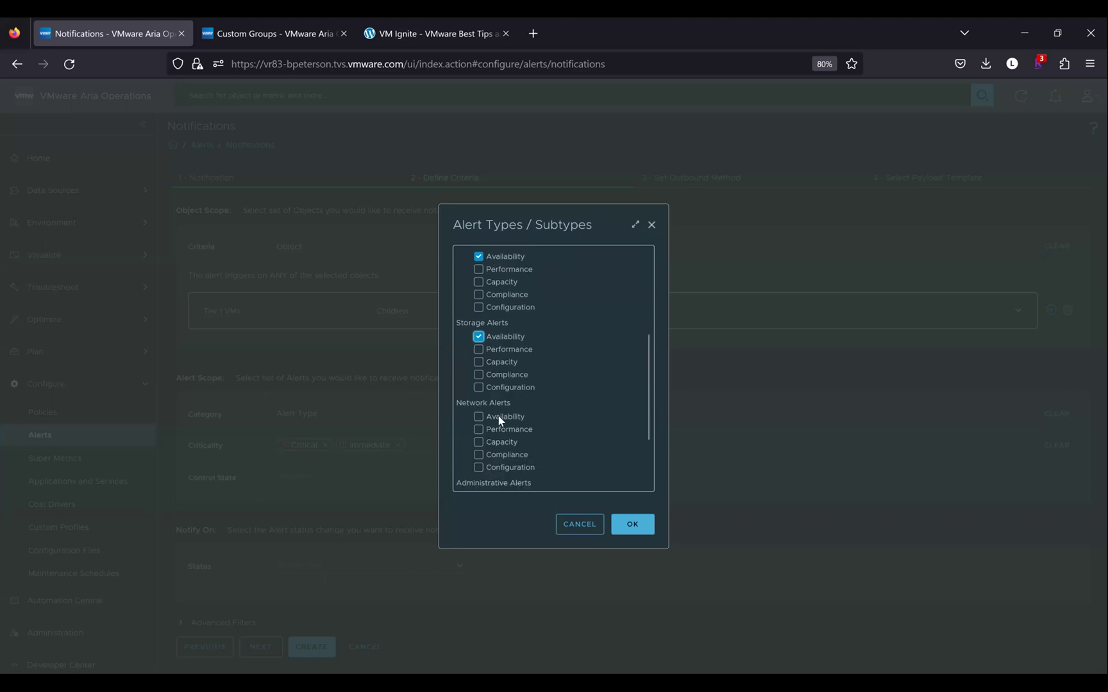
pyautogui.scroll(-1, 480, 357)
pyautogui.click(479, 359)
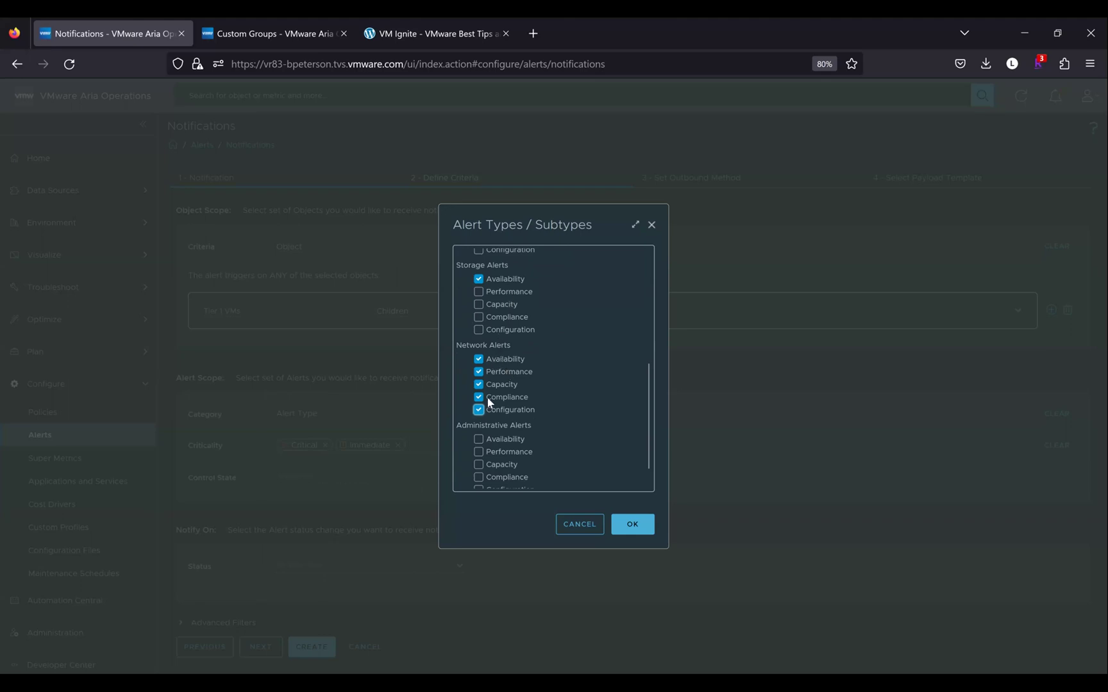
pyautogui.click(630, 530)
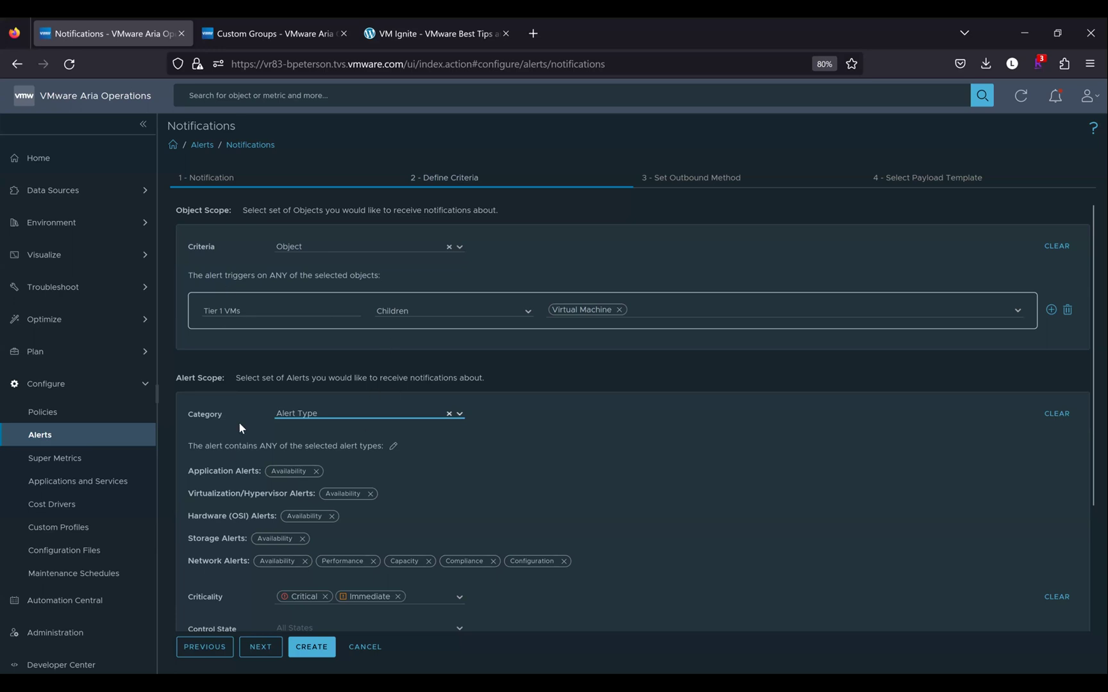
# Set the scope category to Alert Definition, remove Critical and Immediate filters, and continue
pyautogui.click(461, 418)
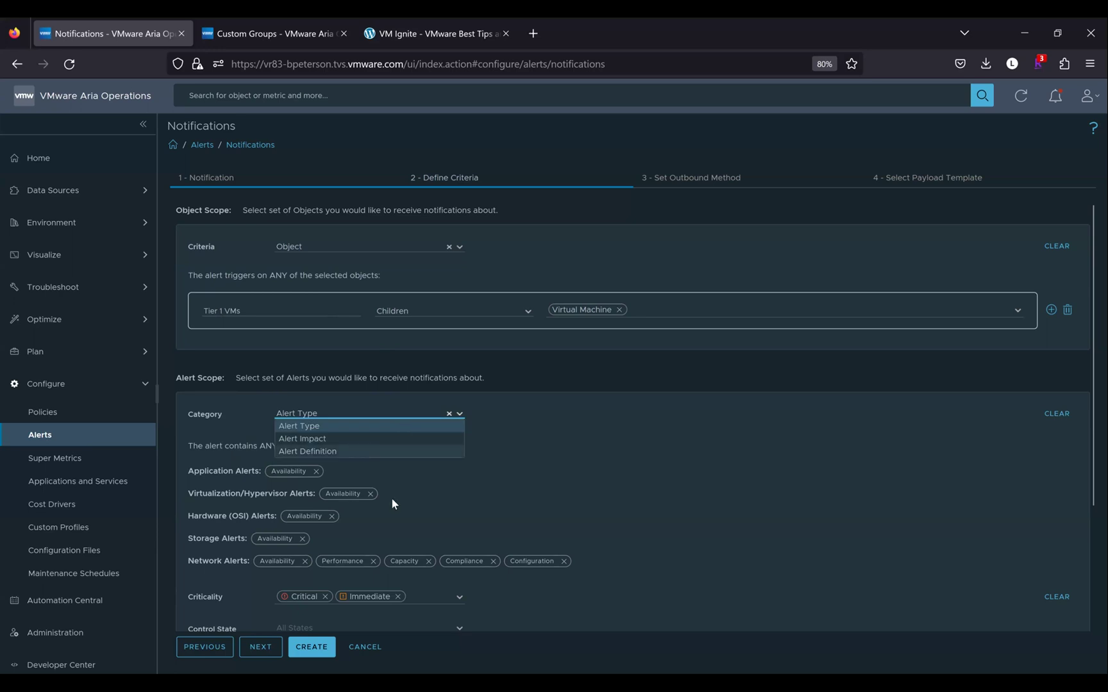
pyautogui.press('Down')
pyautogui.press('Down')
pyautogui.press('Return')
pyautogui.click(397, 525)
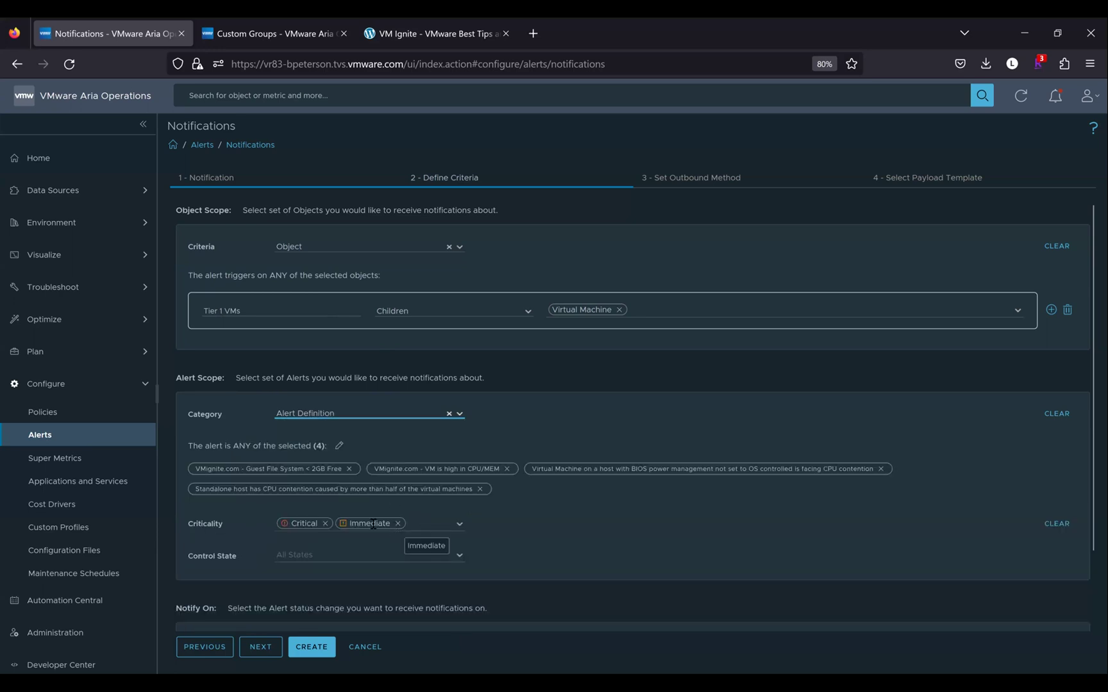
pyautogui.click(326, 524)
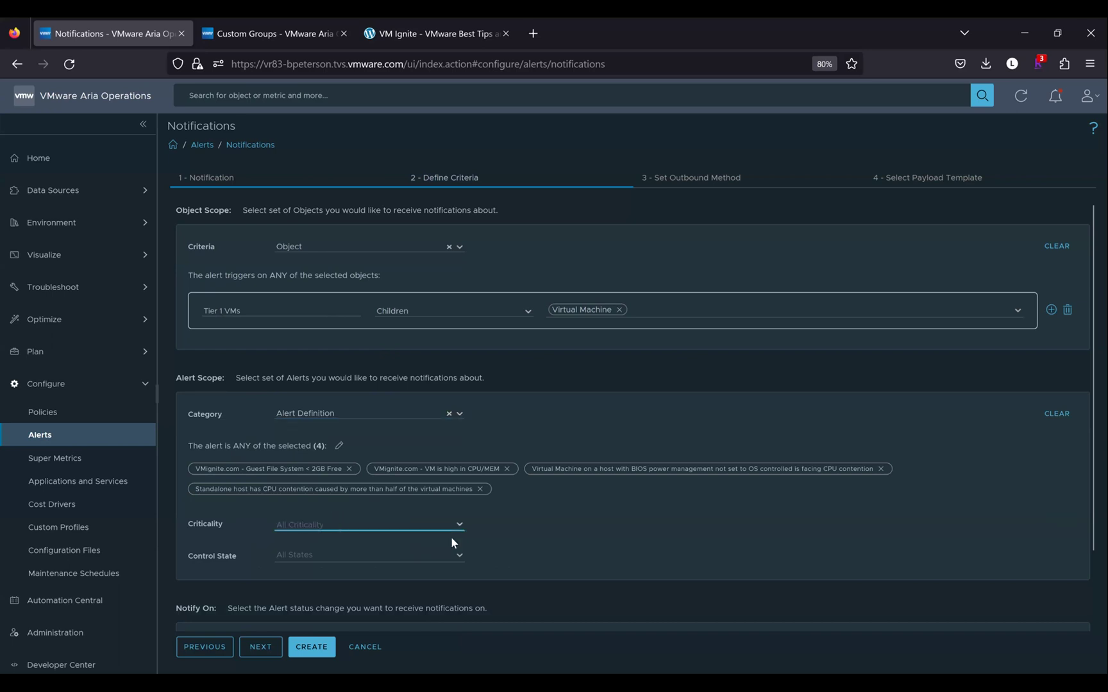
pyautogui.click(522, 544)
pyautogui.click(461, 560)
pyautogui.click(505, 547)
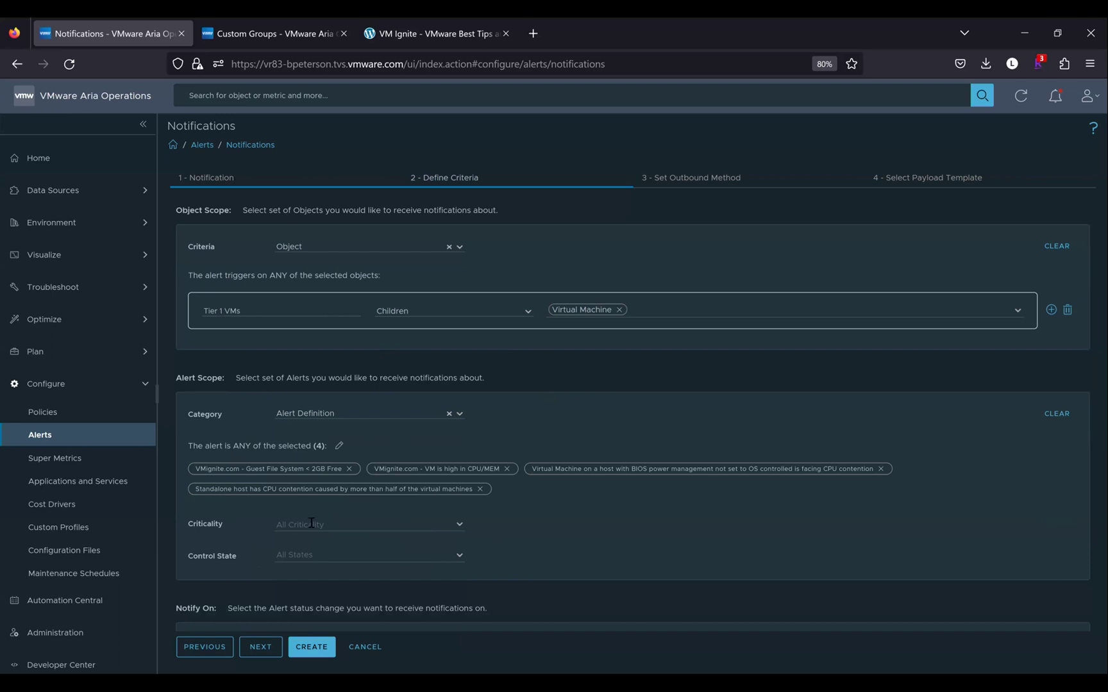
pyautogui.click(261, 647)
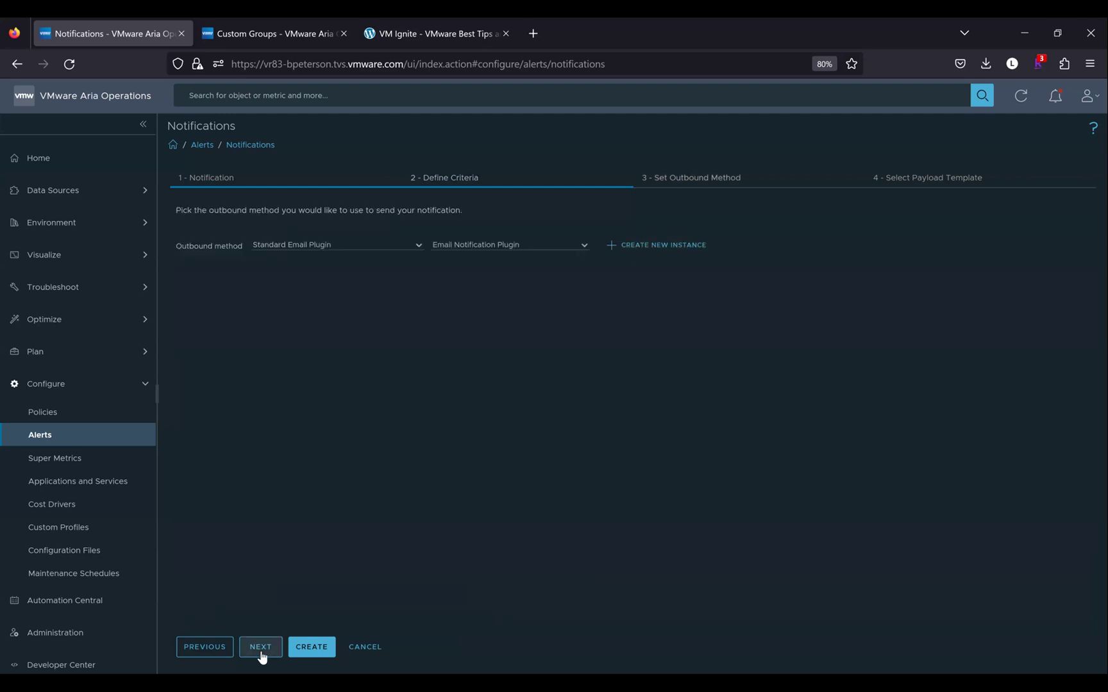
# Try the Webhook Notification Plugin with the Microsoft Teams instance, then Slack Plugin with its channel instance
pyautogui.click(416, 247)
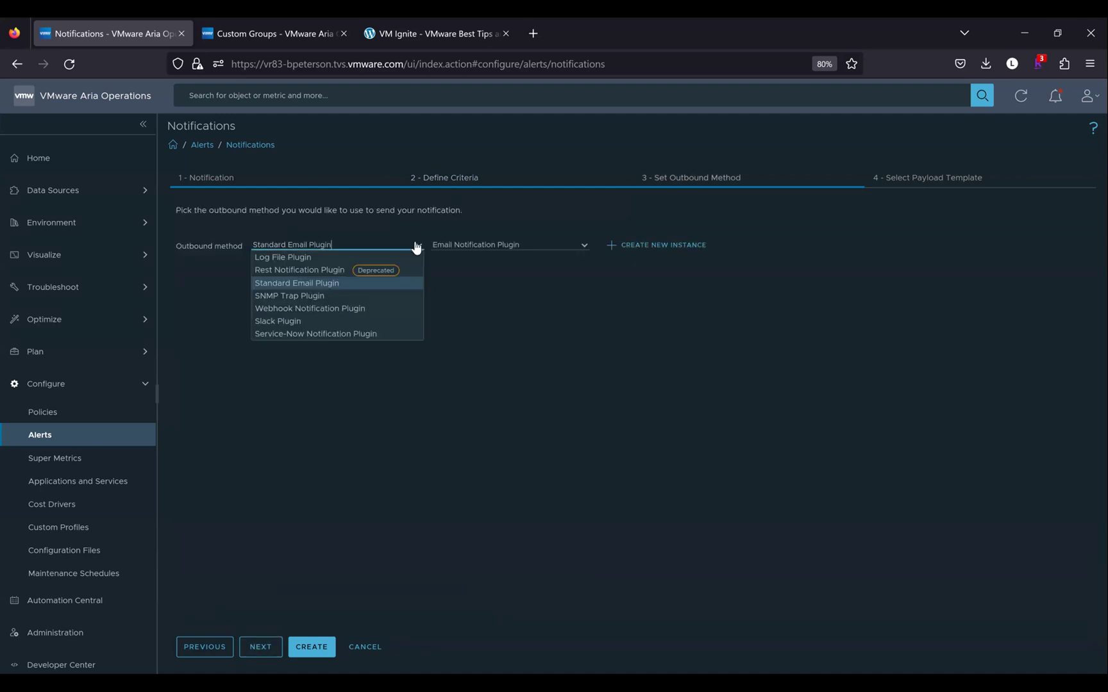
pyautogui.click(353, 309)
pyautogui.click(581, 249)
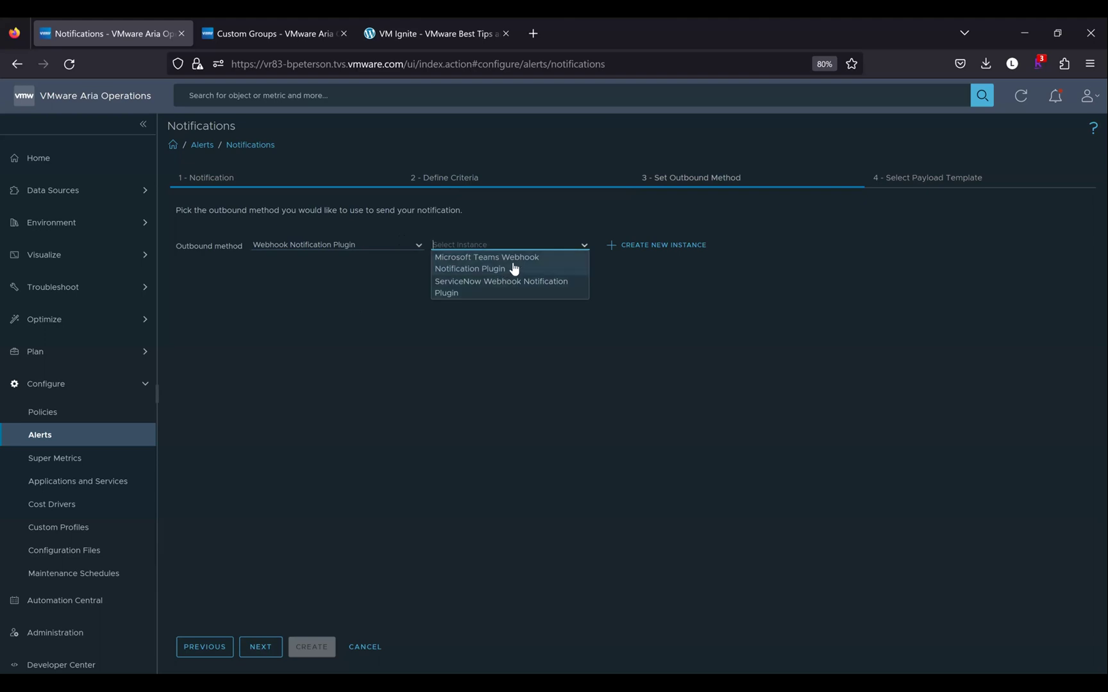
pyautogui.click(513, 267)
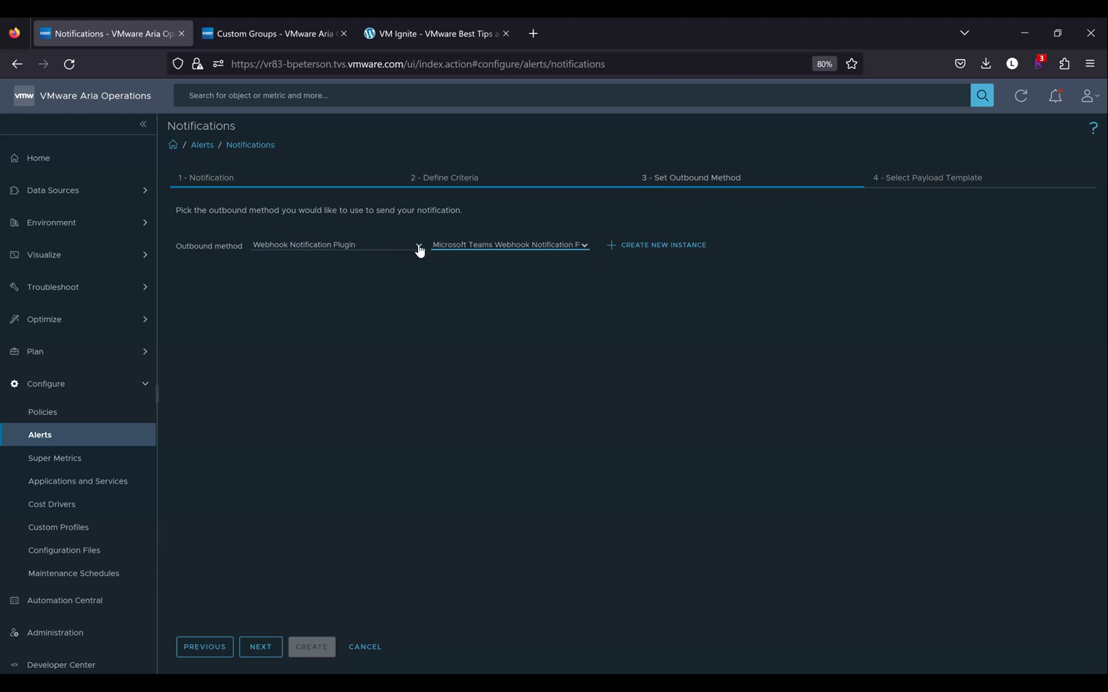
pyautogui.click(419, 248)
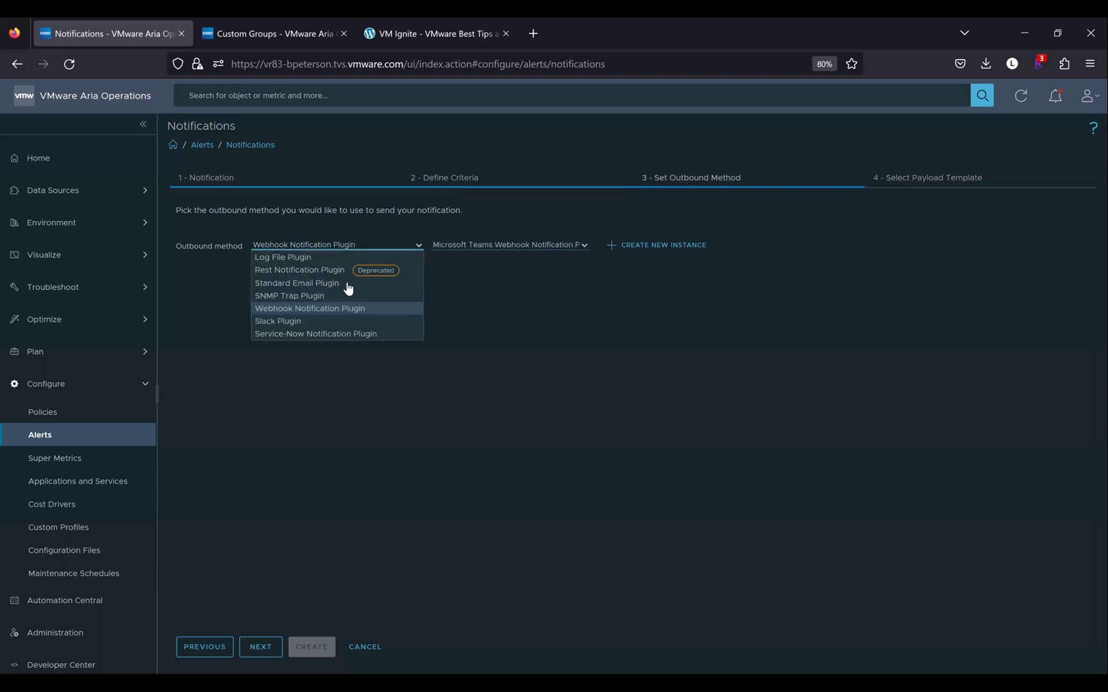
pyautogui.click(321, 321)
pyautogui.click(586, 247)
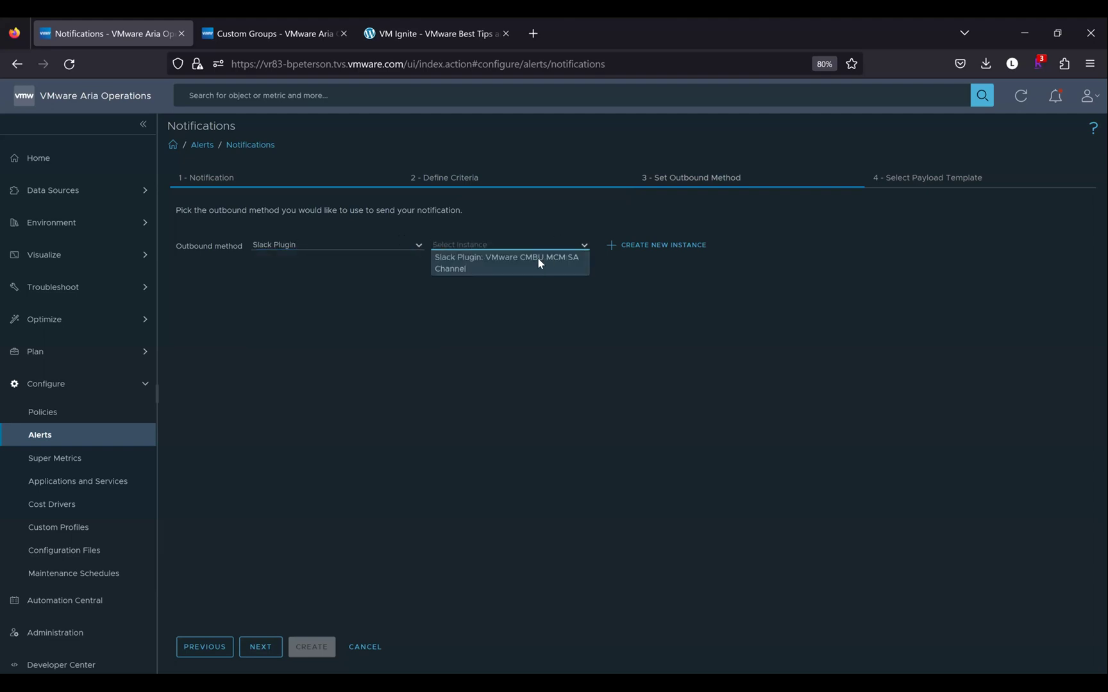
pyautogui.click(538, 259)
# Switch to the Service-Now Notification Plugin with its ServiceNow instance and move to payload template selection
pyautogui.click(417, 251)
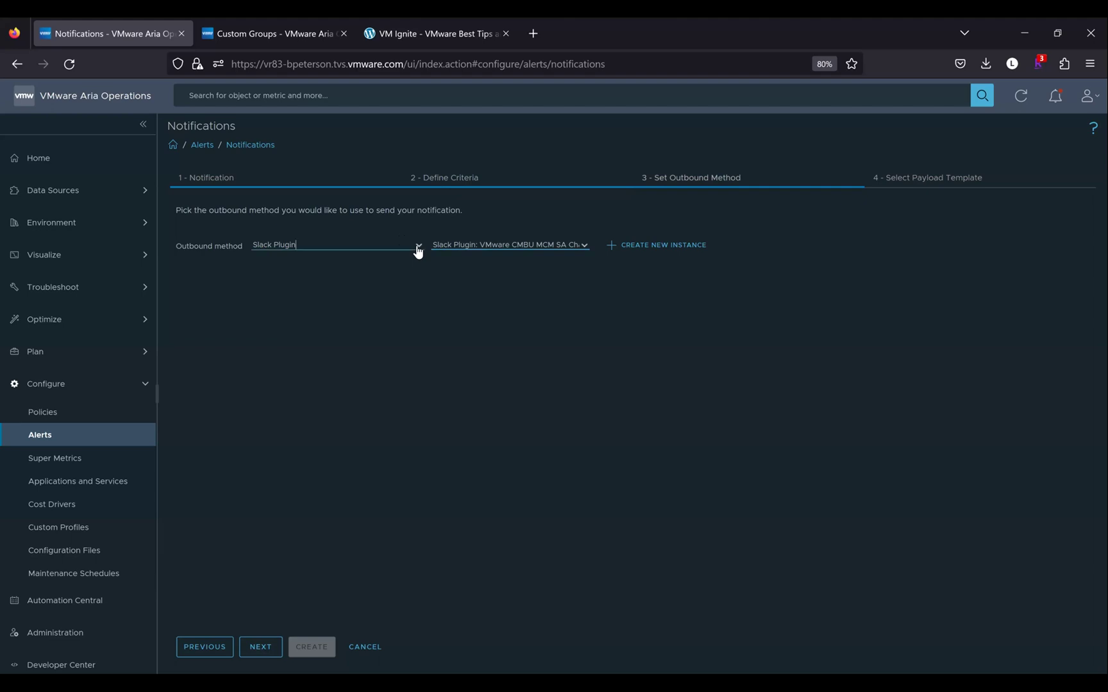
pyautogui.click(418, 251)
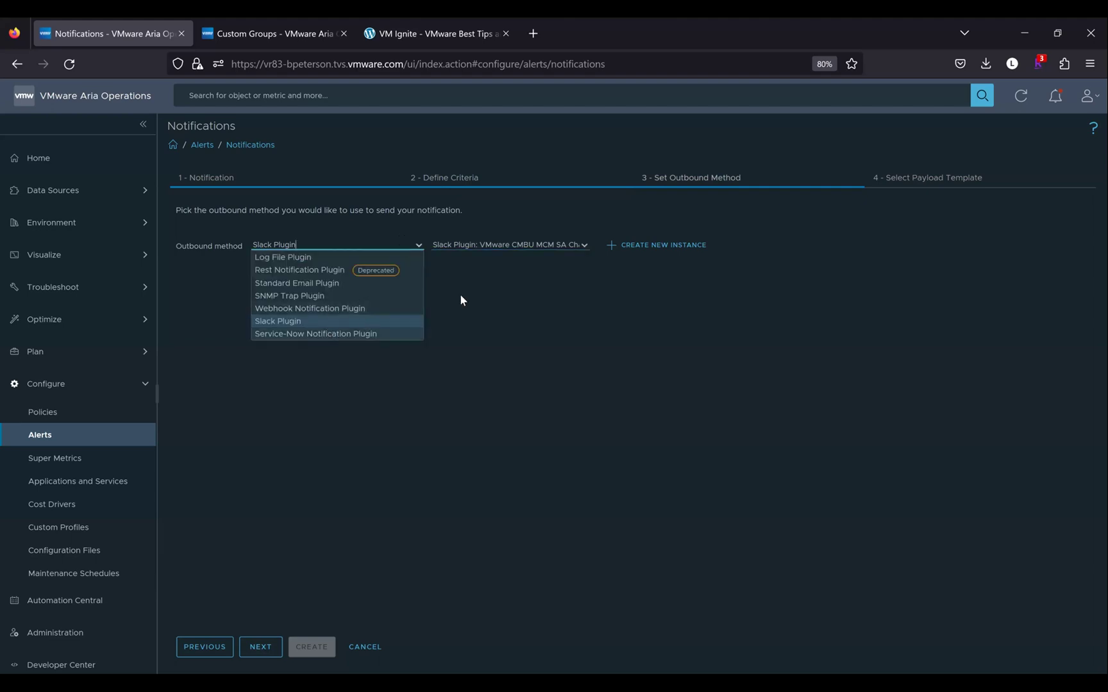
pyautogui.click(315, 333)
pyautogui.click(581, 249)
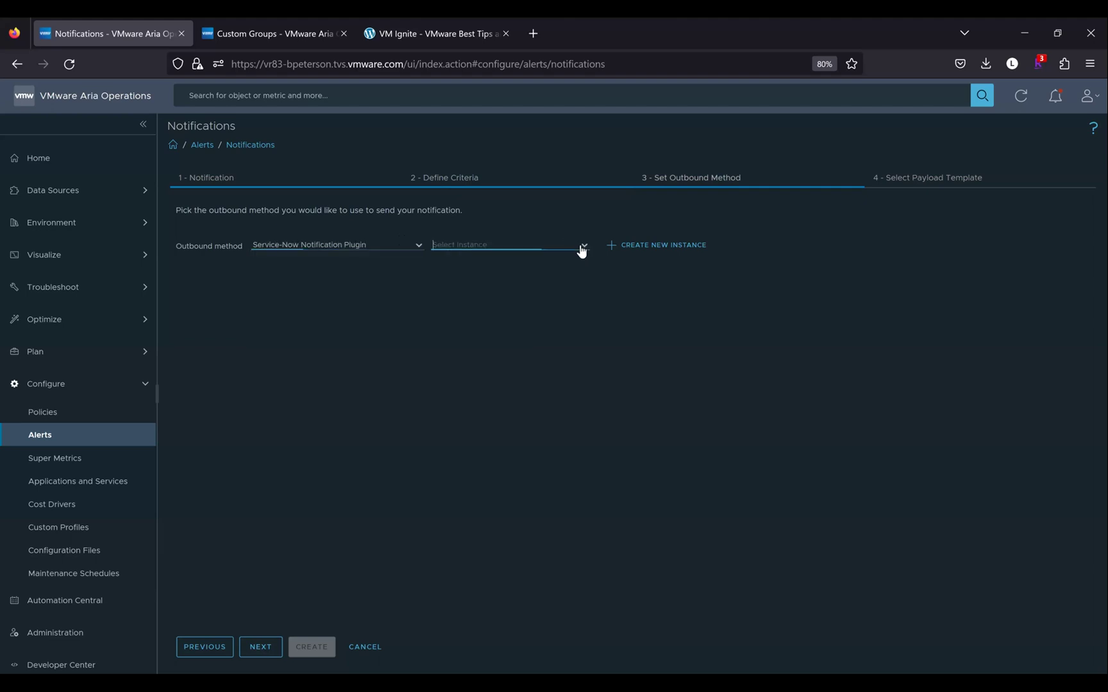
pyautogui.click(546, 265)
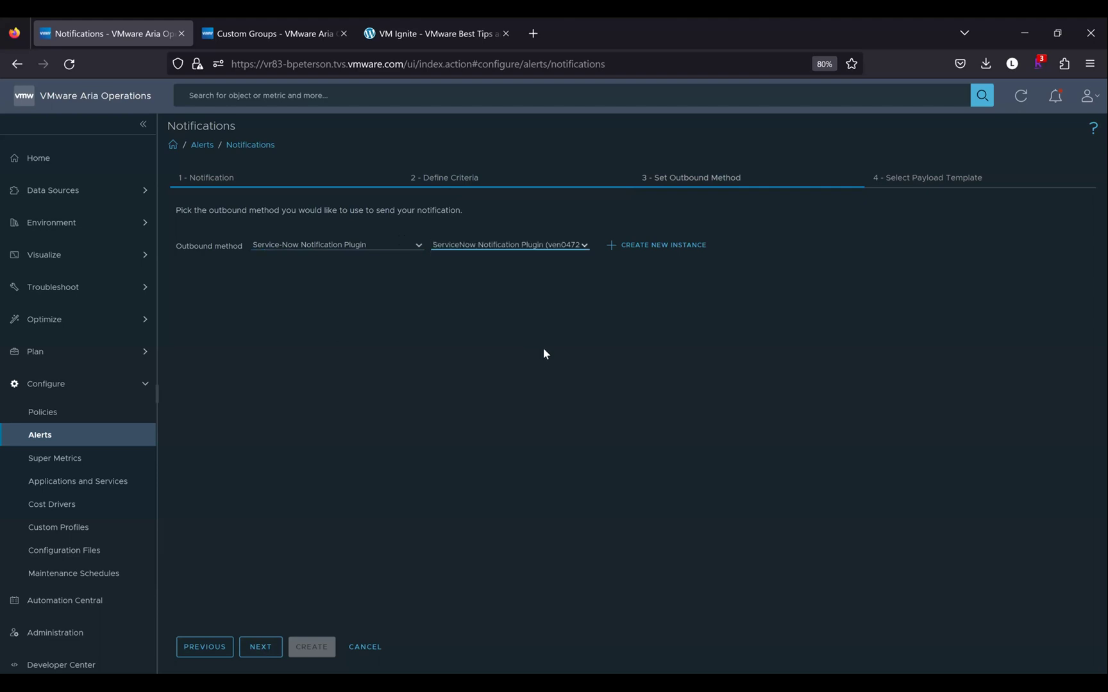
pyautogui.click(256, 646)
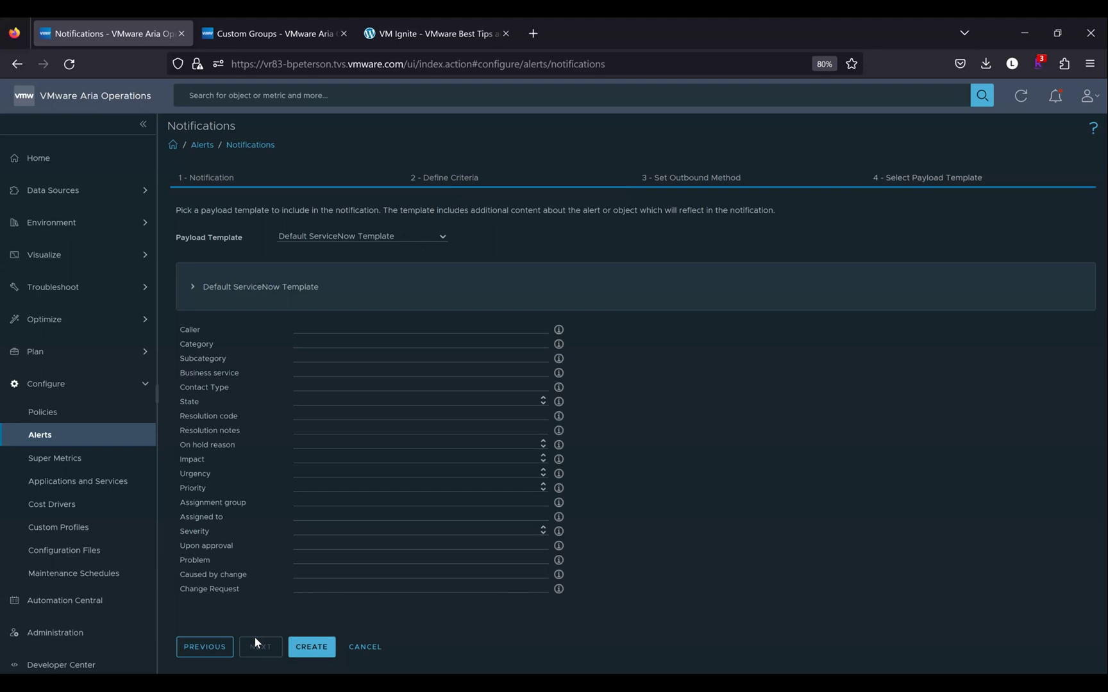
# Go back and change the outbound method to Standard Email Plugin with the Email Notification Plugin instance
pyautogui.click(332, 328)
pyautogui.click(212, 647)
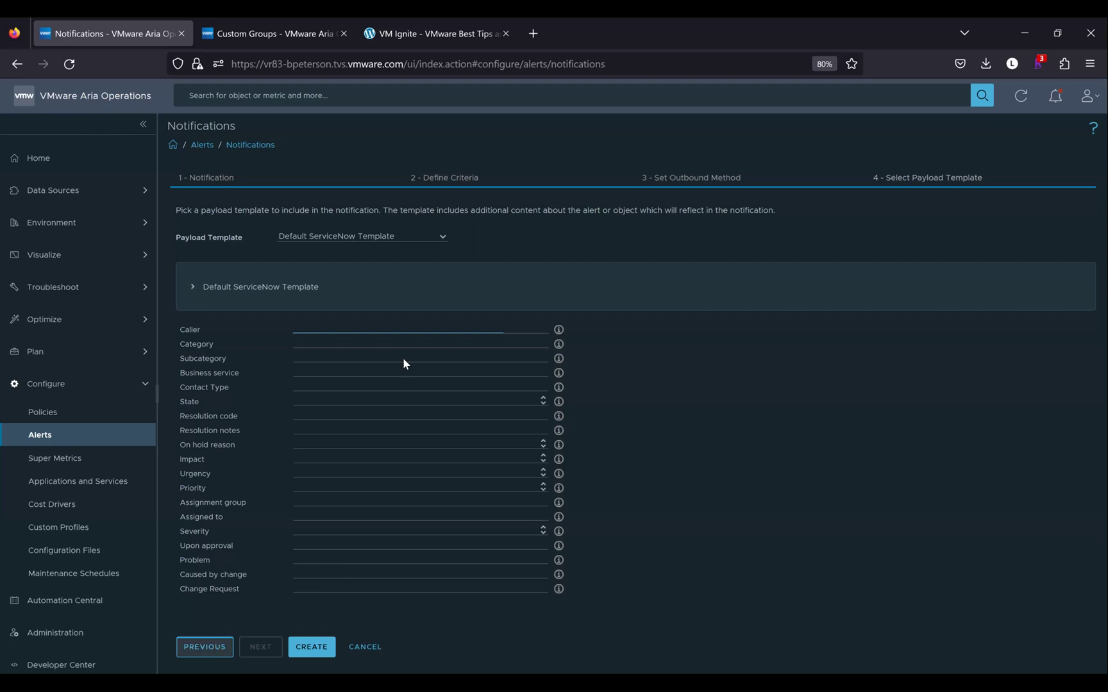
pyautogui.click(418, 250)
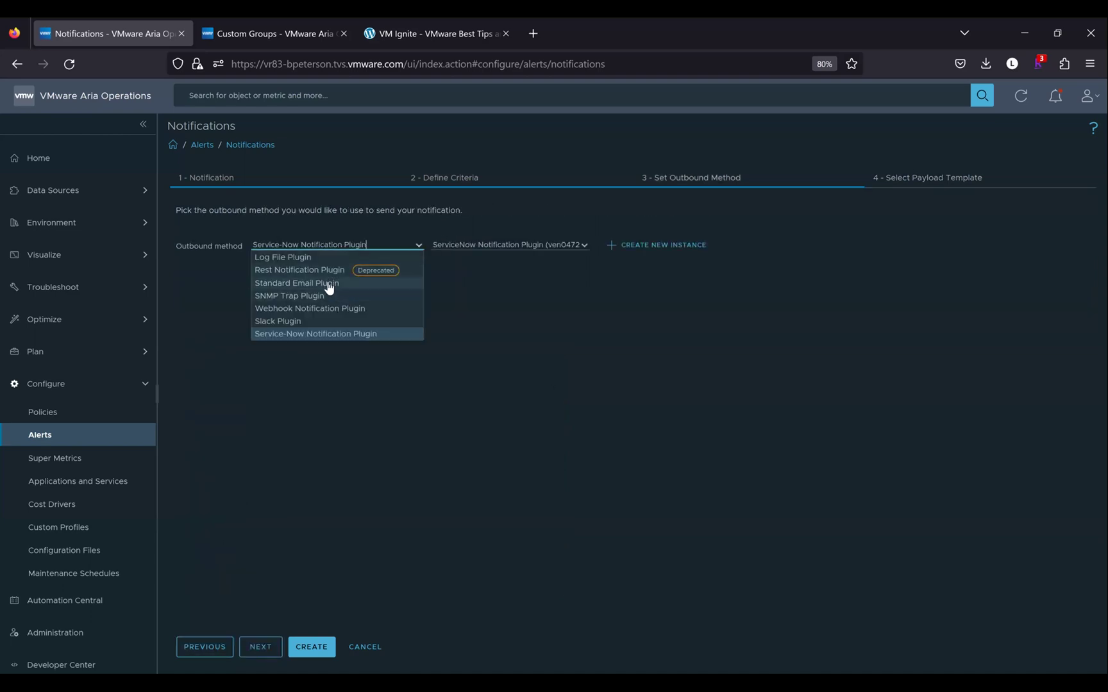
pyautogui.click(329, 284)
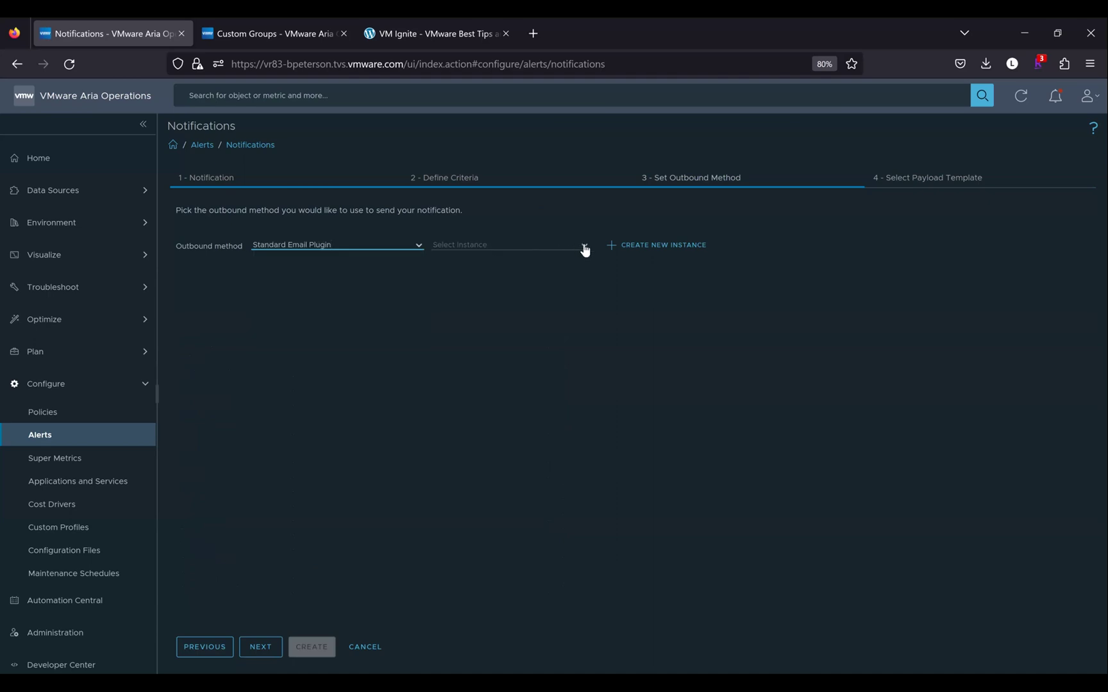
pyautogui.click(584, 248)
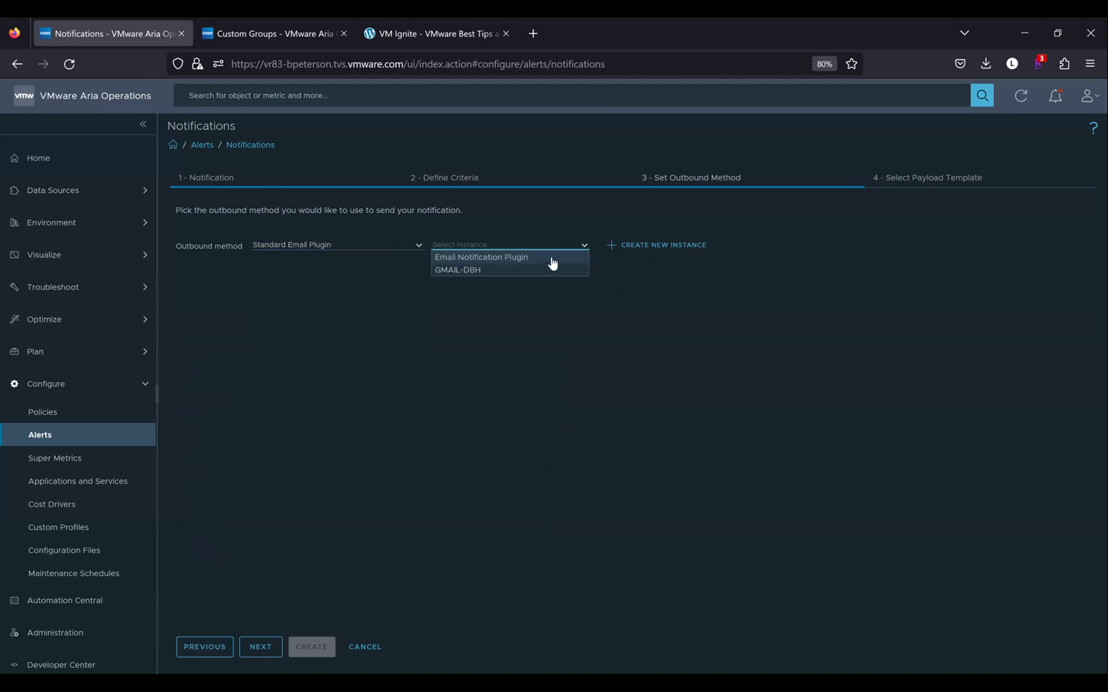
pyautogui.click(550, 256)
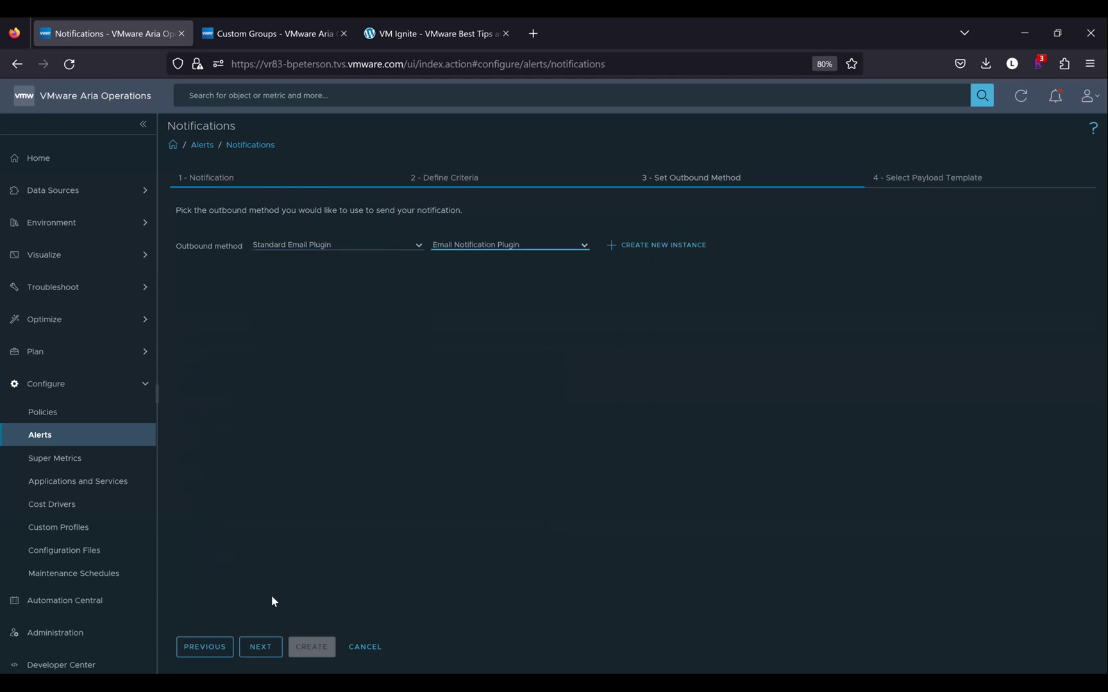
pyautogui.click(259, 647)
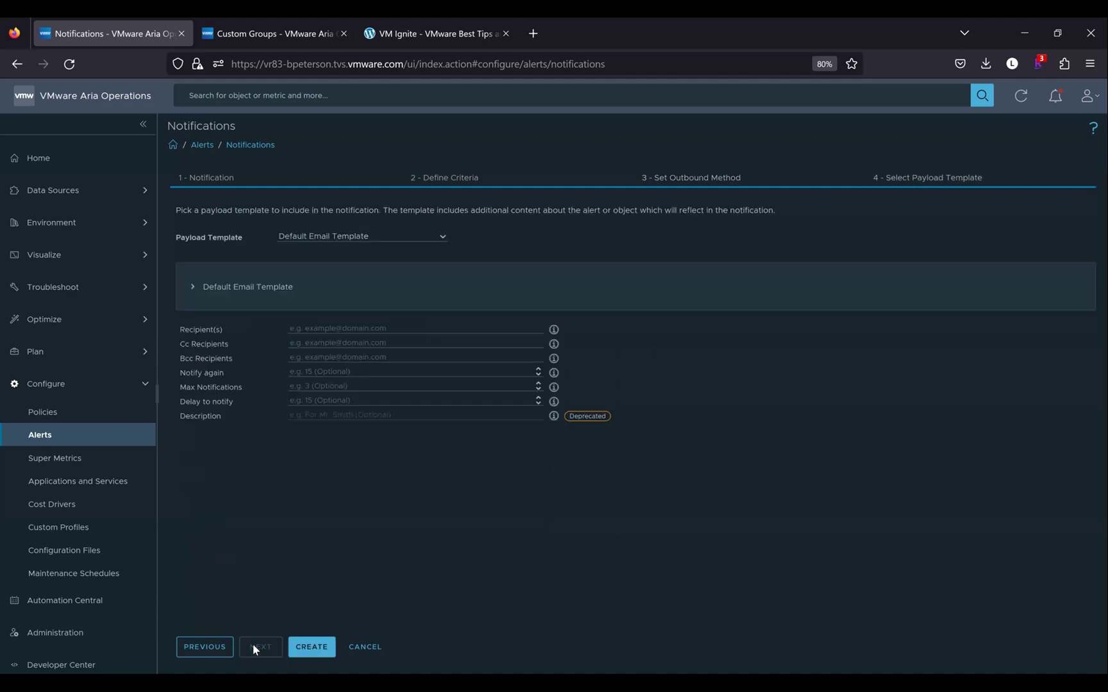
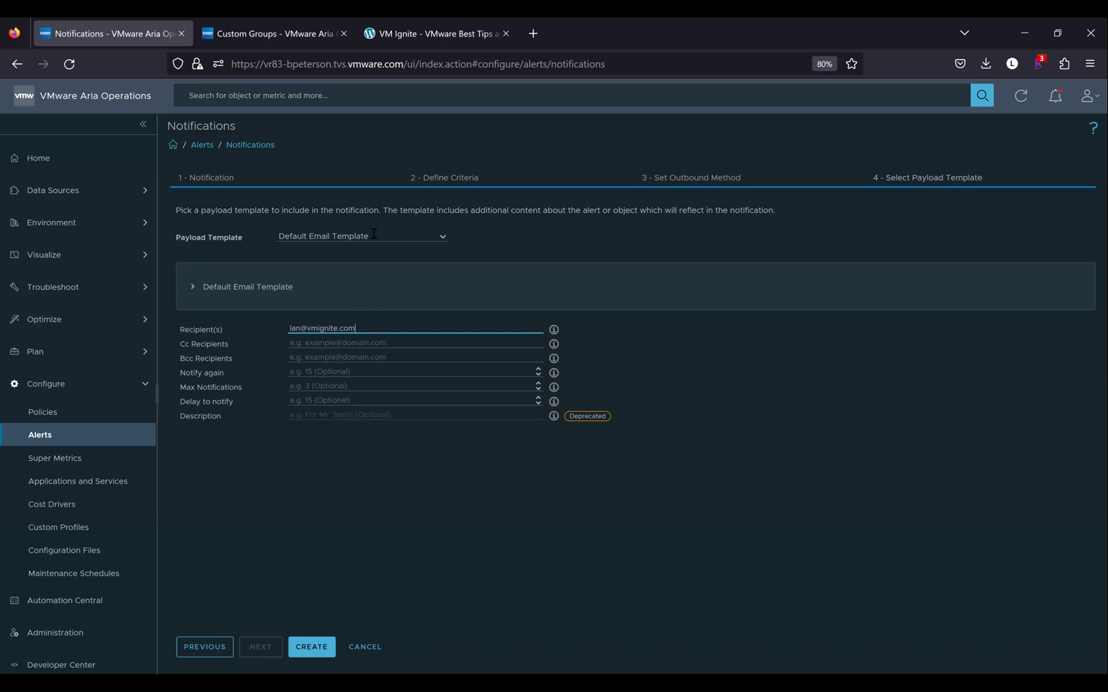
# Enter the recipient's e-mail address in Recipient(s) and check the Payload Template choices
pyautogui.click(443, 238)
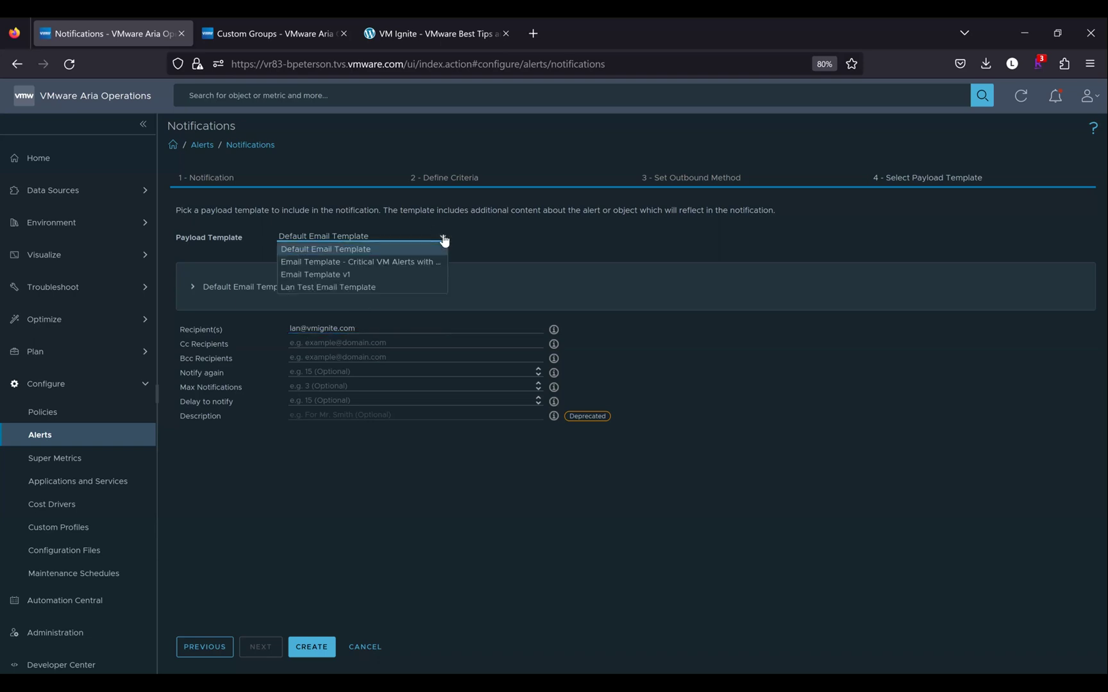
# In the Aria tab, go to Configure > Alerts and open the Payload Templates page
pyautogui.click(336, 235)
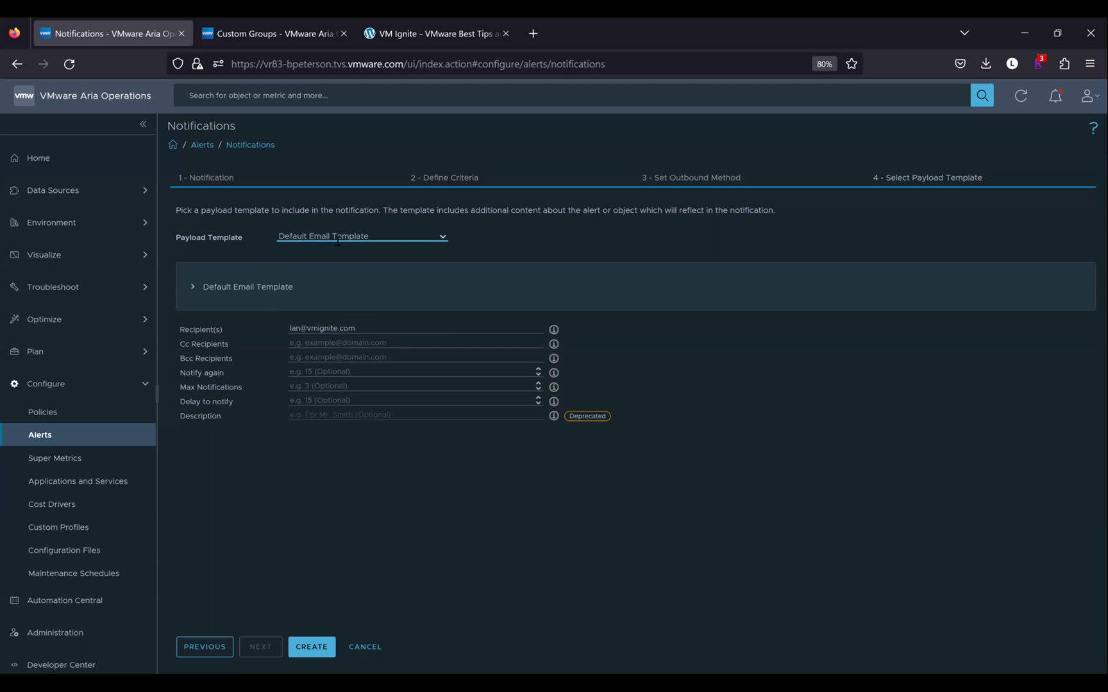
pyautogui.click(282, 28)
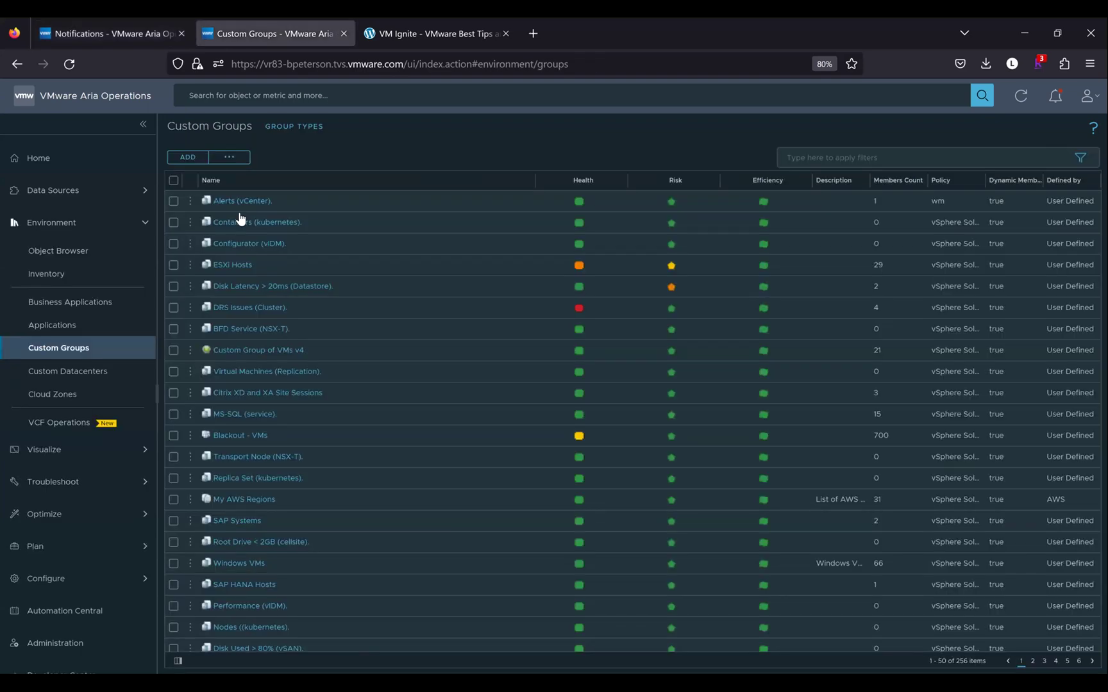
pyautogui.click(66, 579)
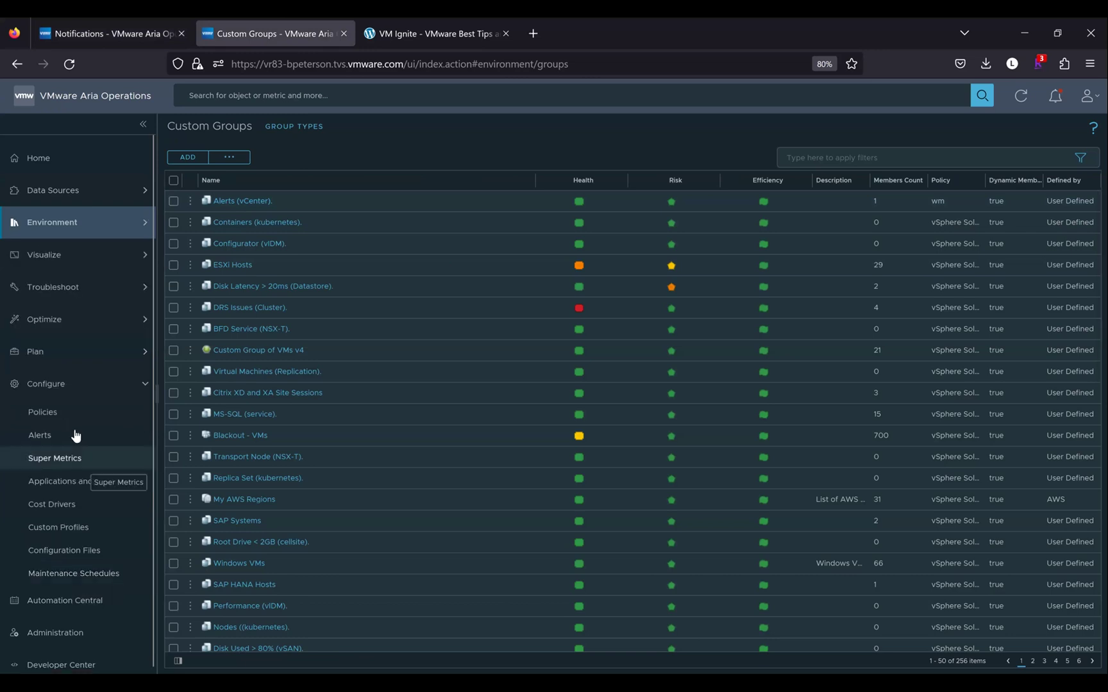
pyautogui.click(75, 436)
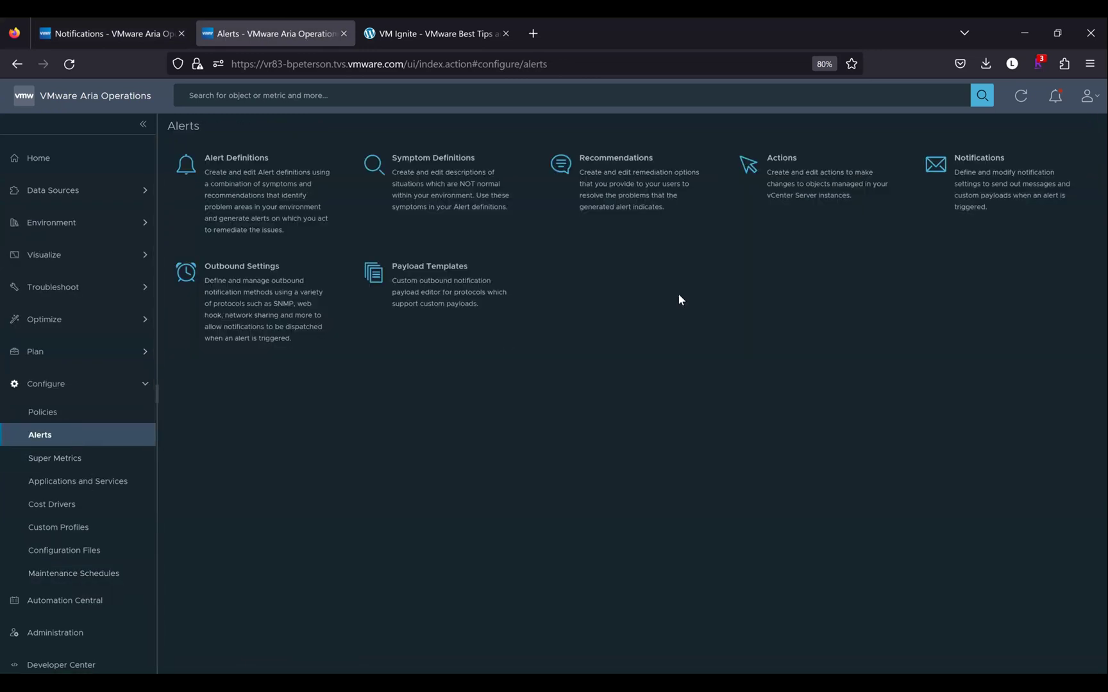
pyautogui.click(415, 285)
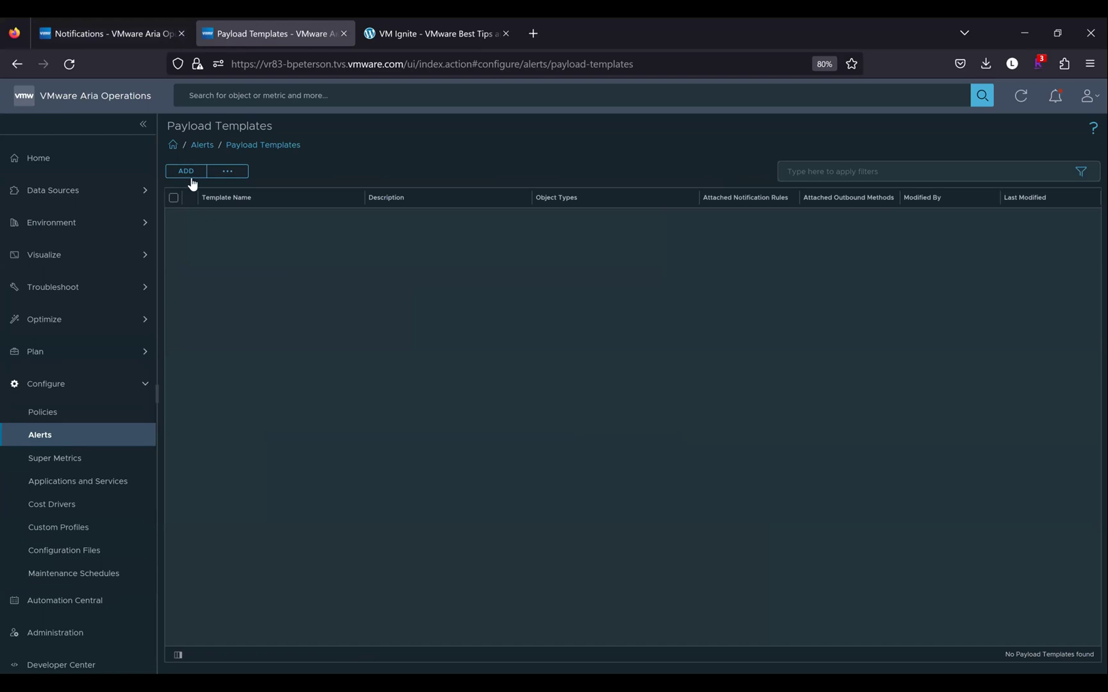
# Start a new payload template 'VMignite.com Default Email Templat' using Standard Email Plugin and step through the wizard
pyautogui.click(185, 172)
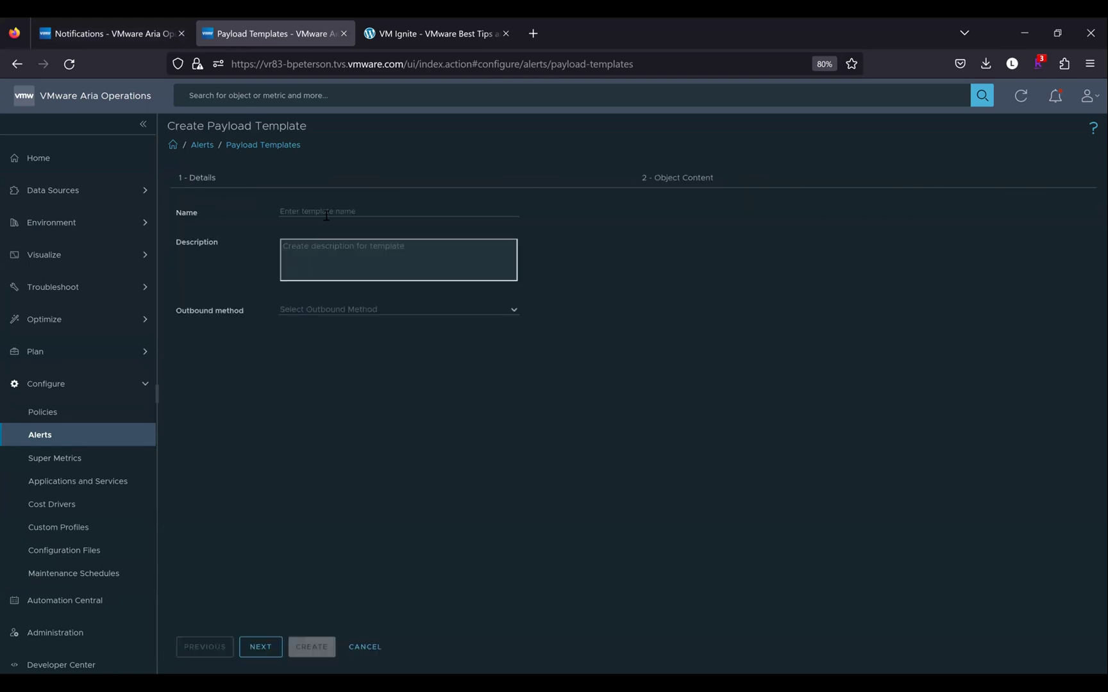
pyautogui.click(326, 211)
pyautogui.write('VM')
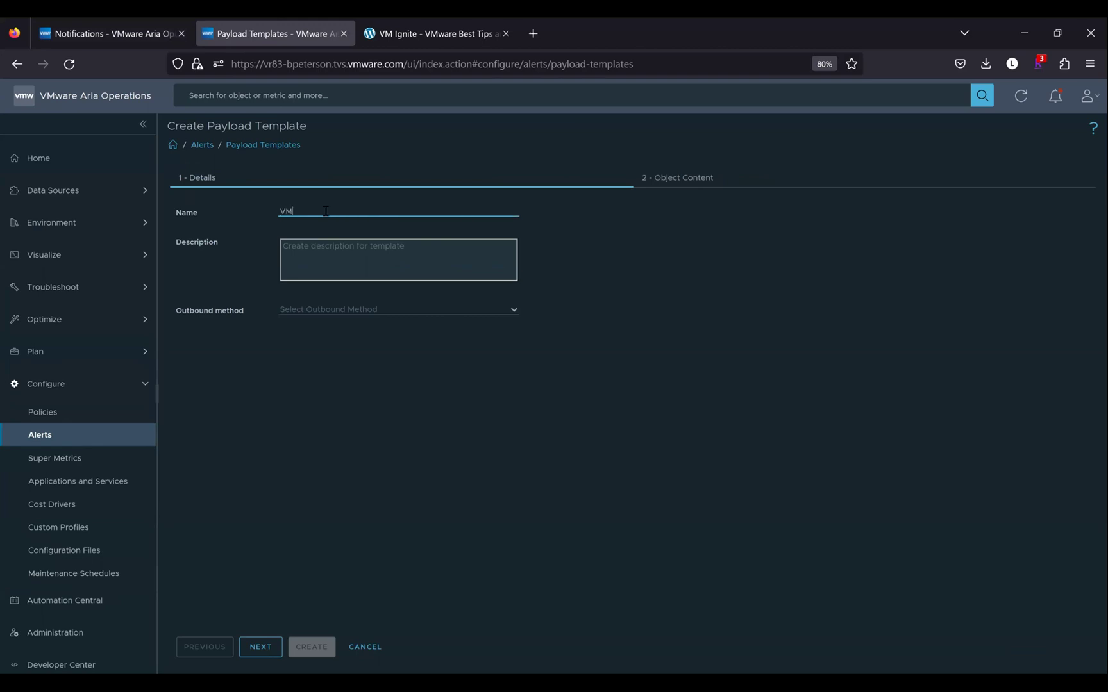
pyautogui.write('ignite.com Default Email Templat')
pyautogui.click(511, 314)
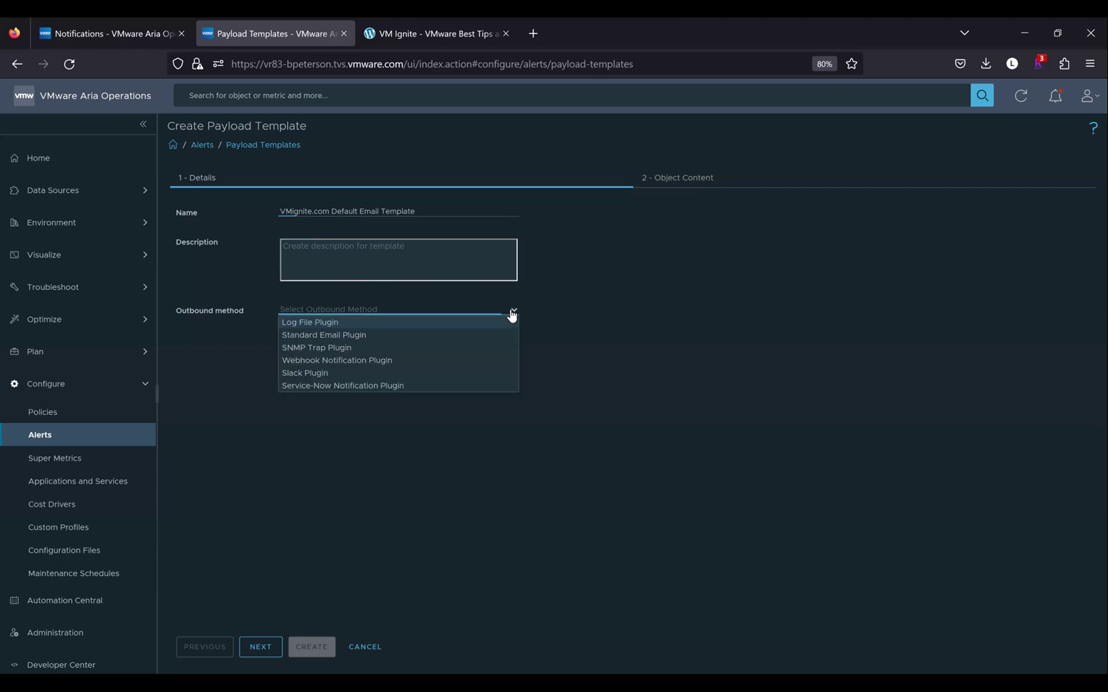
pyautogui.click(479, 334)
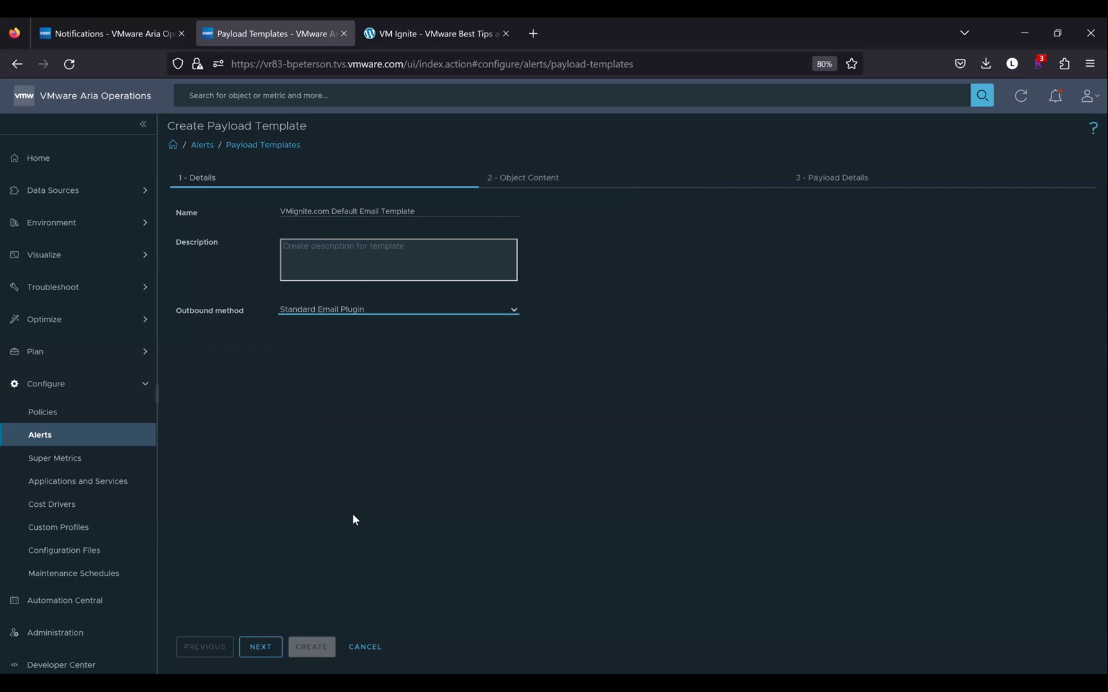
pyautogui.click(260, 647)
pyautogui.click(327, 231)
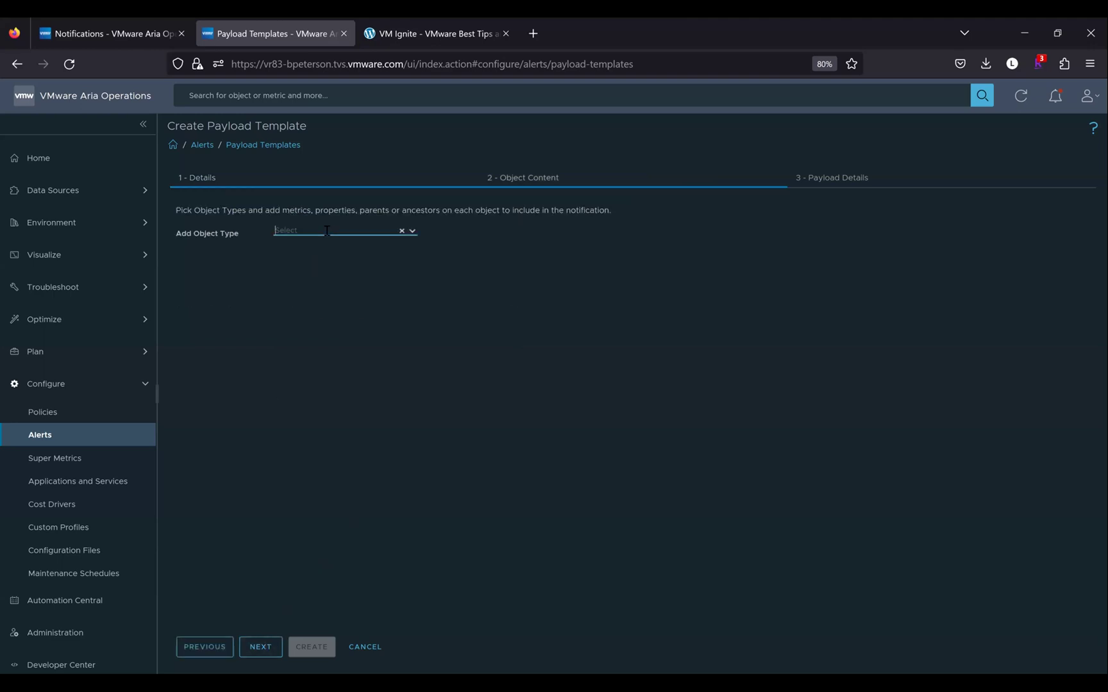
pyautogui.click(268, 644)
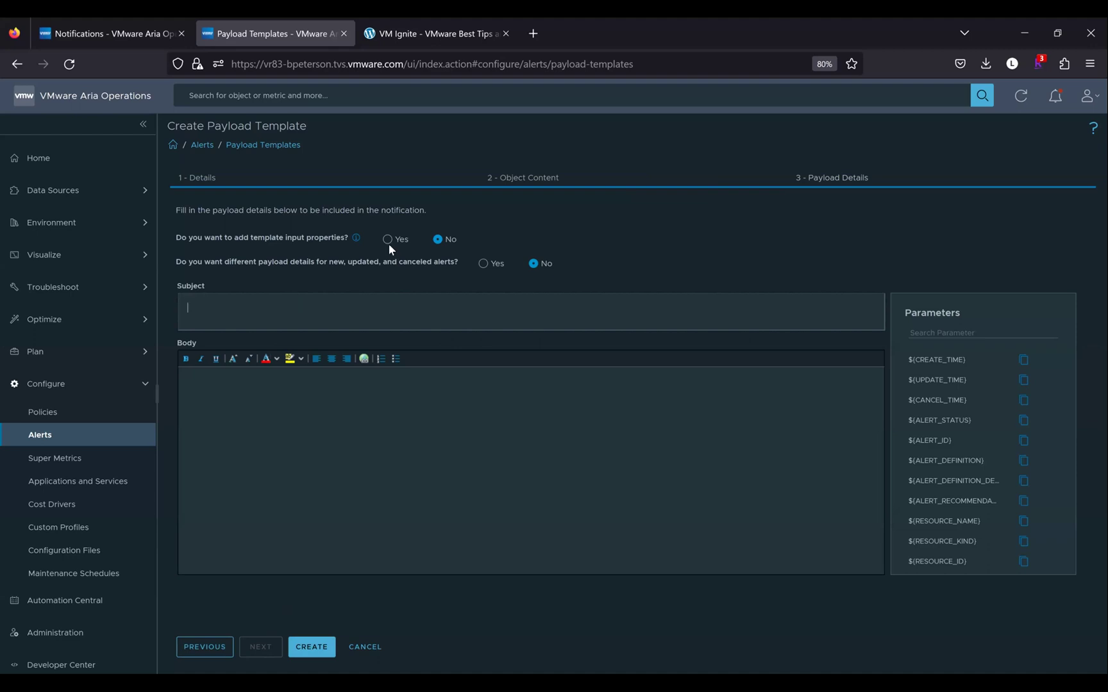
# Step back to review the outbound method, then discard the unfinished template draft
pyautogui.click(217, 649)
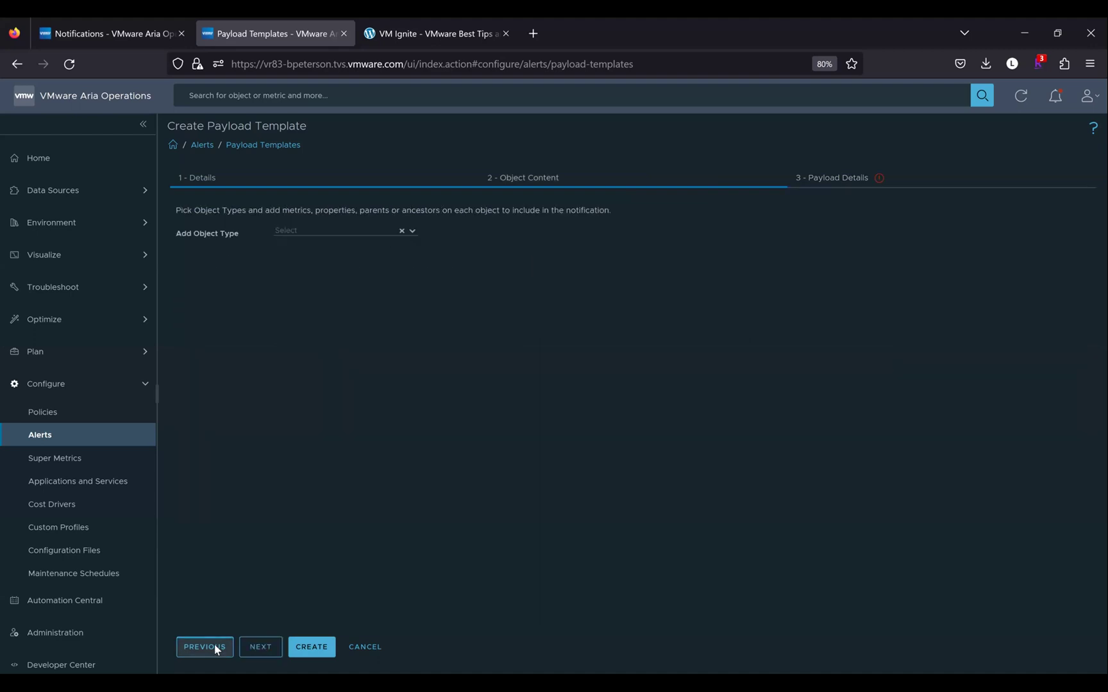
pyautogui.click(216, 648)
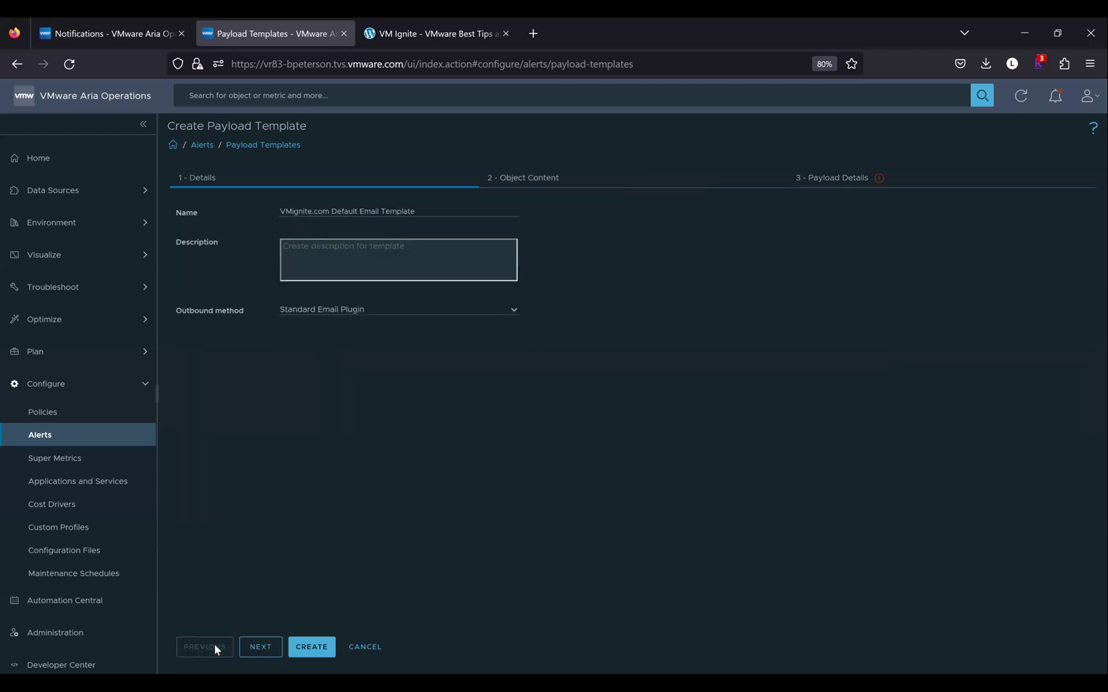
pyautogui.click(514, 313)
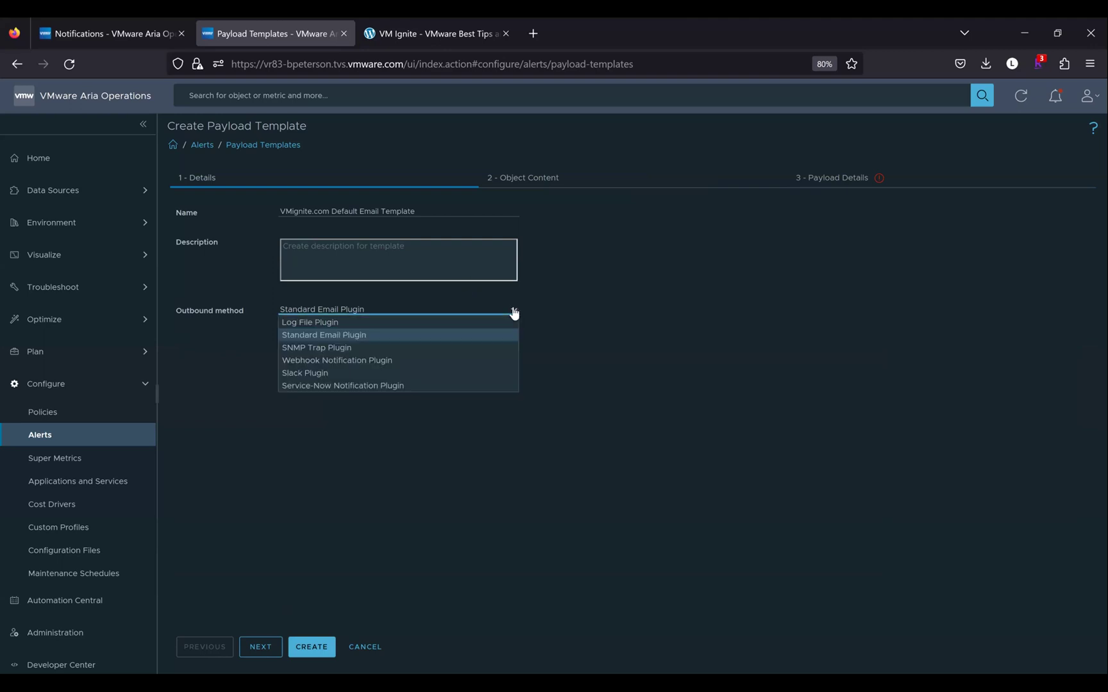
pyautogui.click(380, 548)
pyautogui.click(273, 649)
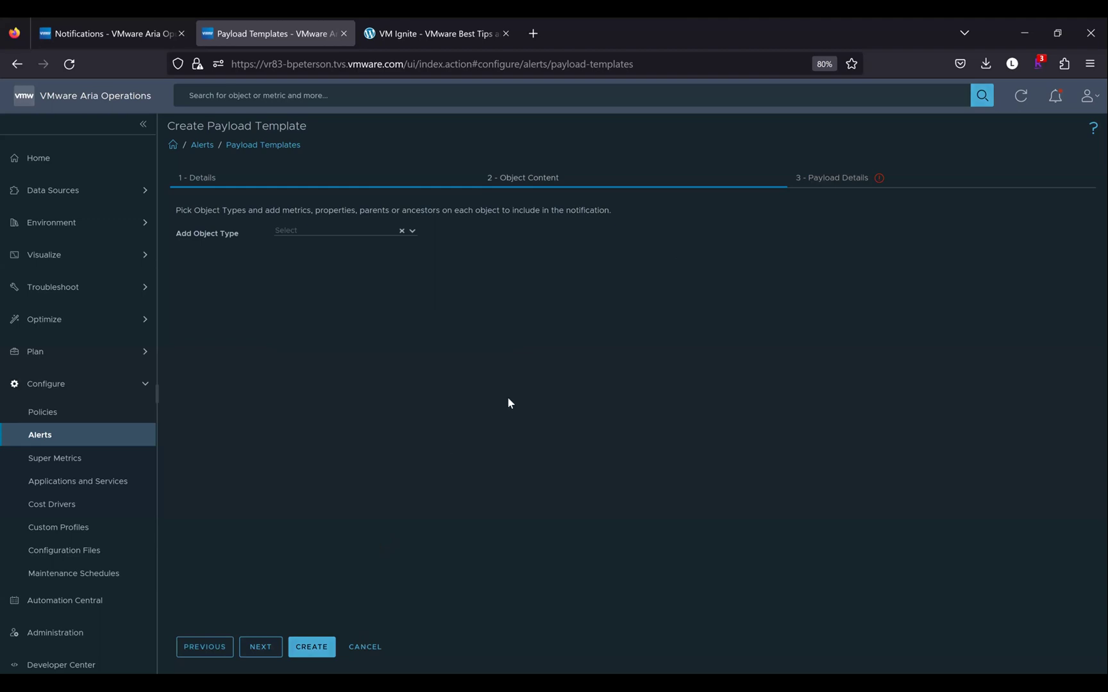
pyautogui.press('Escape')
pyautogui.press('Return')
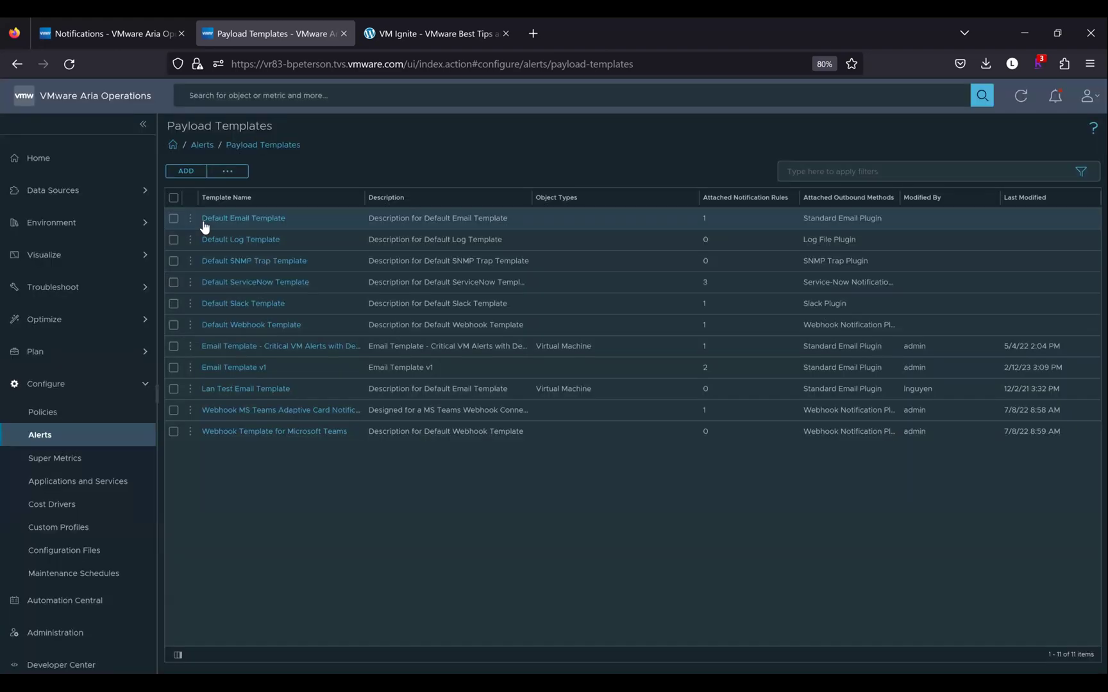
# Clone Default Email Template, rename the copy 'VMignite.com - Default Template', and advance to Payload Details
pyautogui.click(191, 219)
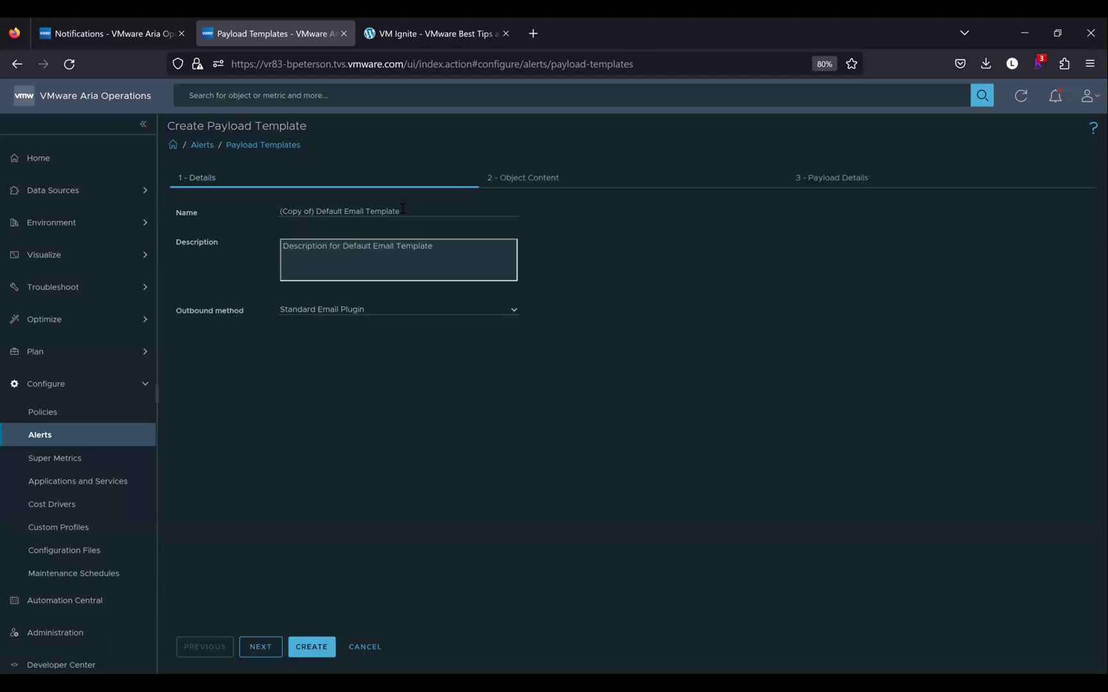
pyautogui.hotkey('ctrl', 'a')
pyautogui.press('BackSpace')
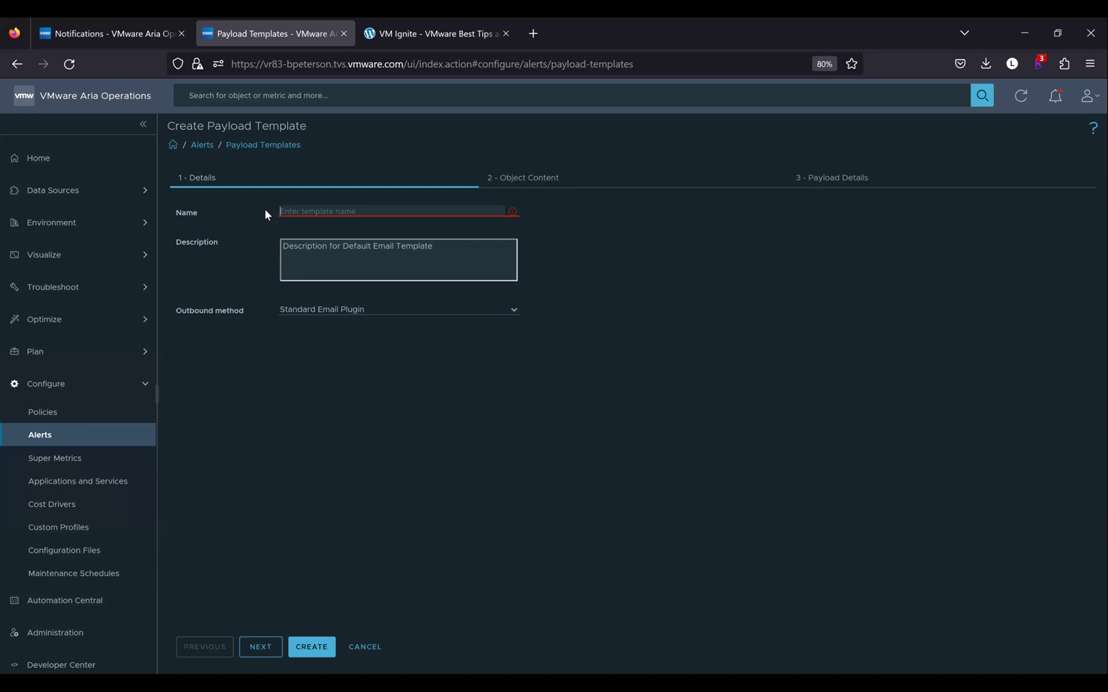
pyautogui.write('VMignite.com - Default Template')
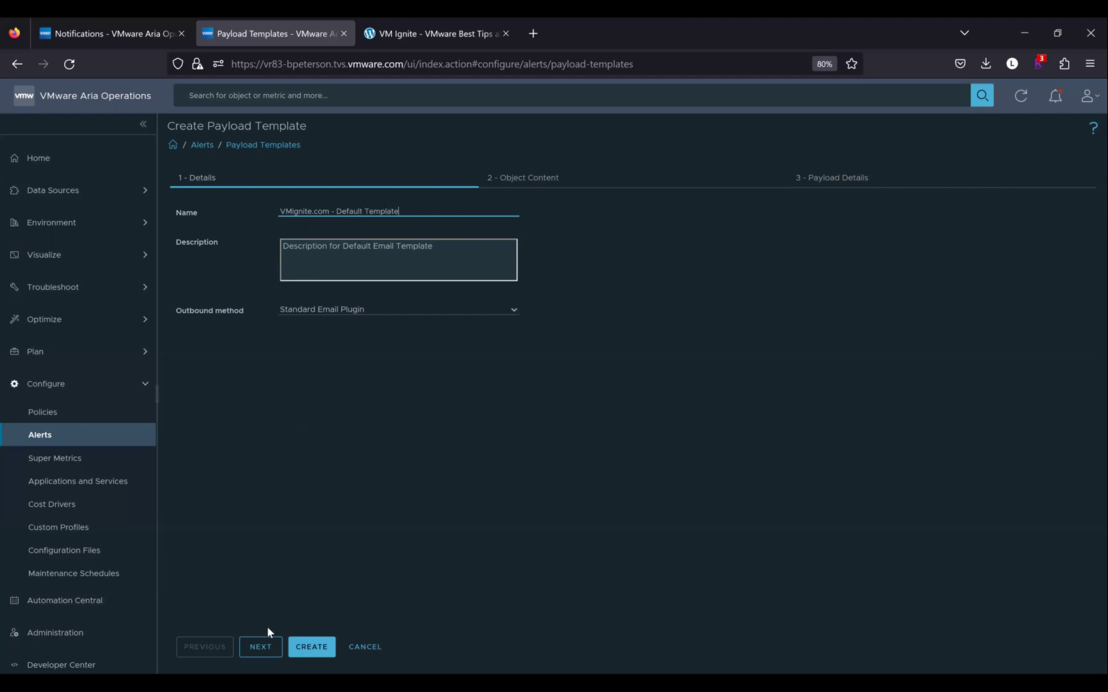
pyautogui.click(255, 649)
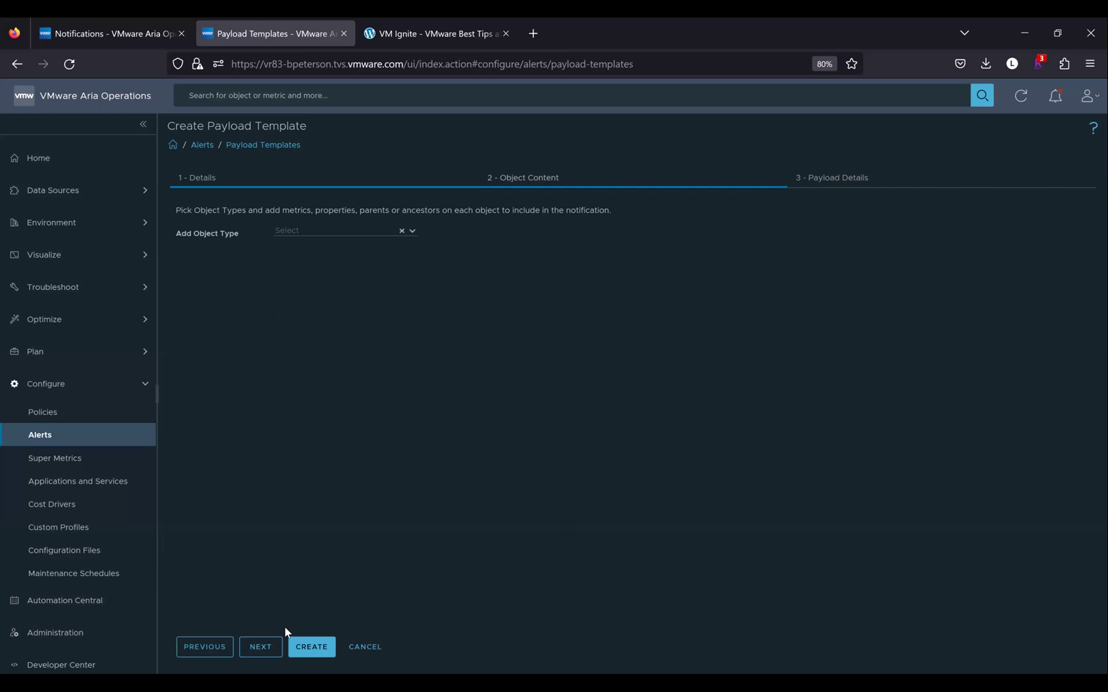
pyautogui.click(261, 648)
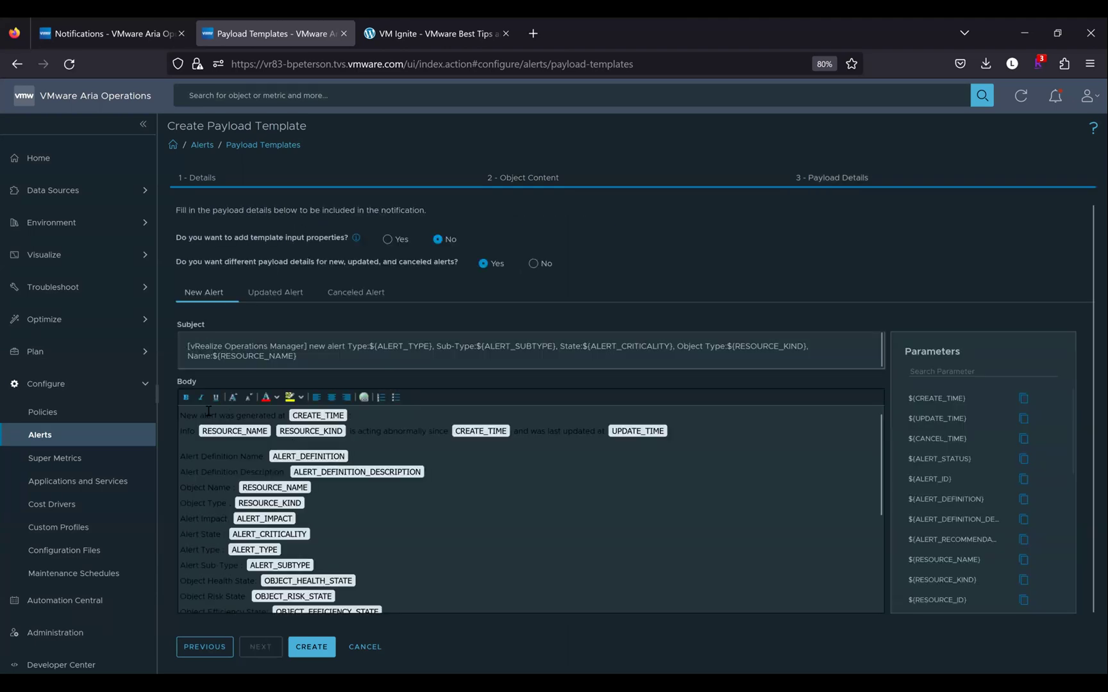
pyautogui.moveTo(185, 414); pyautogui.dragTo(217, 417)
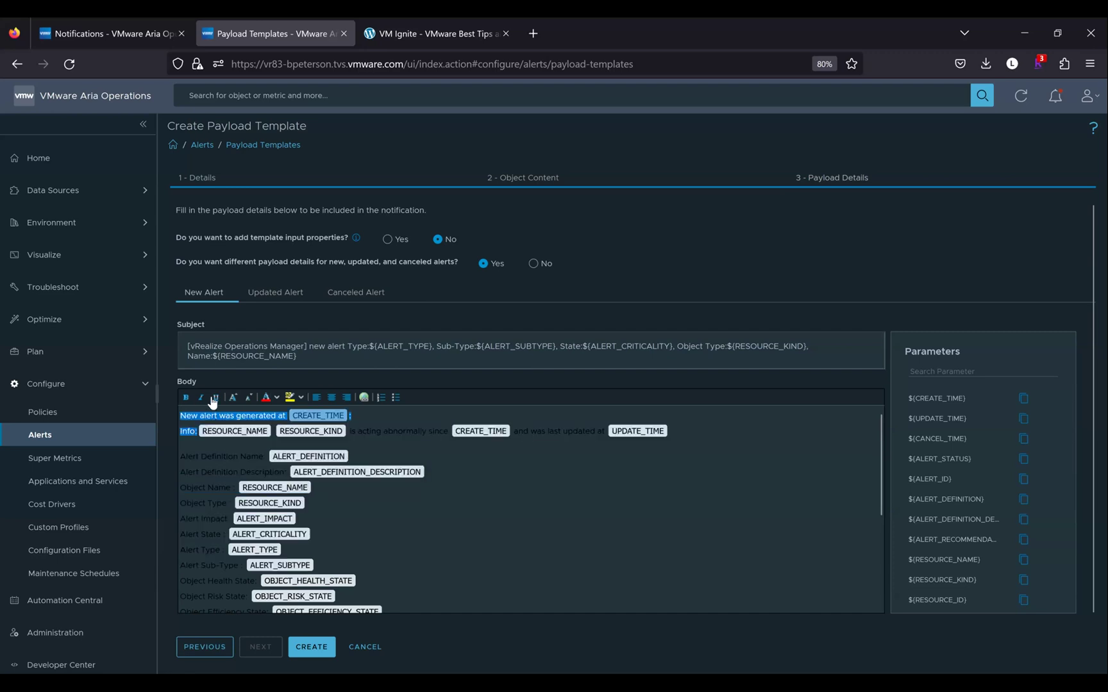
pyautogui.click(312, 353)
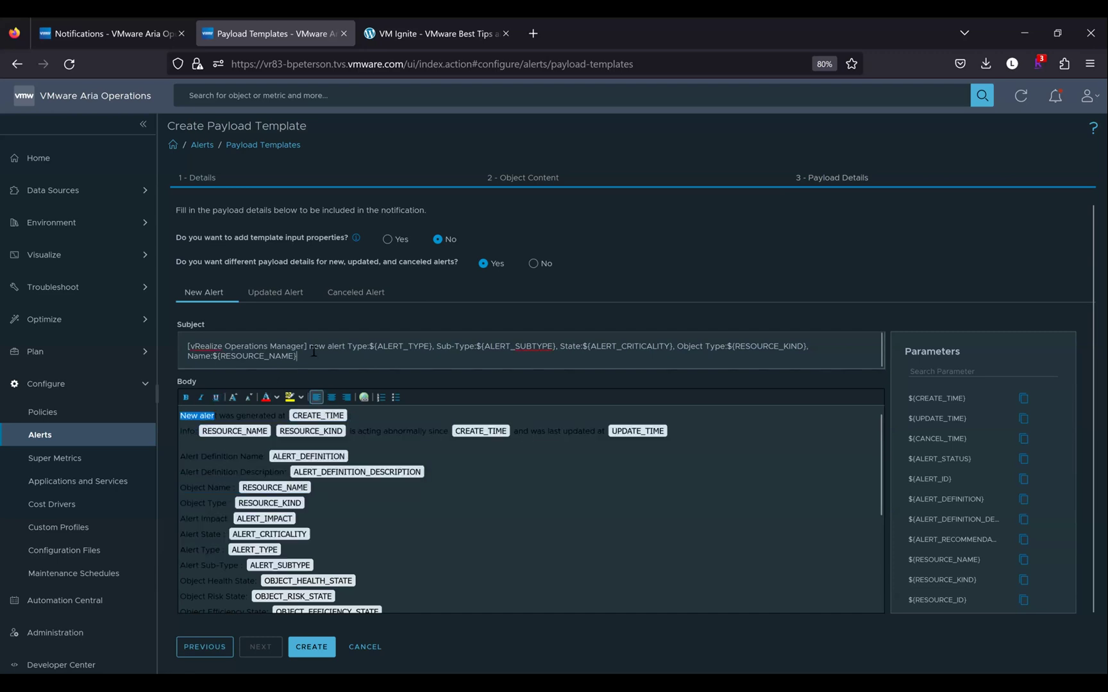
pyautogui.click(179, 416)
pyautogui.moveTo(179, 416); pyautogui.dragTo(257, 416)
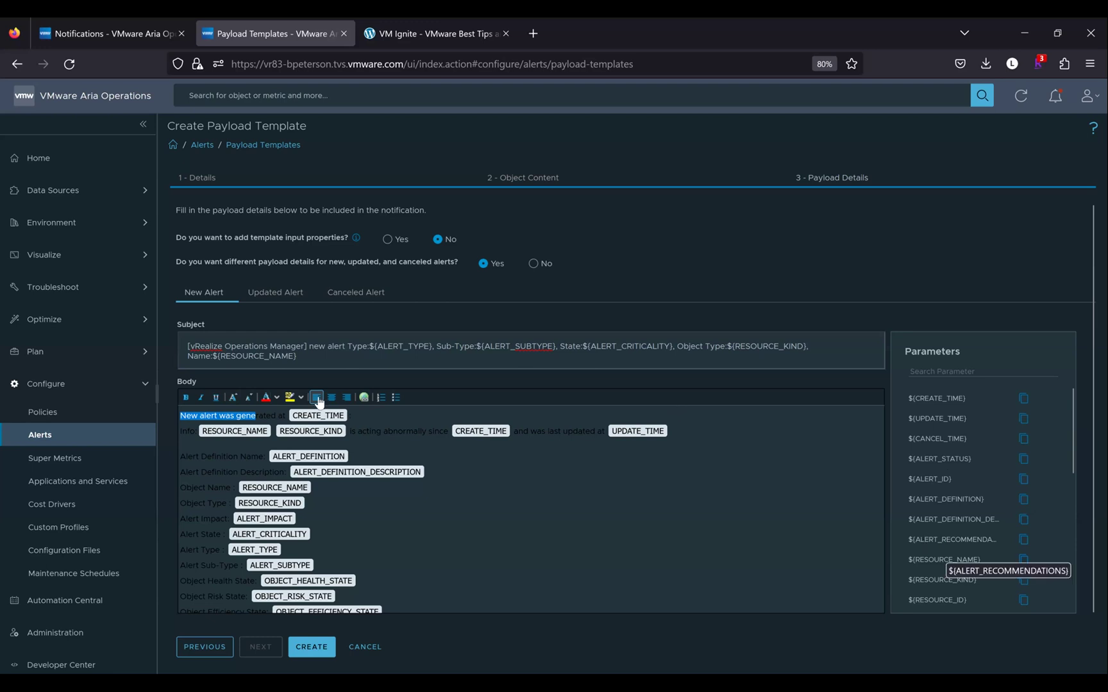
pyautogui.click(181, 416)
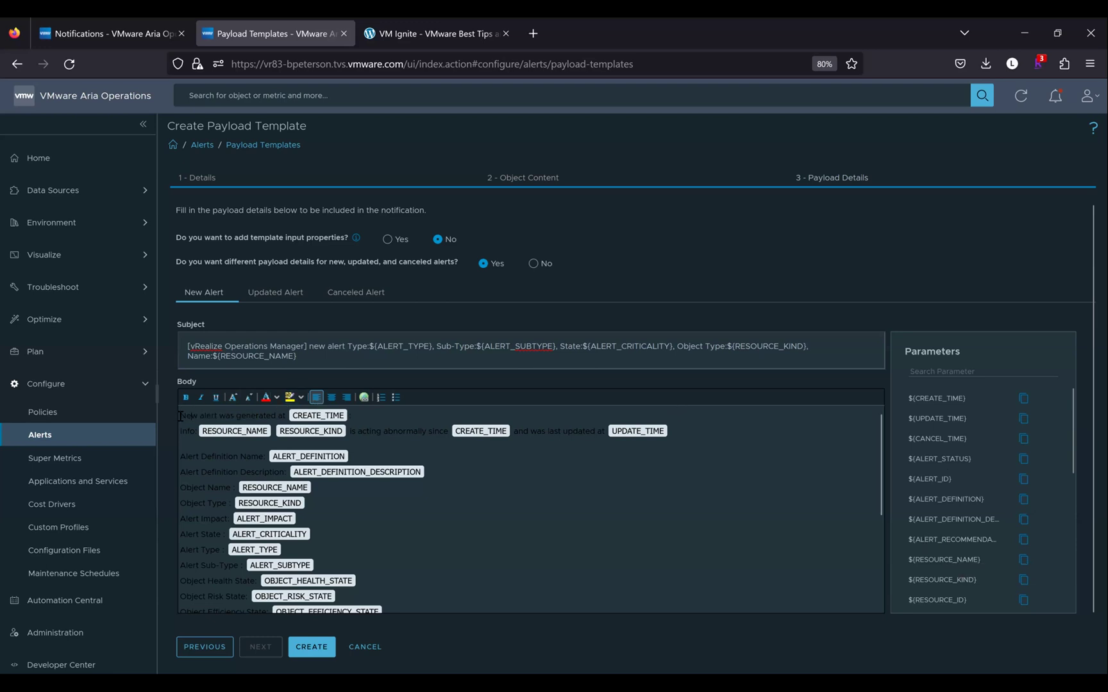
# Add an opening body line 'This alert was created on :' followed by the CREATE_TIME parameter
pyautogui.press('Return')
pyautogui.press('Return')
pyautogui.press('Return')
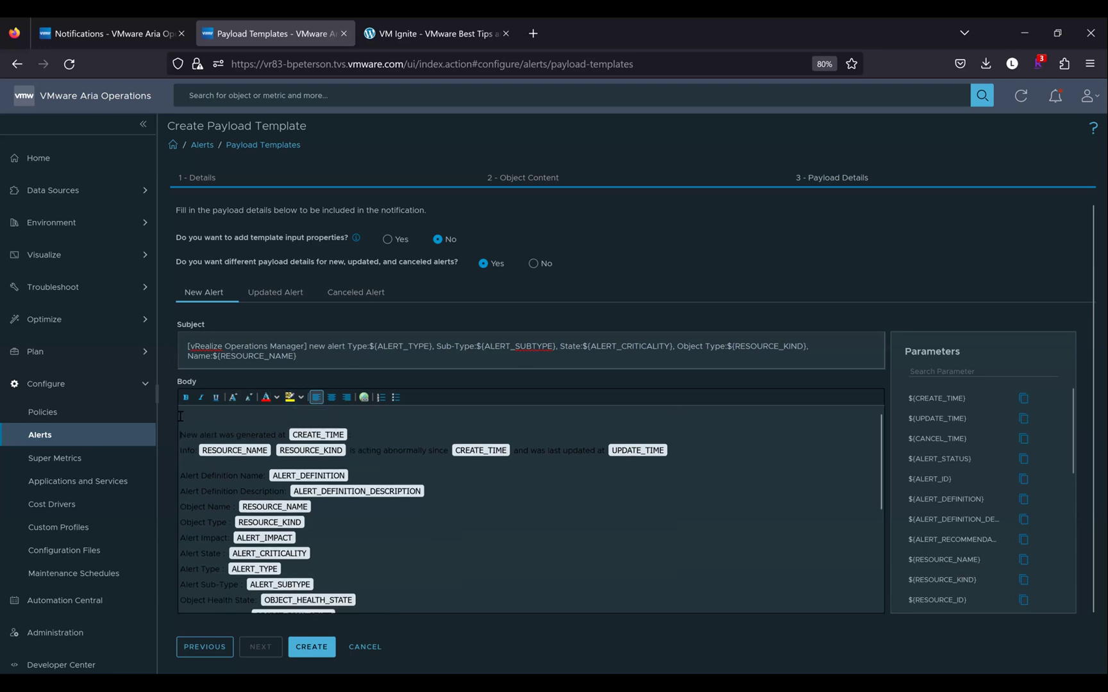
pyautogui.press('Return')
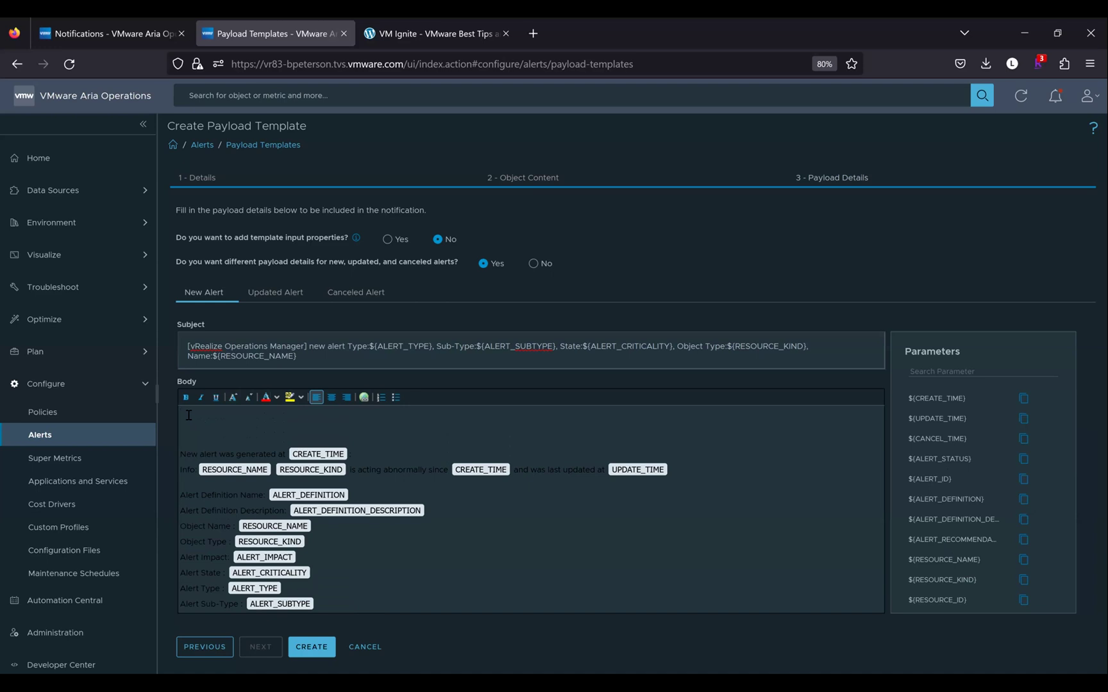
pyautogui.write('This alert was created on :')
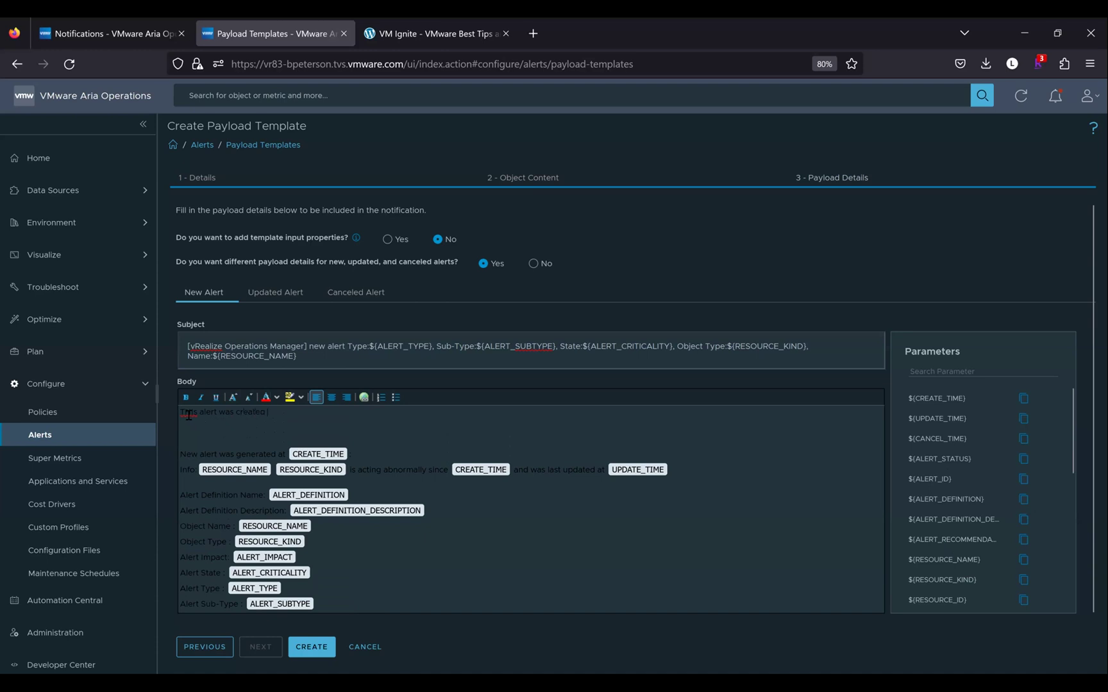
pyautogui.click(1024, 402)
pyautogui.hotkey('ctrl', 'v')
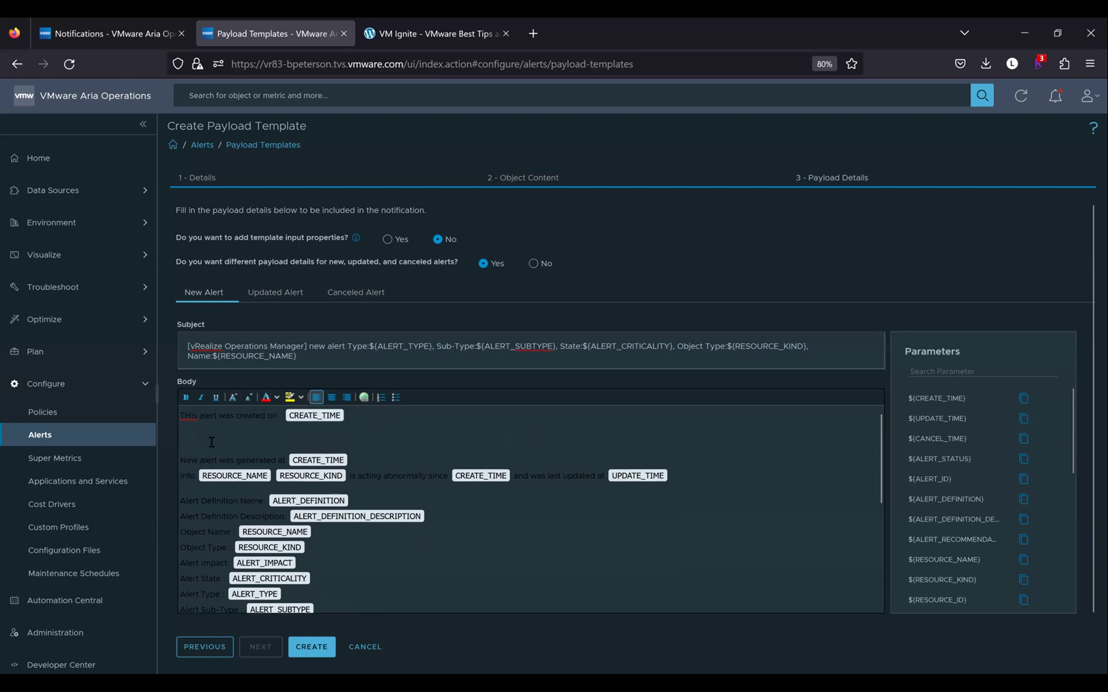
pyautogui.press('BackSpace')
pyautogui.press('BackSpace')
pyautogui.write('h')
# Enlarge the opening line's font and give it a cyan highlight
pyautogui.moveTo(277, 415); pyautogui.dragTo(178, 416)
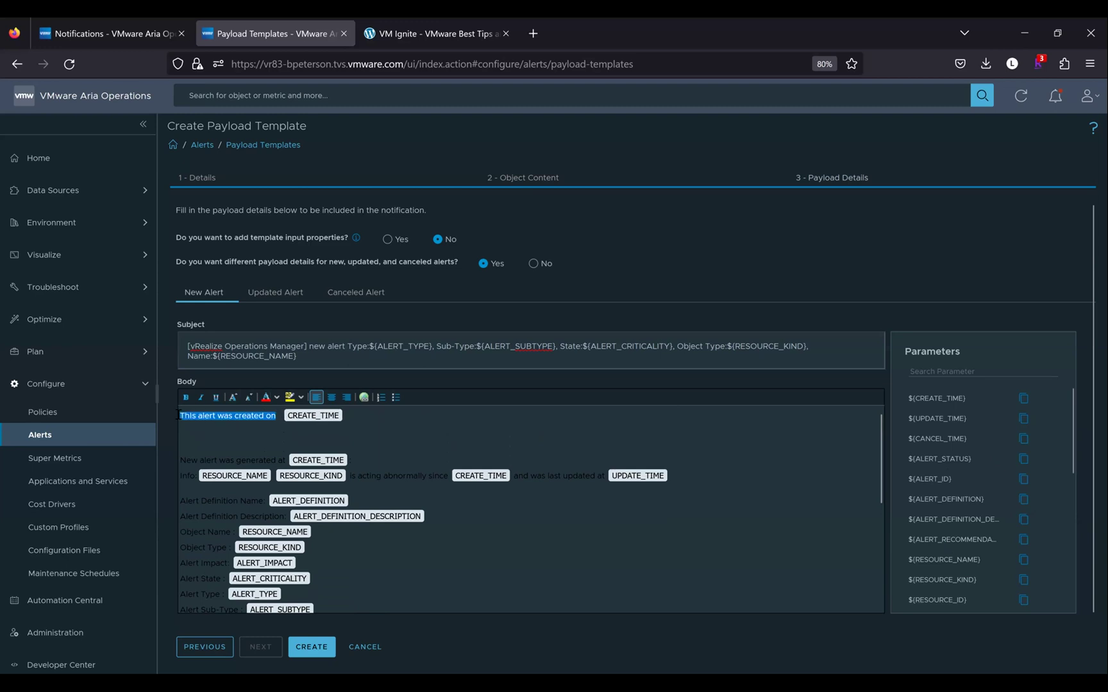
pyautogui.click(233, 398)
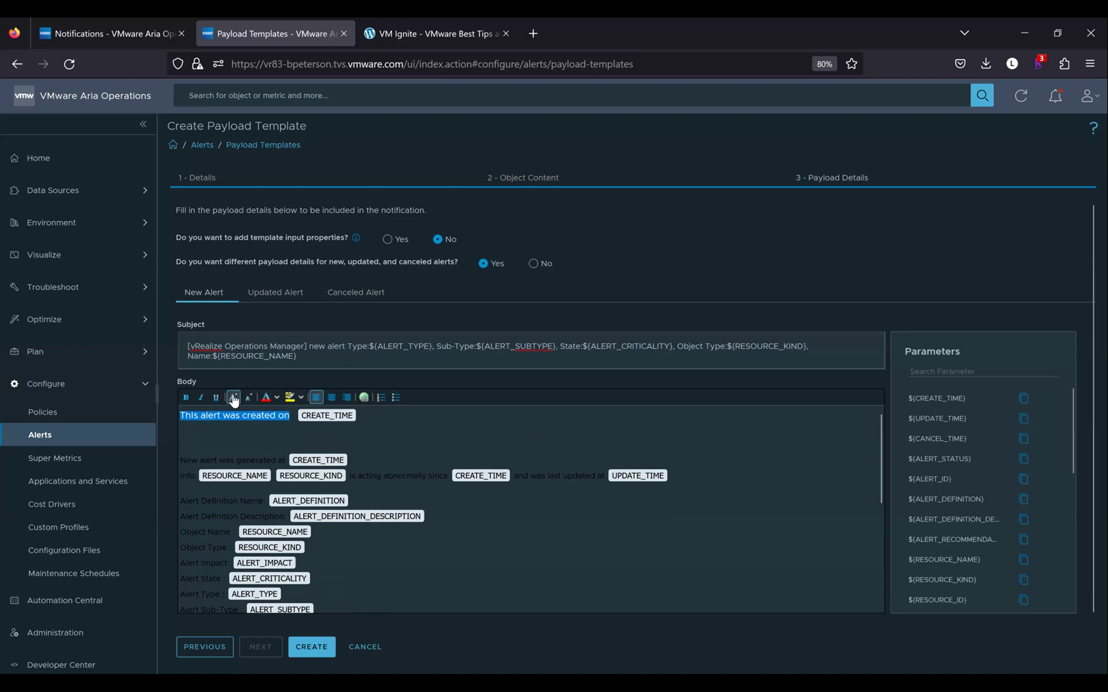
pyautogui.click(234, 398)
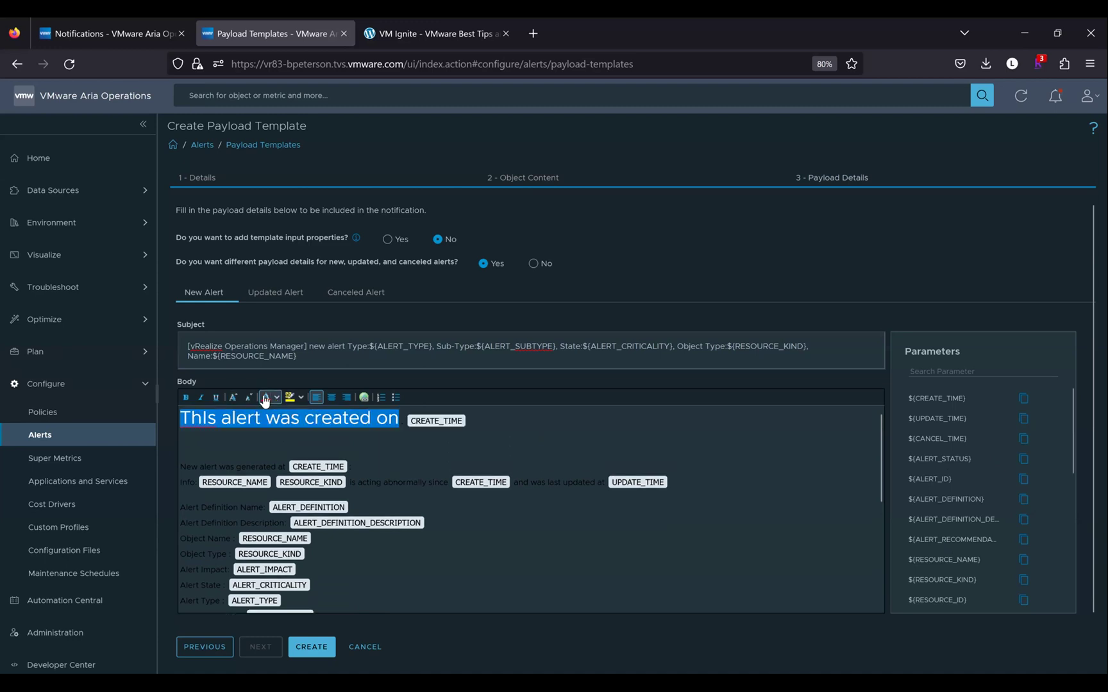
pyautogui.click(290, 398)
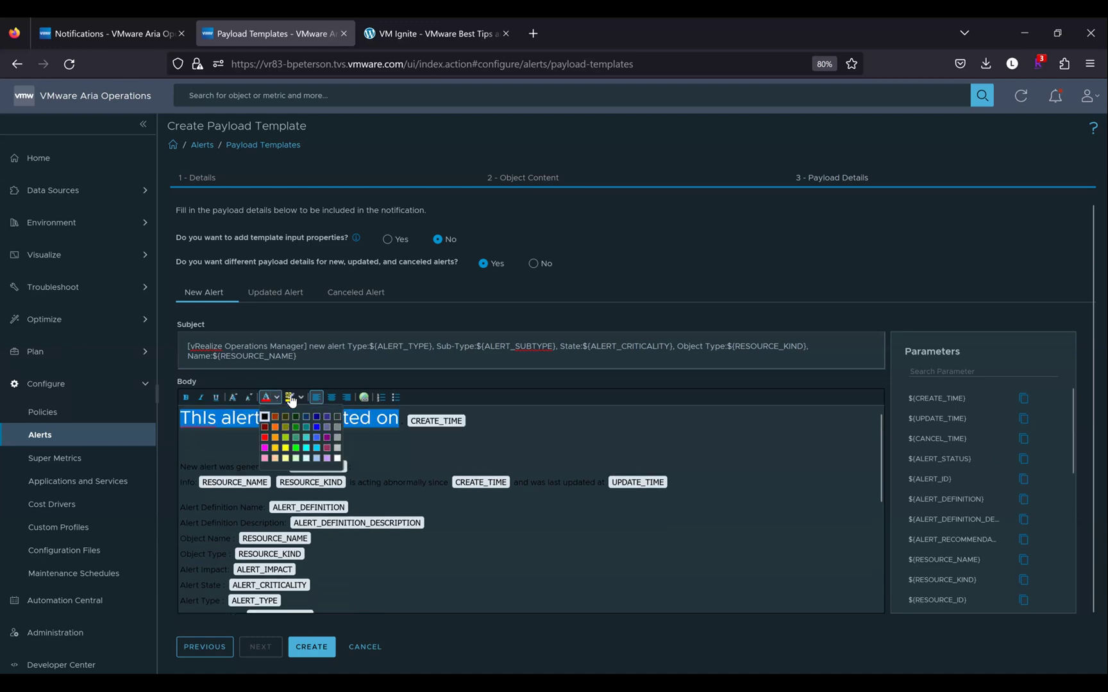
pyautogui.click(290, 397)
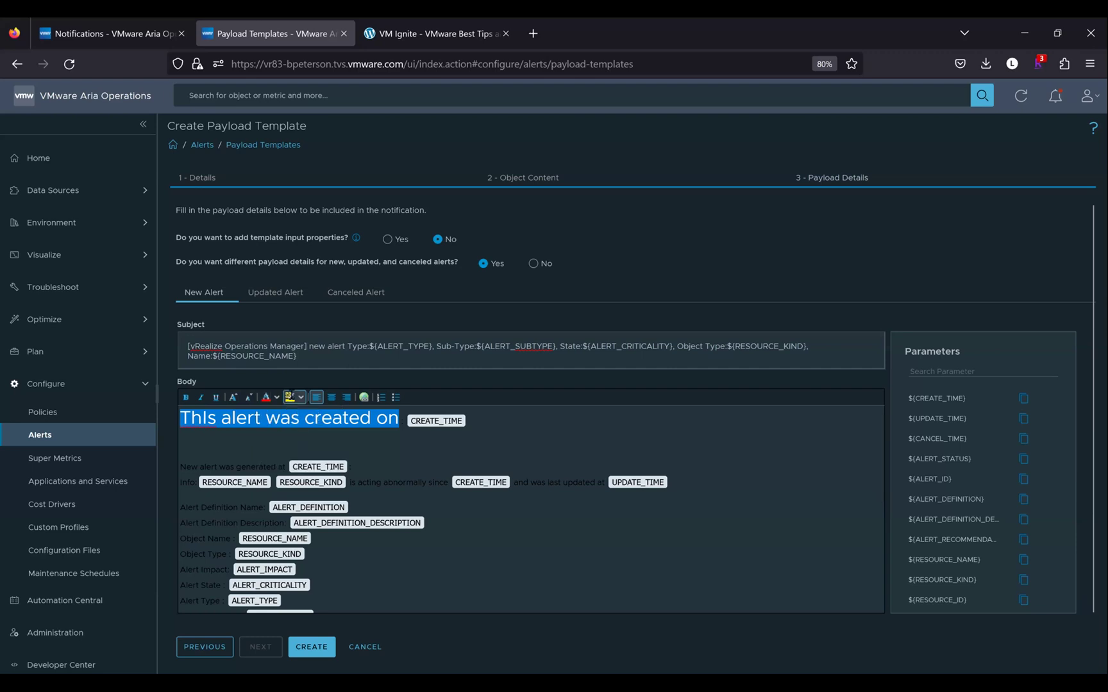
pyautogui.click(383, 420)
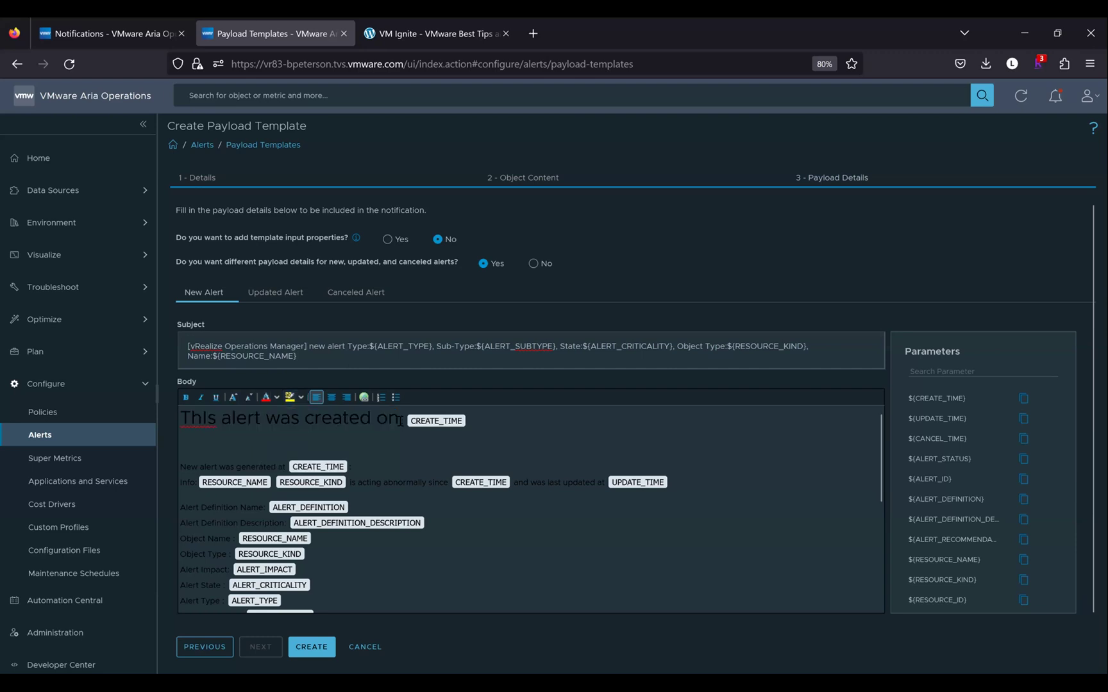
pyautogui.moveTo(399, 420); pyautogui.dragTo(180, 418)
pyautogui.click(266, 402)
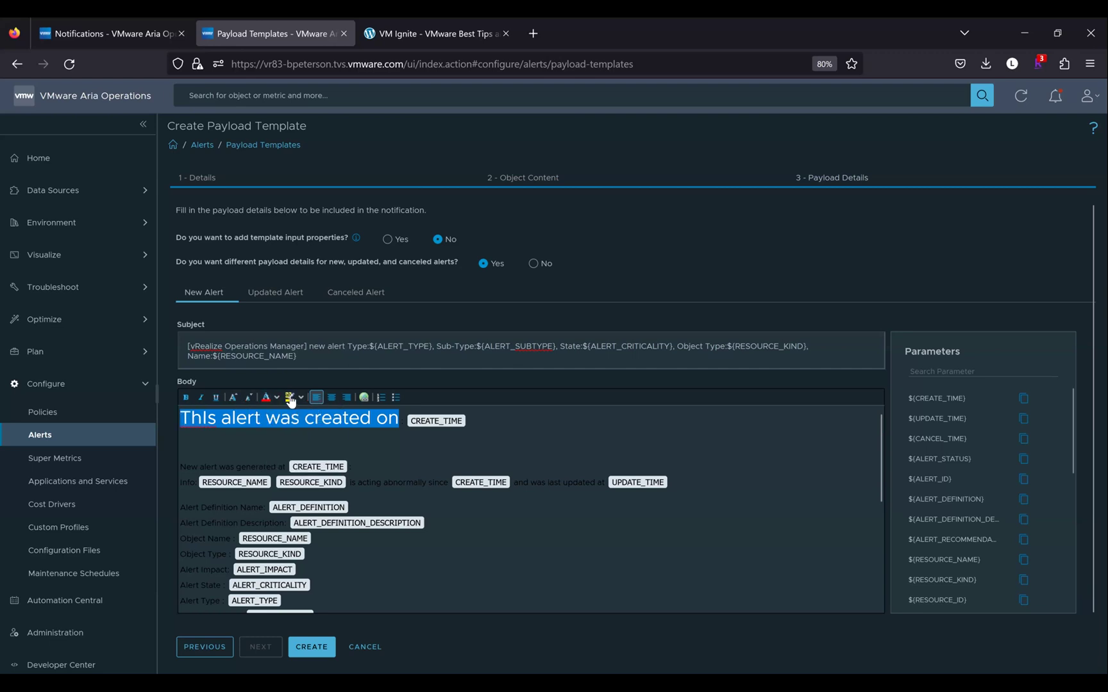
pyautogui.click(301, 401)
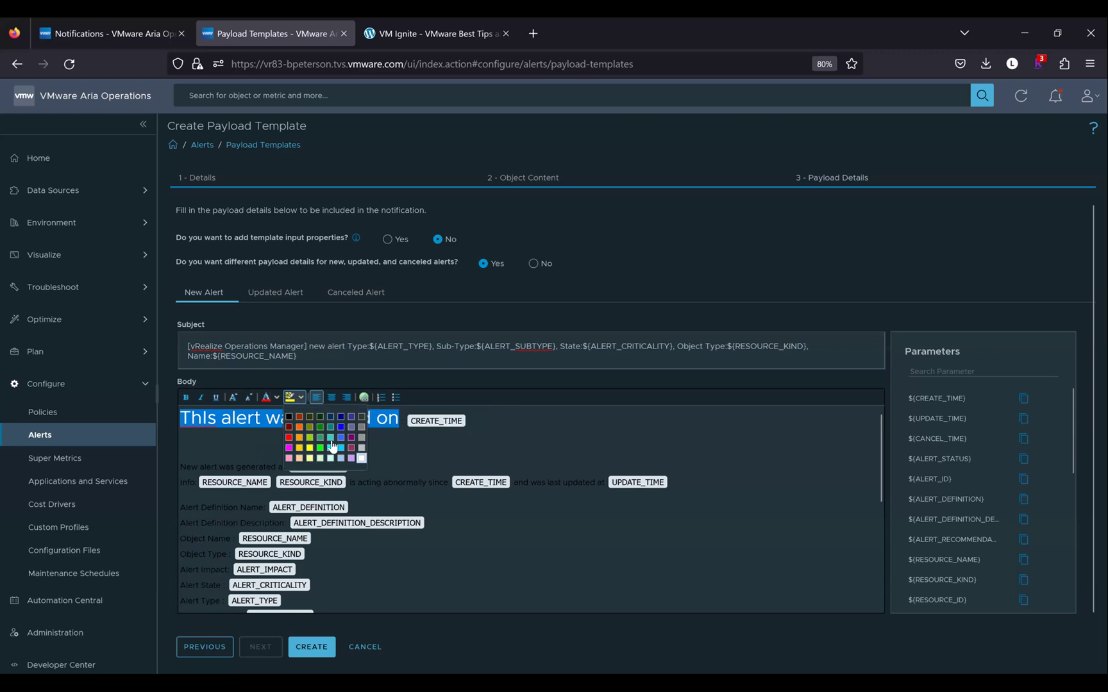
pyautogui.click(267, 436)
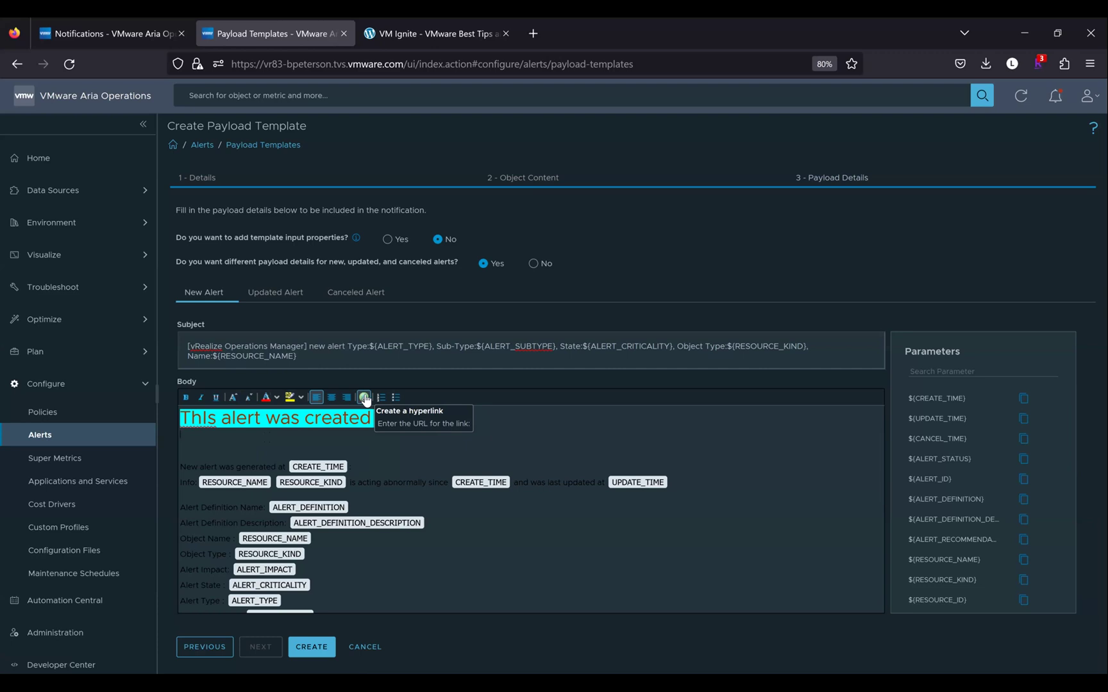
pyautogui.write('on')
pyautogui.hotkey('ctrl', 'v')
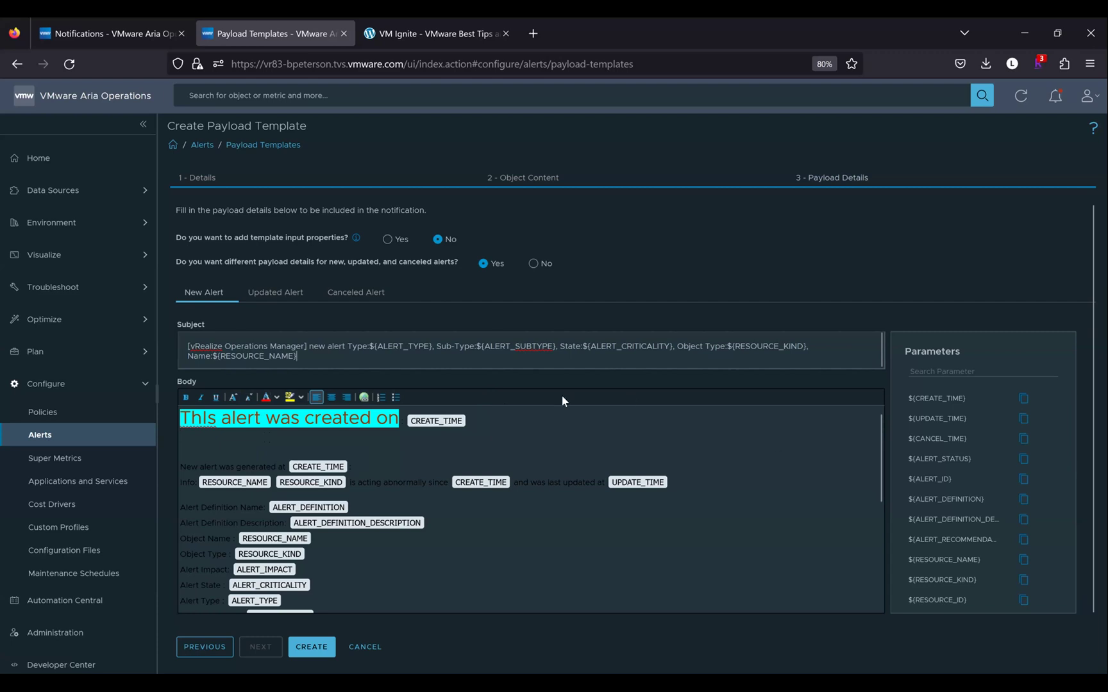
pyautogui.scroll(-1, 1004, 513)
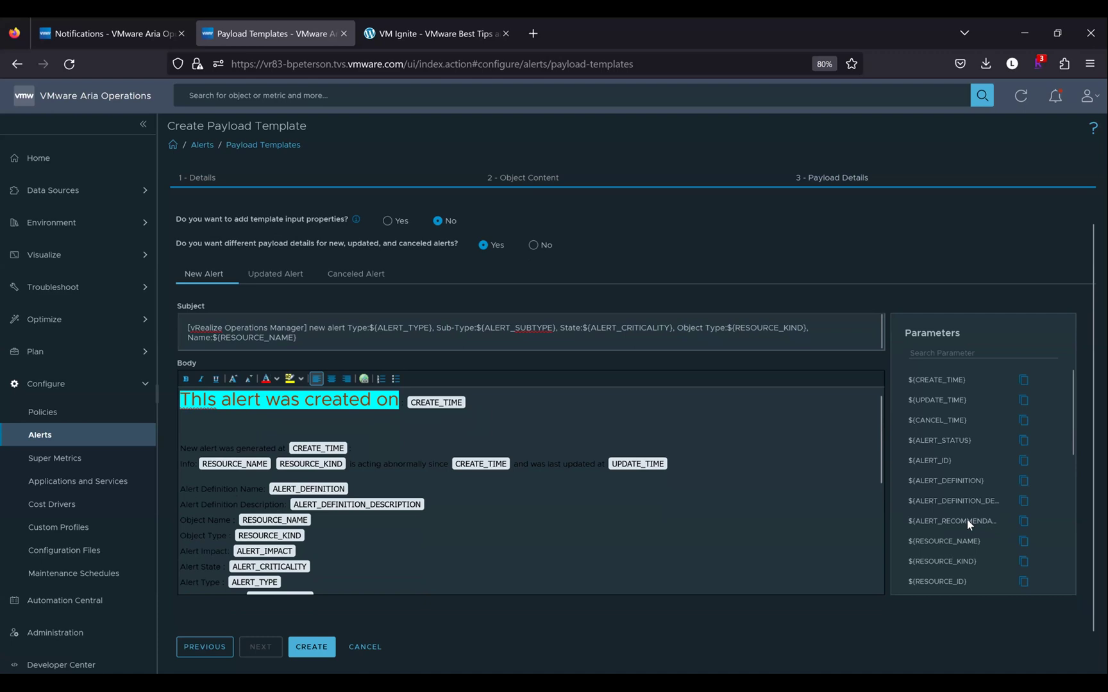
# Paste ${RESOURCE_NAME} at the end of the Subject and set different payload details per alert state to No
pyautogui.click(1024, 543)
pyautogui.click(319, 342)
pyautogui.hotkey('ctrl', 'v')
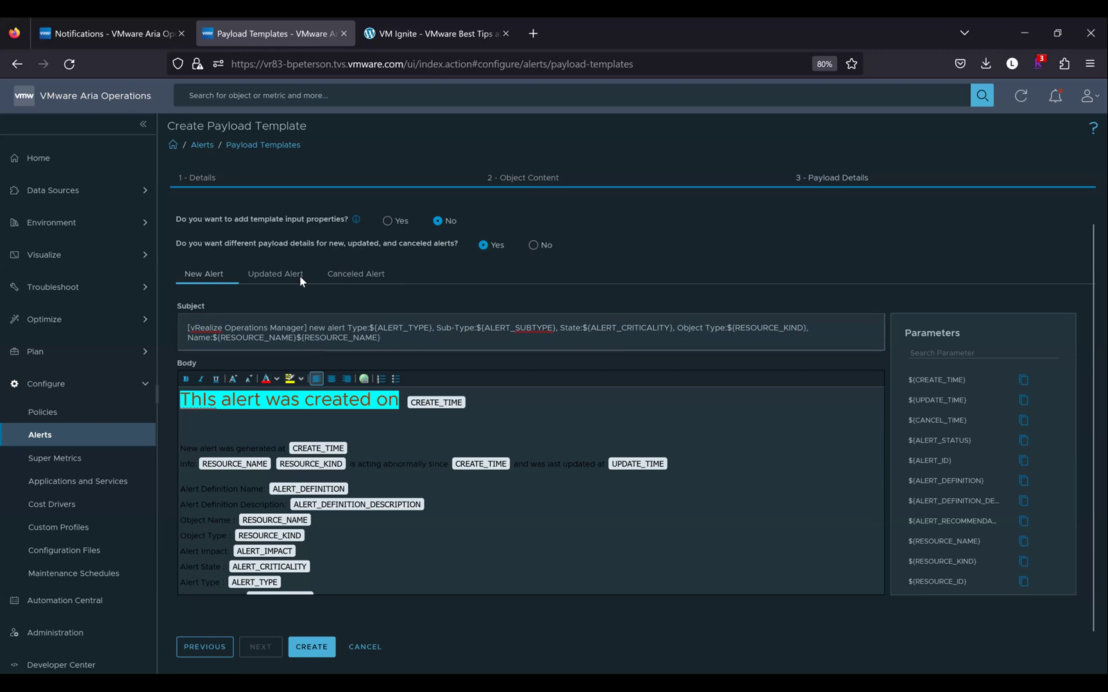
pyautogui.click(532, 247)
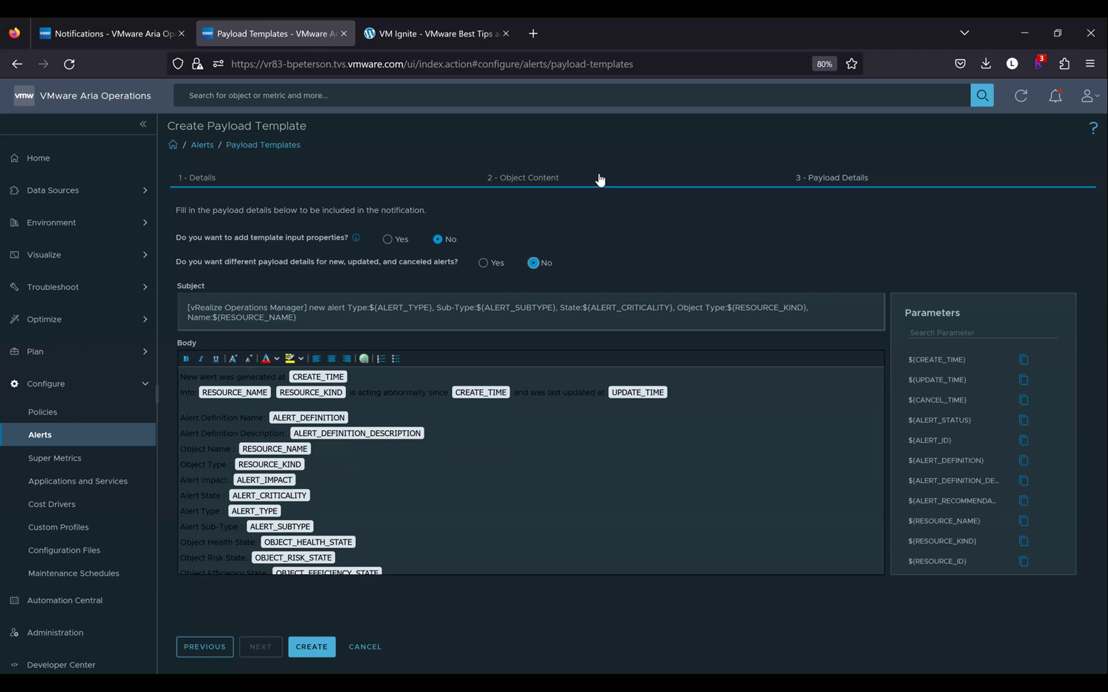
# Add Virtual Machine as an object type and include its Summary > Parent vCenter property
pyautogui.click(562, 180)
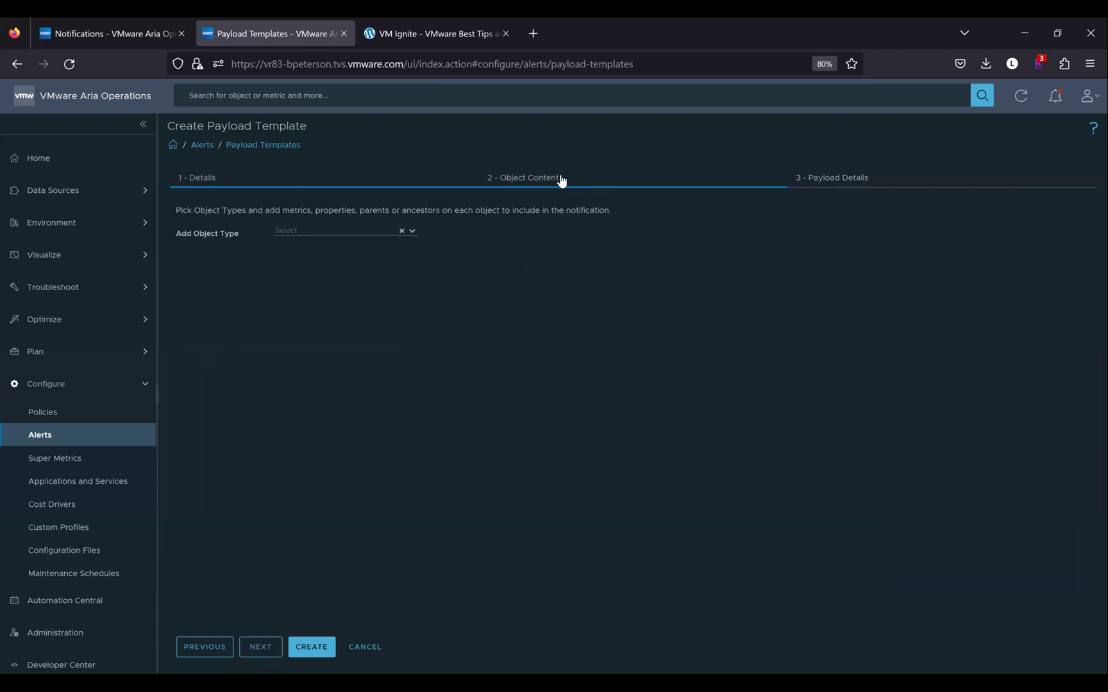
pyautogui.click(346, 229)
pyautogui.write('virtua')
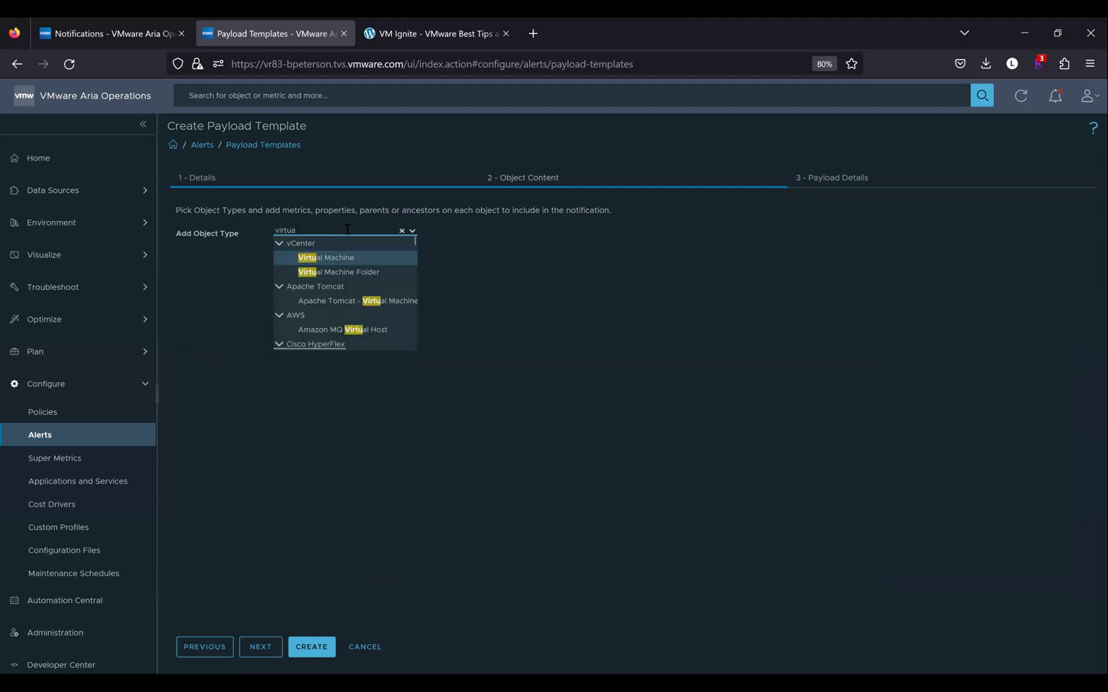
pyautogui.click(353, 258)
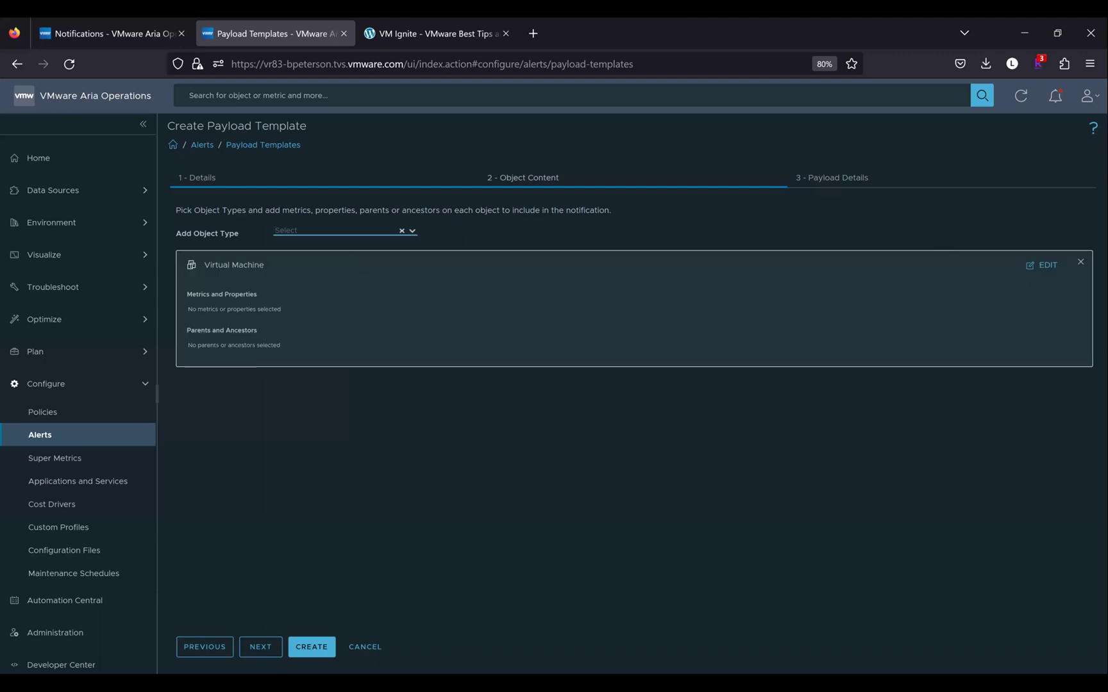
pyautogui.click(1042, 265)
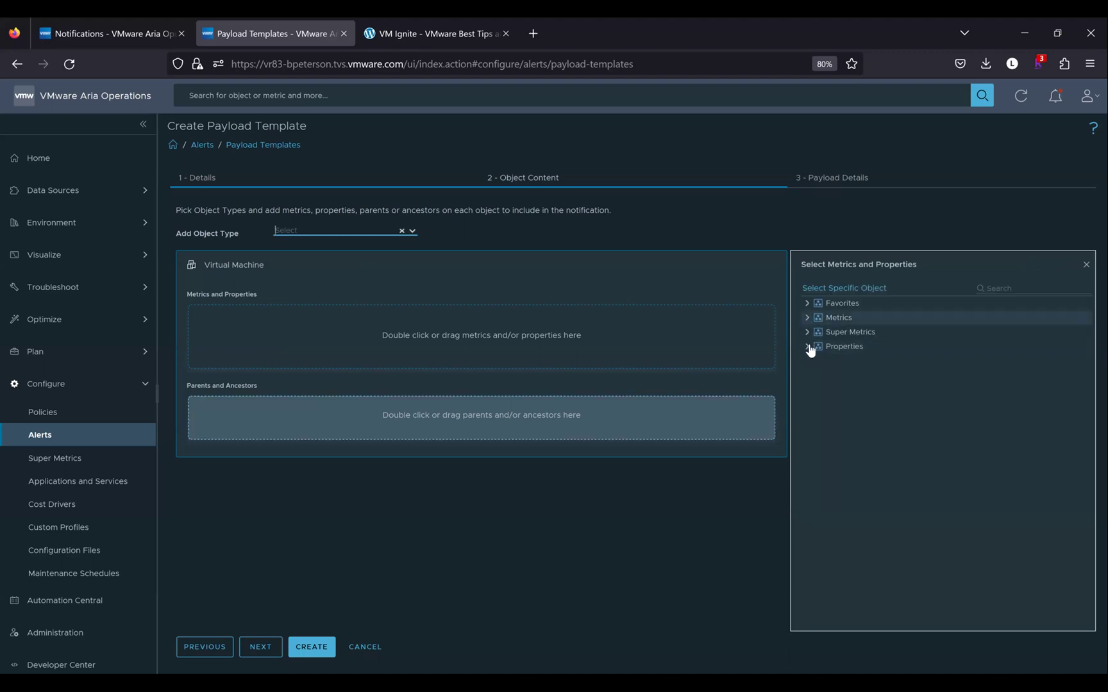
pyautogui.click(807, 346)
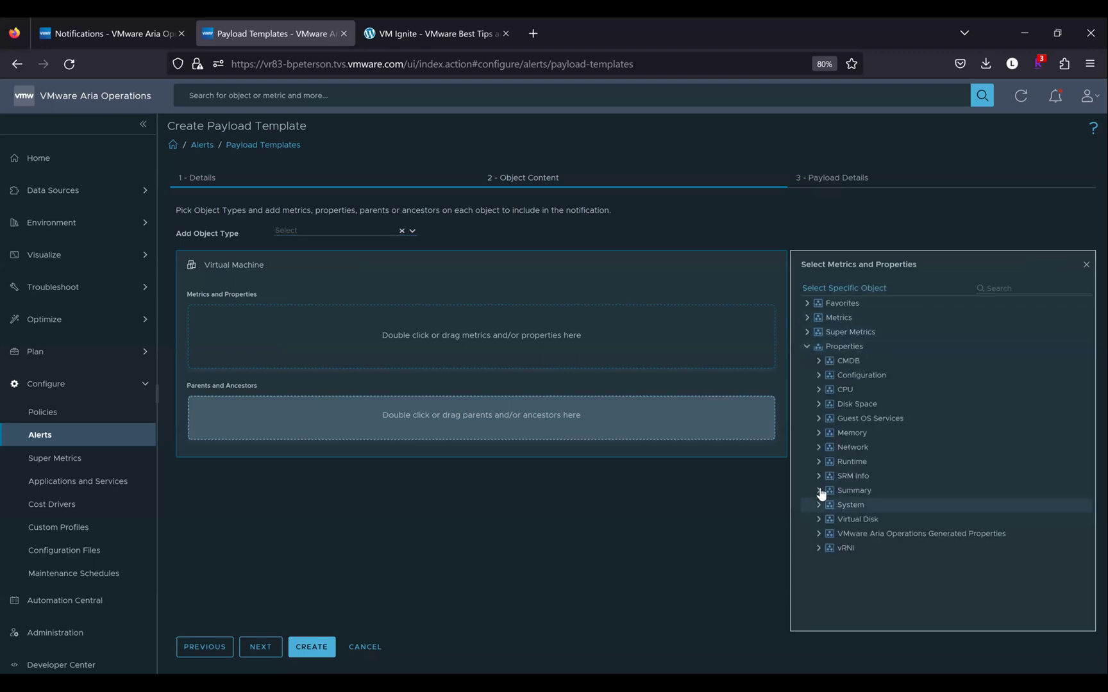
pyautogui.click(819, 491)
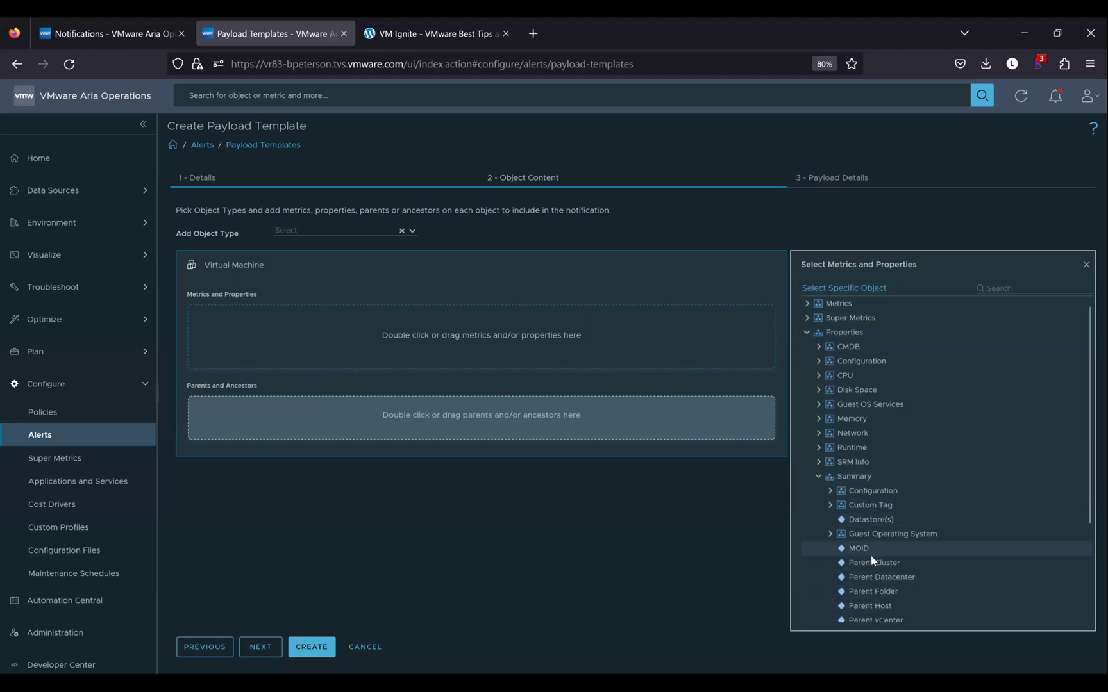
pyautogui.scroll(-2, 875, 567)
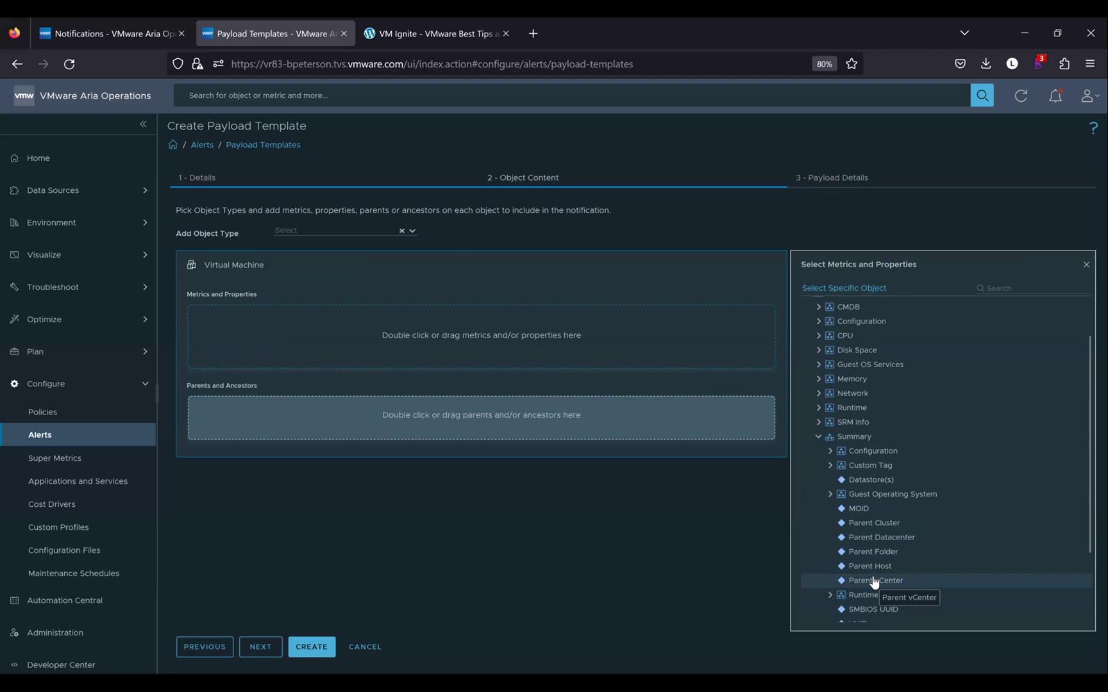
pyautogui.moveTo(577, 503); pyautogui.dragTo(404, 336)
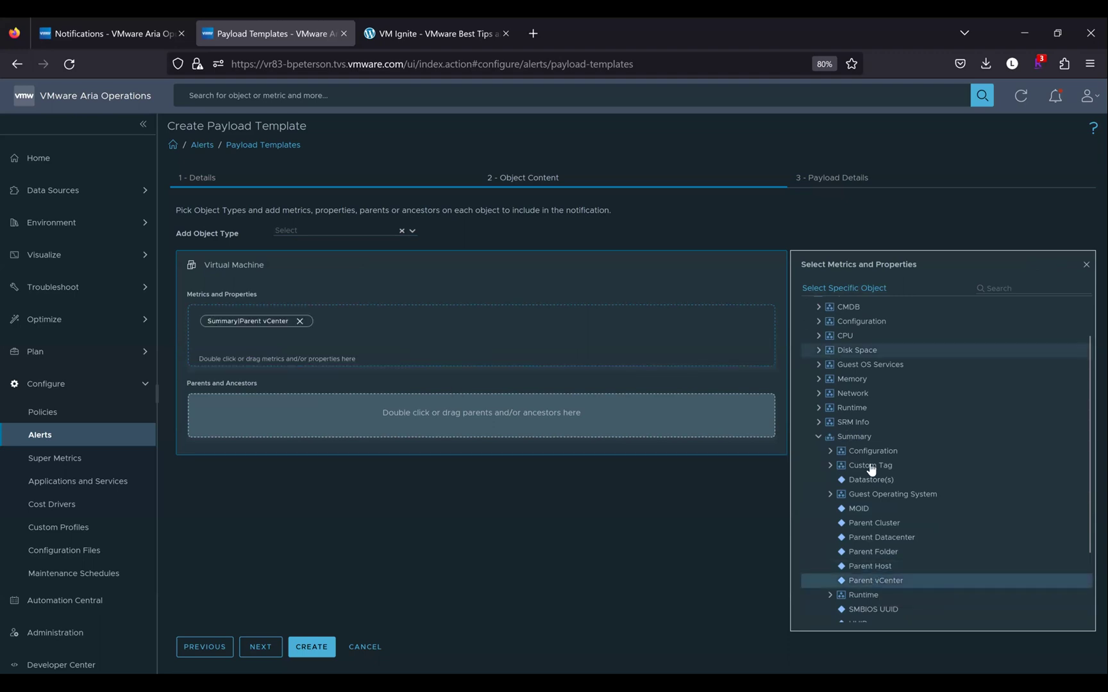
# Include the Guest File System > Utilization (%) metric in the Virtual Machine payload content
pyautogui.scroll(2, 854, 384)
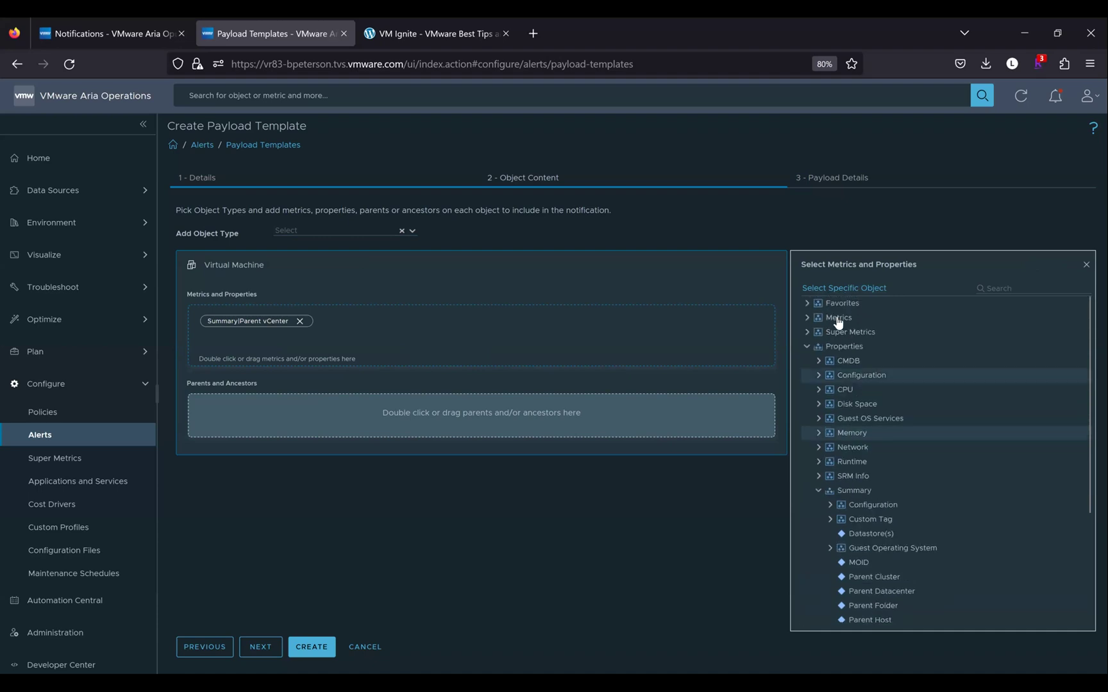
pyautogui.click(806, 318)
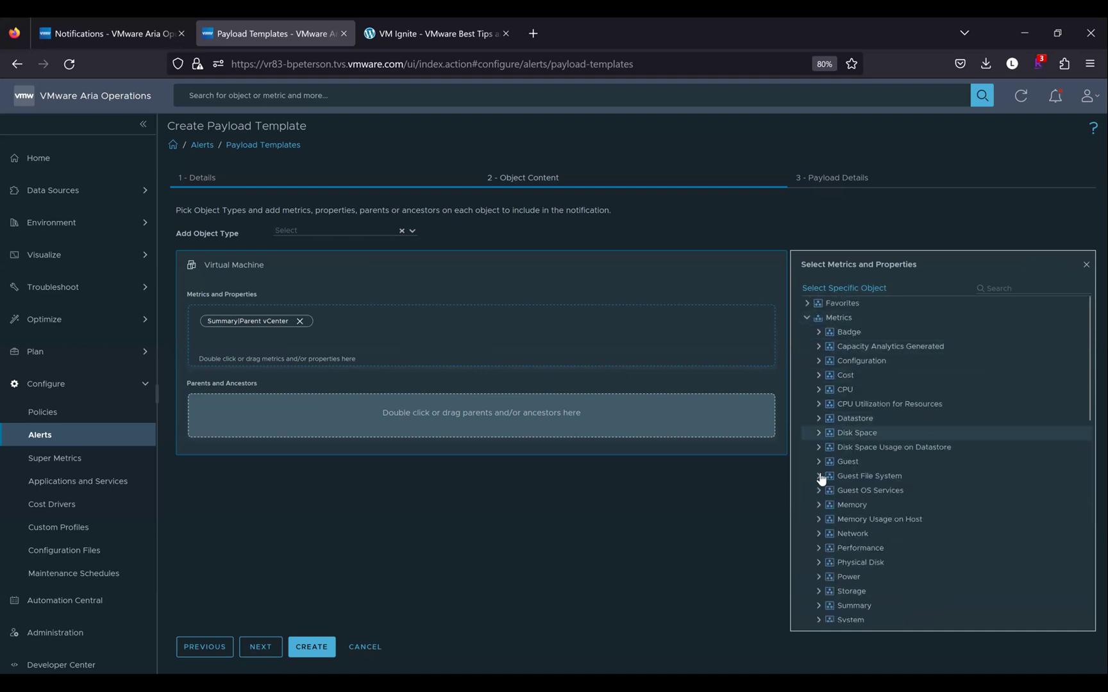
pyautogui.click(818, 477)
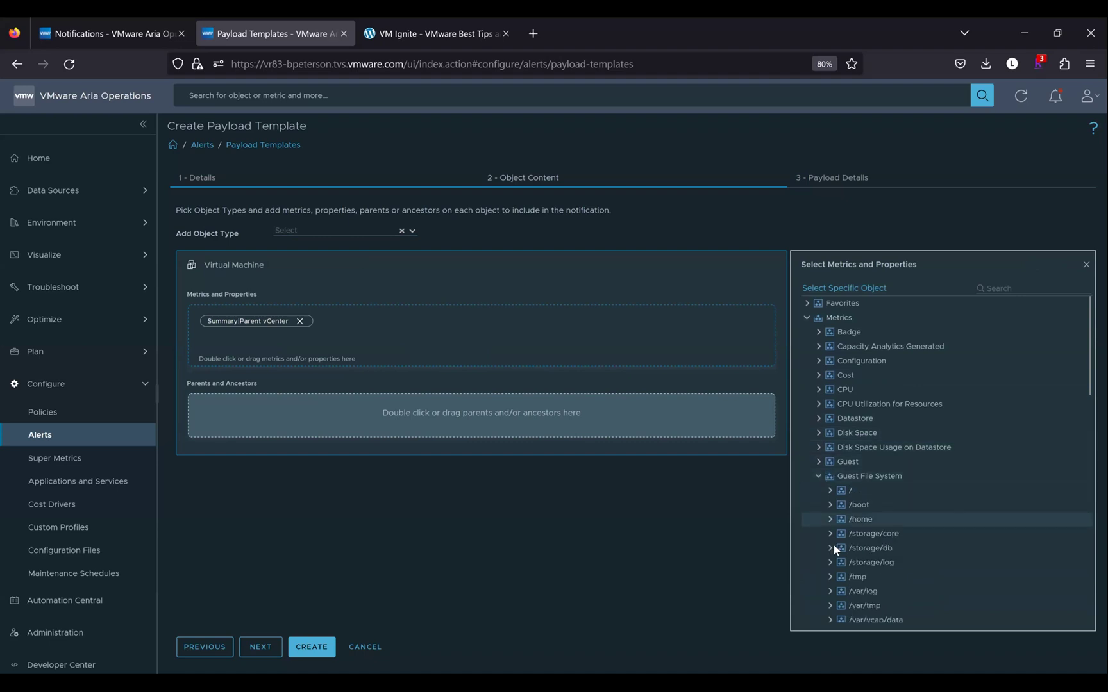
pyautogui.scroll(-3, 833, 544)
pyautogui.moveTo(878, 447); pyautogui.dragTo(442, 343)
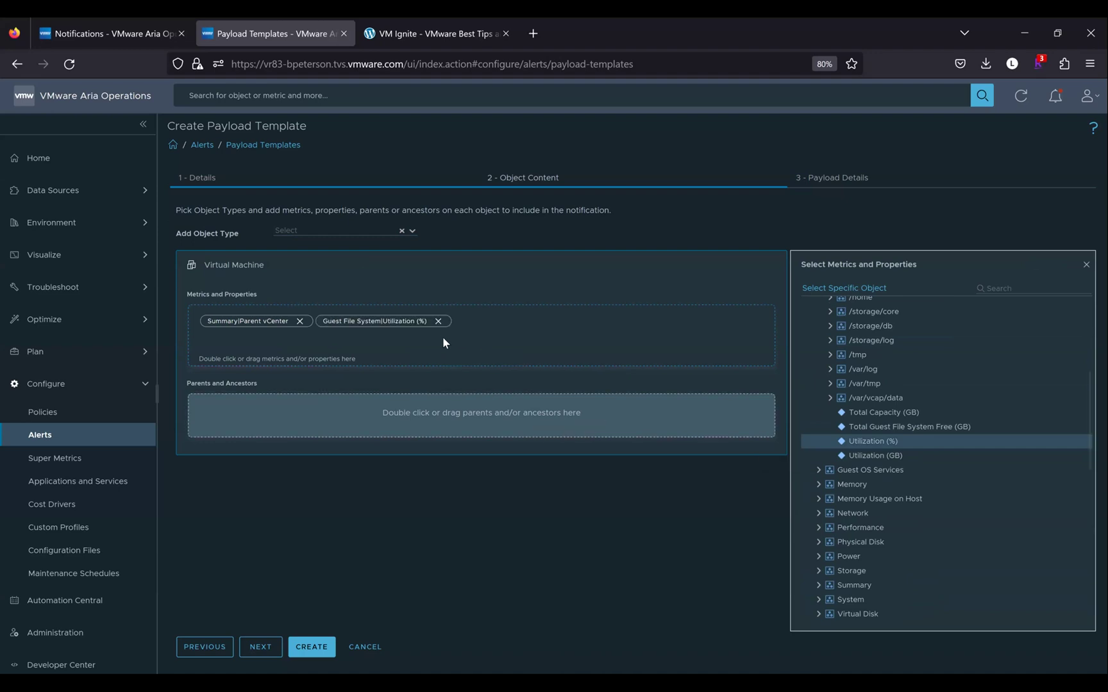
pyautogui.click(274, 647)
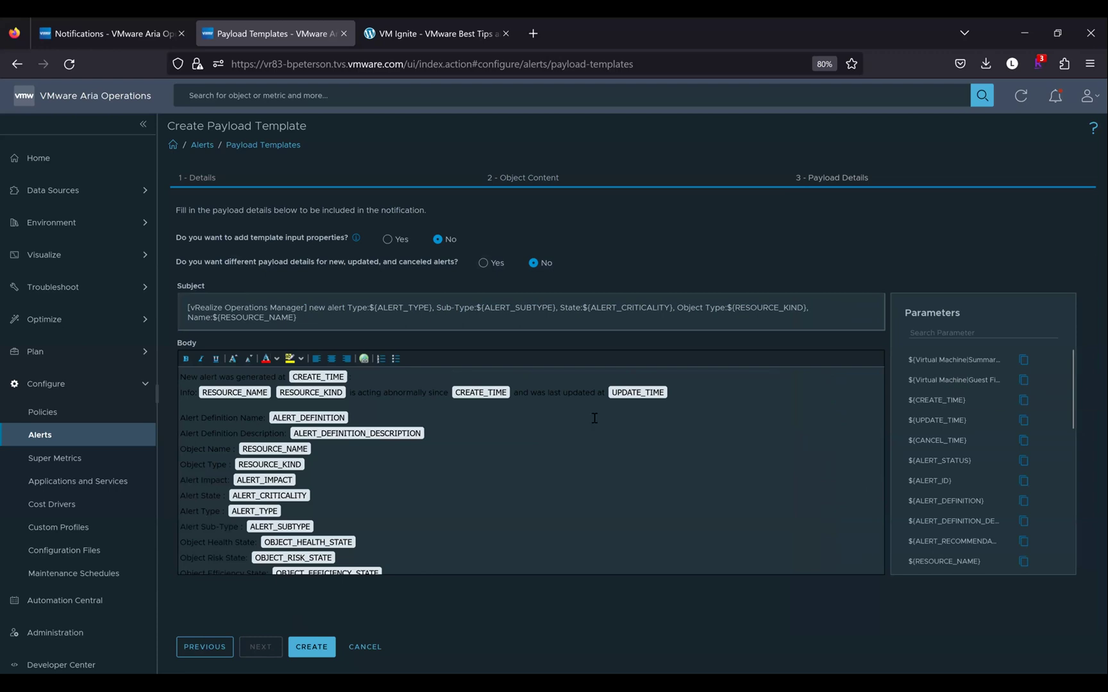
# Add a top body line 'This VM belongs to this vCenter:' followed by the Parent vCenter parameter
pyautogui.click(180, 378)
pyautogui.press('Return')
pyautogui.press('Return')
pyautogui.press('Return')
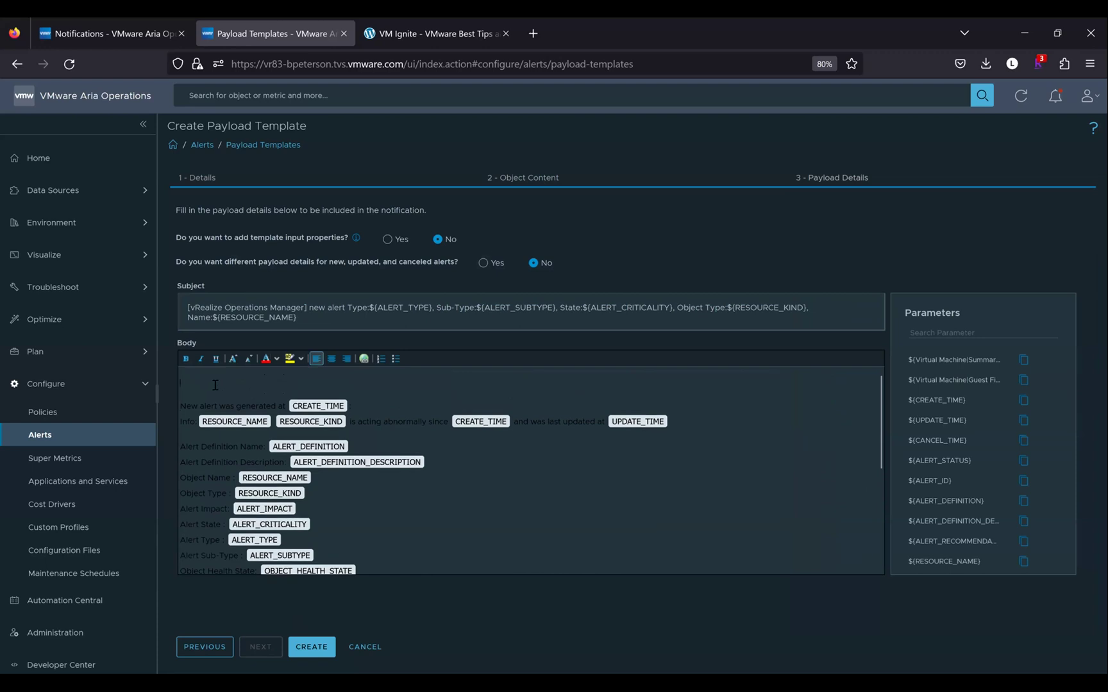
pyautogui.write('THIs VM belongs to this vCenter')
pyautogui.press('BackSpace')
pyautogui.write('h')
pyautogui.click(1022, 361)
pyautogui.click(366, 381)
pyautogui.hotkey('ctrl', 'v')
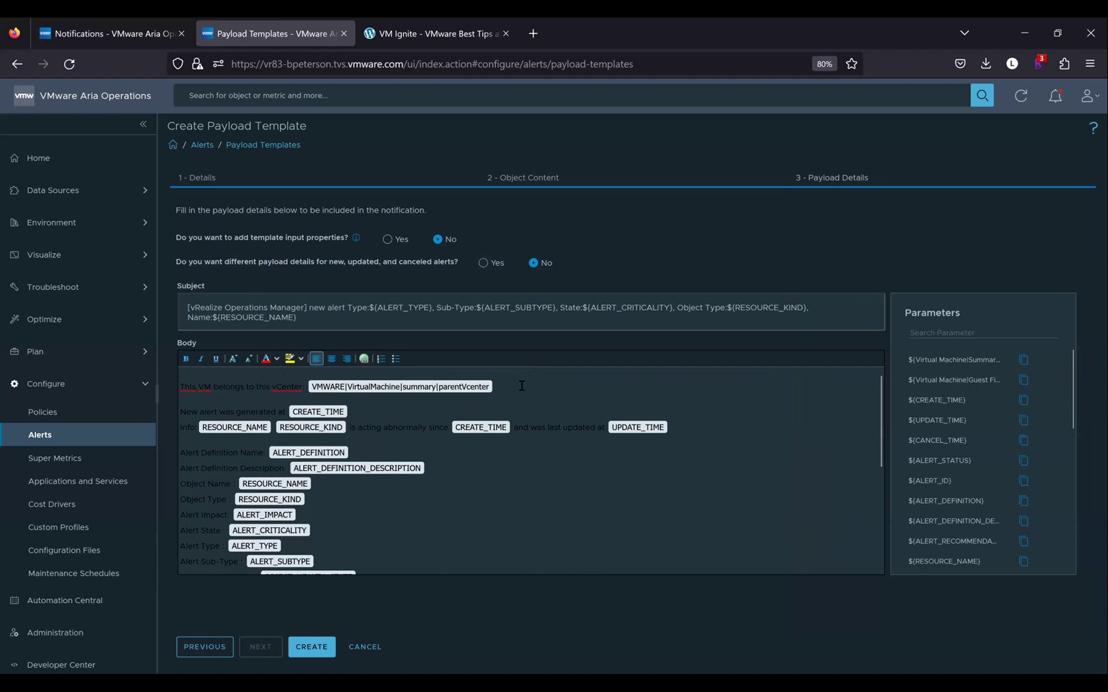
# Add a line 'Disk Space Used is:' followed by the Guest File System Utilization (%) parameter
pyautogui.press('Return')
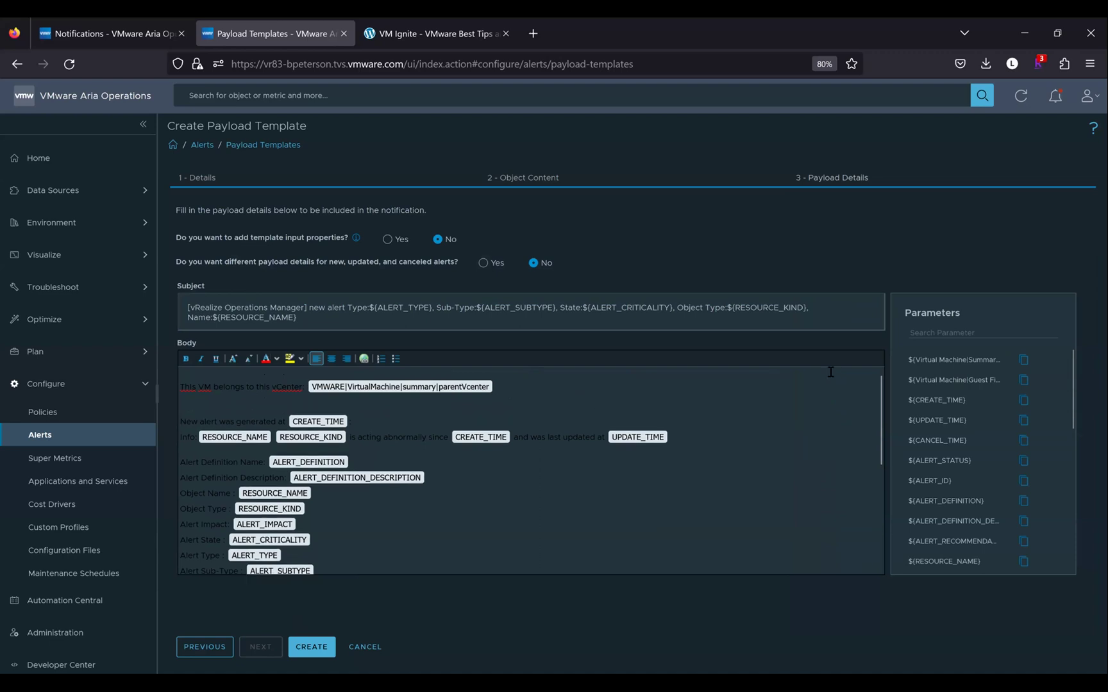
pyautogui.click(1023, 382)
pyautogui.click(250, 405)
pyautogui.write('Disk Space Used is: ${VMWARE|VirtualMachine|guestfilesystem|percentage_total')
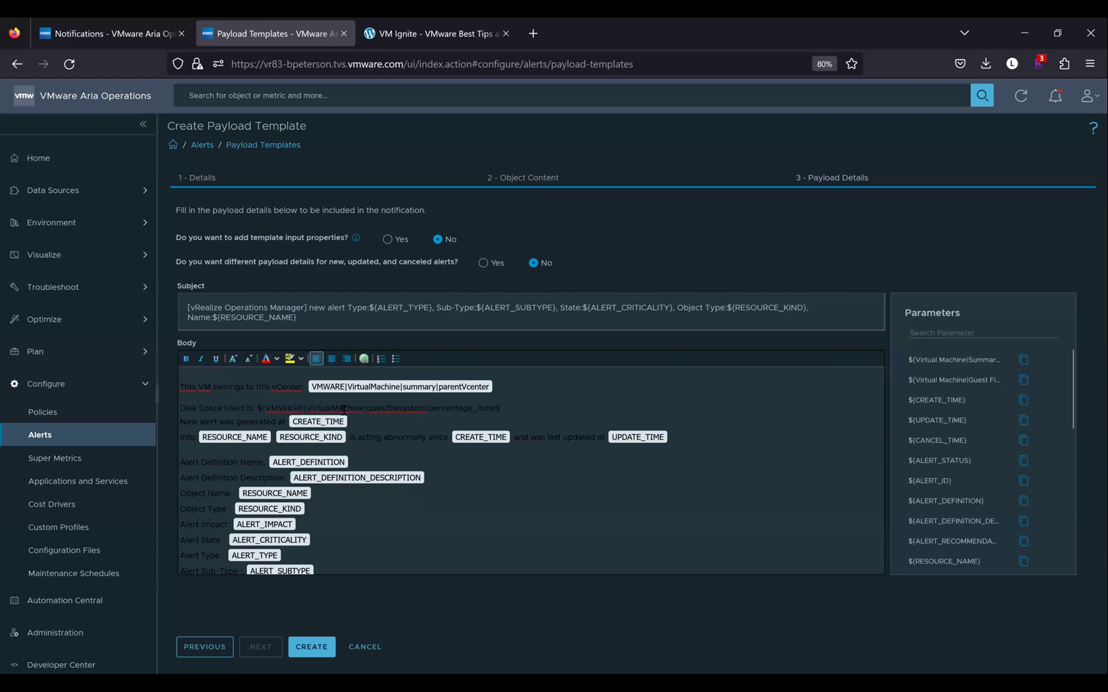
pyautogui.hotkey('ctrl', 'v')
pyautogui.press('Return')
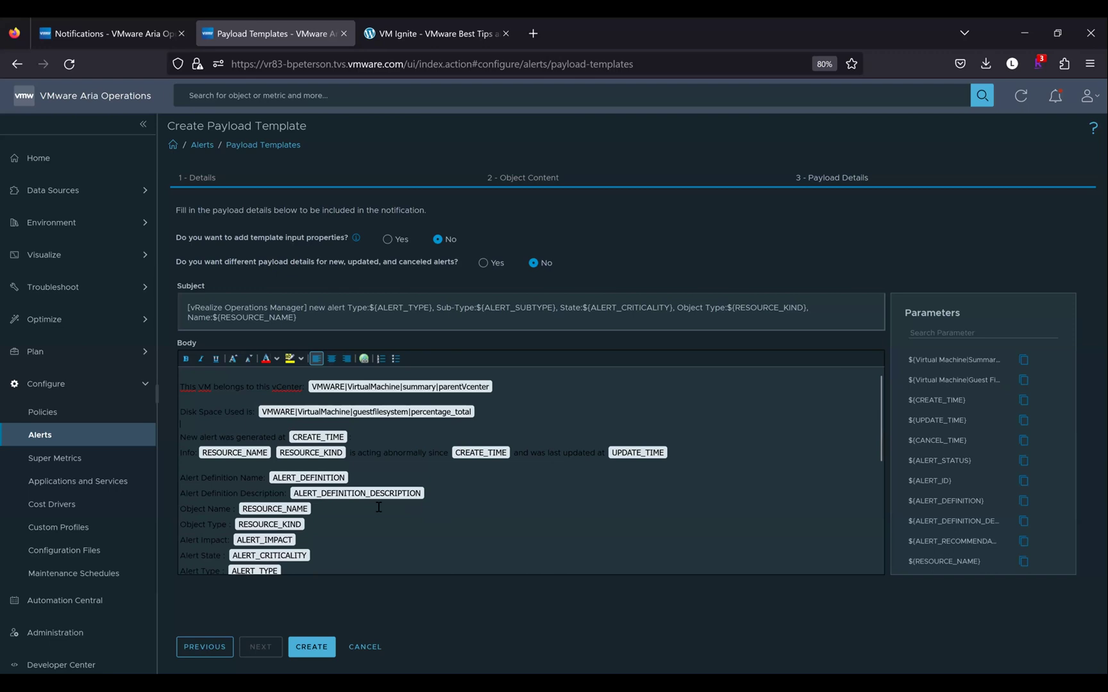
pyautogui.click(204, 182)
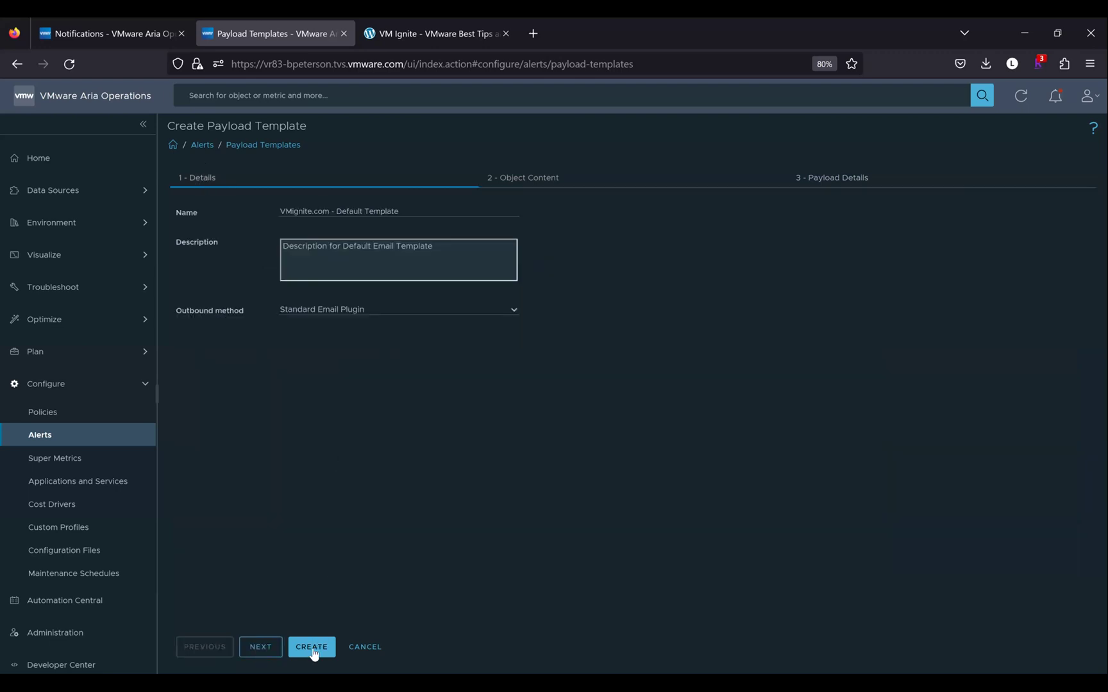
# Save the VMignite.com - Default Template payload, then create the Tier1 Apps Alerts rule with Default Email Template
pyautogui.click(313, 650)
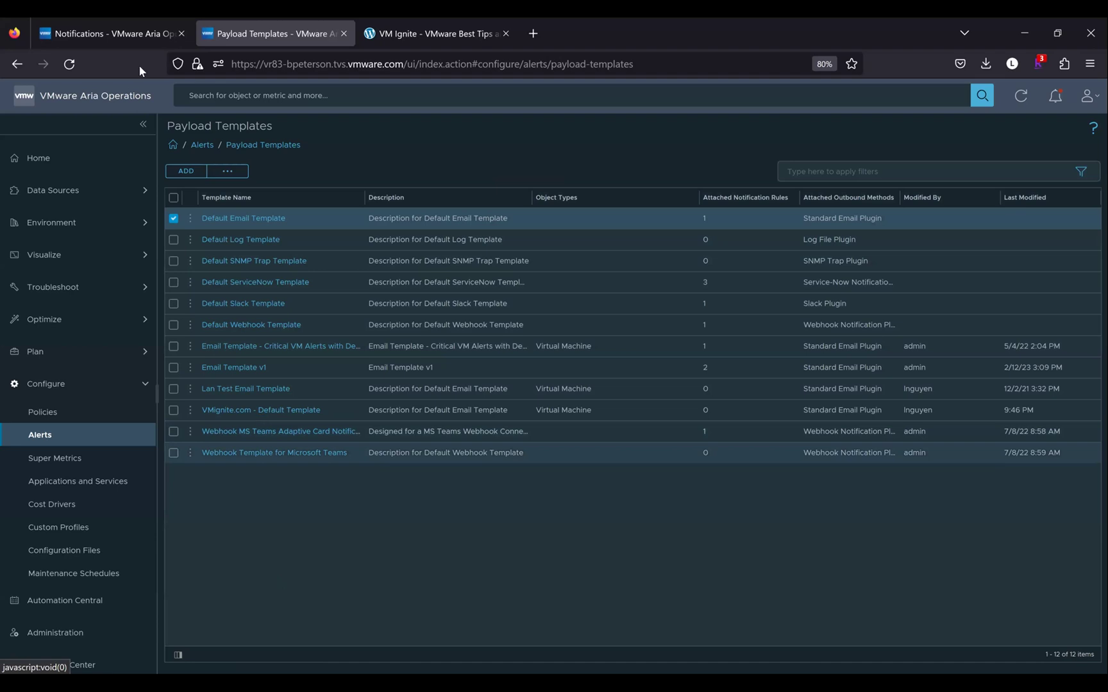
pyautogui.click(113, 35)
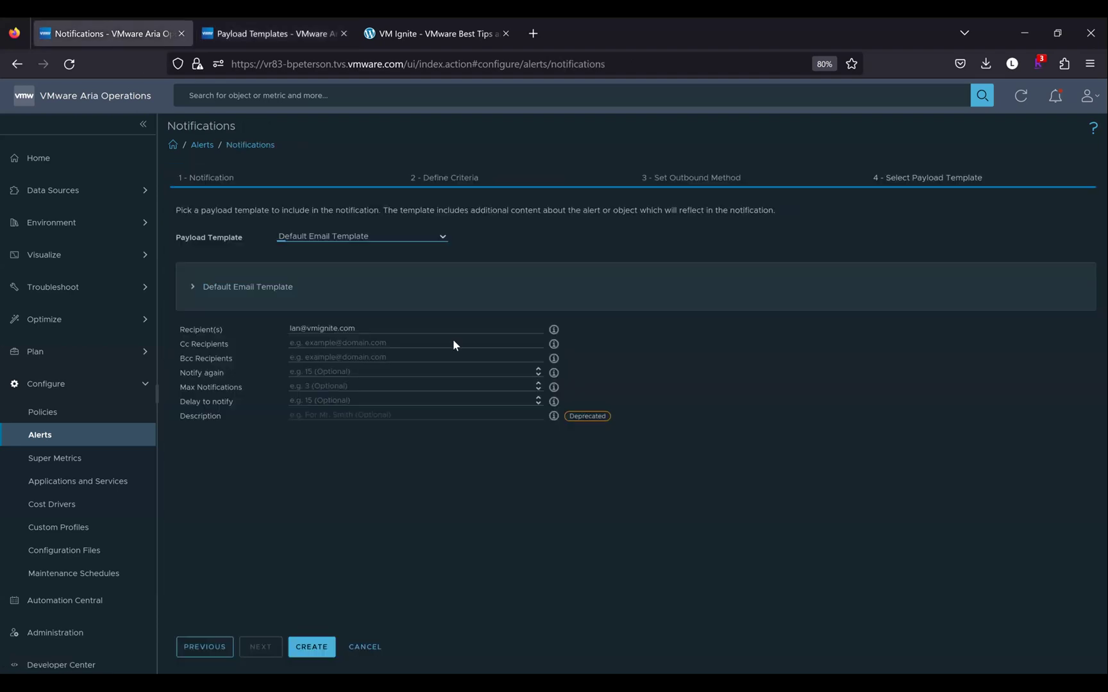
pyautogui.click(442, 238)
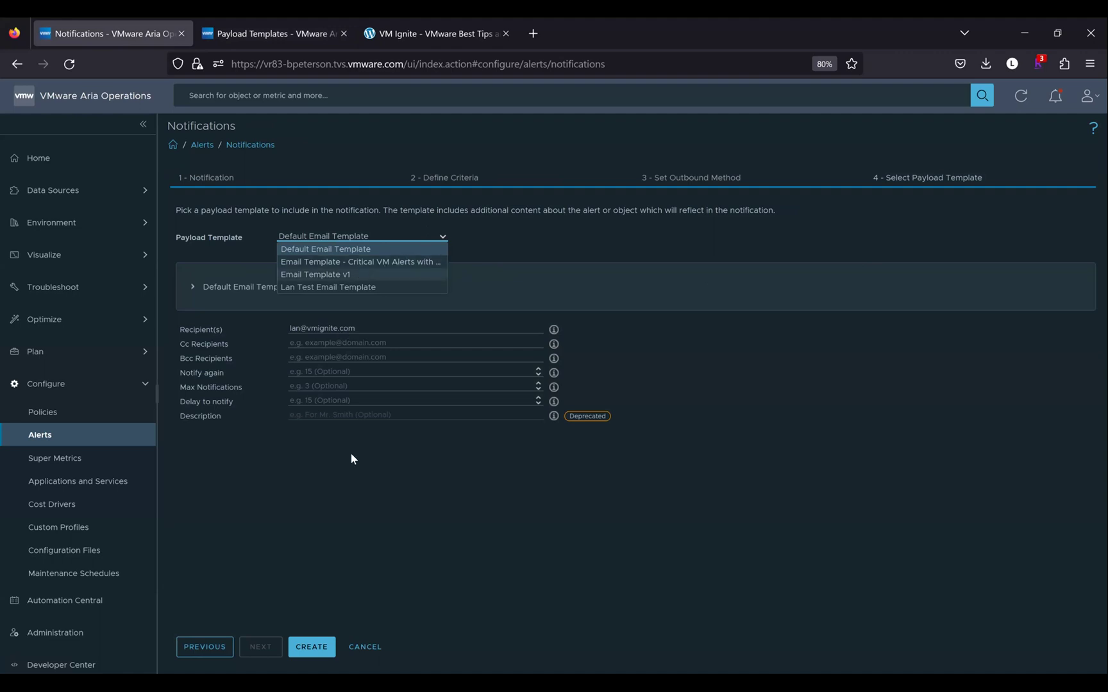
pyautogui.click(398, 533)
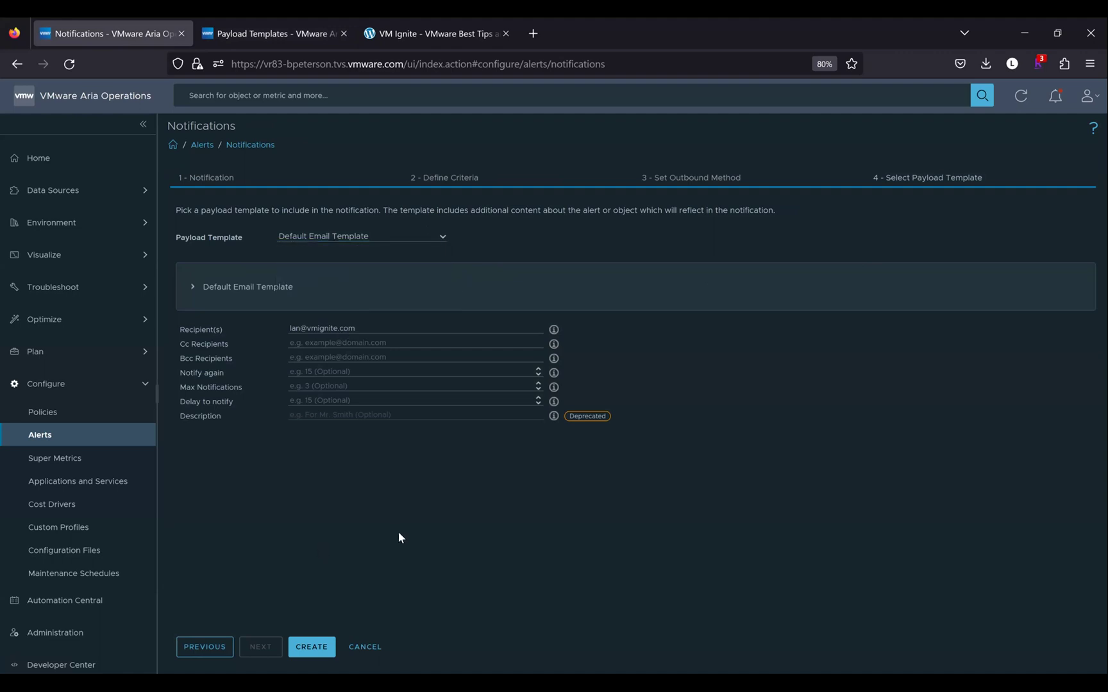
pyautogui.click(317, 651)
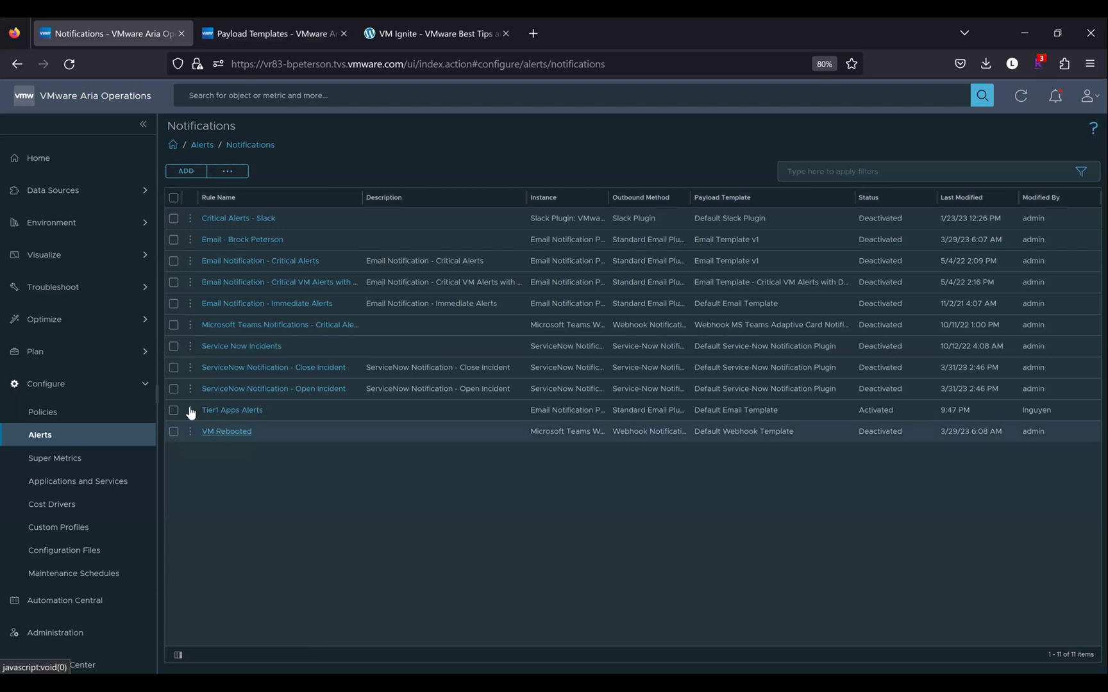
pyautogui.click(191, 411)
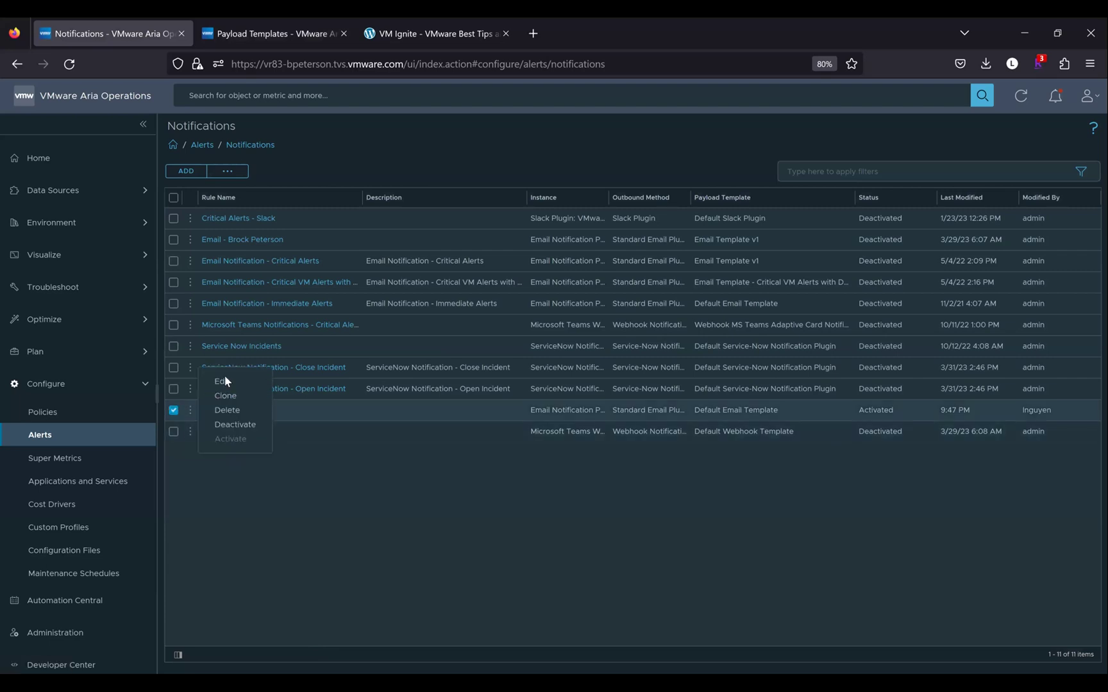
# Edit Tier1 Apps Alerts to use VMignite.com - Default Template and review its parent vCenter and disk content
pyautogui.click(223, 382)
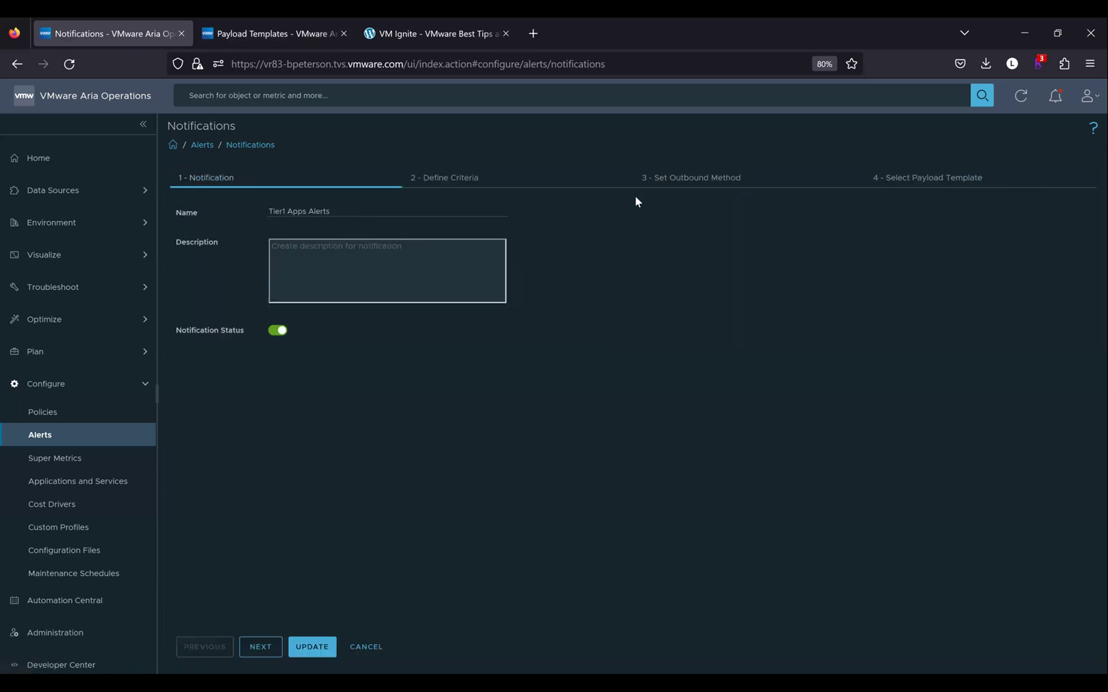
pyautogui.click(915, 184)
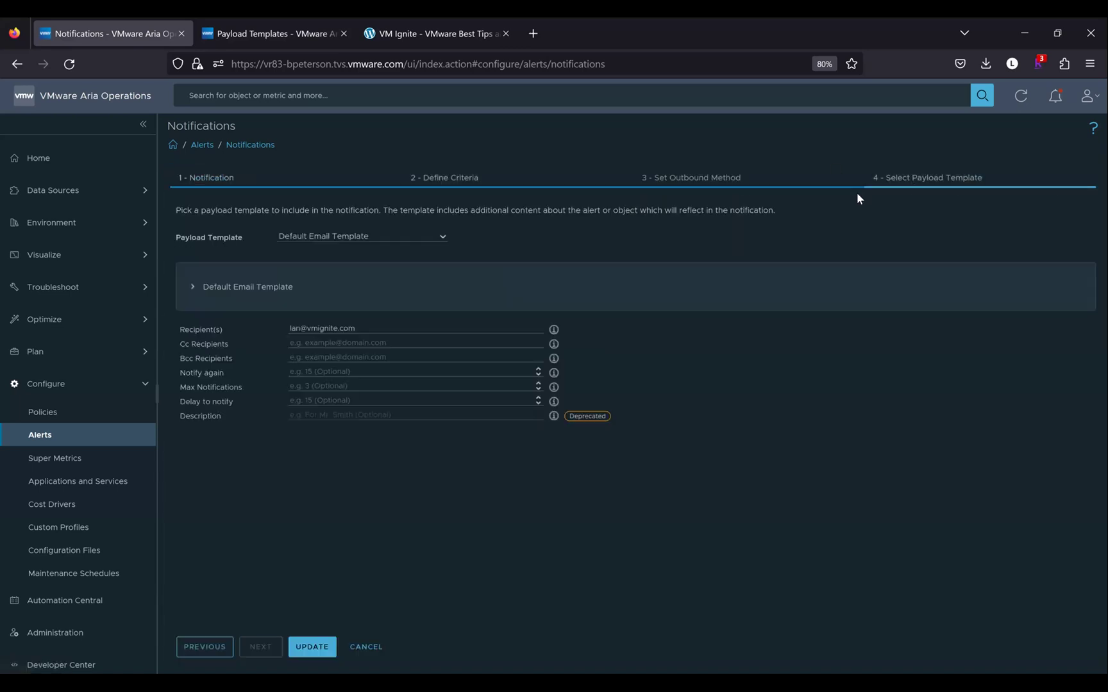
pyautogui.click(445, 239)
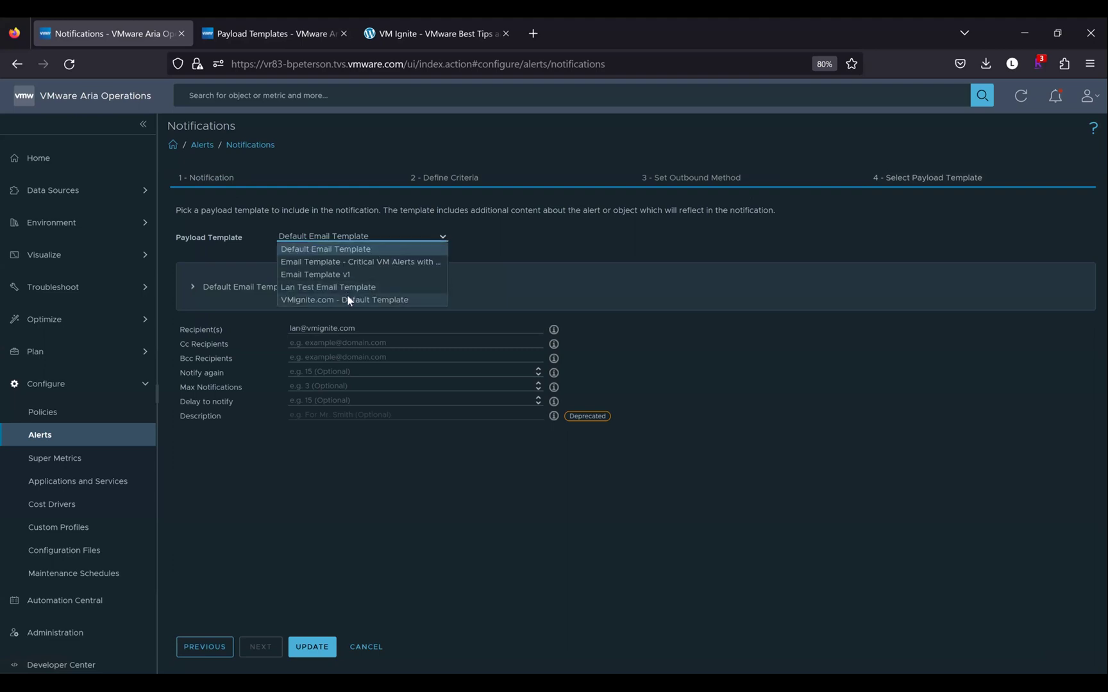
pyautogui.click(348, 300)
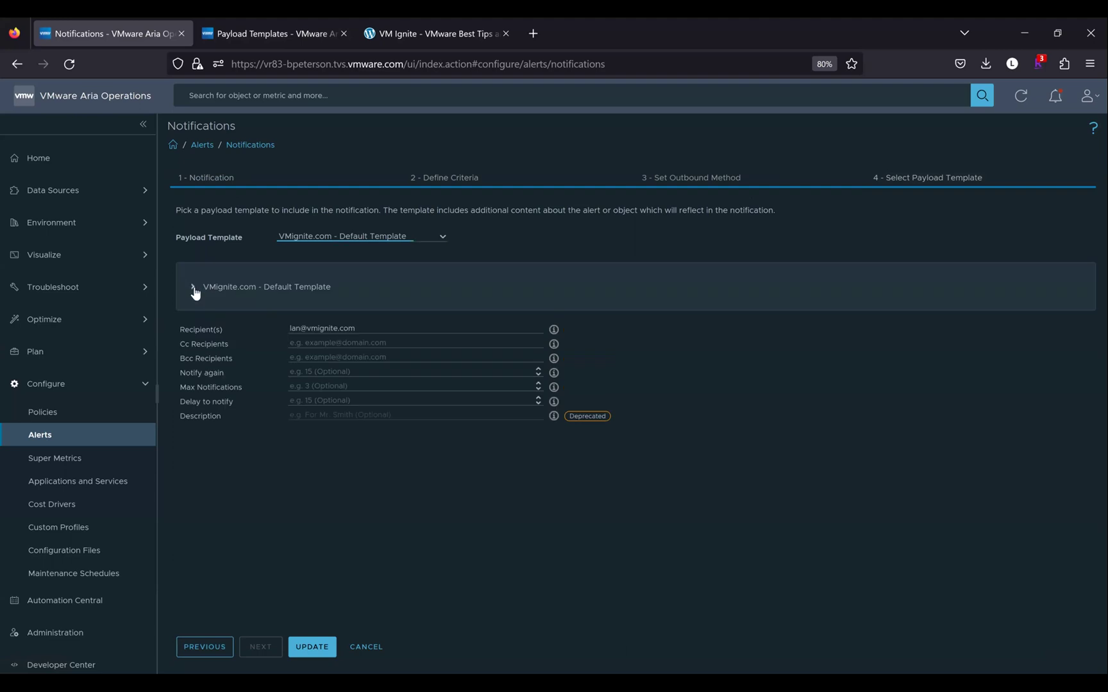
pyautogui.click(193, 288)
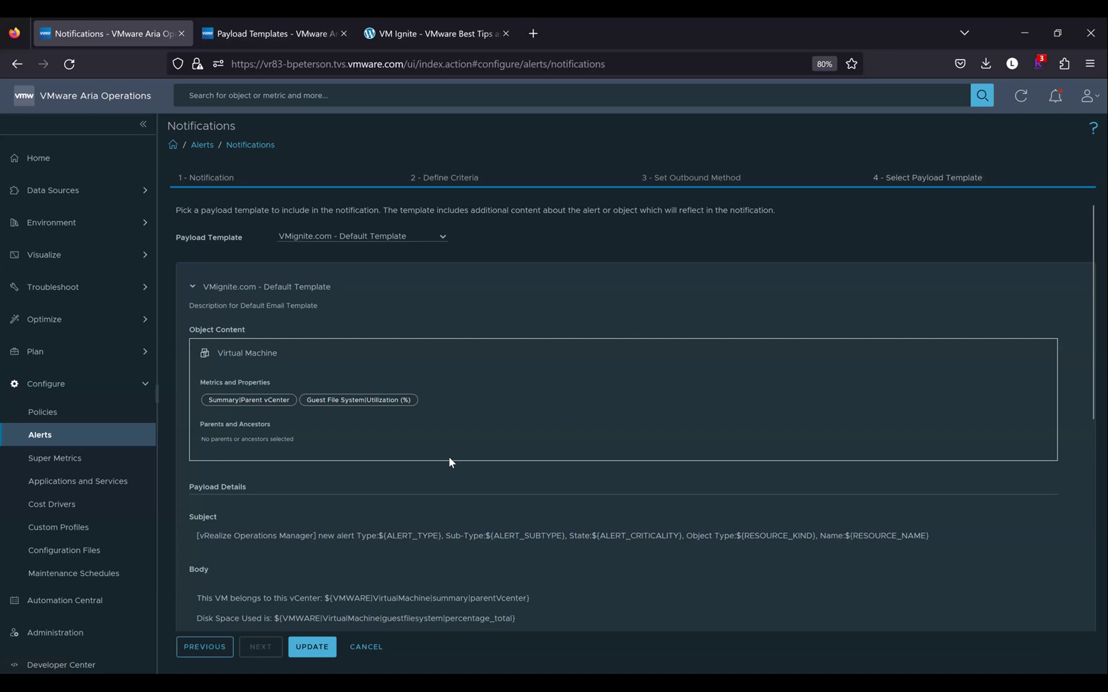
pyautogui.scroll(-5, 449, 457)
pyautogui.scroll(-2, 234, 320)
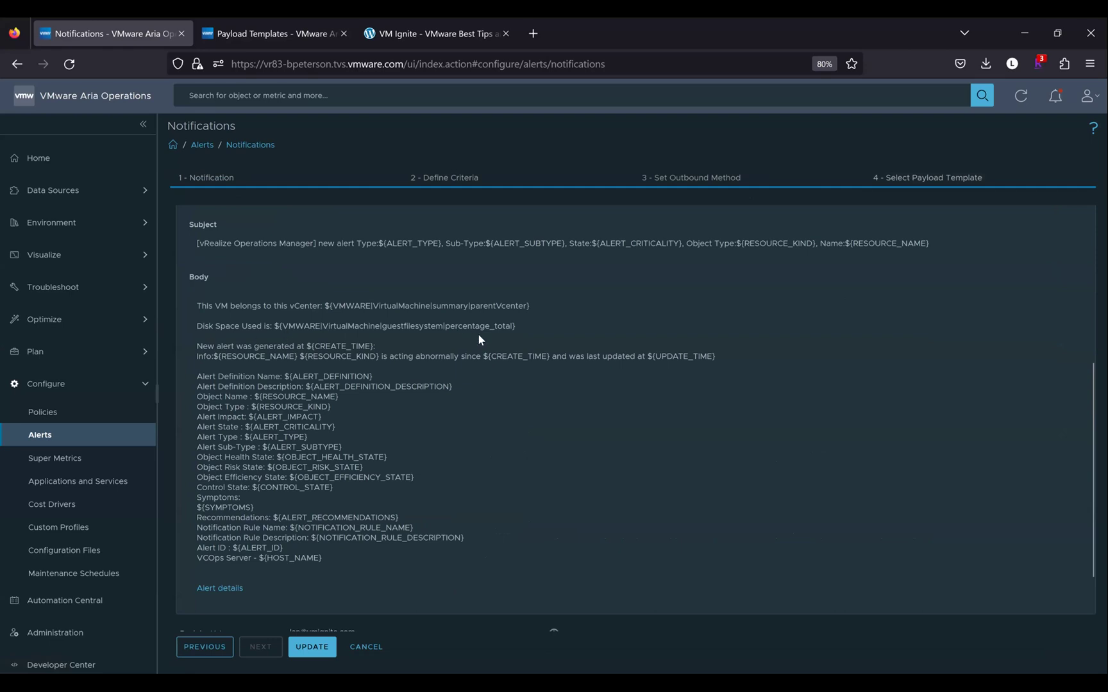
pyautogui.scroll(3, 479, 335)
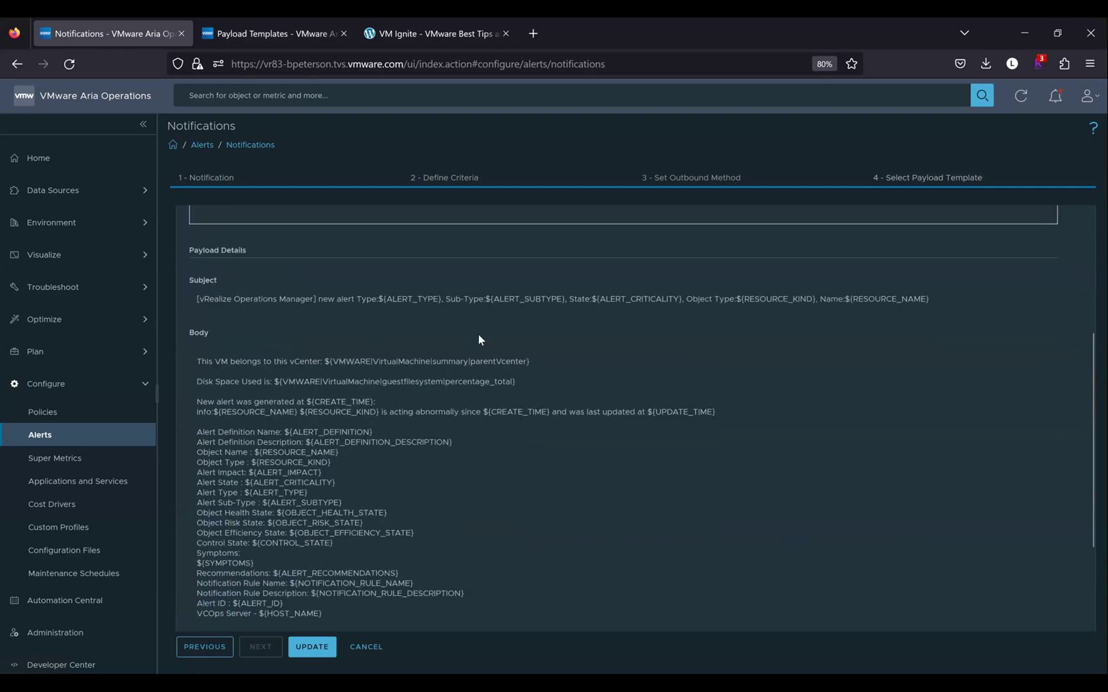
pyautogui.scroll(4, 479, 334)
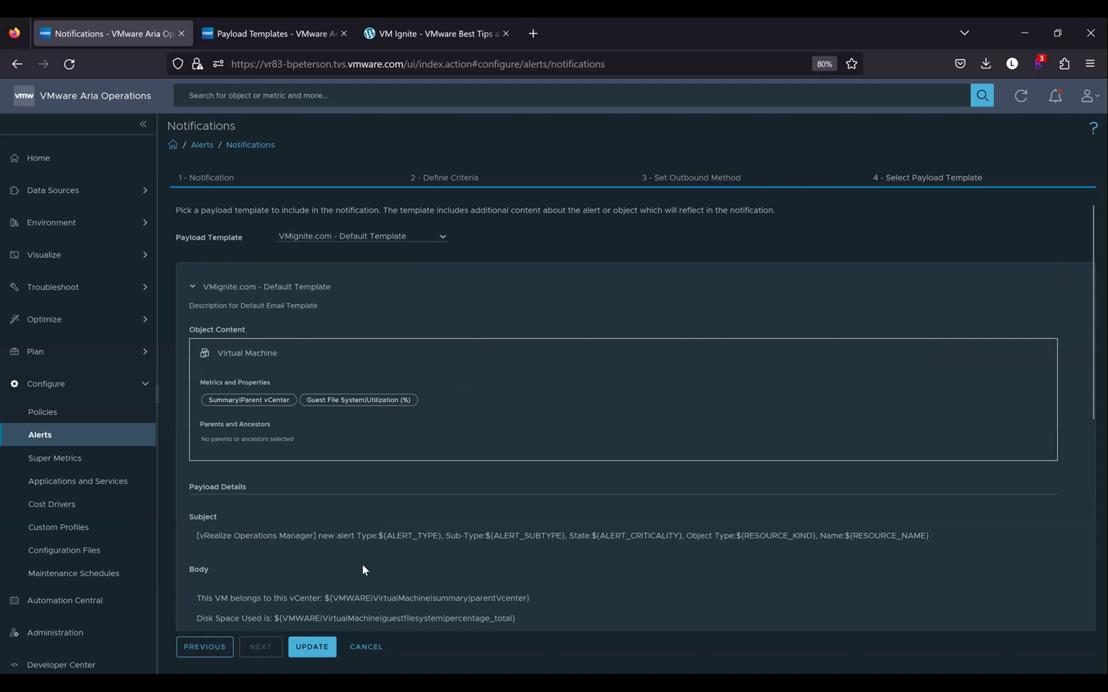
# Discard the unsaved edit and delete the Tier1 Apps Alerts rule, leaving 10 notification rules
pyautogui.click(366, 648)
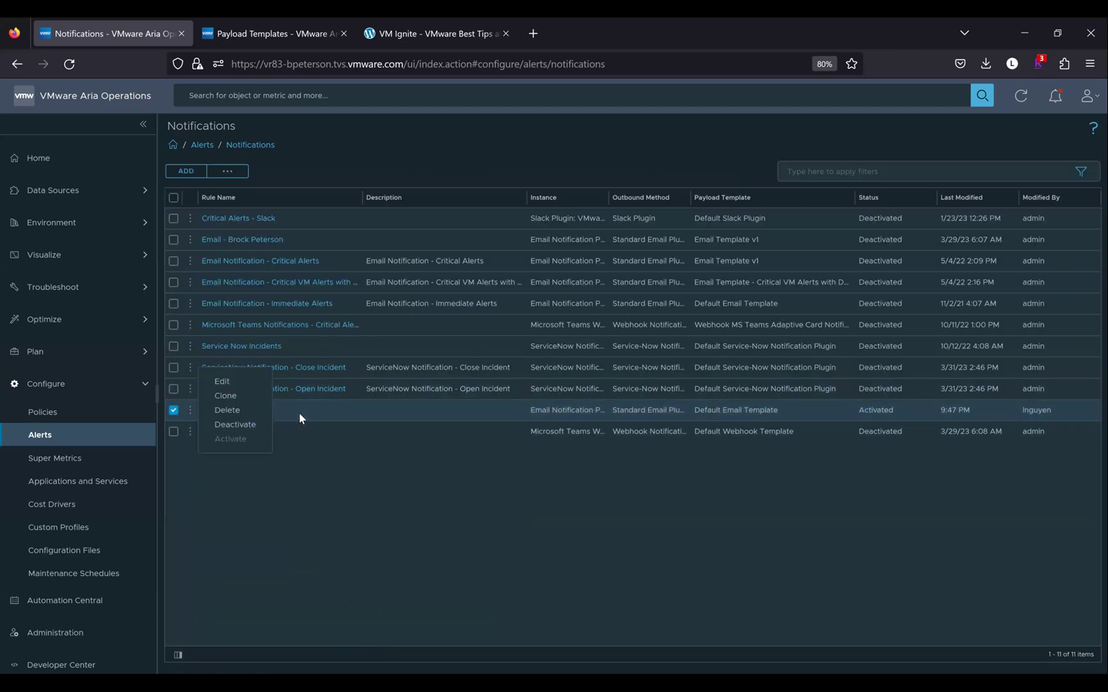
pyautogui.click(228, 413)
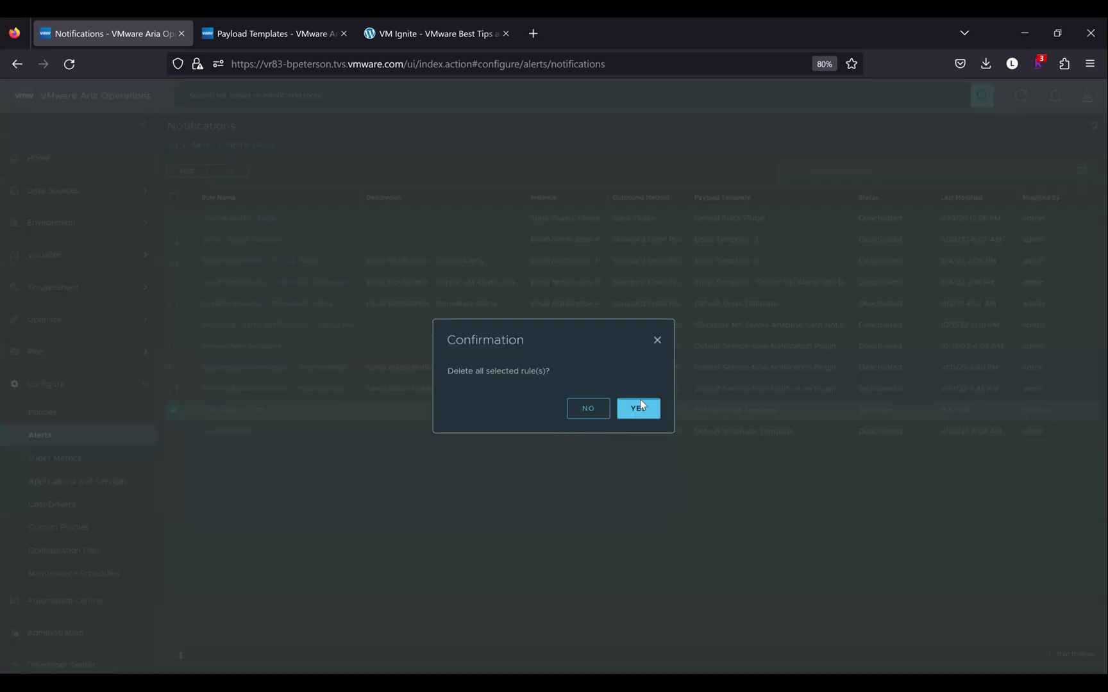
pyautogui.click(640, 403)
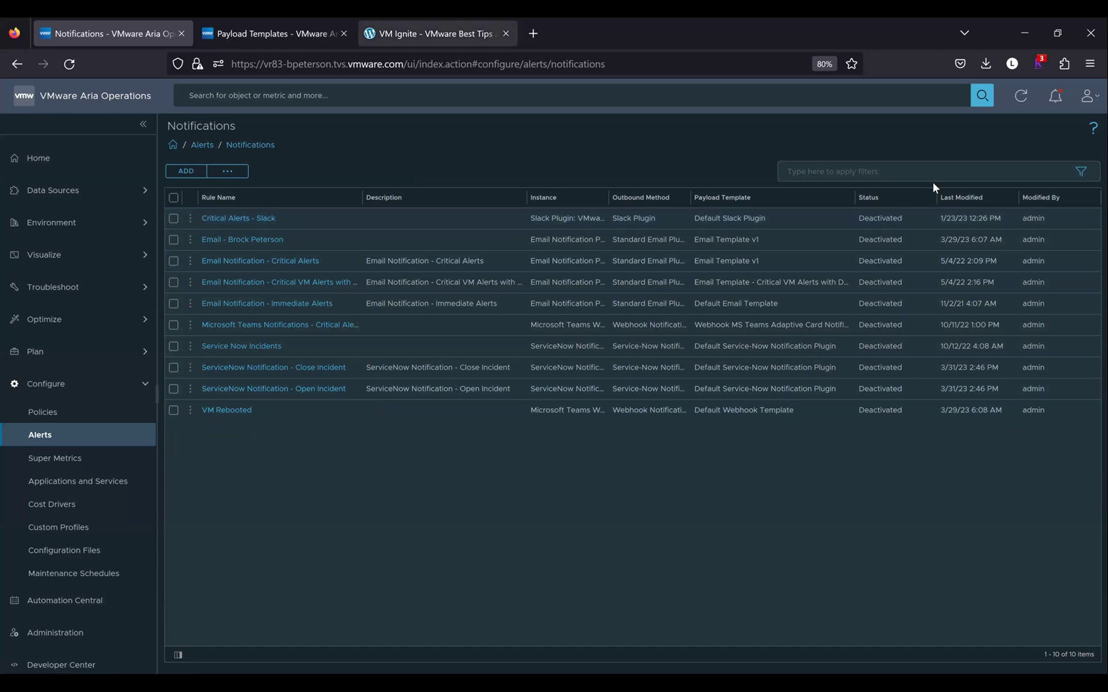
pyautogui.click(459, 32)
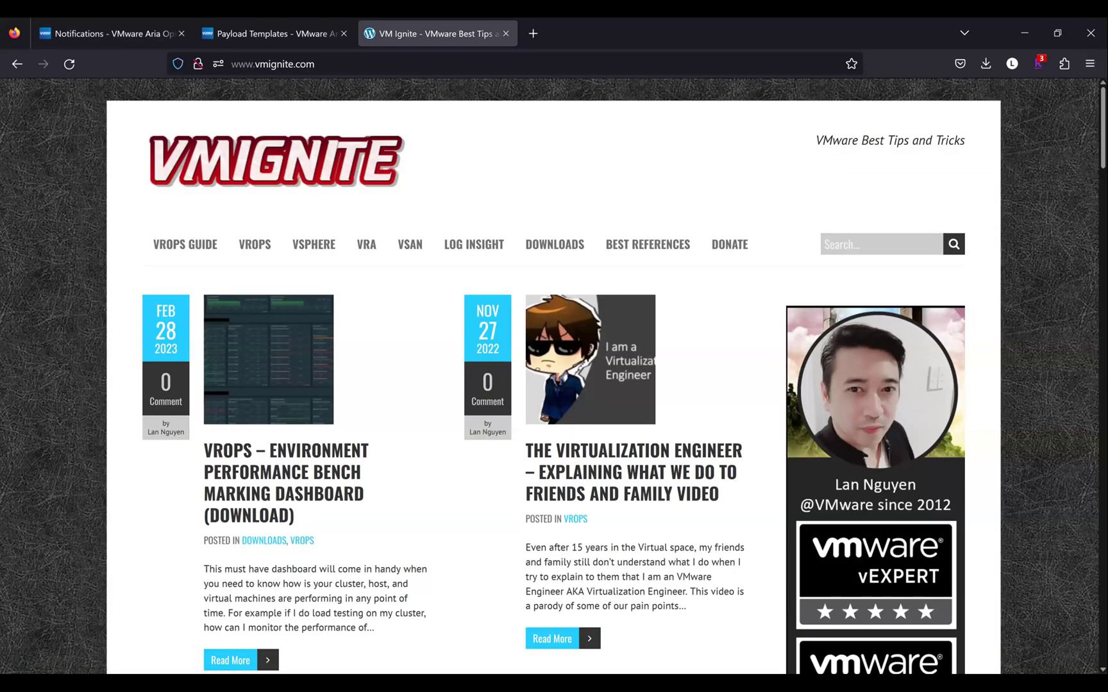
# Open 'vROPS – Alerting Do's and Don't' from the VMignite Most Viewed Posts list and scroll through it
pyautogui.scroll(-1, 554, 384)
pyautogui.scroll(-2, 554, 385)
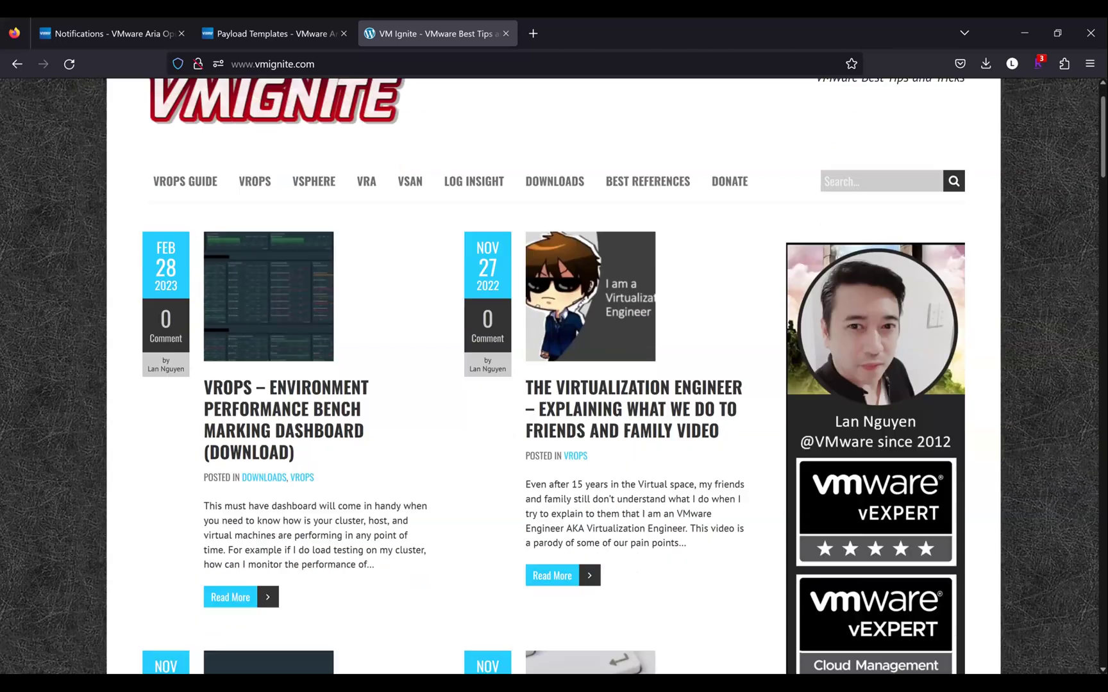
pyautogui.scroll(-4, 554, 385)
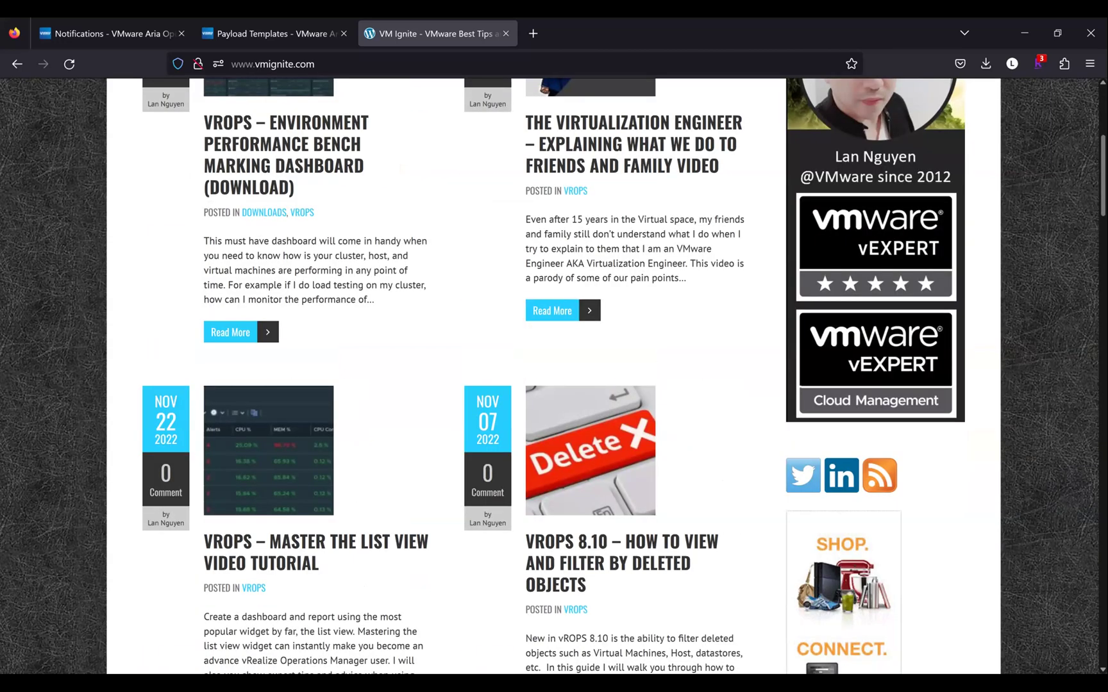
pyautogui.scroll(-1, 554, 377)
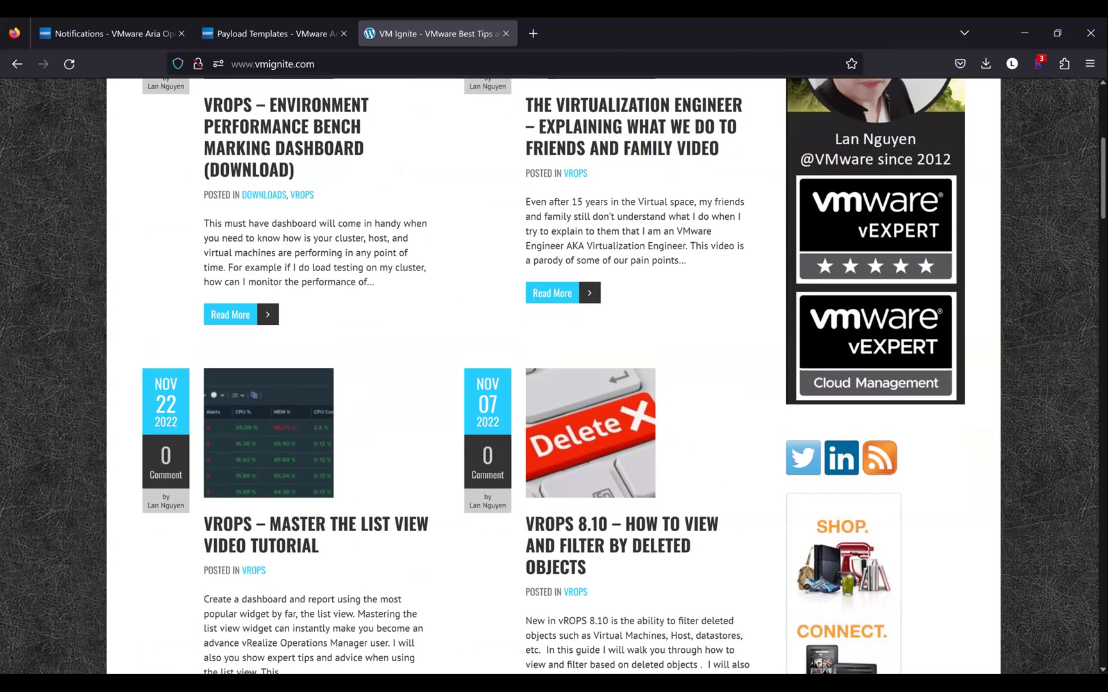
pyautogui.scroll(-2, 554, 377)
pyautogui.scroll(-1, 980, 397)
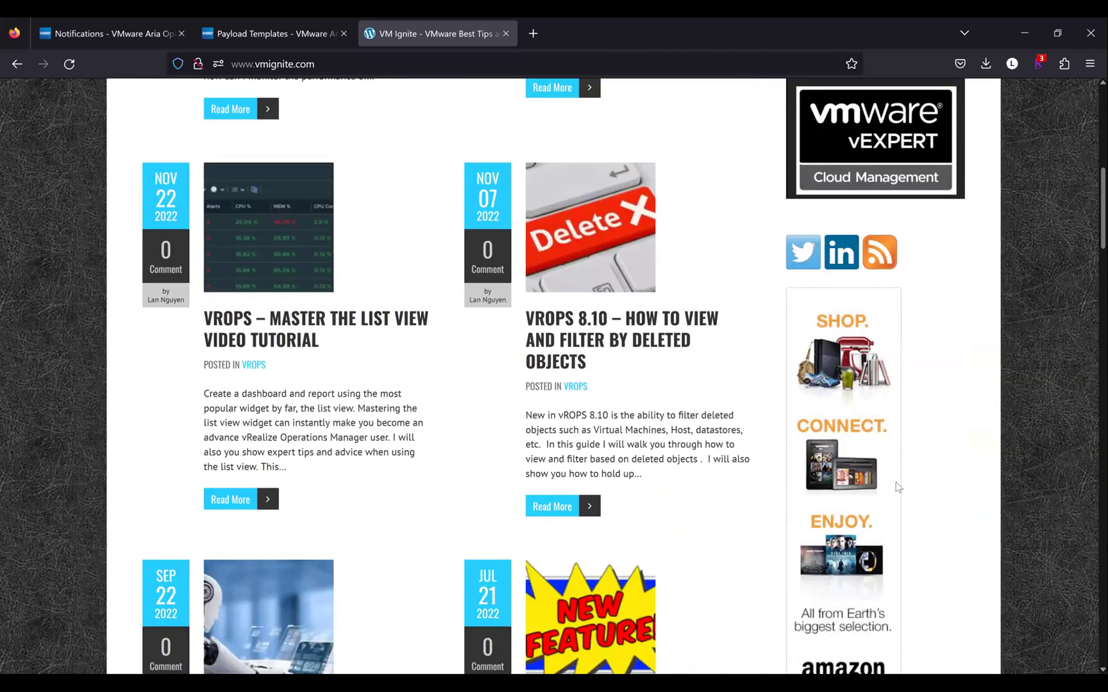
pyautogui.scroll(-3, 894, 510)
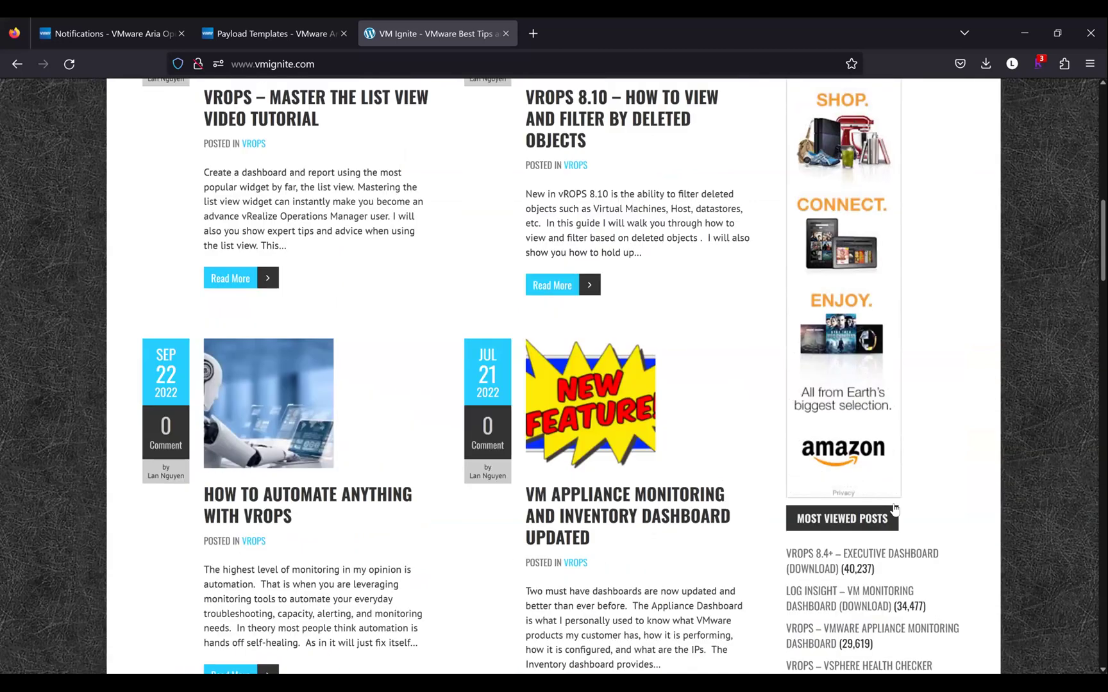
pyautogui.scroll(-3, 894, 508)
pyautogui.click(894, 506)
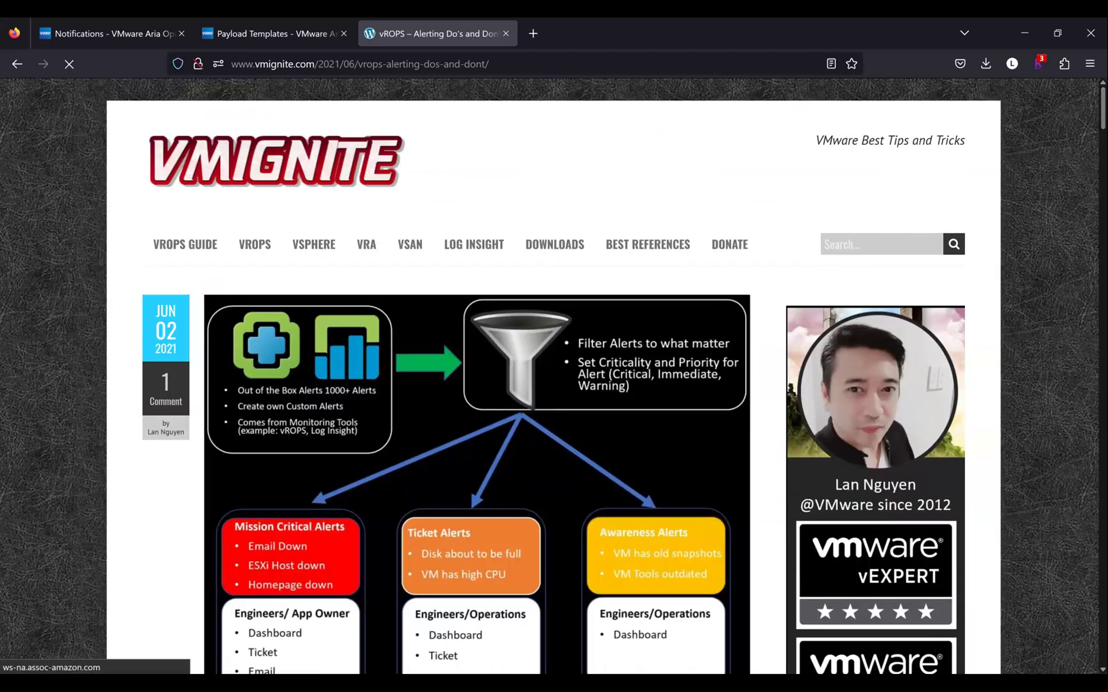
pyautogui.scroll(-1, 318, 284)
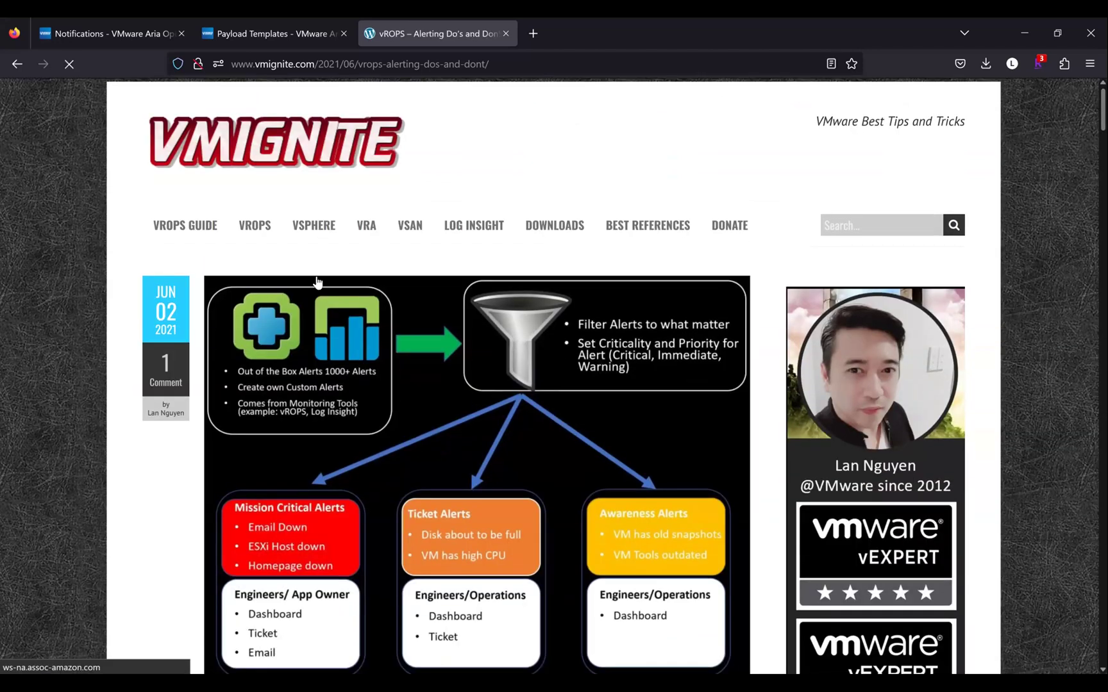
pyautogui.scroll(-2, 357, 302)
pyautogui.scroll(-1, 360, 303)
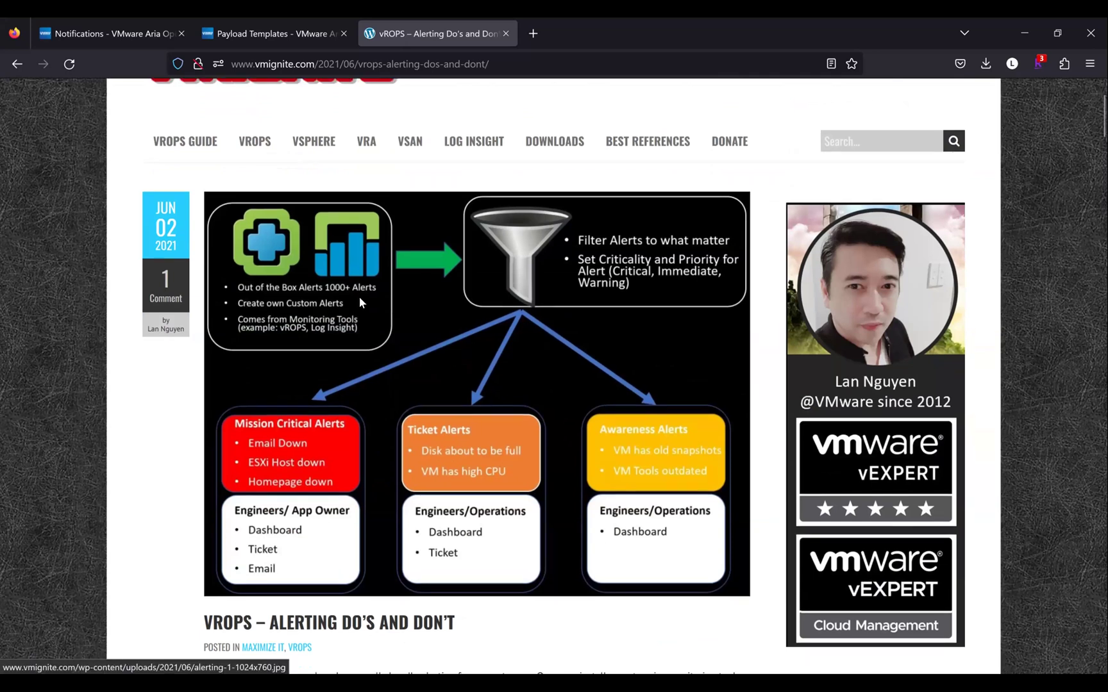